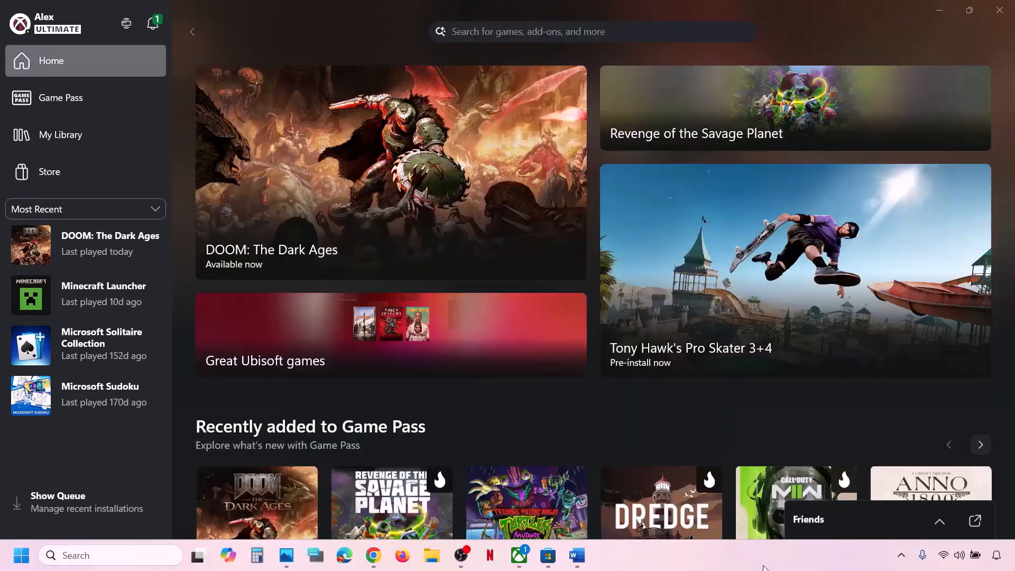
Step: Highlight Step 1's launch-from-installation-folder instruction in the Word checklist, then switch to the Xbox app
{"action": "left_click", "coordinate": [581, 556]}
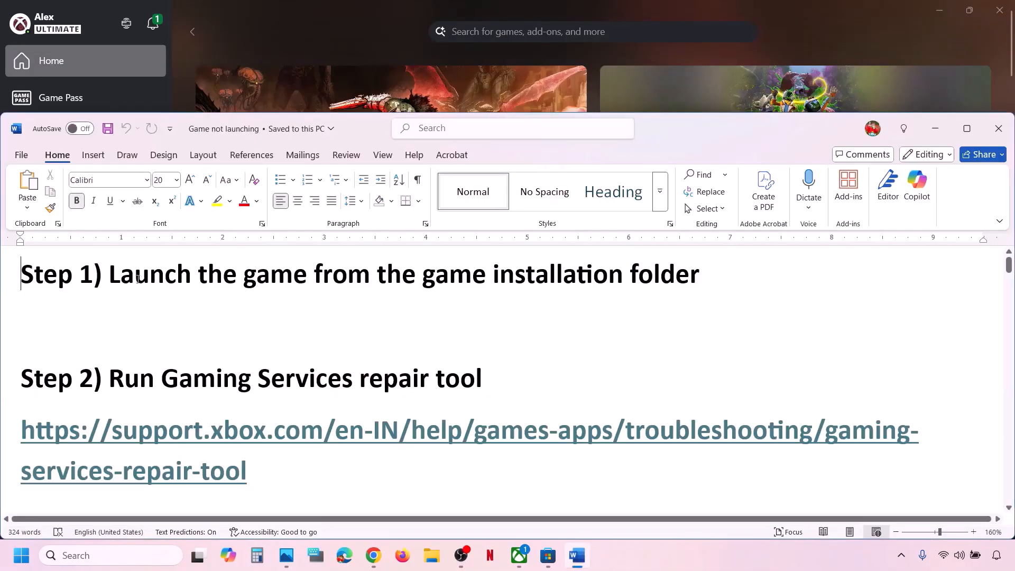
{"action": "left_click_drag", "start_coordinate": [123, 271], "coordinate": [715, 271]}
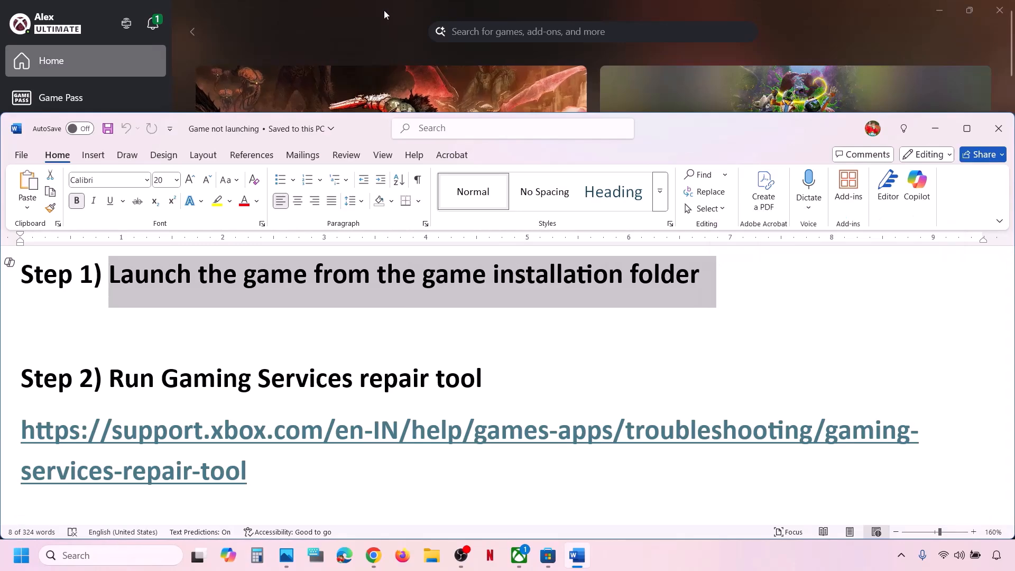
{"action": "left_click", "coordinate": [371, 19]}
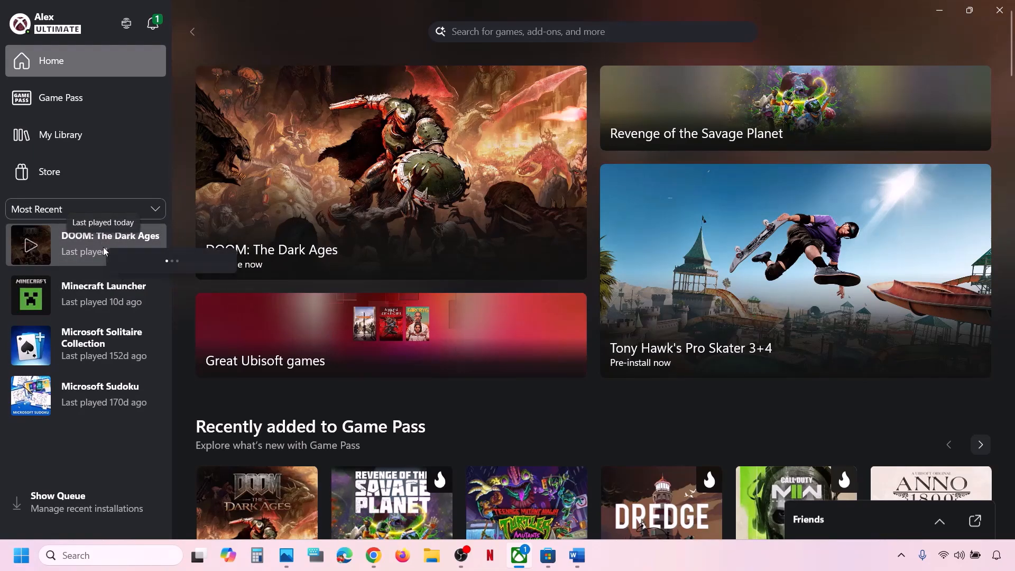
Step: From DOOM: The Dark Ages' Manage > Files settings, browse to C:\XboxGames in File Explorer
{"action": "left_click", "coordinate": [141, 262]}
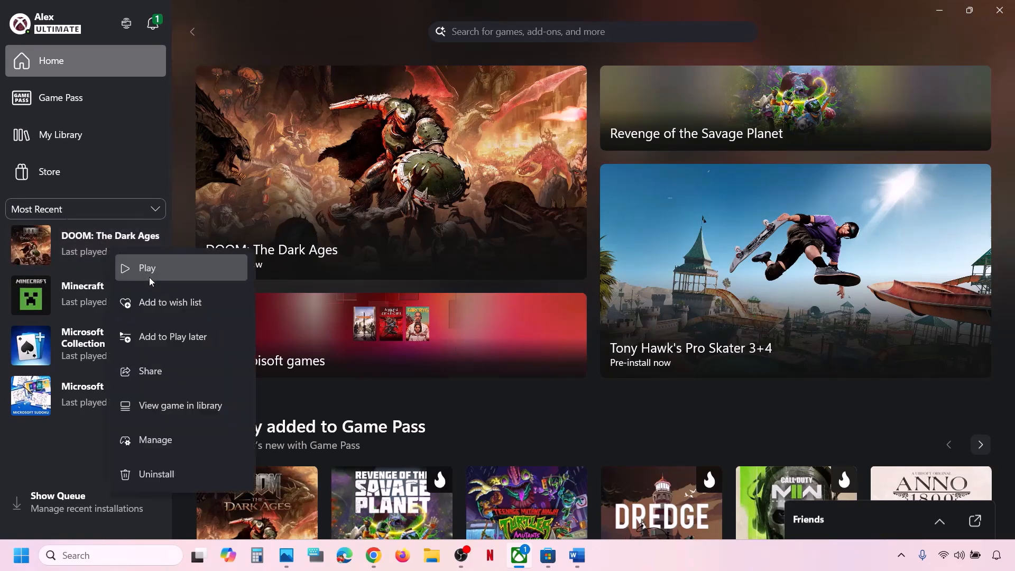
{"action": "left_click", "coordinate": [174, 440]}
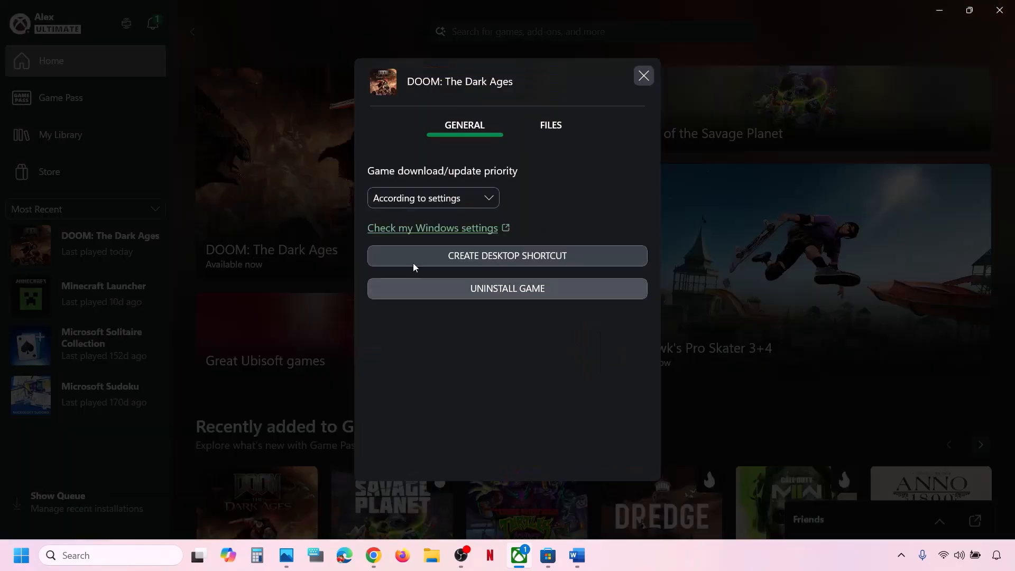
{"action": "left_click", "coordinate": [553, 126]}
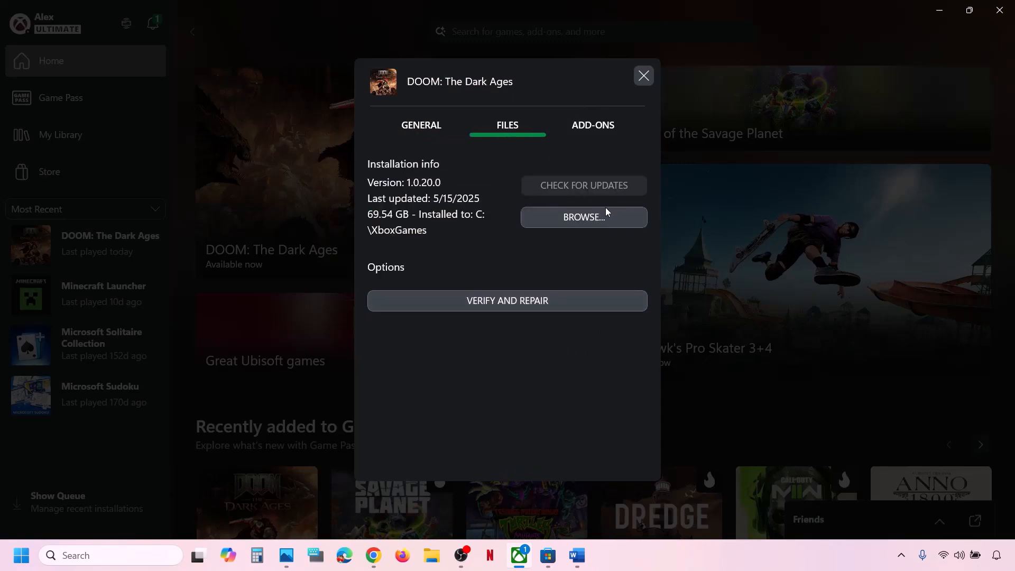
{"action": "left_click", "coordinate": [586, 219]}
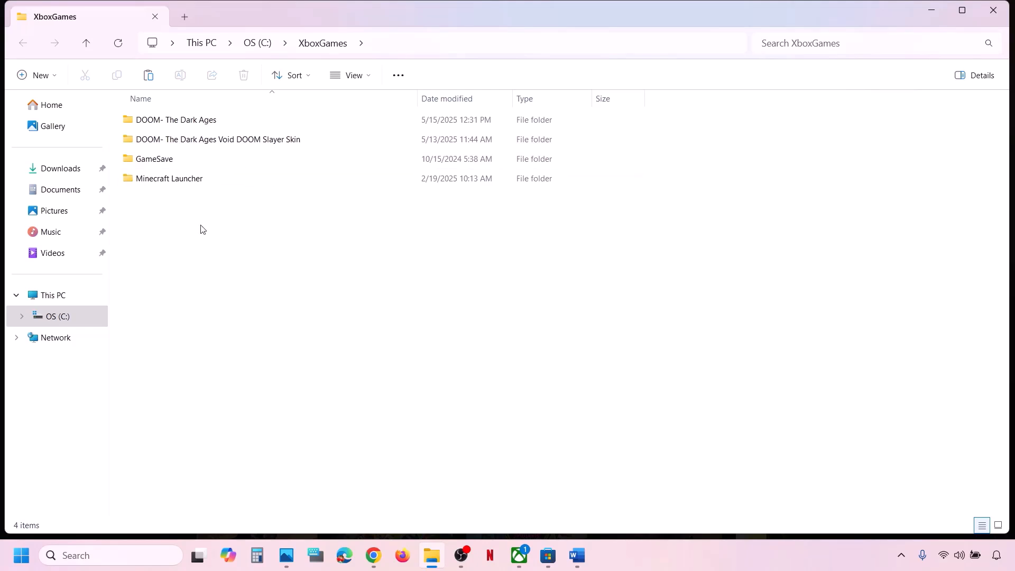
Step: Open the DOOM- The Dark Ages folder, then its Content subfolder
{"action": "double_click", "coordinate": [193, 128]}
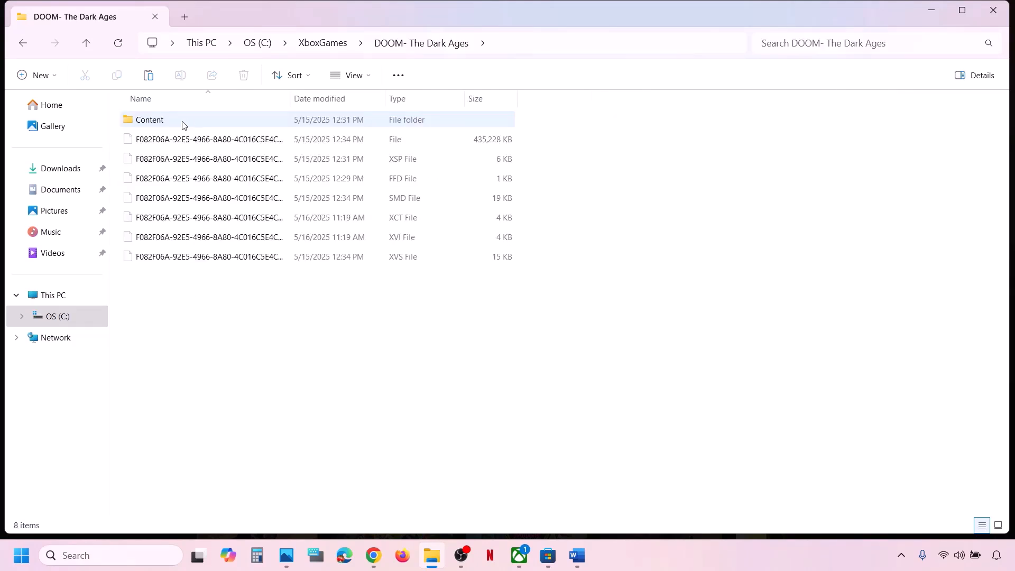
{"action": "double_click", "coordinate": [176, 124]}
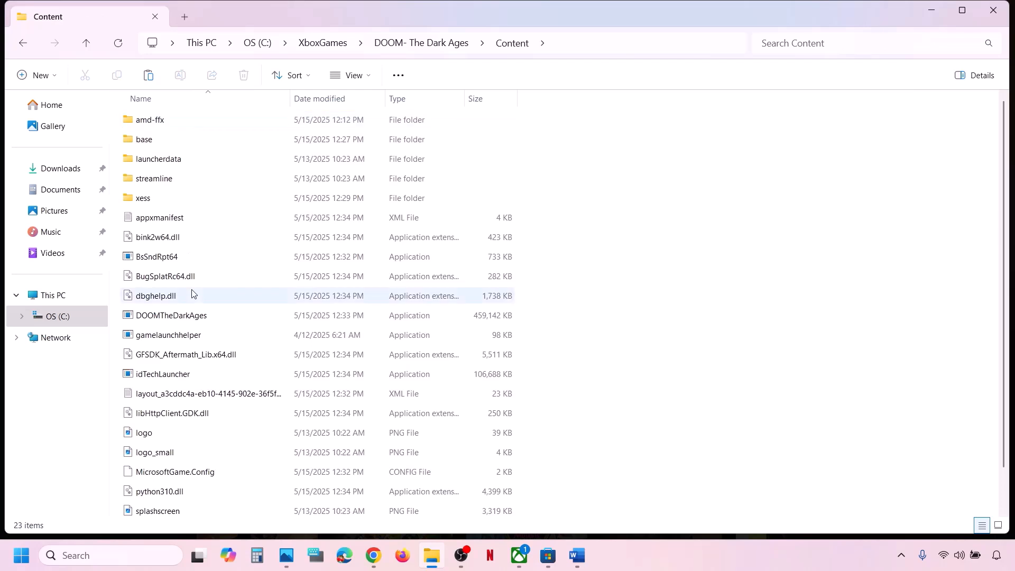
{"action": "scroll", "coordinate": [192, 294], "scroll_direction": "down", "scroll_amount": 1}
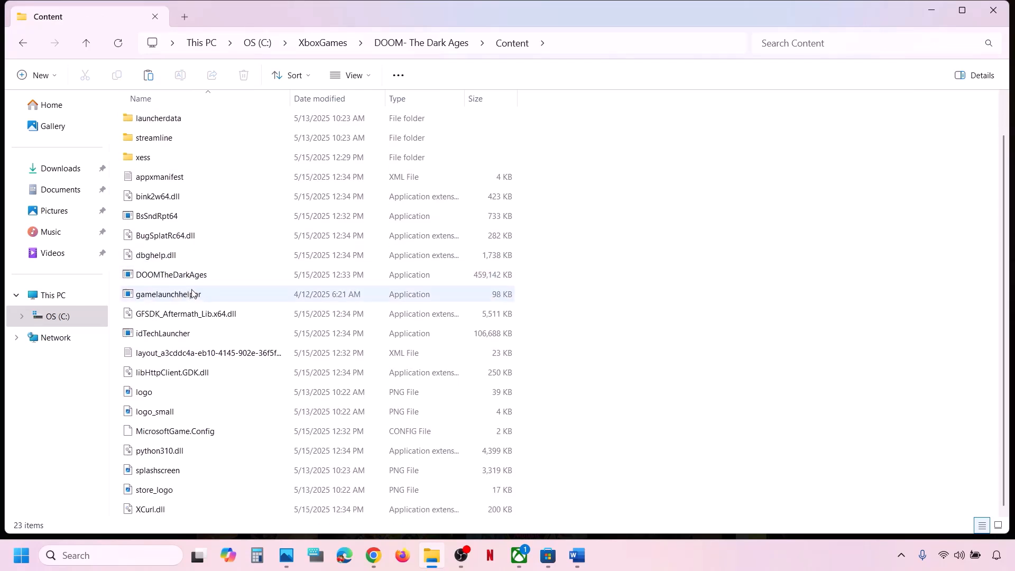
{"action": "scroll", "coordinate": [192, 294], "scroll_direction": "up", "scroll_amount": 1}
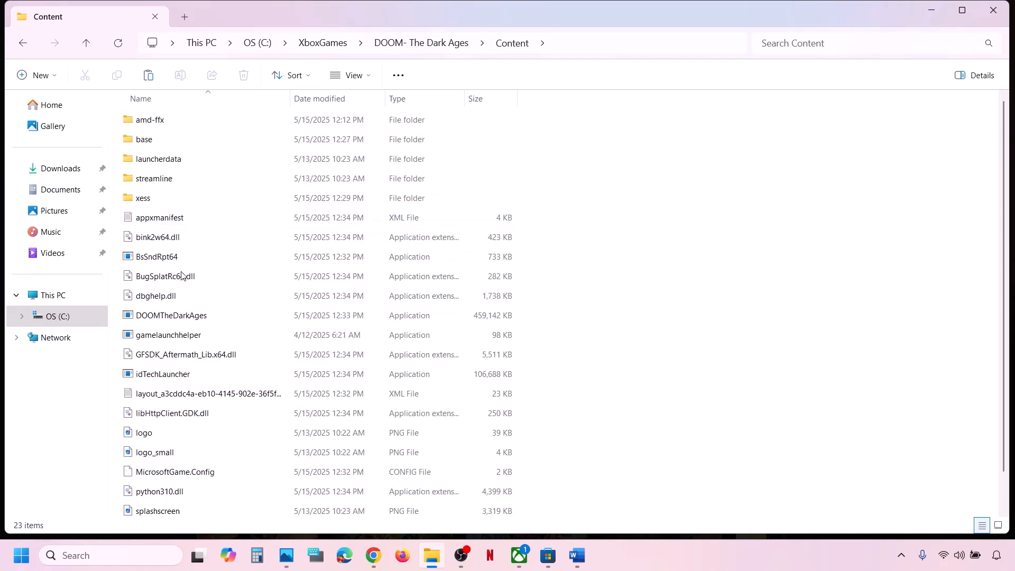
Step: Select DOOMTheDarkAges and check its context menu, then select gamelaunchhelper
{"action": "left_click", "coordinate": [169, 317]}
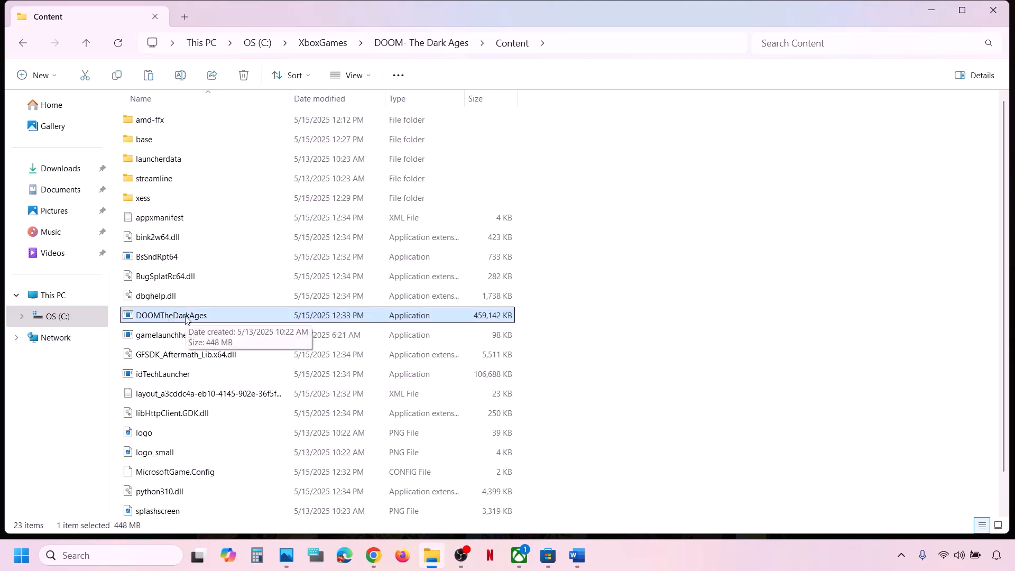
{"action": "right_click", "coordinate": [185, 318]}
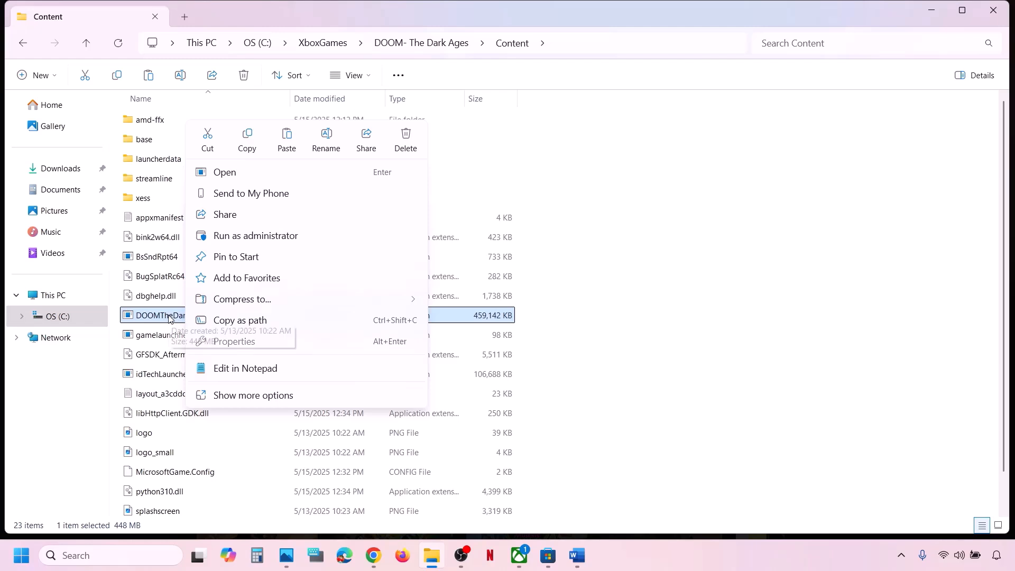
{"action": "left_click", "coordinate": [734, 297]}
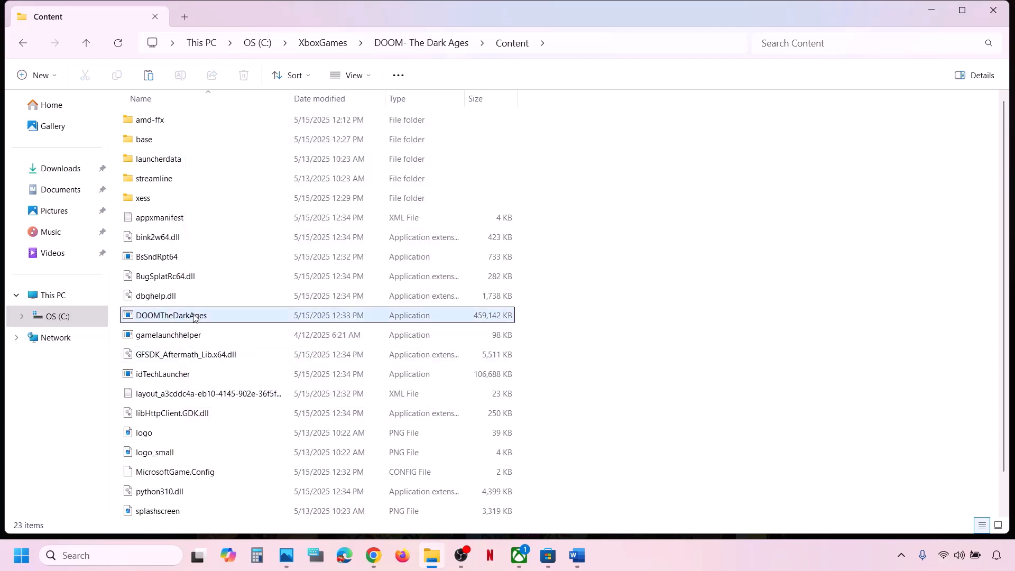
{"action": "mouse_move", "coordinate": [197, 316]}
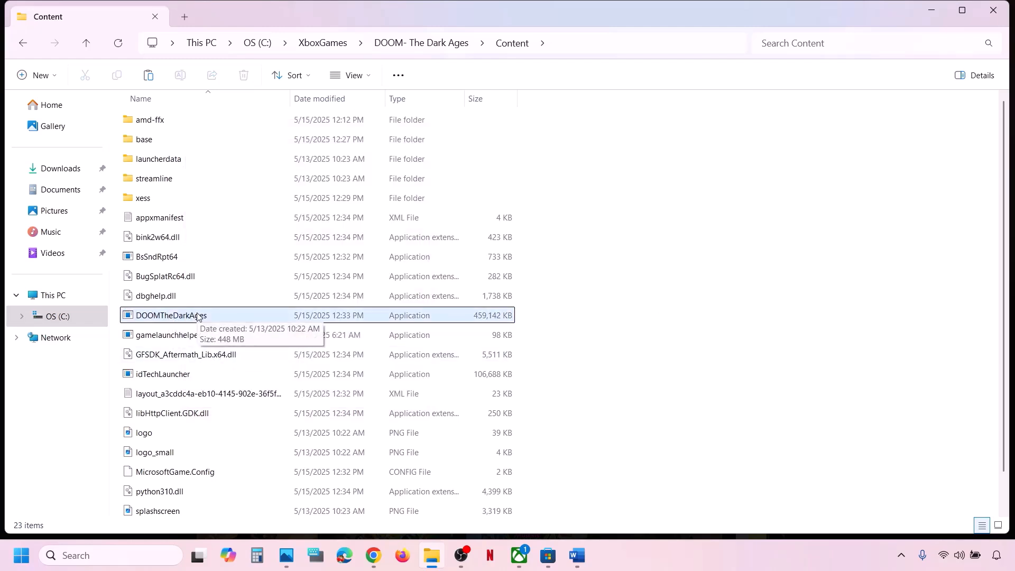
{"action": "left_click", "coordinate": [176, 338]}
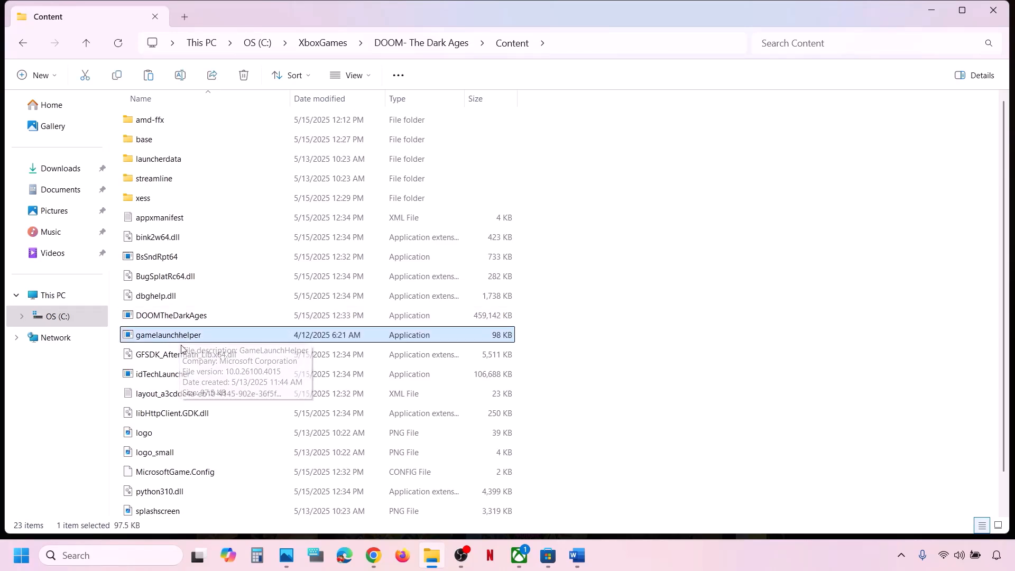
{"action": "scroll", "coordinate": [179, 337], "scroll_direction": "down", "scroll_amount": 1}
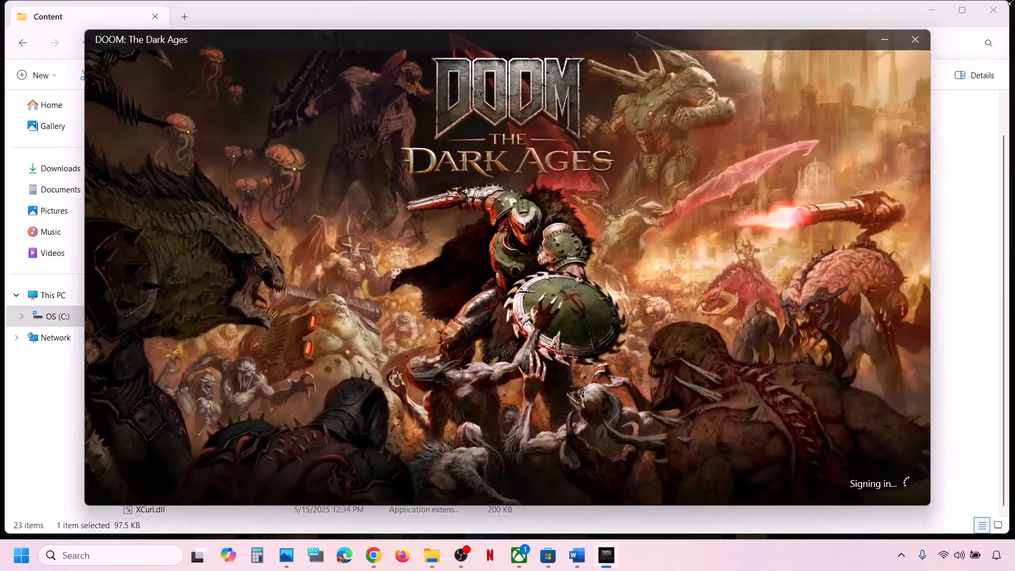
Step: Close the DOOM sign-in splash, select DOOMTheDarkAges, and return to the Word checklist
{"action": "left_click", "coordinate": [916, 41]}
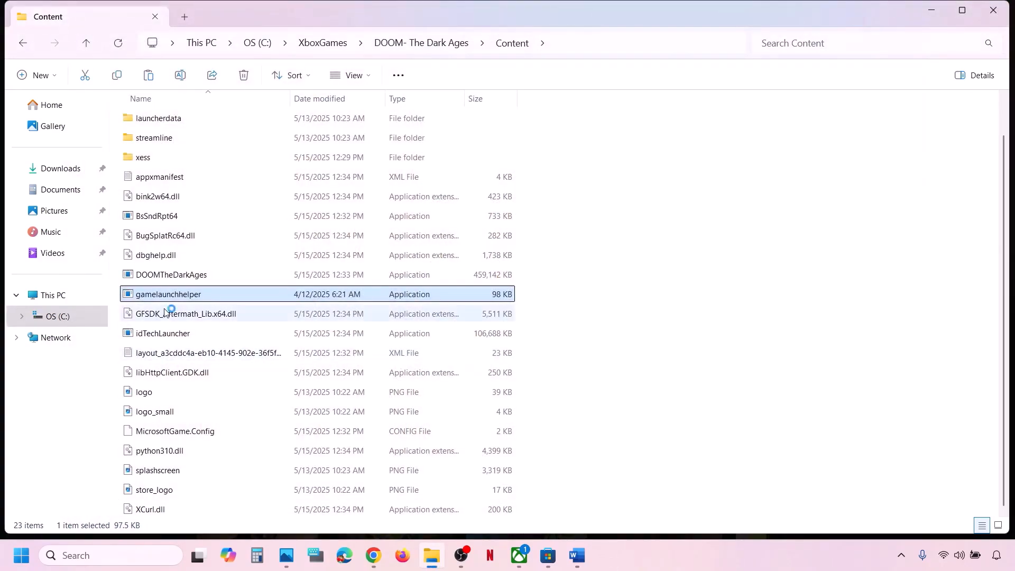
{"action": "left_click", "coordinate": [154, 279]}
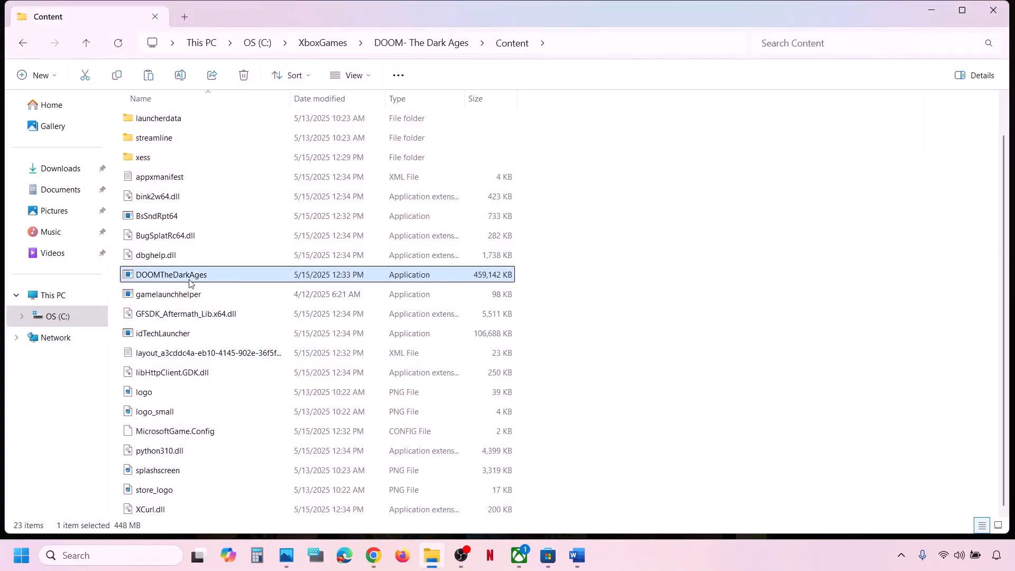
{"action": "mouse_move", "coordinate": [191, 295]}
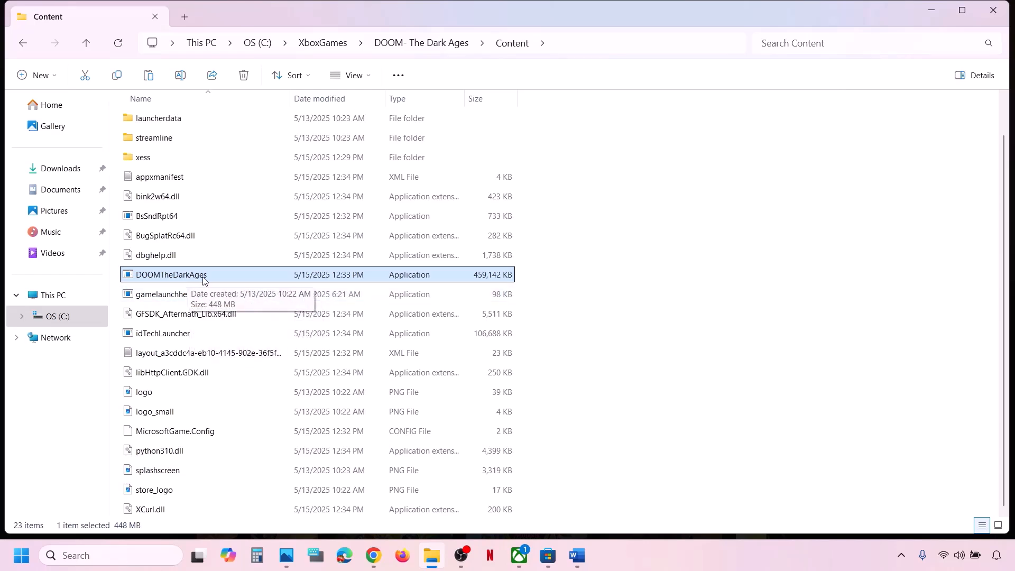
{"action": "left_click", "coordinate": [577, 555]}
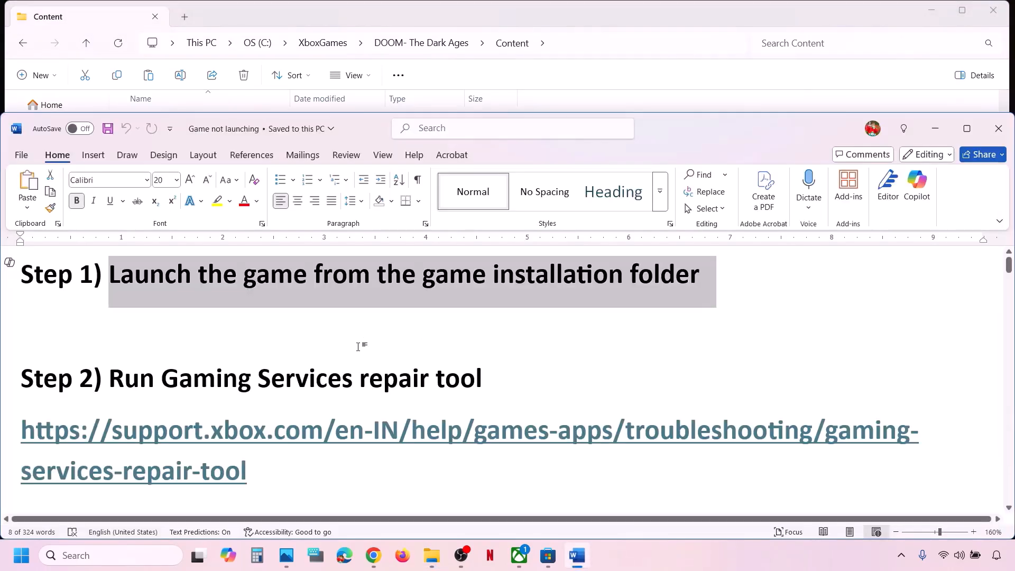
Step: Highlight Step 2's repair tool instruction, then close the DOOM Manage dialog in Xbox
{"action": "scroll", "coordinate": [261, 430], "scroll_direction": "down", "scroll_amount": 1}
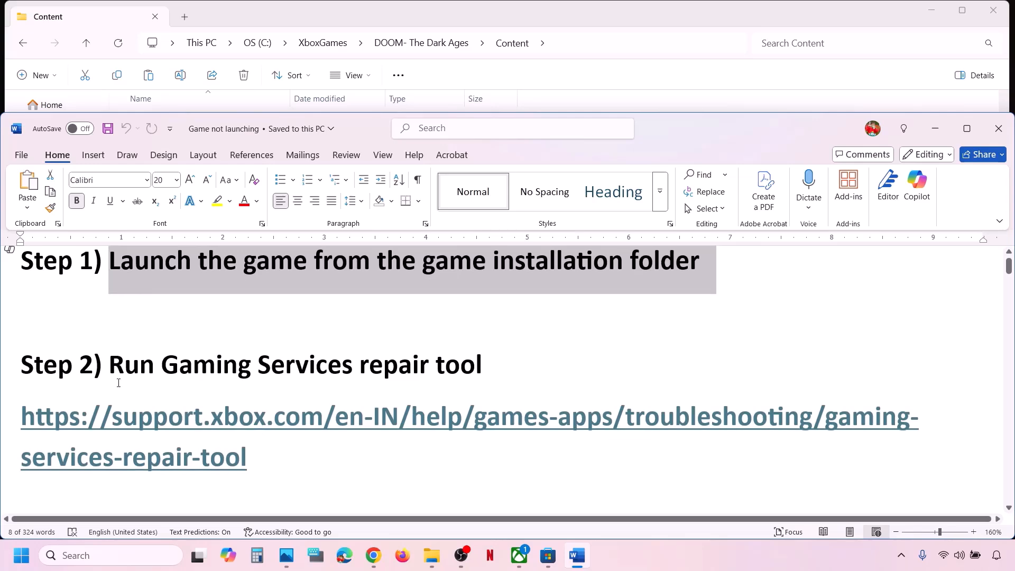
{"action": "left_click_drag", "start_coordinate": [117, 373], "coordinate": [482, 370]}
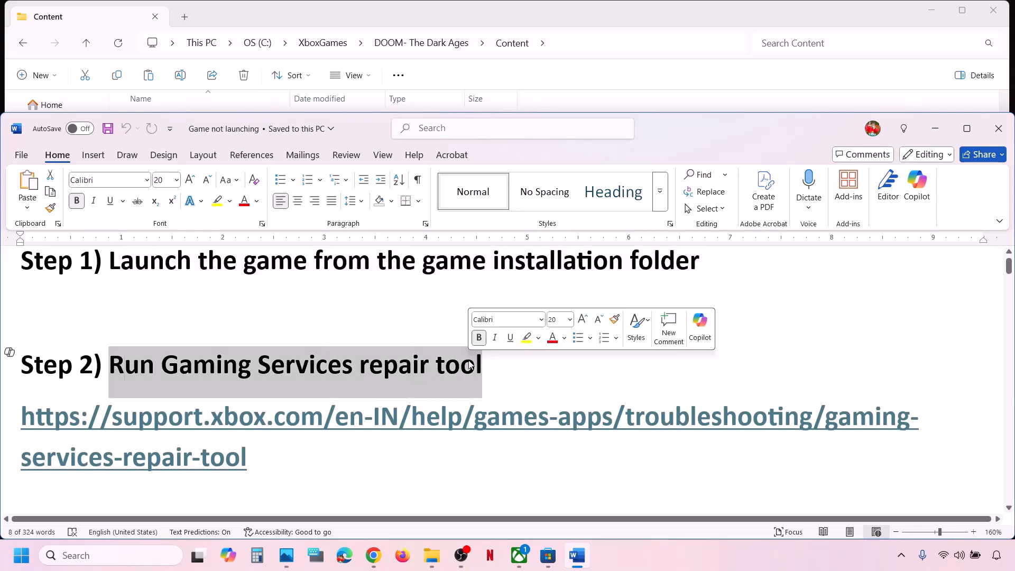
{"action": "left_click", "coordinate": [520, 562]}
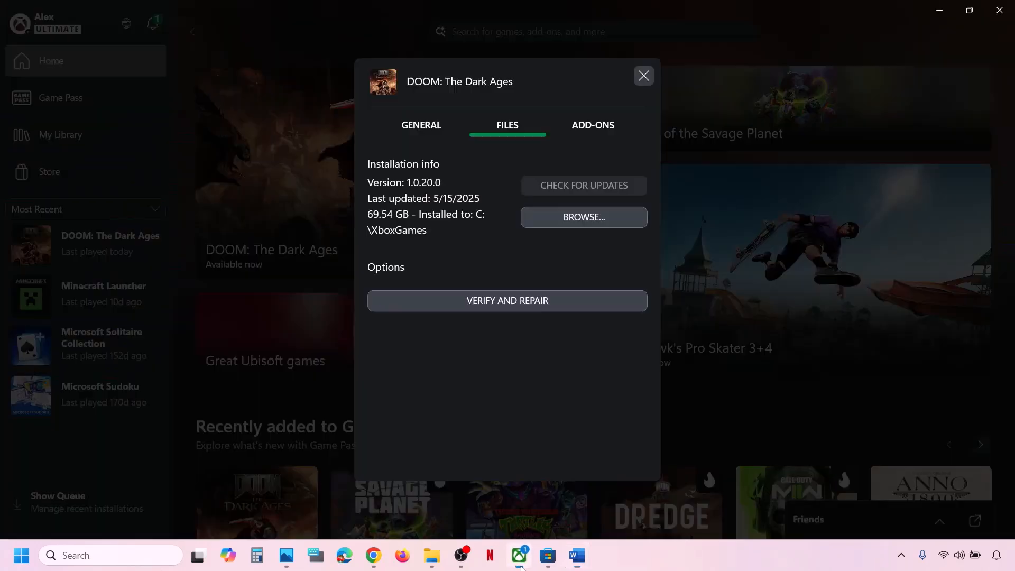
{"action": "left_click", "coordinate": [644, 75]}
Step: Run the Gaming Services Repair Tool from profile > Support, closing it once repairs complete
{"action": "left_click", "coordinate": [62, 24]}
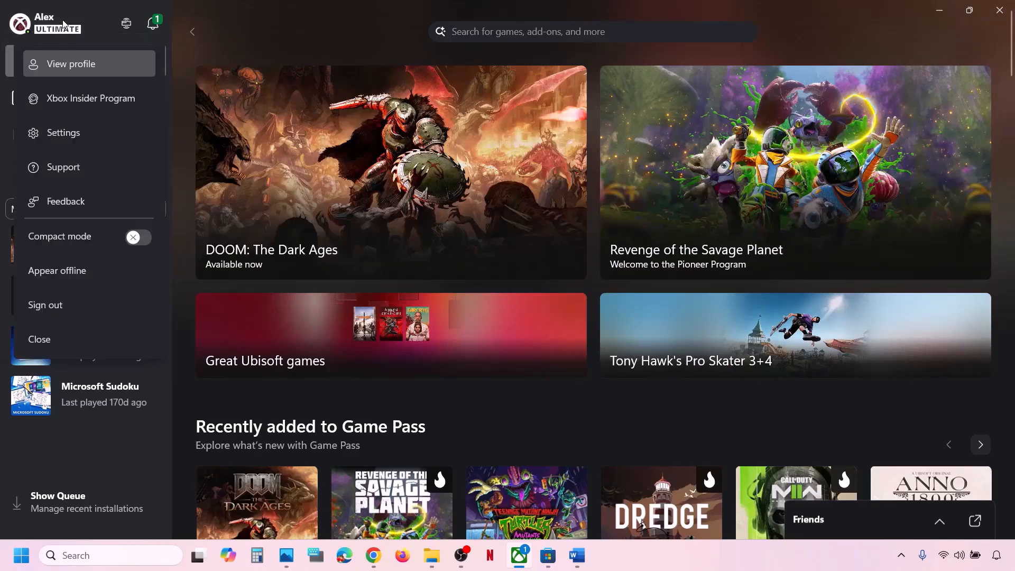
{"action": "left_click", "coordinate": [69, 171]}
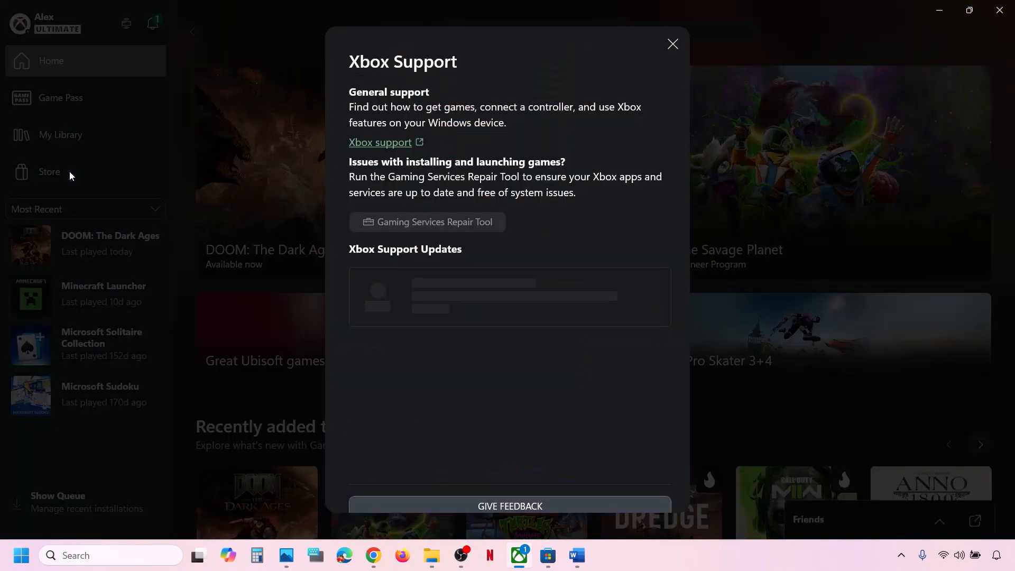
{"action": "left_click", "coordinate": [448, 226]}
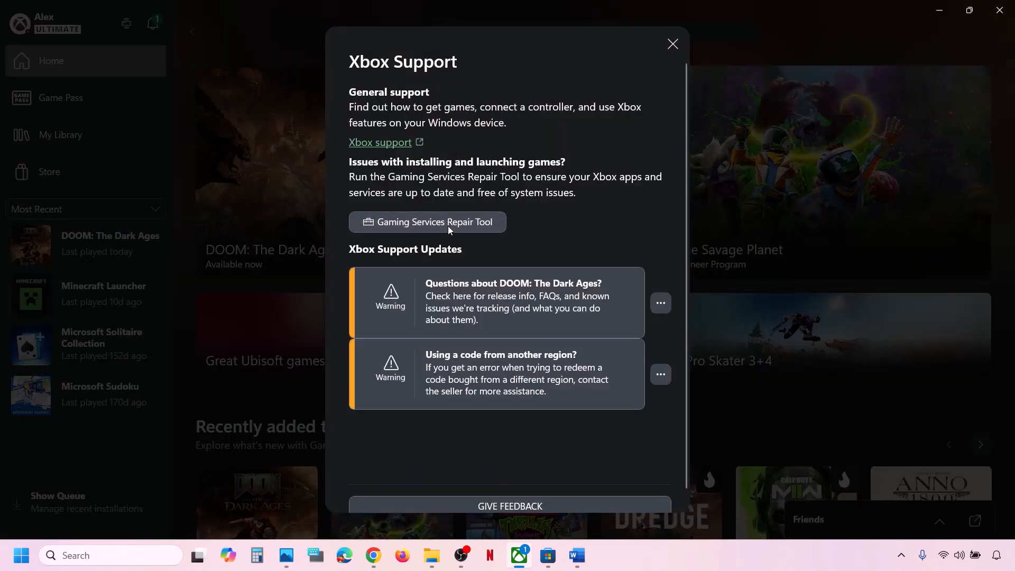
{"action": "left_click", "coordinate": [637, 364]}
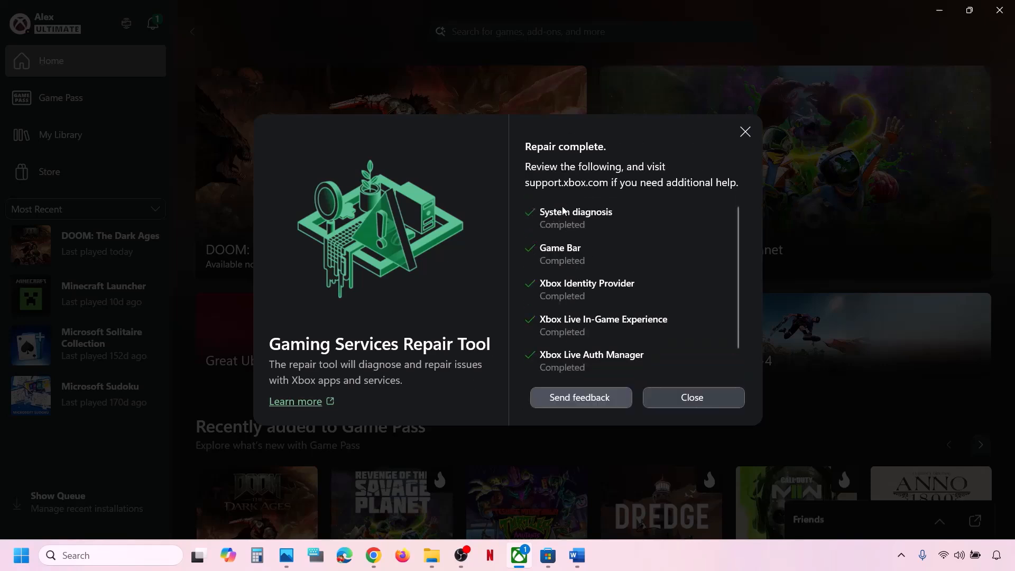
{"action": "scroll", "coordinate": [559, 317], "scroll_direction": "down", "scroll_amount": 1}
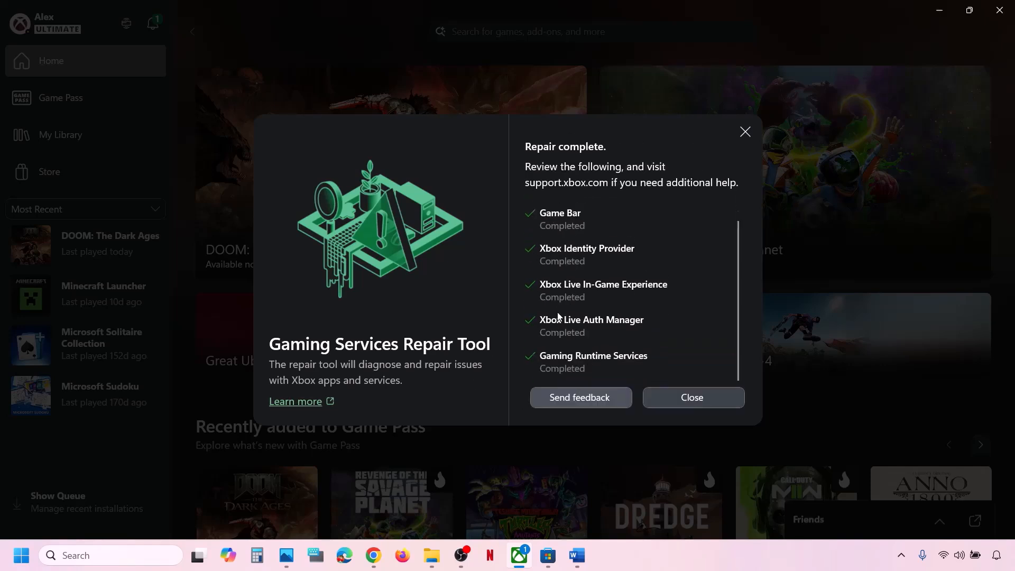
{"action": "left_click", "coordinate": [690, 399]}
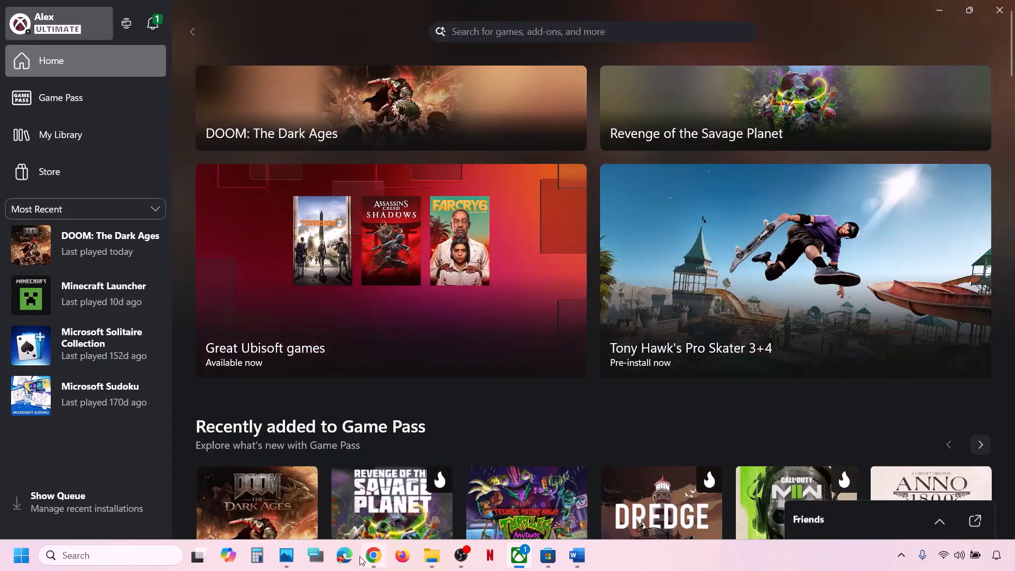
Step: Open the Xbox support article for the Gaming Services Repair Tool from Chrome's results
{"action": "mouse_move", "coordinate": [373, 556]}
{"action": "left_click", "coordinate": [381, 465]}
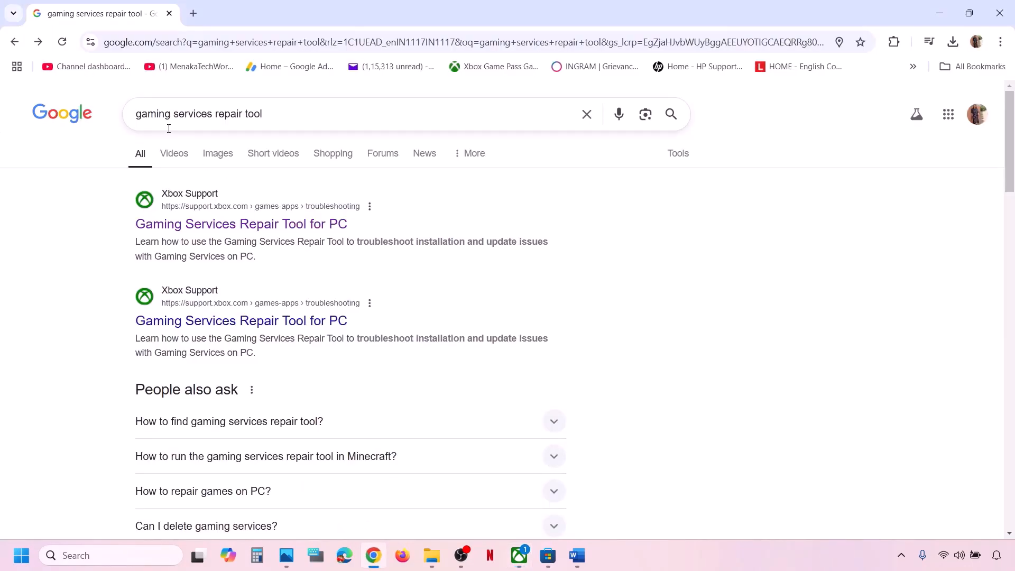
{"action": "left_click", "coordinate": [281, 231]}
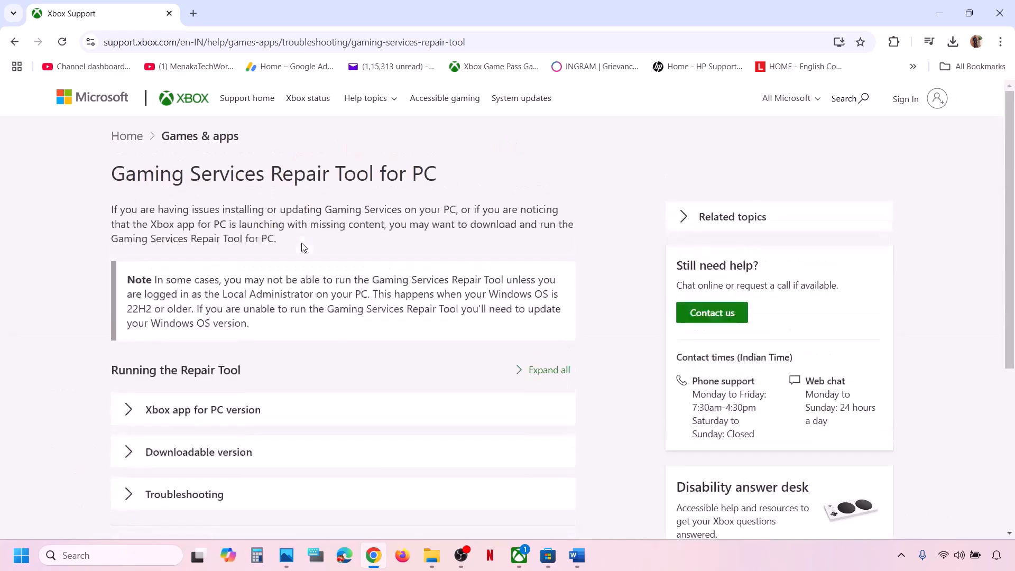
Step: Download and run GamingRepairTool.exe from the Downloadable version section, then return to Word
{"action": "scroll", "coordinate": [303, 248], "scroll_direction": "down", "scroll_amount": 4}
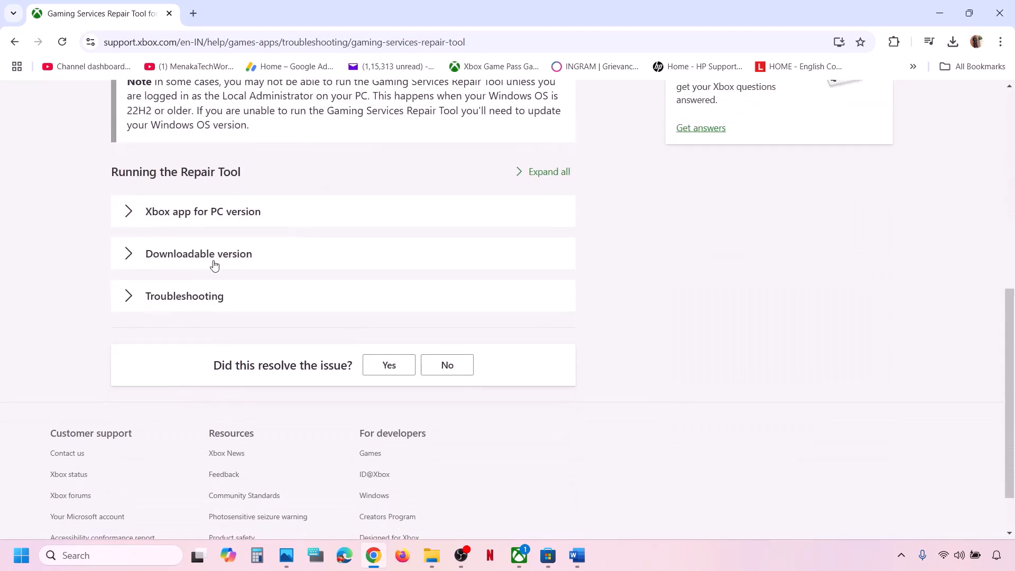
{"action": "left_click", "coordinate": [214, 262]}
{"action": "scroll", "coordinate": [214, 262], "scroll_direction": "down", "scroll_amount": 5}
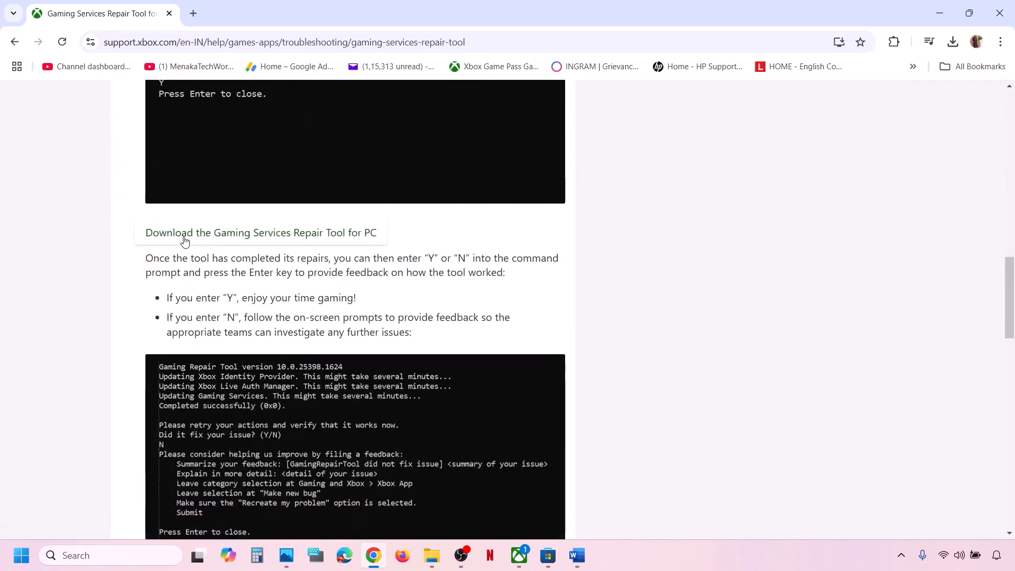
{"action": "left_click", "coordinate": [311, 233]}
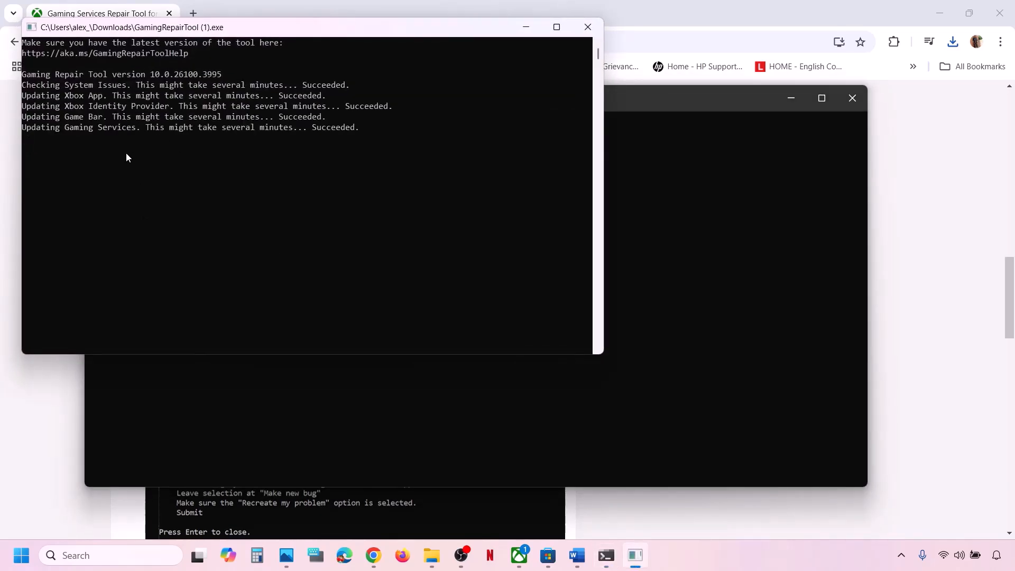
{"action": "left_click", "coordinate": [587, 27]}
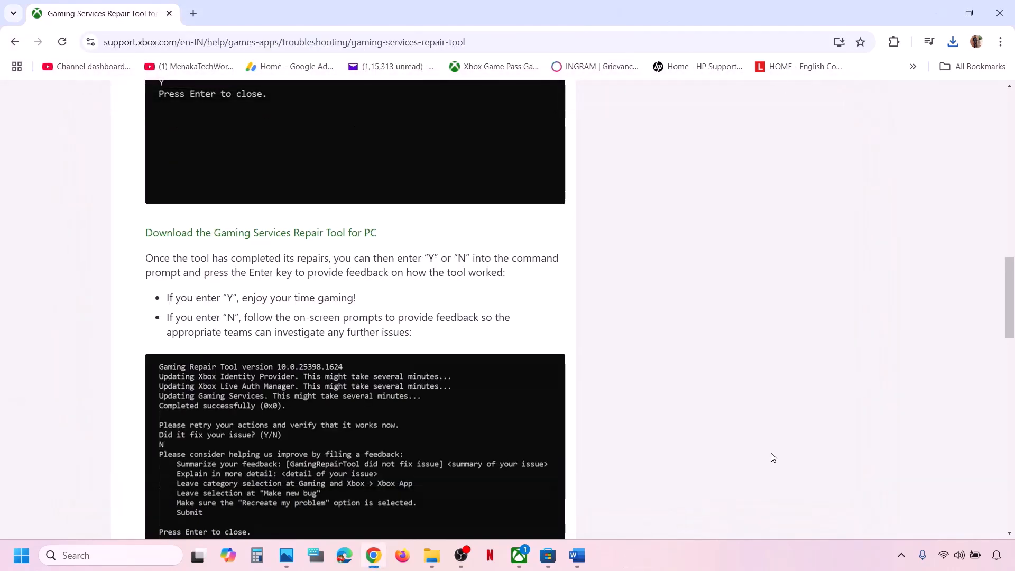
{"action": "left_click", "coordinate": [577, 555]}
Step: Maximize Word and highlight Step 3's advice on USB adapters, extra controllers and Discord
{"action": "scroll", "coordinate": [335, 410], "scroll_direction": "down", "scroll_amount": 3}
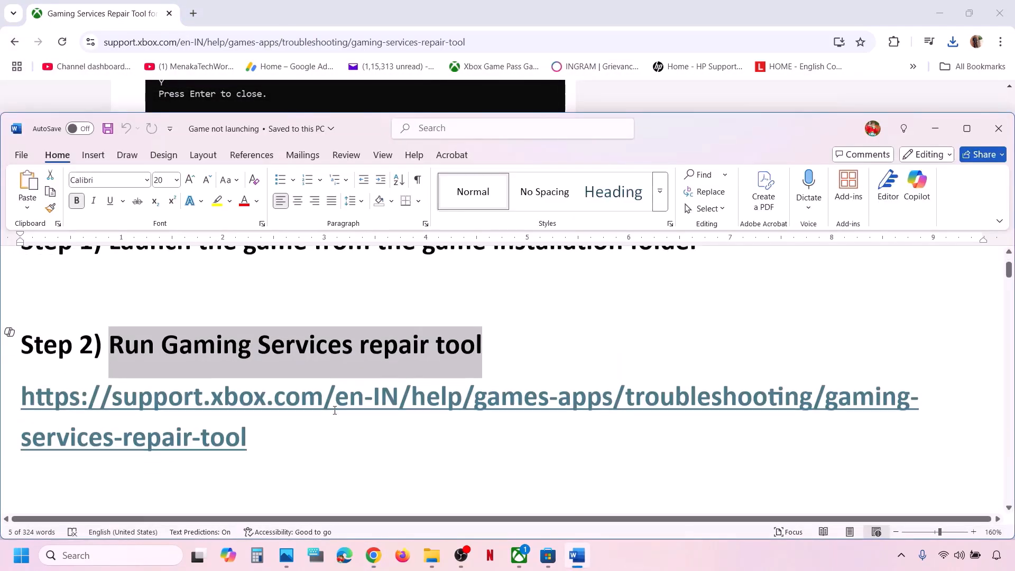
{"action": "scroll", "coordinate": [335, 410], "scroll_direction": "down", "scroll_amount": 3}
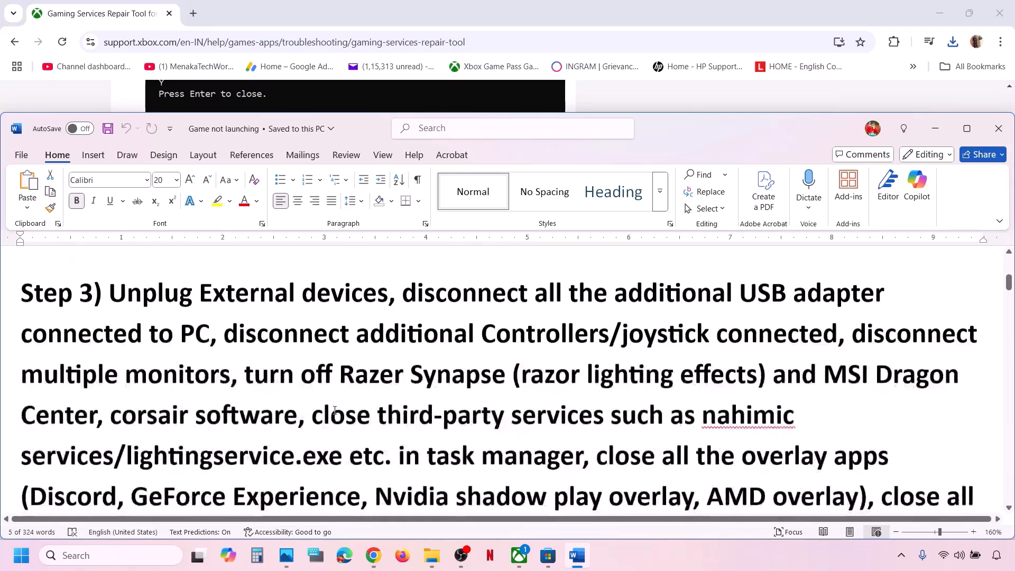
{"action": "left_click", "coordinate": [967, 129]}
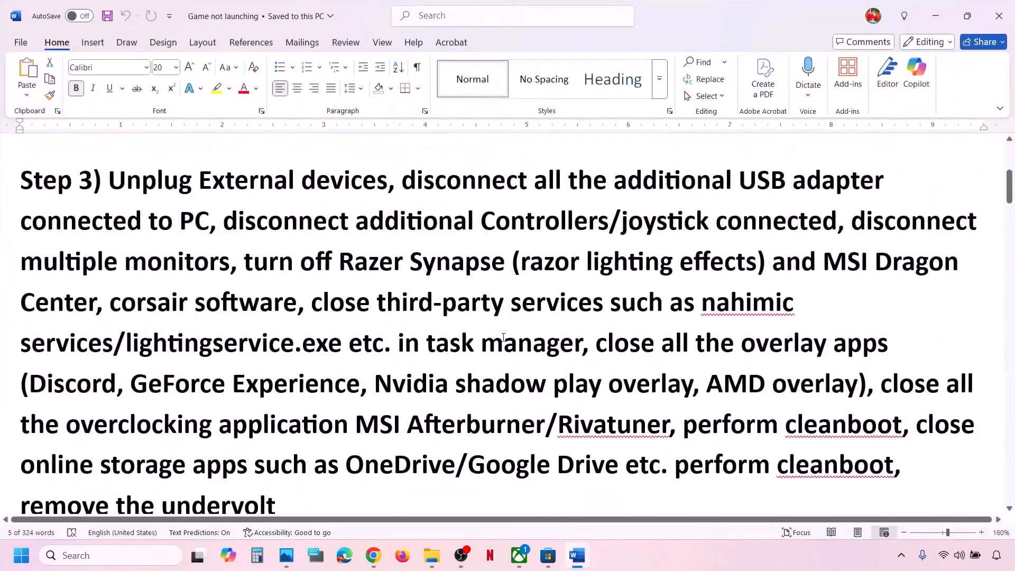
{"action": "left_click_drag", "start_coordinate": [403, 199], "coordinate": [978, 237]}
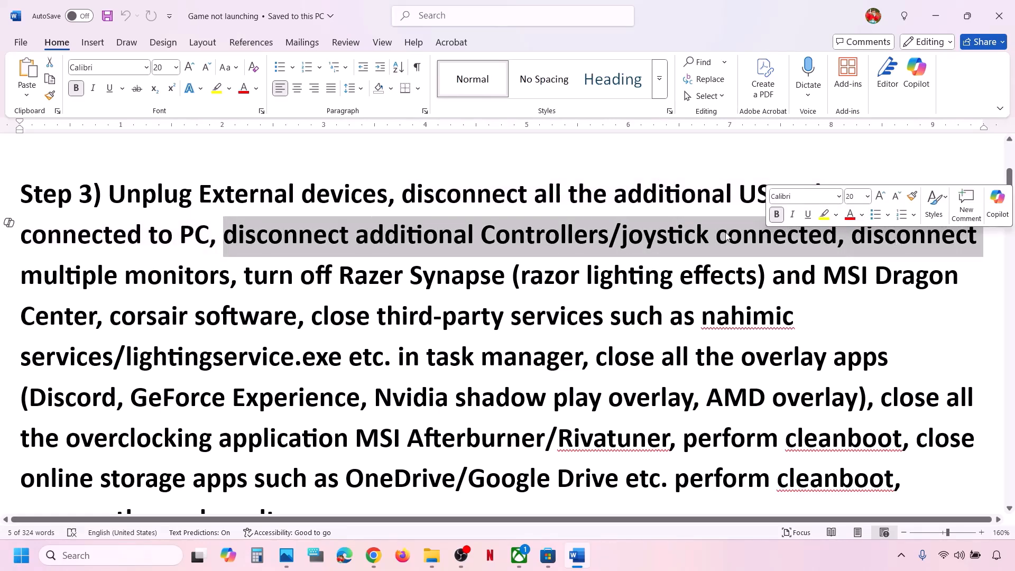
{"action": "left_click", "coordinate": [455, 237]}
{"action": "left_click_drag", "start_coordinate": [223, 234], "coordinate": [863, 362]}
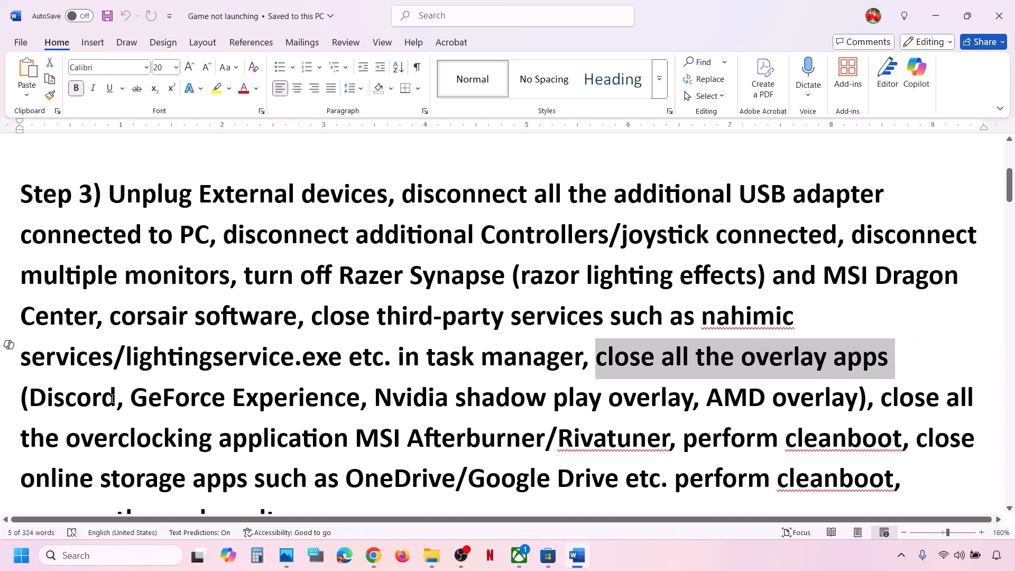
{"action": "left_click_drag", "start_coordinate": [117, 398], "coordinate": [29, 398]}
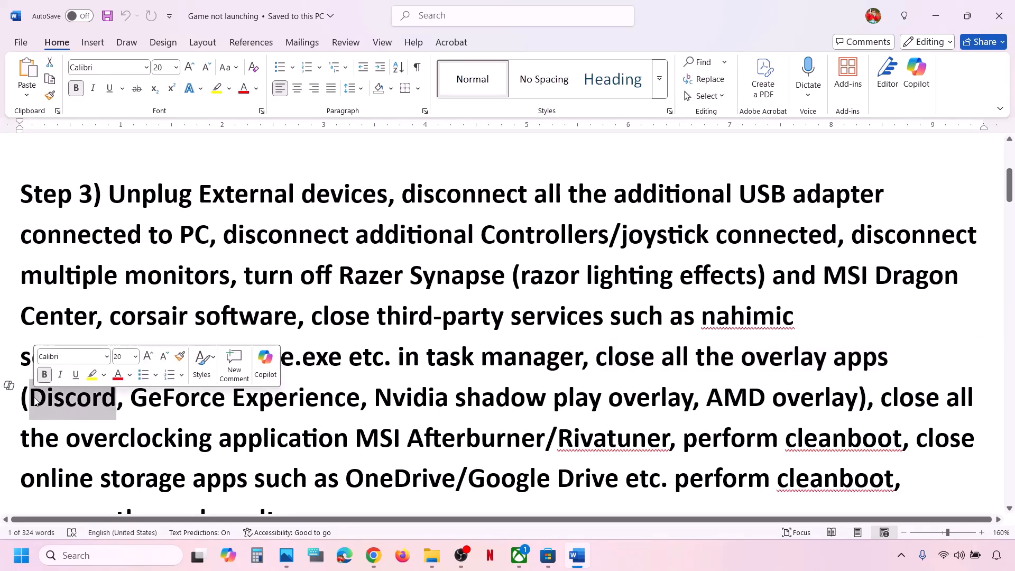
Step: Launch the NVIDIA app via the 'nv' taskbar search
{"action": "left_click", "coordinate": [108, 555]}
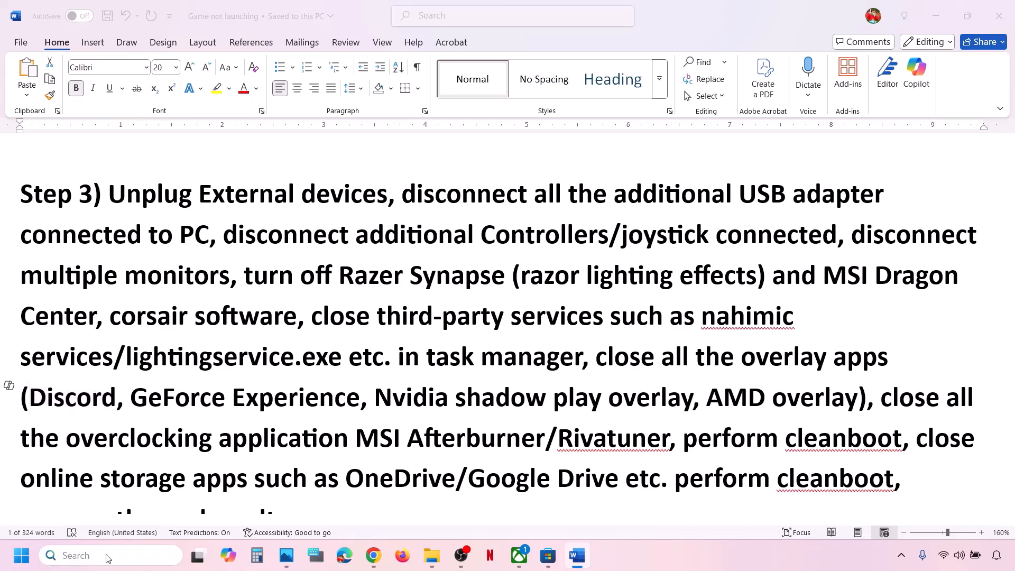
{"action": "type", "text": "nvi"}
{"action": "key", "text": "Return"}
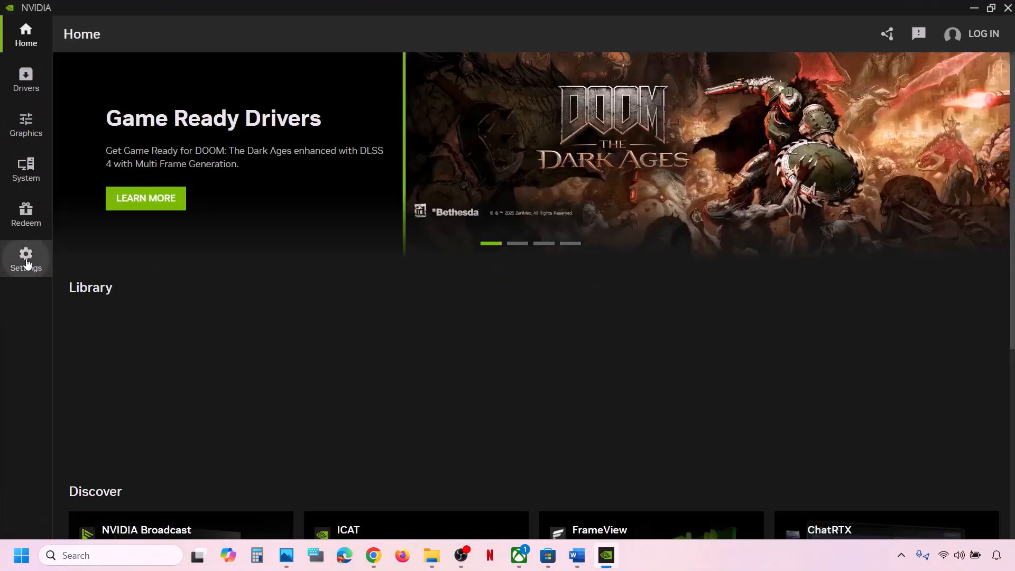
Step: Confirm the NVIDIA overlay is off in Settings, close the app, and highlight Step 3's overlay advice
{"action": "left_click", "coordinate": [27, 258]}
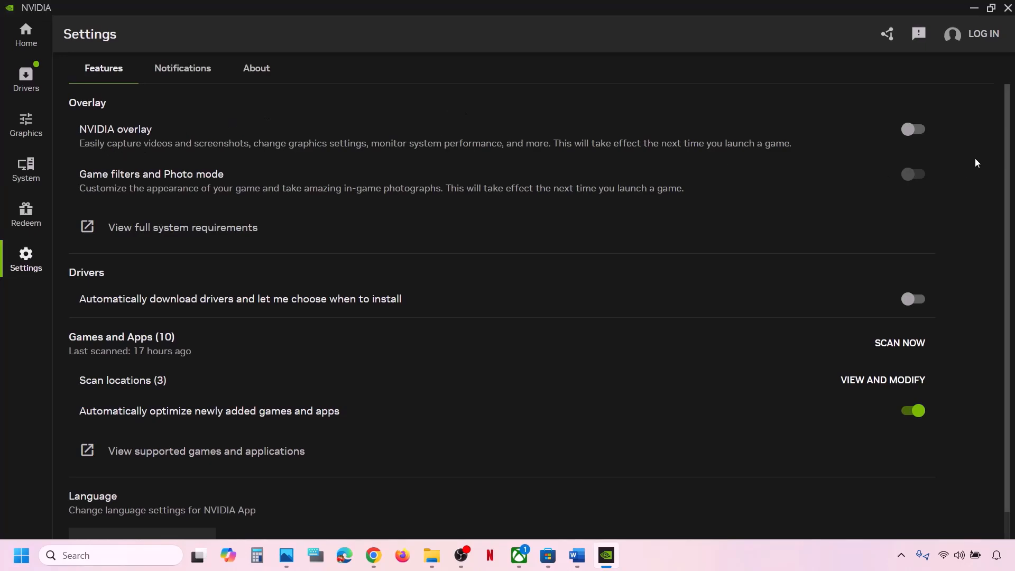
{"action": "left_click", "coordinate": [1004, 13]}
{"action": "scroll", "coordinate": [453, 369], "scroll_direction": "down", "scroll_amount": 1}
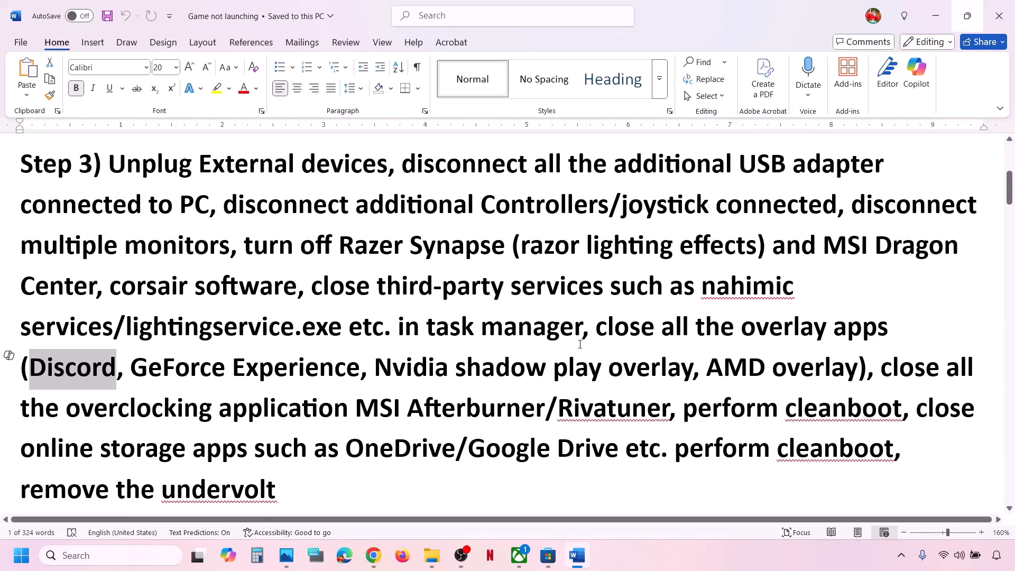
{"action": "left_click_drag", "start_coordinate": [600, 328], "coordinate": [545, 407]}
{"action": "scroll", "coordinate": [473, 401], "scroll_direction": "down", "scroll_amount": 1}
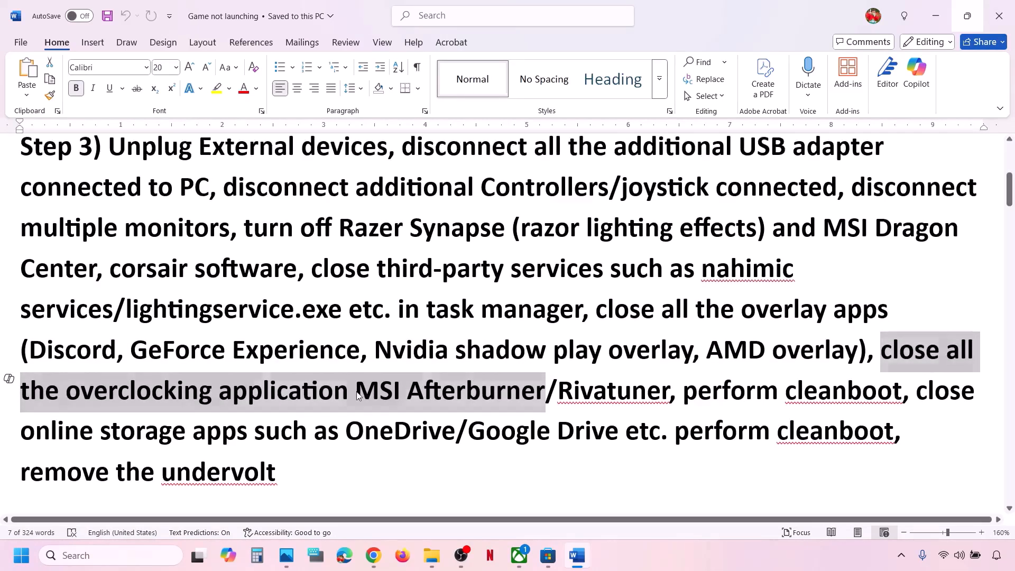
{"action": "left_click", "coordinate": [358, 396]}
{"action": "left_click_drag", "start_coordinate": [358, 396], "coordinate": [669, 395]}
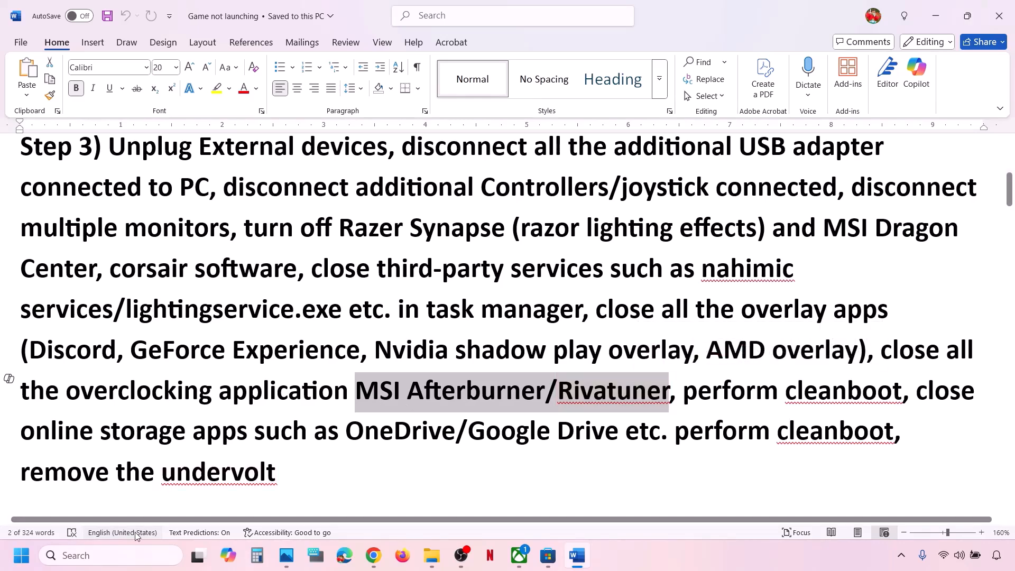
Step: Launch MSI Afterburner via the 'msi' search, start an 'ri' search, then close Afterburner
{"action": "left_click", "coordinate": [122, 555]}
{"action": "type", "text": "msi"}
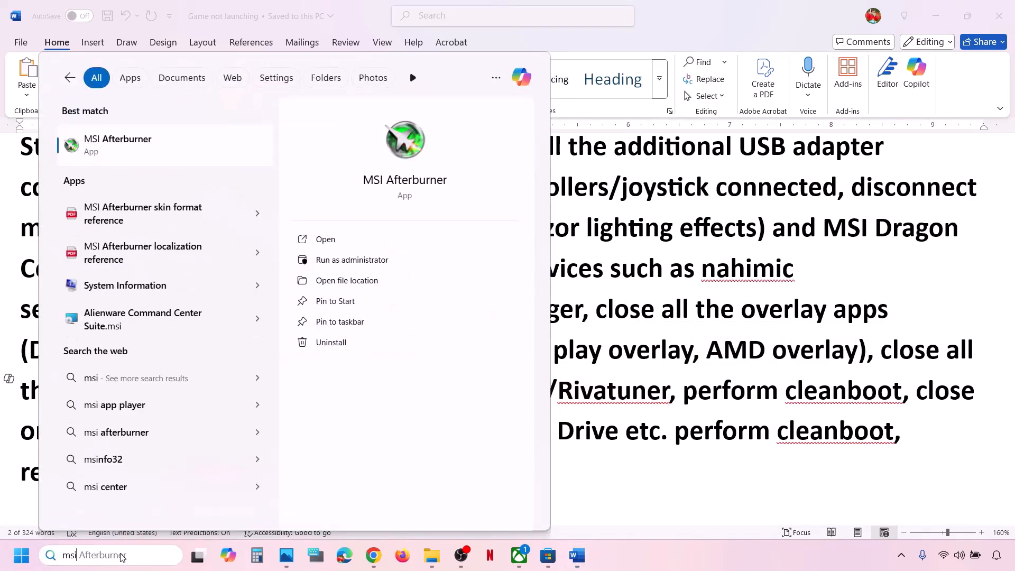
{"action": "key", "text": "Return"}
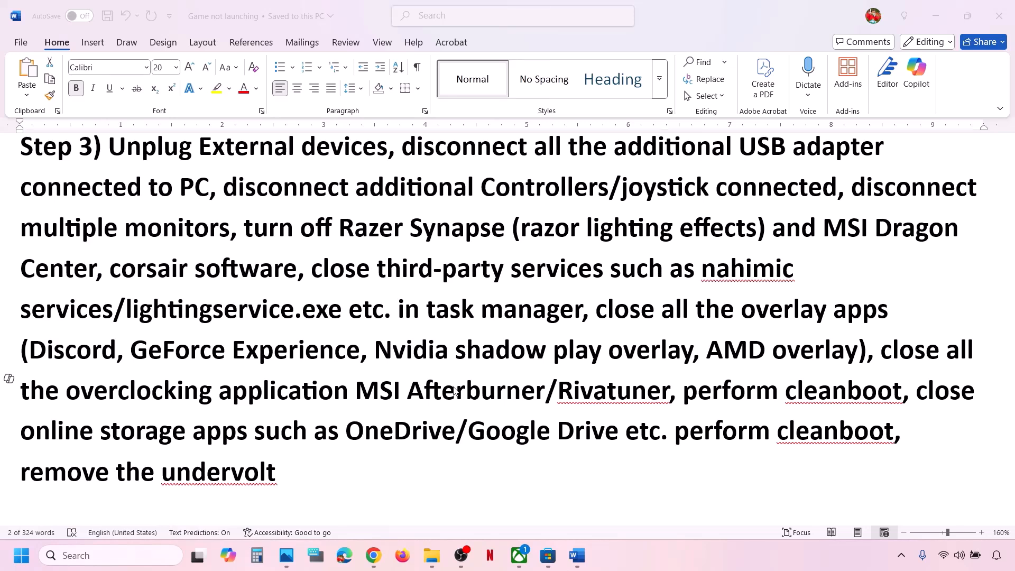
{"action": "left_click", "coordinate": [146, 551]}
{"action": "type", "text": "ri"}
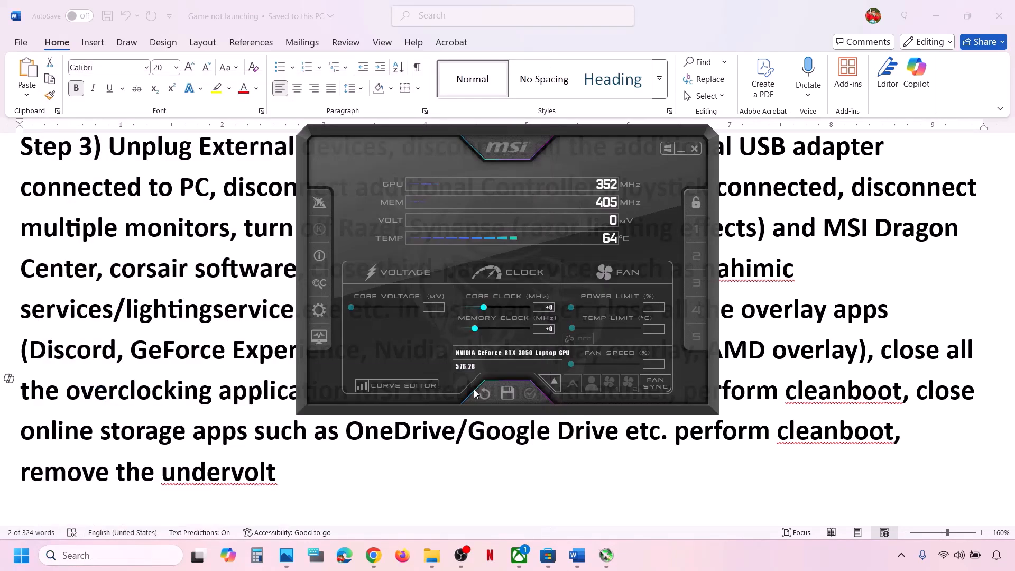
{"action": "left_click", "coordinate": [683, 154]}
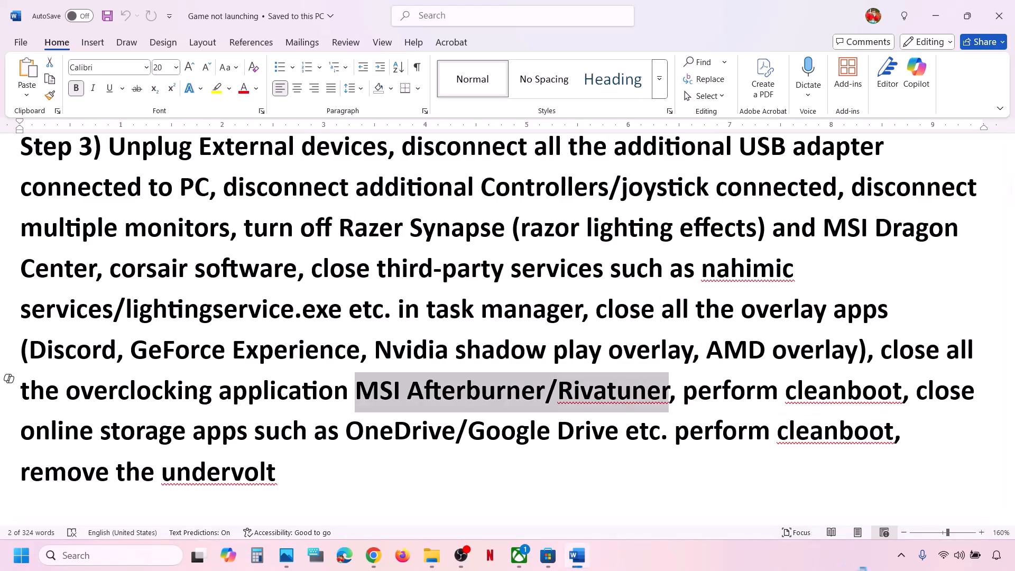
Step: Exit RivaTuner Statistics Server from the system tray's hidden icons
{"action": "left_click", "coordinate": [902, 555]}
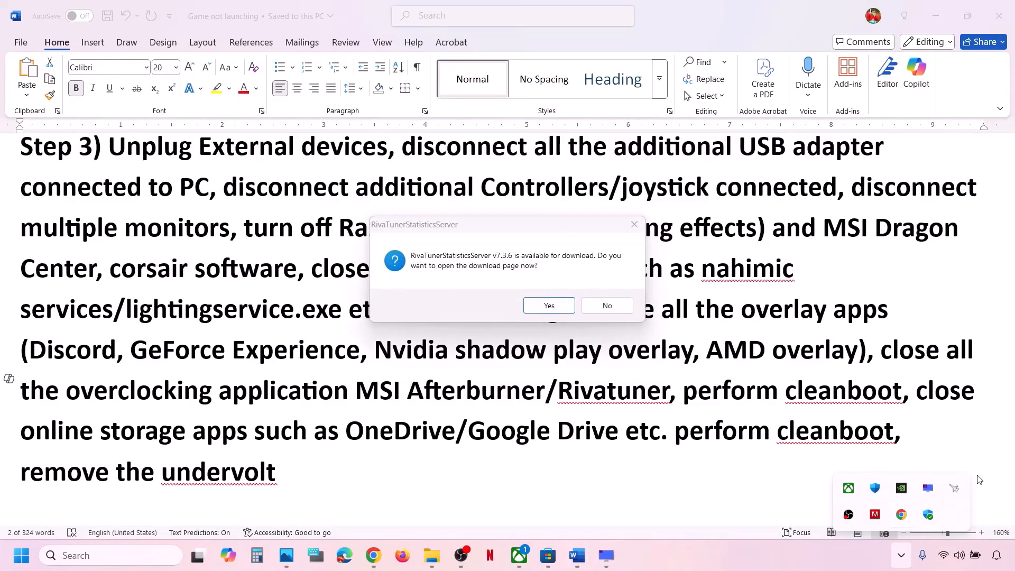
{"action": "right_click", "coordinate": [957, 489]}
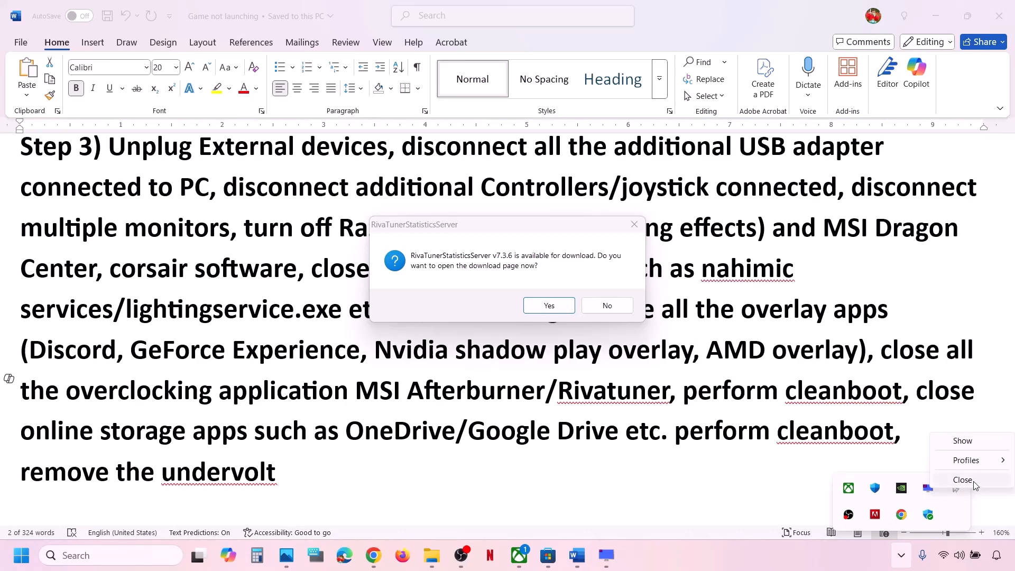
{"action": "left_click", "coordinate": [976, 485]}
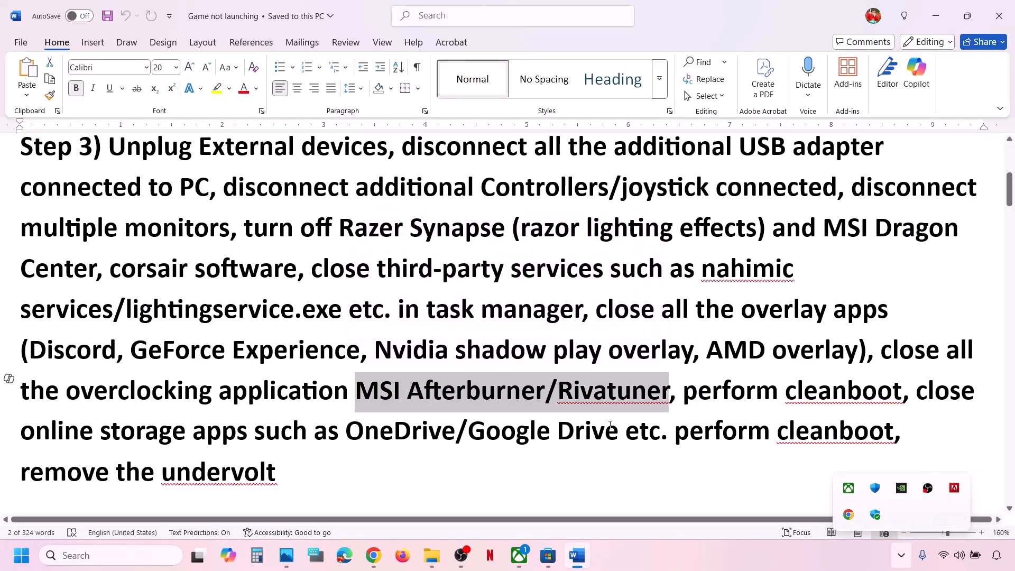
Step: Insert 'Set overclocking to default,' before 'close all the overclocking application' in Step 3
{"action": "left_click", "coordinate": [575, 431]}
{"action": "left_click_drag", "start_coordinate": [67, 392], "coordinate": [320, 385]}
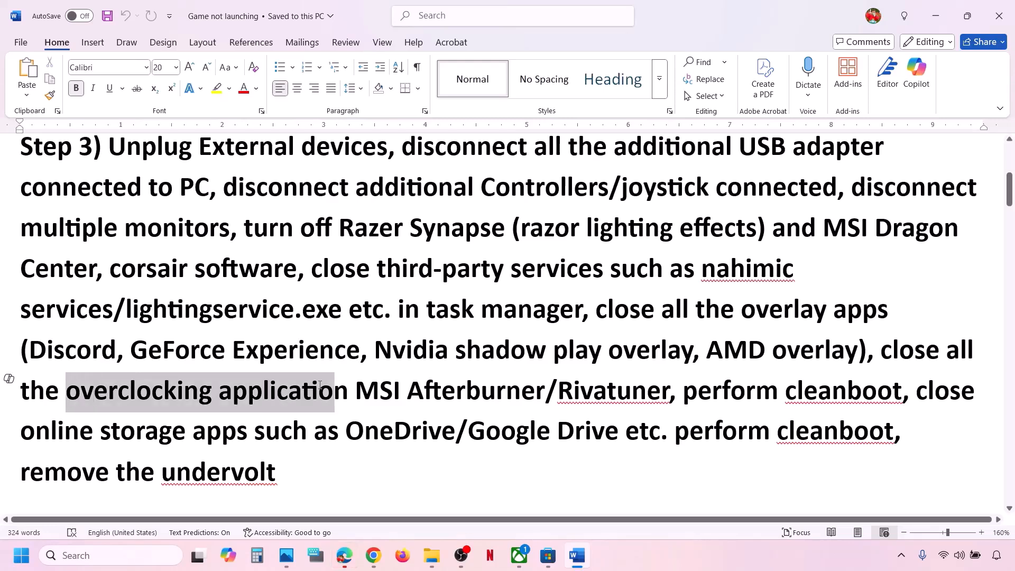
{"action": "left_click", "coordinate": [315, 385]}
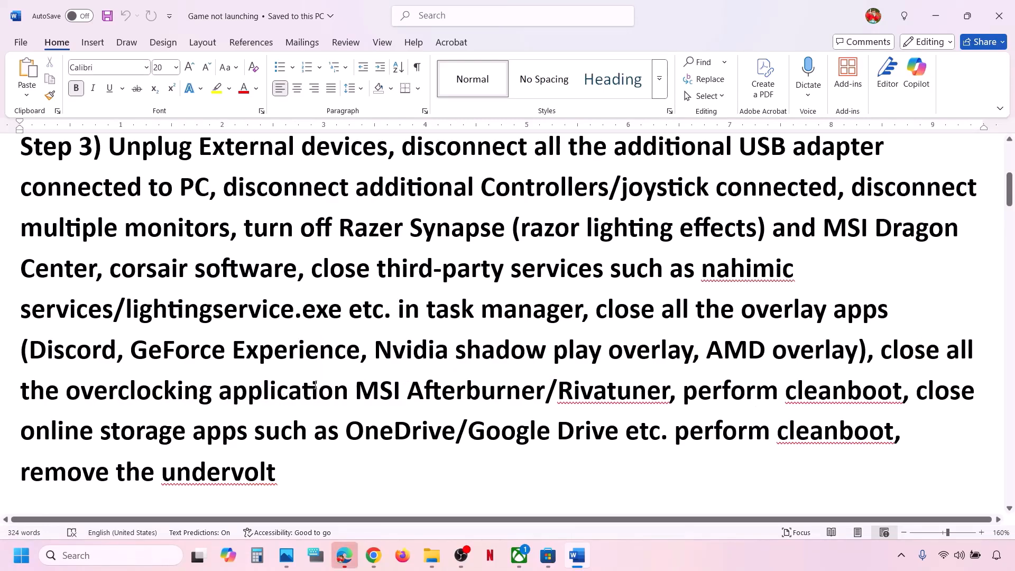
{"action": "left_click", "coordinate": [881, 352]}
{"action": "type", "text": "Set overc"}
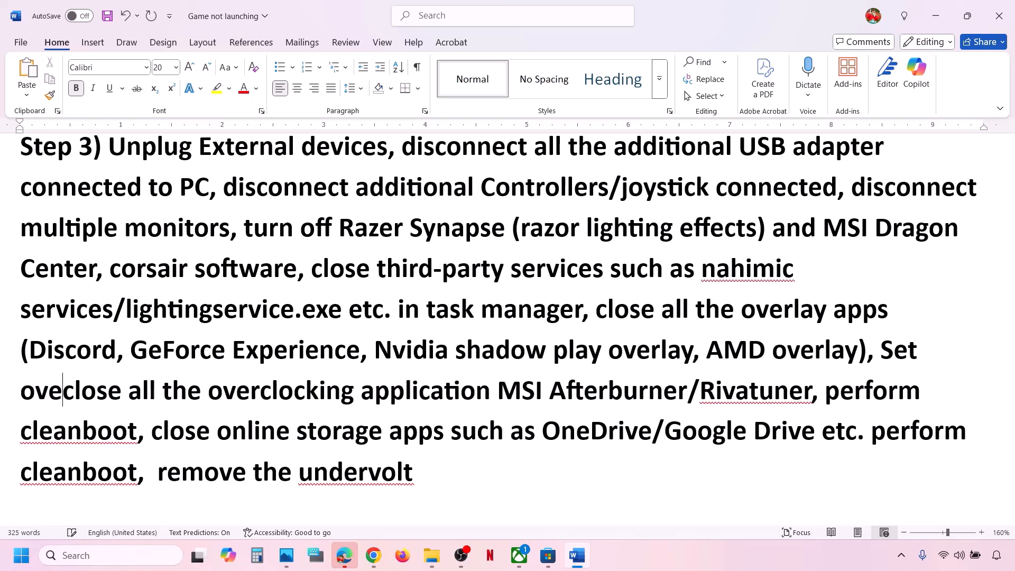
{"action": "type", "text": "locking to "}
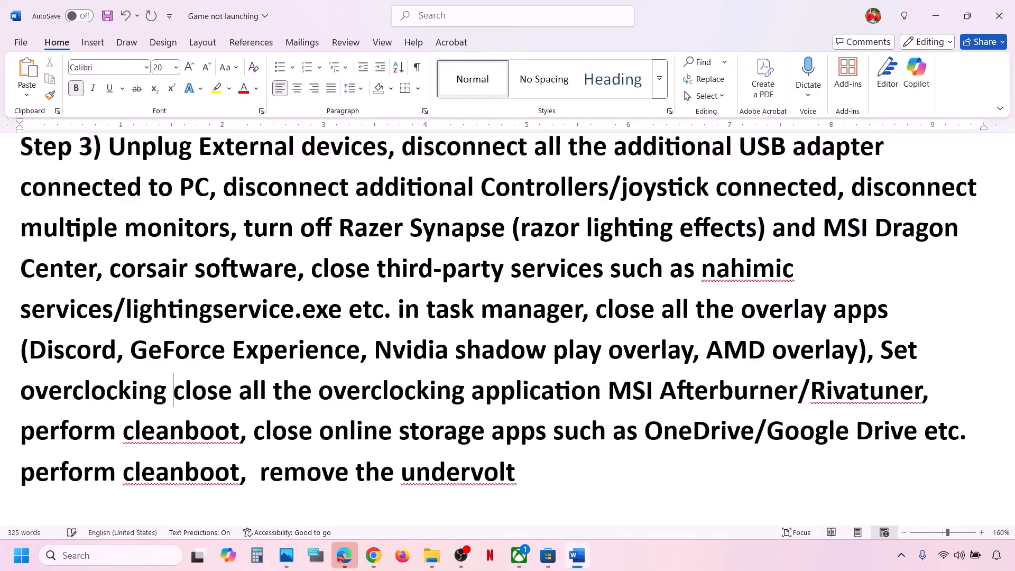
{"action": "type", "text": "default"}
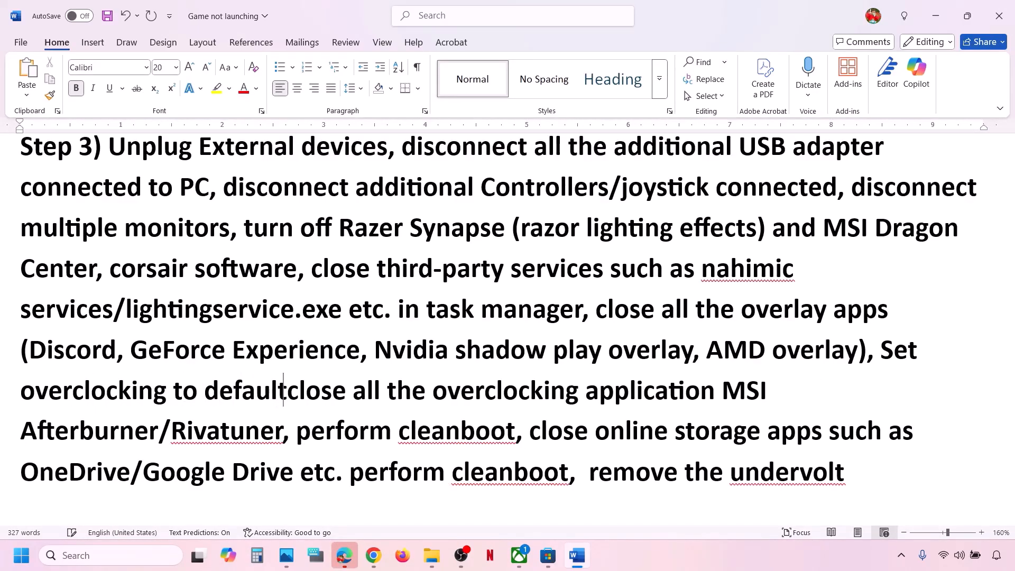
{"action": "type", "text": ","}
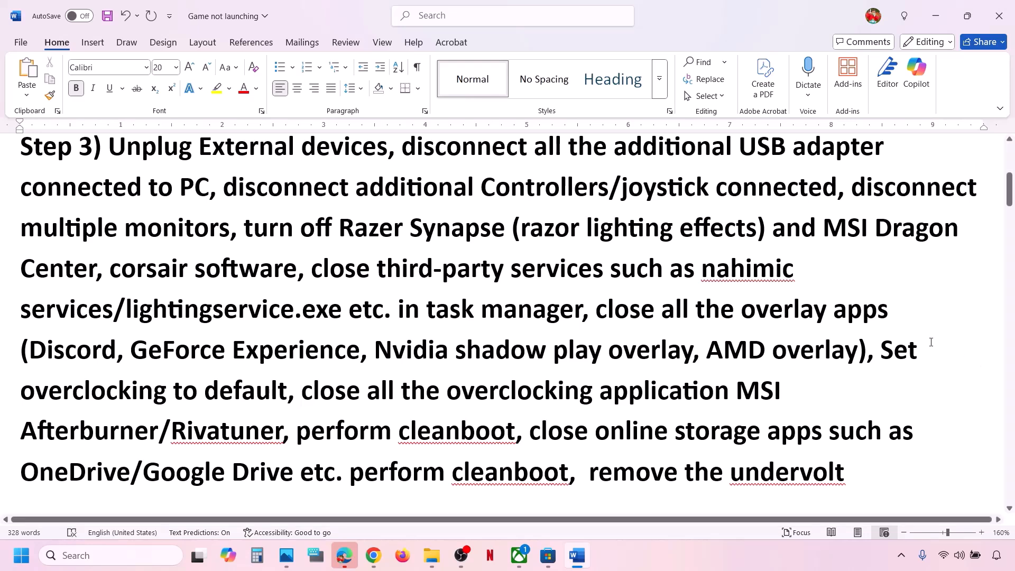
{"action": "left_click_drag", "start_coordinate": [905, 353], "coordinate": [517, 433]}
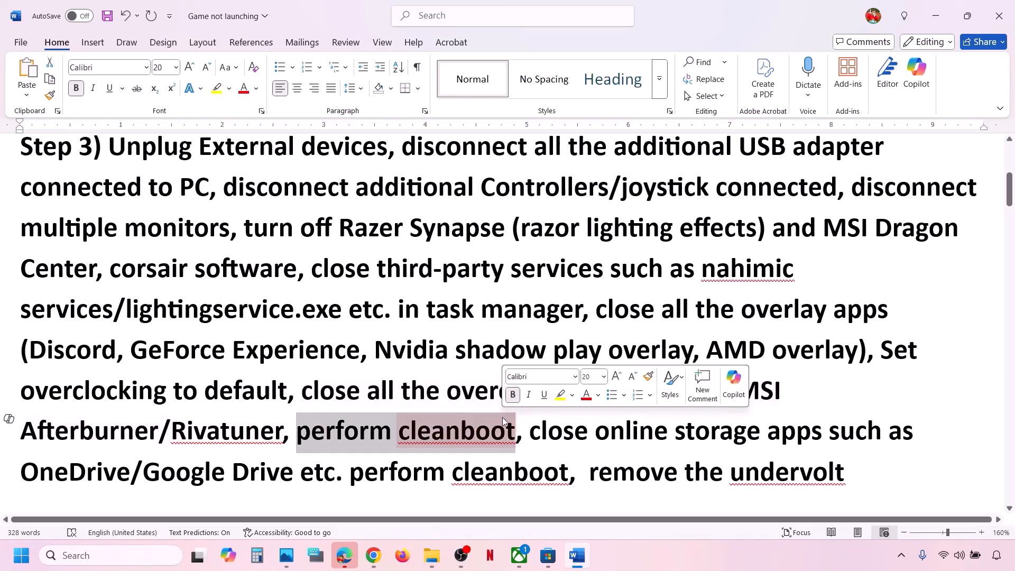
Step: Launch System Configuration, hide Microsoft services, disable all others, apply, and postpone the restart
{"action": "left_click", "coordinate": [139, 558]}
{"action": "type", "text": "system "}
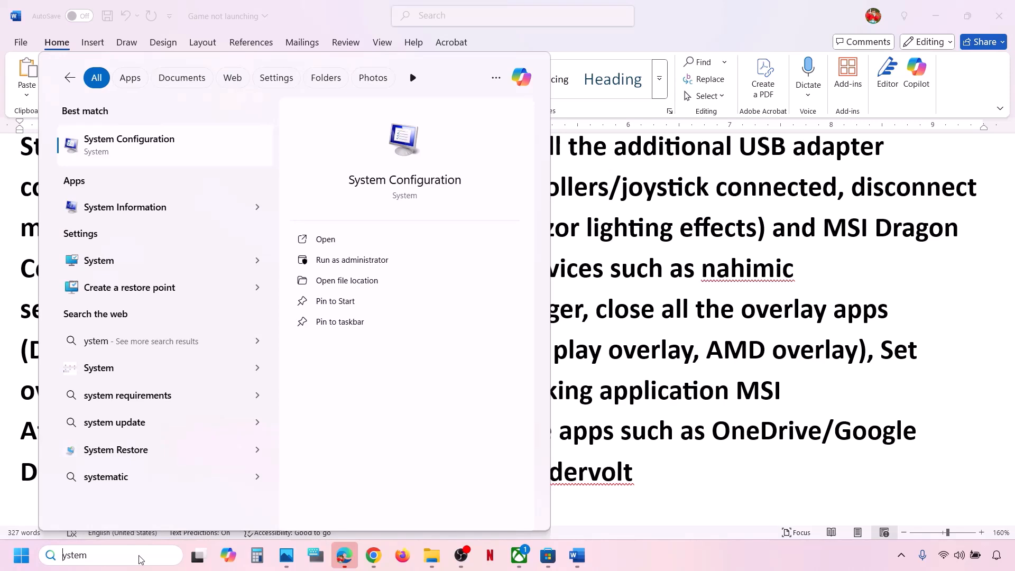
{"action": "type", "text": "s"}
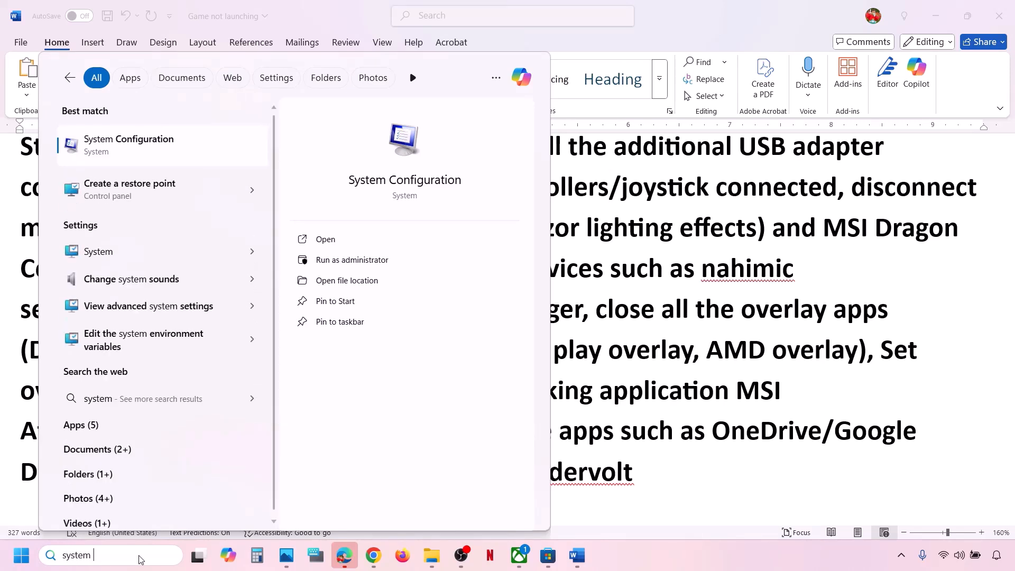
{"action": "type", "text": "cobfi"}
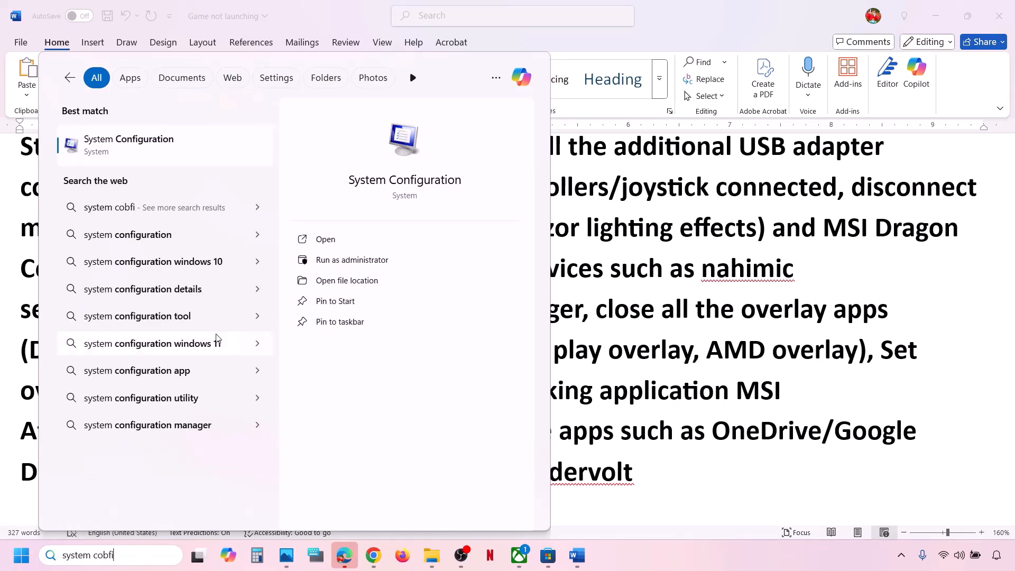
{"action": "key", "text": "Return"}
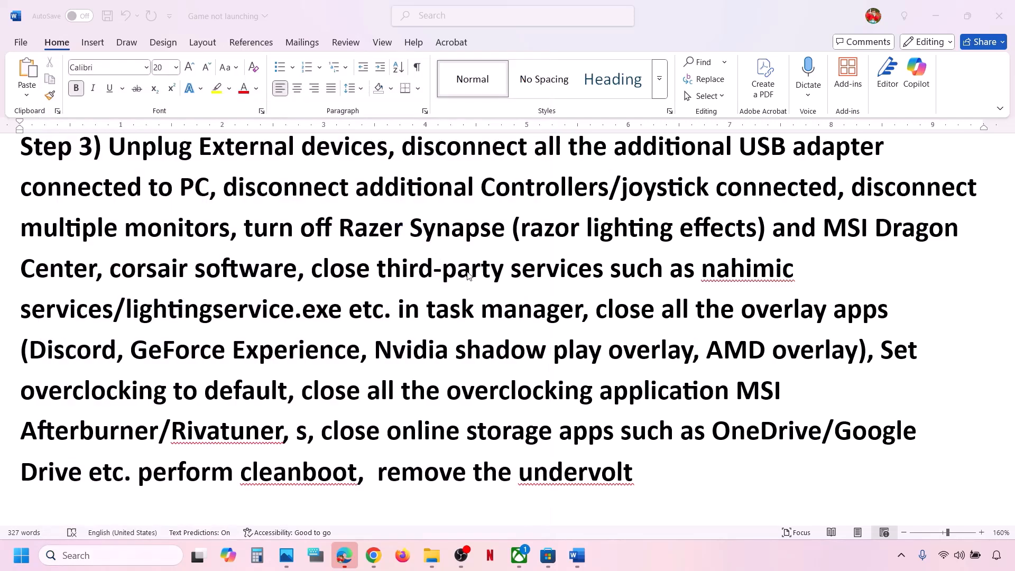
{"action": "left_click", "coordinate": [411, 176]}
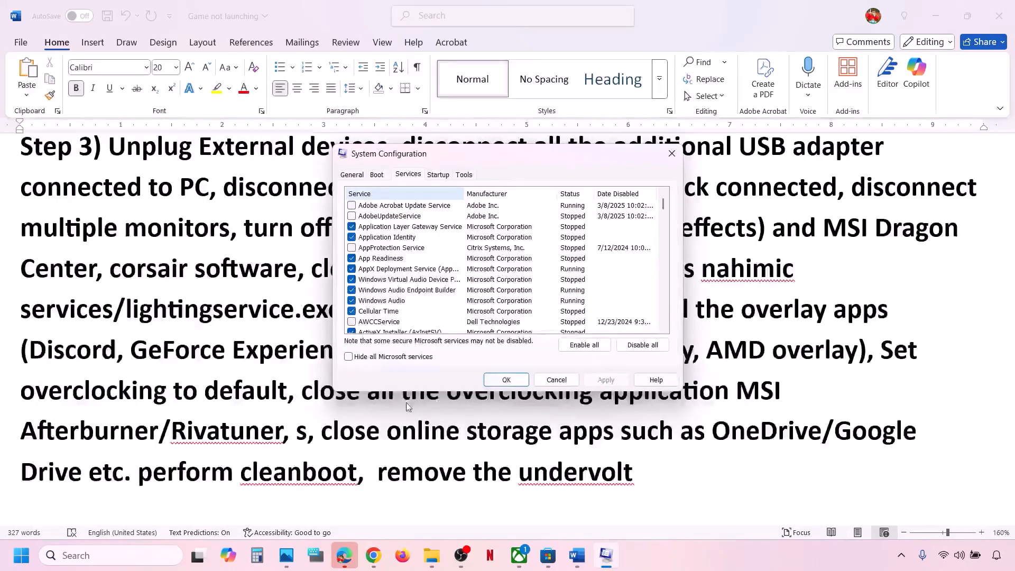
{"action": "left_click", "coordinate": [348, 357]}
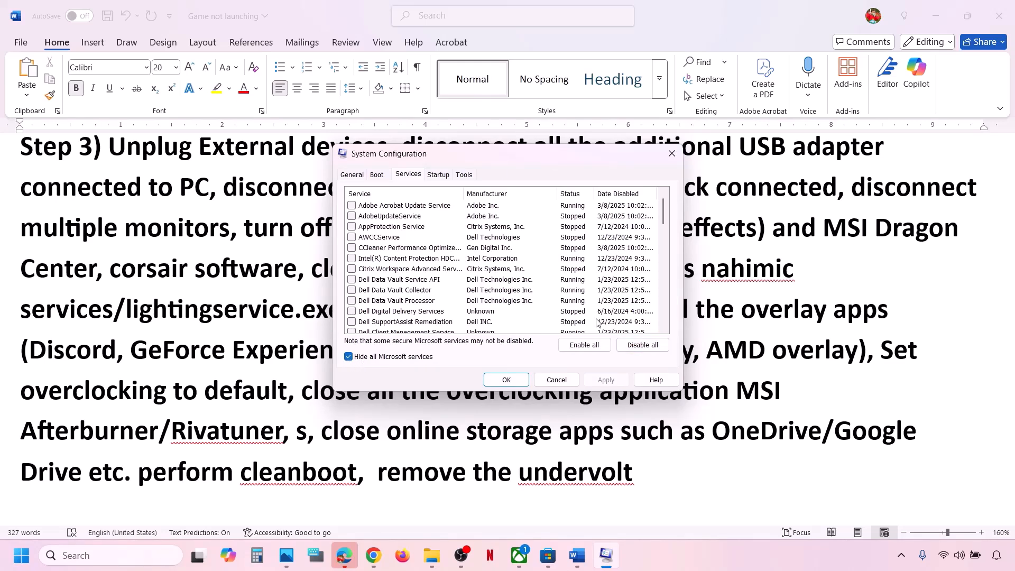
{"action": "left_click", "coordinate": [642, 345]}
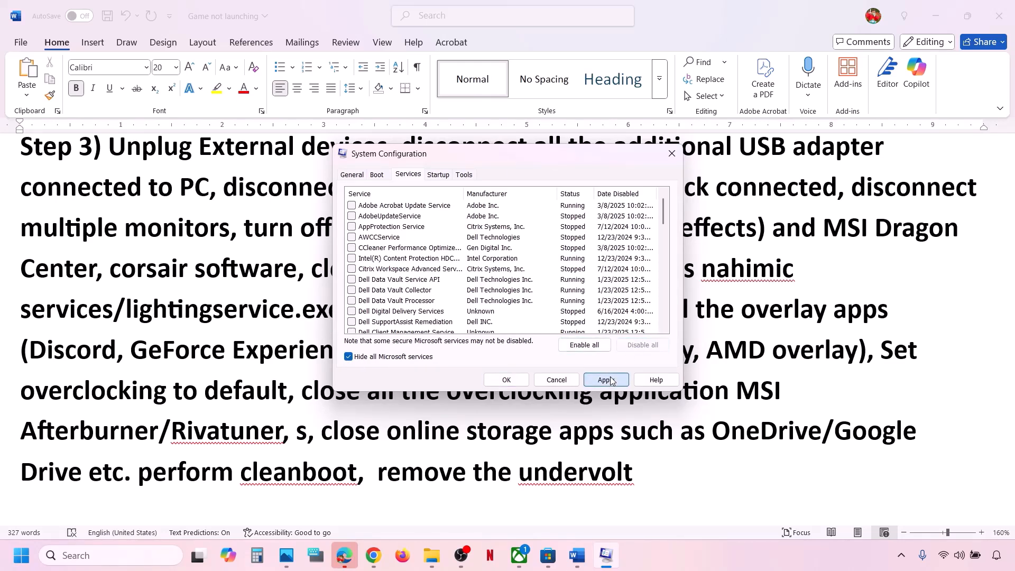
{"action": "left_click", "coordinate": [608, 379]}
{"action": "left_click", "coordinate": [508, 381]}
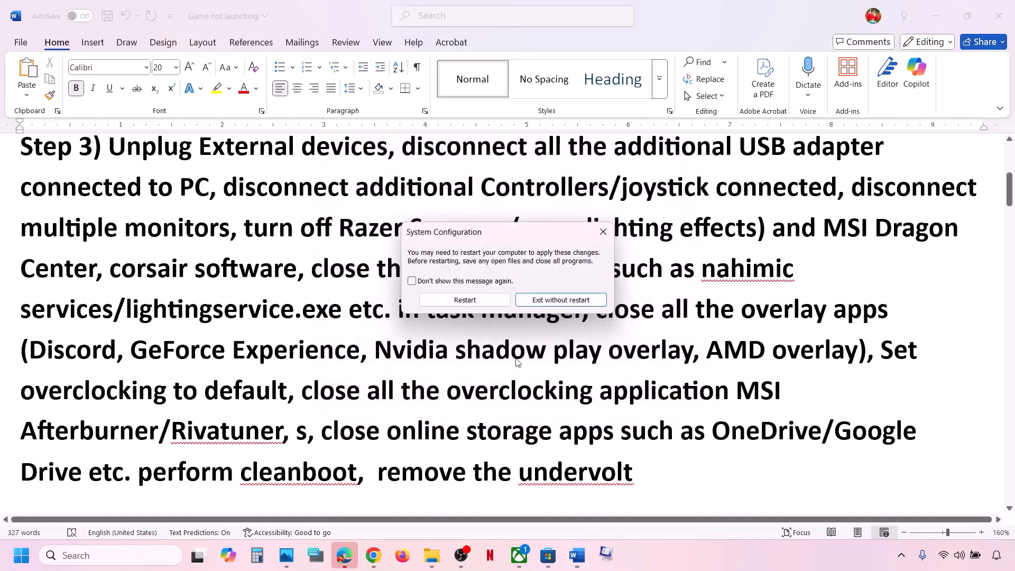
{"action": "left_click", "coordinate": [606, 231]}
Step: Undo the stray letter to restore 'perform cleanboot' and review Step 3's phrases
{"action": "scroll", "coordinate": [398, 447], "scroll_direction": "down", "scroll_amount": 1}
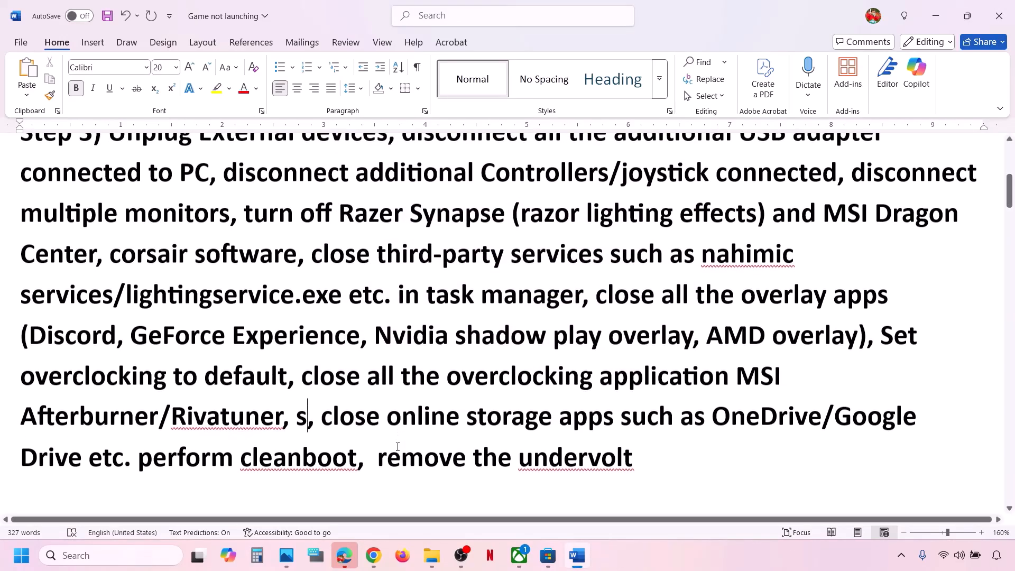
{"action": "key", "text": "ctrl+z"}
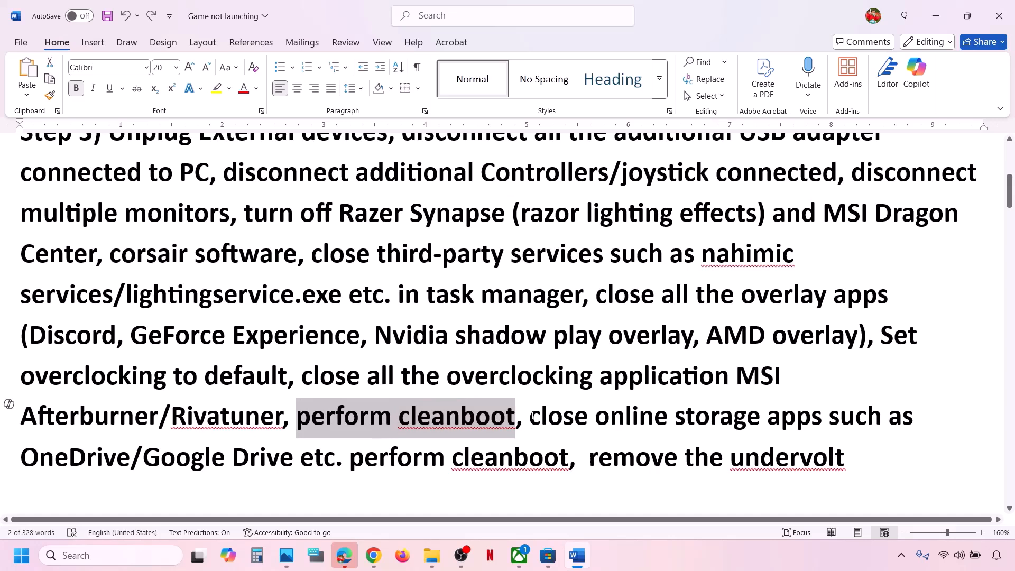
{"action": "left_click_drag", "start_coordinate": [530, 416], "coordinate": [339, 448]}
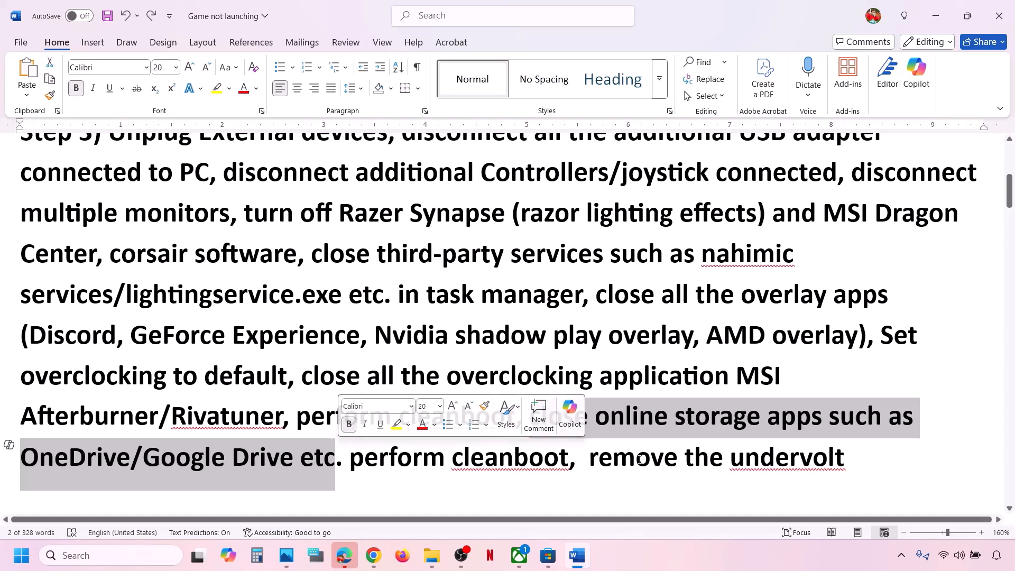
{"action": "left_click_drag", "start_coordinate": [595, 458], "coordinate": [845, 458]}
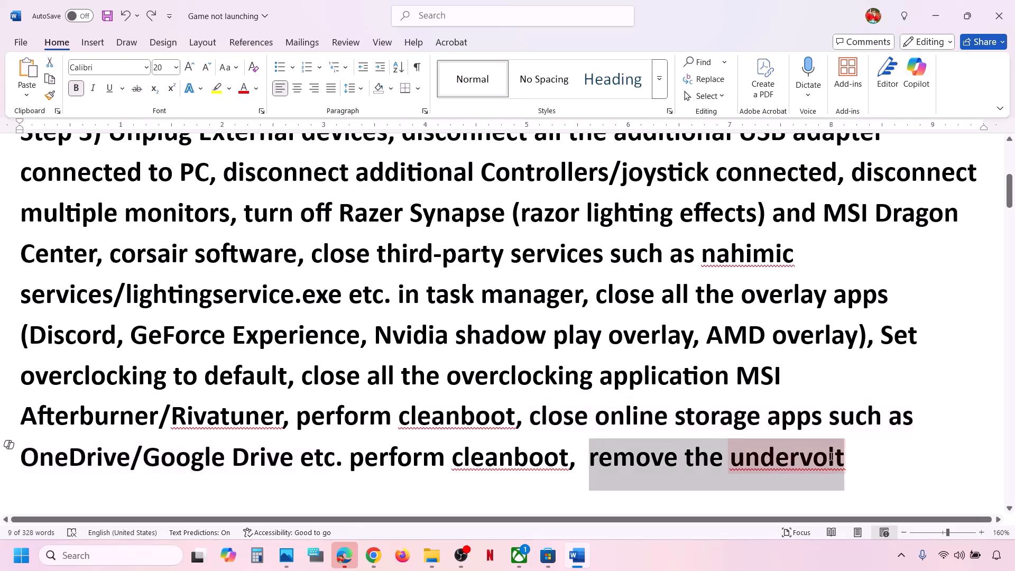
{"action": "left_click", "coordinate": [302, 399]}
Step: Select 'Restart PC' in Step 4 and view the Restart option in the Start power menu without restarting
{"action": "scroll", "coordinate": [301, 399], "scroll_direction": "down", "scroll_amount": 3}
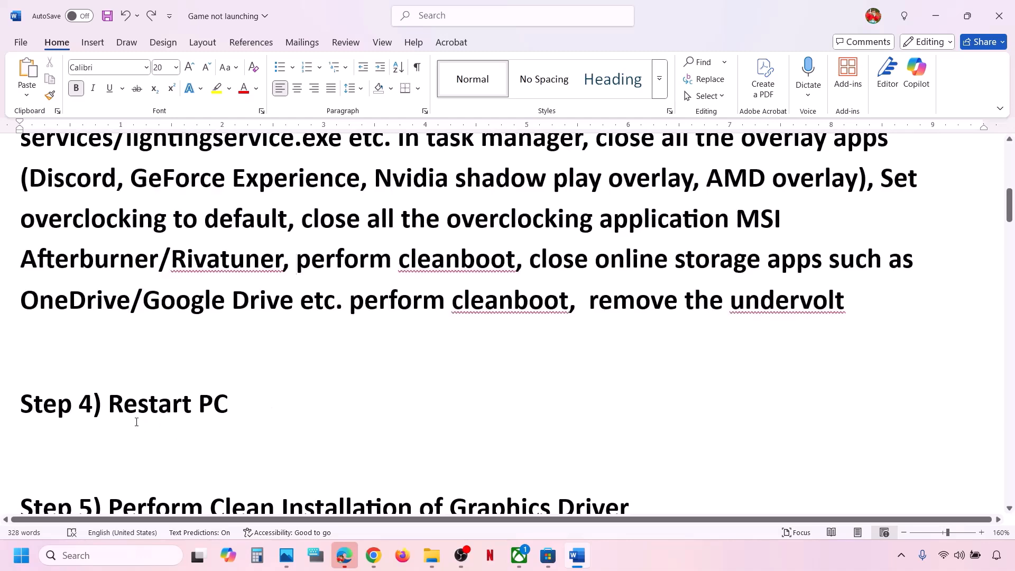
{"action": "left_click_drag", "start_coordinate": [137, 422], "coordinate": [233, 418]}
{"action": "left_click", "coordinate": [22, 555]}
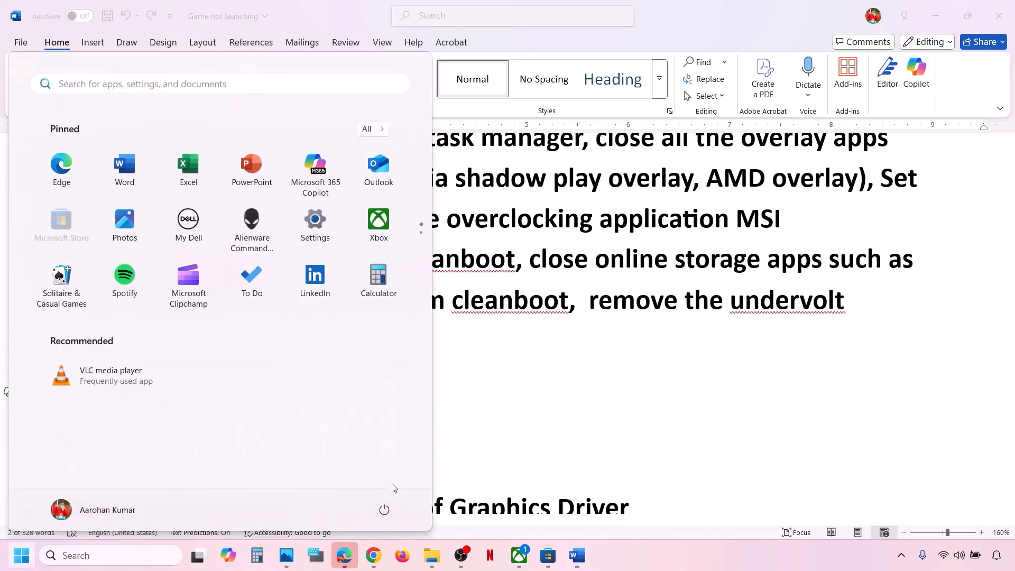
{"action": "left_click", "coordinate": [385, 509]}
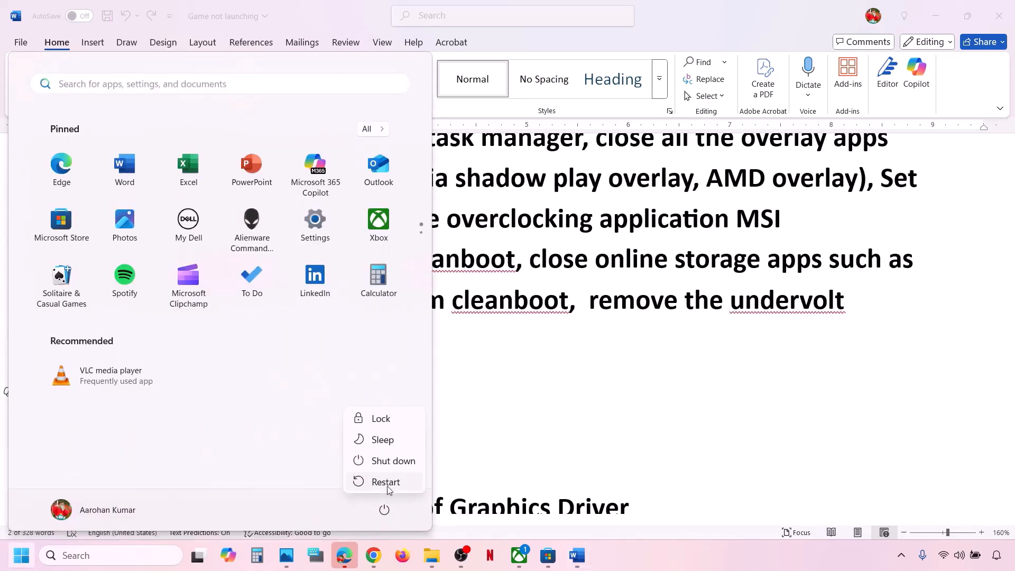
{"action": "left_click", "coordinate": [587, 399]}
{"action": "left_click", "coordinate": [483, 399]}
Step: Select Step 5's 'Installation of Graphics Driver' heading and its NVIDIA and AMD links
{"action": "scroll", "coordinate": [484, 394], "scroll_direction": "down", "scroll_amount": 2}
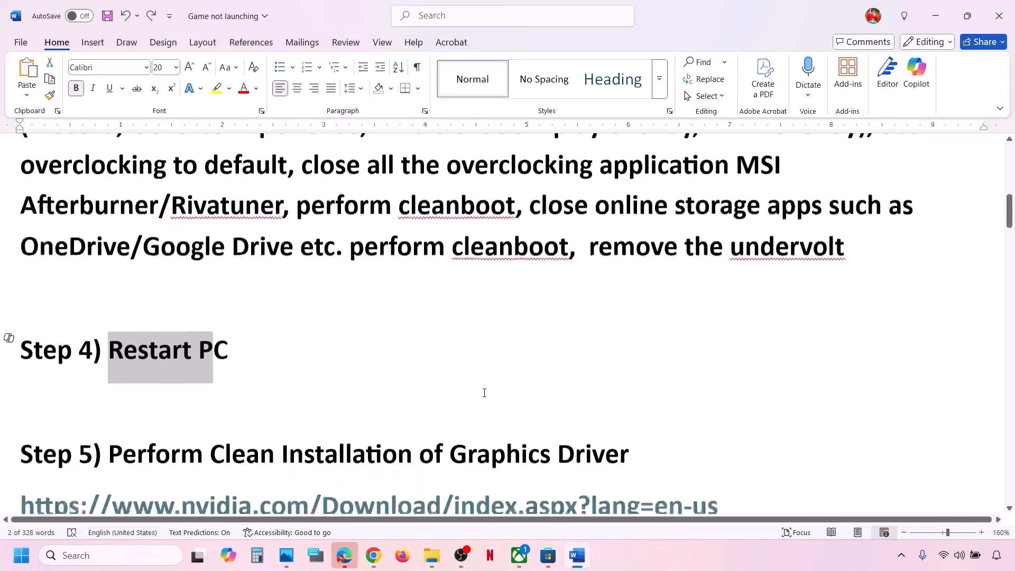
{"action": "scroll", "coordinate": [485, 393], "scroll_direction": "down", "scroll_amount": 3}
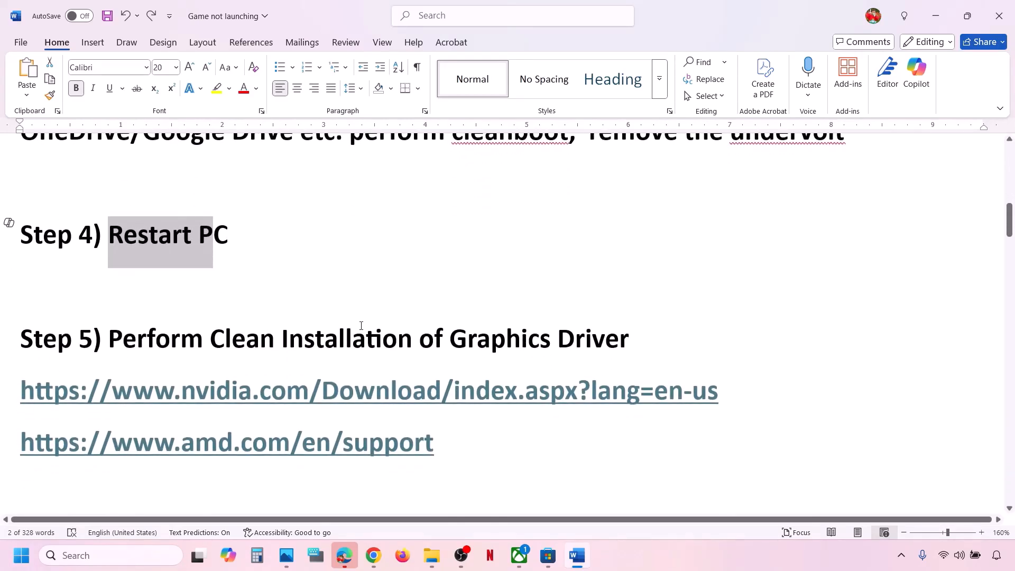
{"action": "left_click_drag", "start_coordinate": [323, 337], "coordinate": [643, 338]}
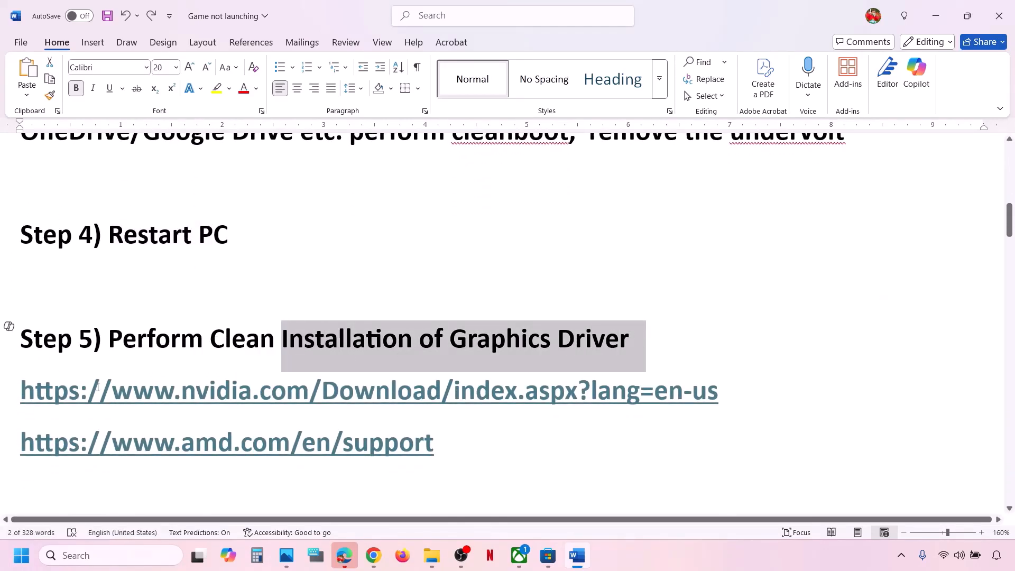
{"action": "left_click_drag", "start_coordinate": [98, 387], "coordinate": [685, 377]}
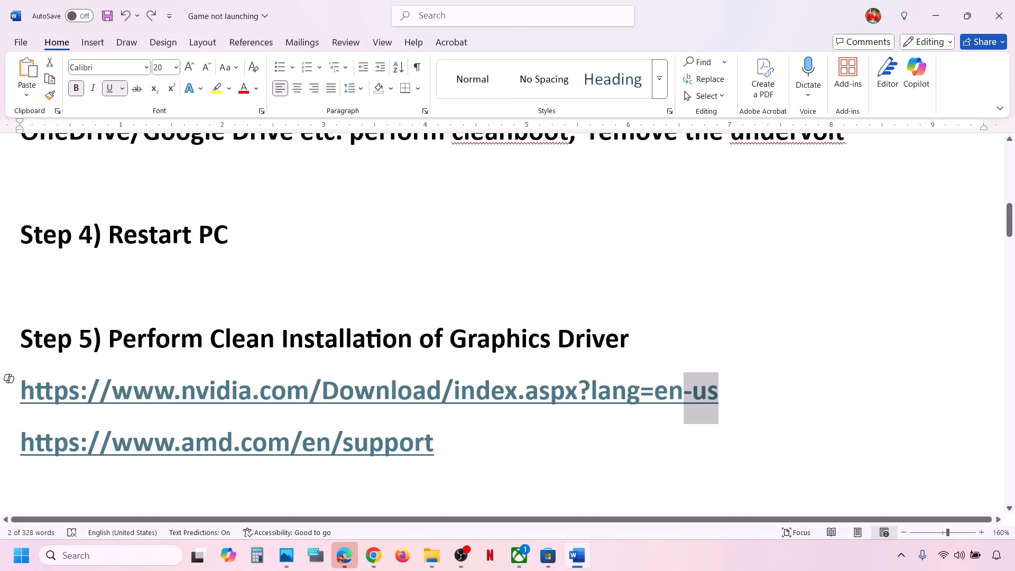
{"action": "left_click_drag", "start_coordinate": [64, 443], "coordinate": [343, 440]}
Step: Search NVIDIA drivers for the RTX 3050 Laptop GPU on Windows 11, then view screenshot 1.png
{"action": "left_click", "coordinate": [753, 562]}
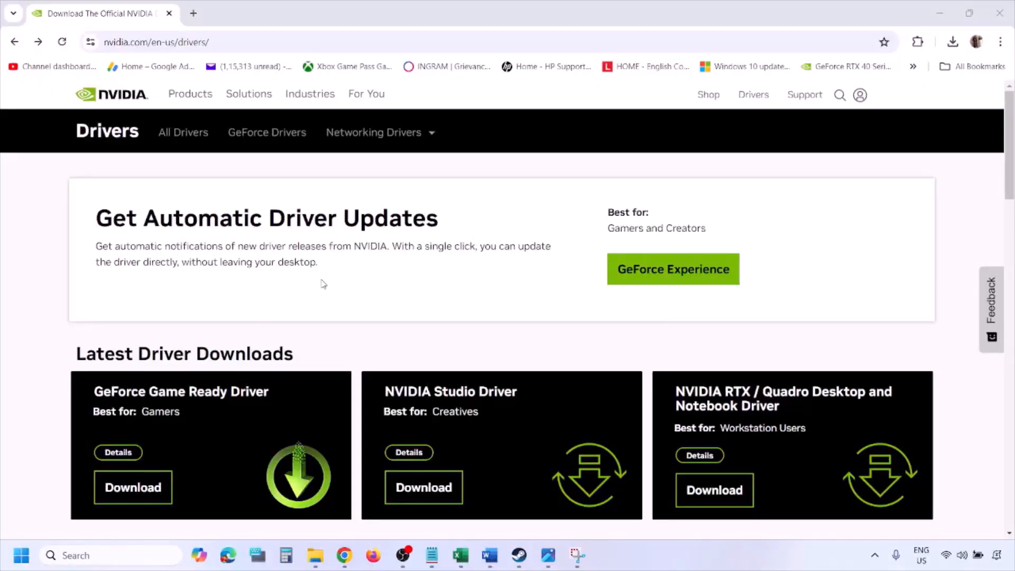
{"action": "scroll", "coordinate": [238, 324], "scroll_direction": "down", "scroll_amount": 8}
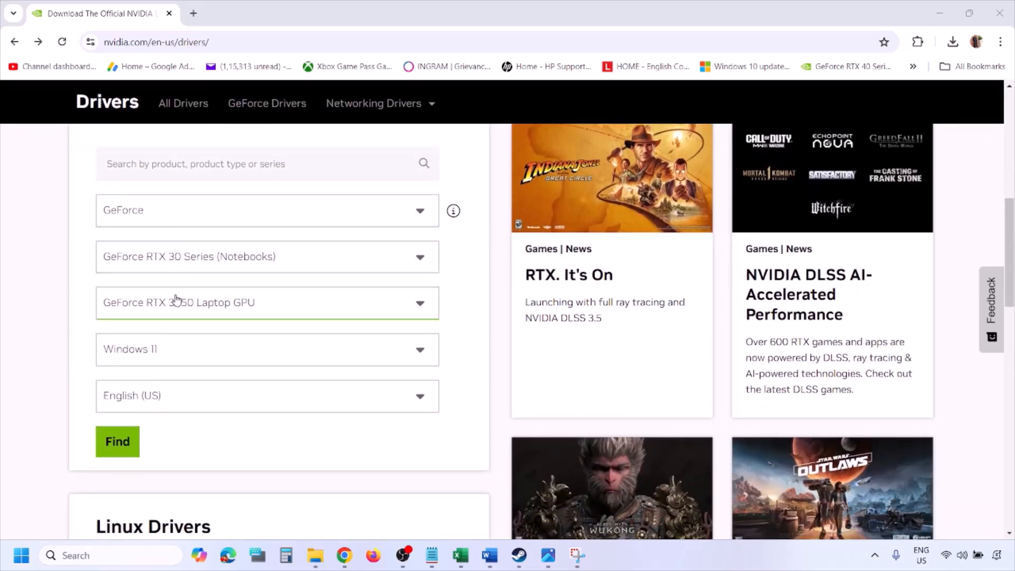
{"action": "left_click", "coordinate": [169, 354]}
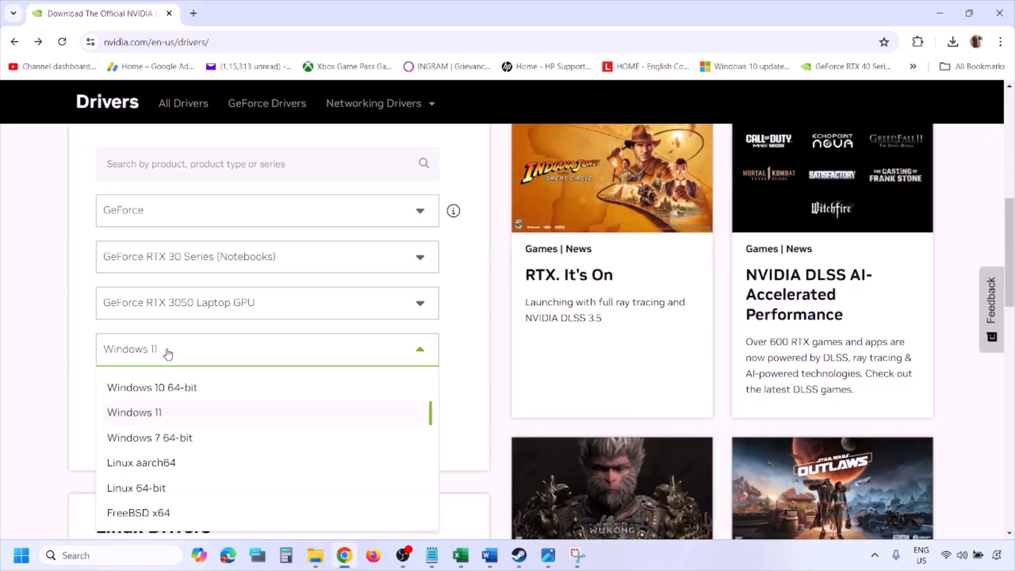
{"action": "left_click", "coordinate": [148, 422]}
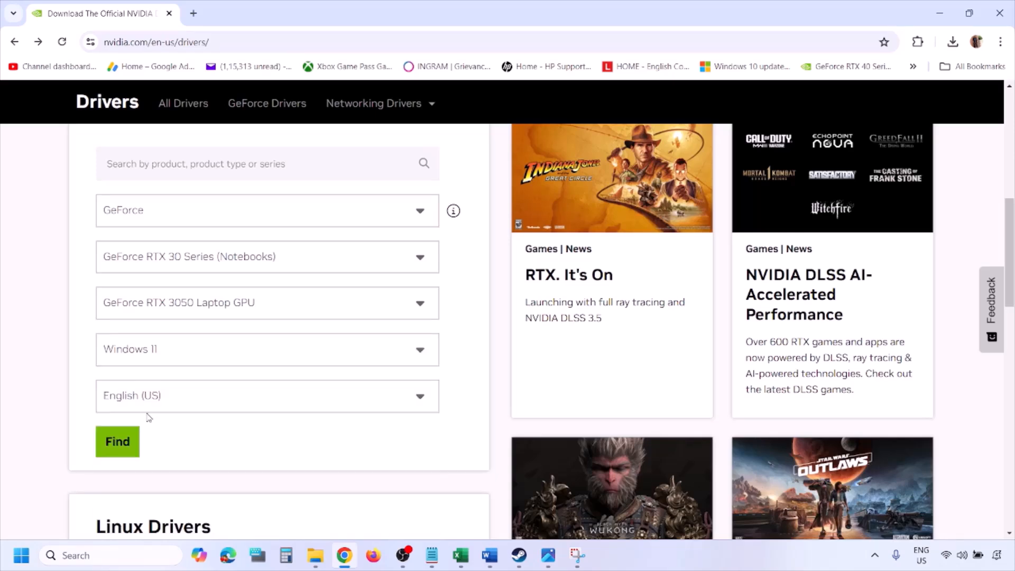
{"action": "left_click", "coordinate": [116, 443]}
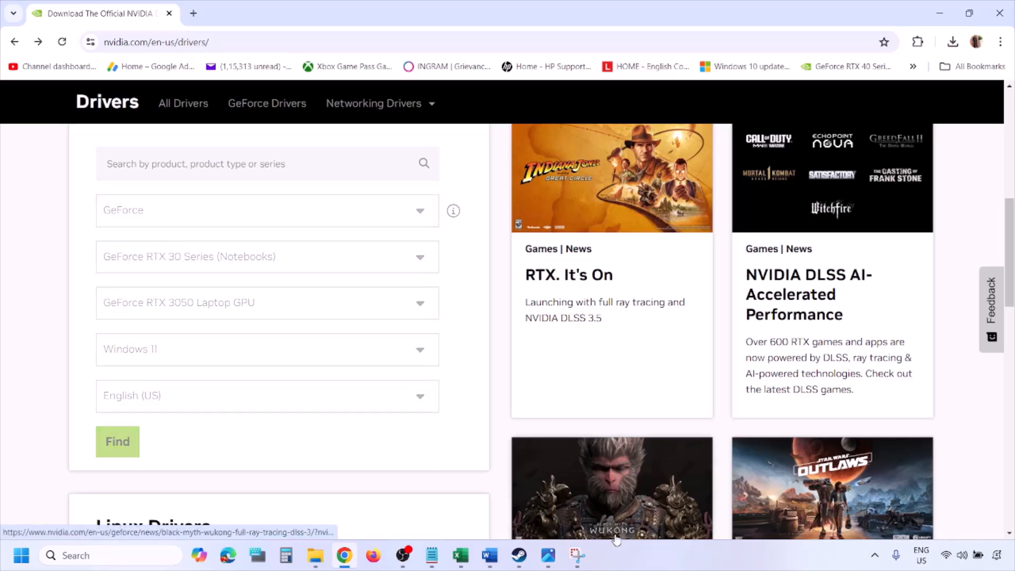
{"action": "left_click", "coordinate": [548, 555]}
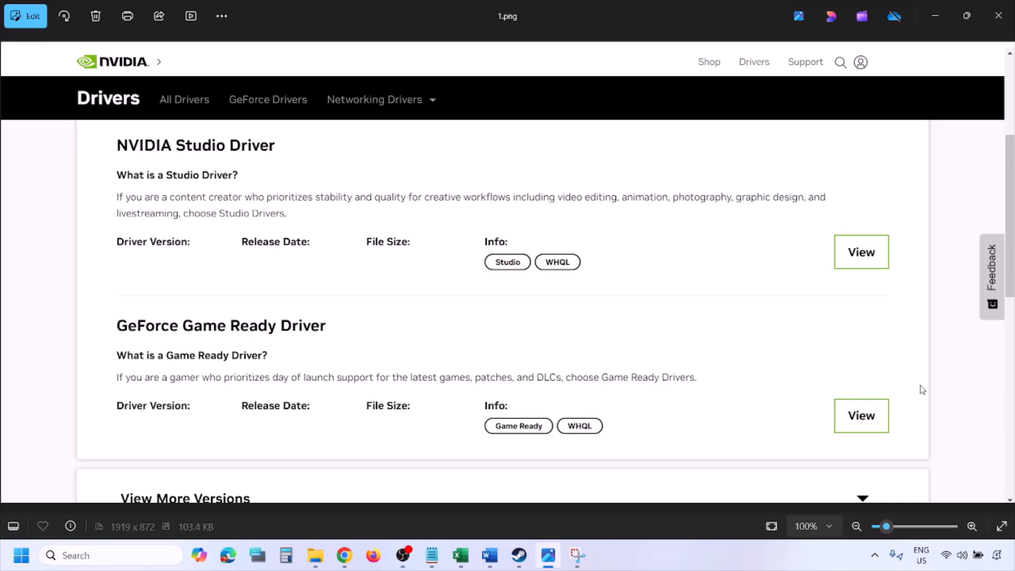
Step: Step through the driver screenshots up to 5.png, the NVIDIA installer's clean-installation options
{"action": "key", "text": "Right"}
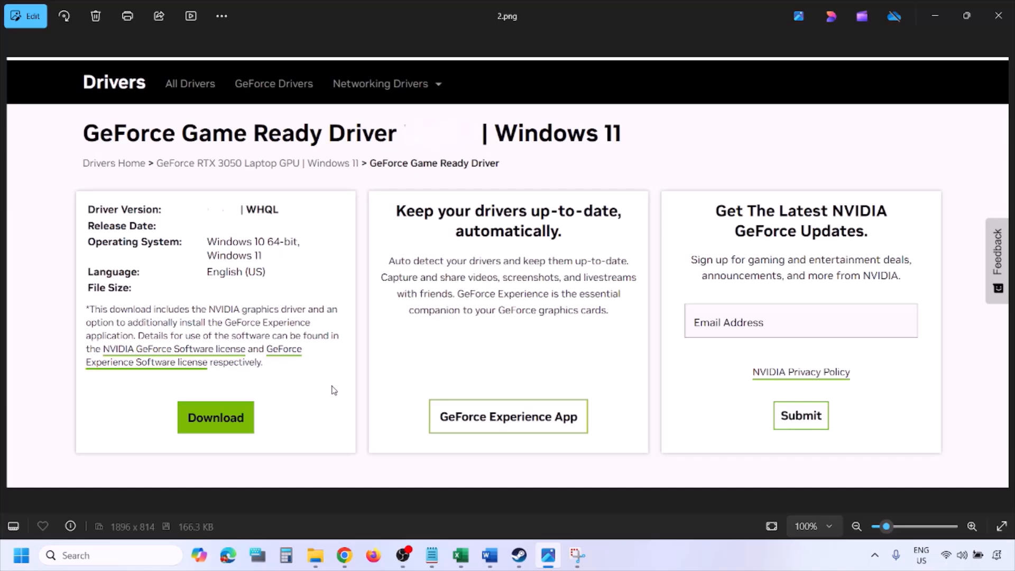
{"action": "key", "text": "Right"}
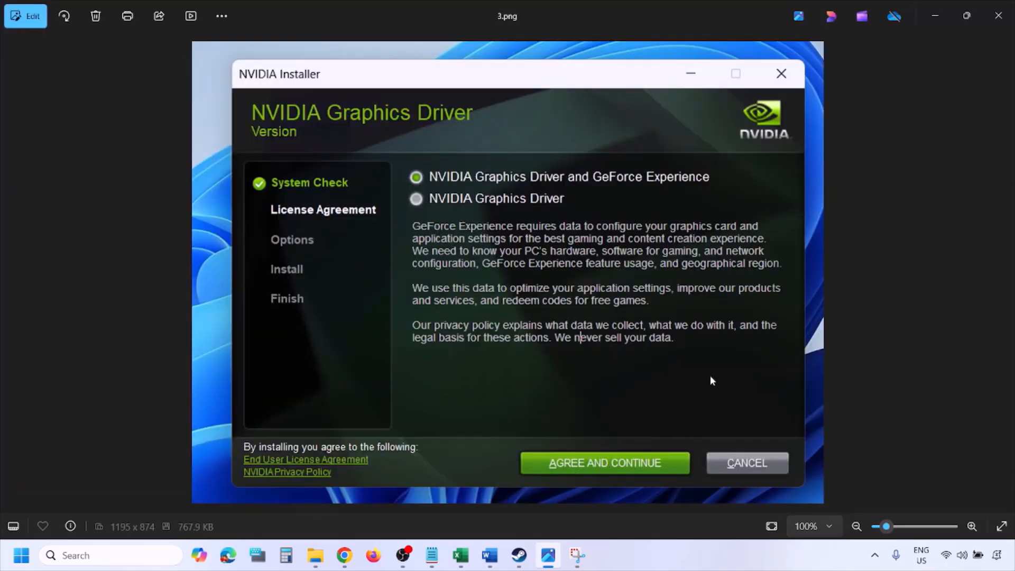
{"action": "key", "text": "Right"}
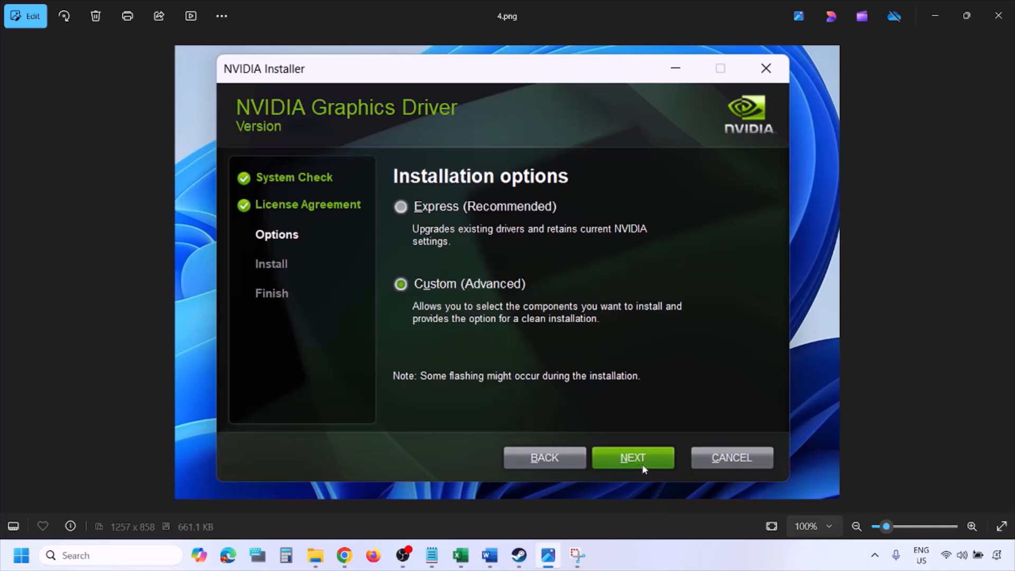
{"action": "key", "text": "Right"}
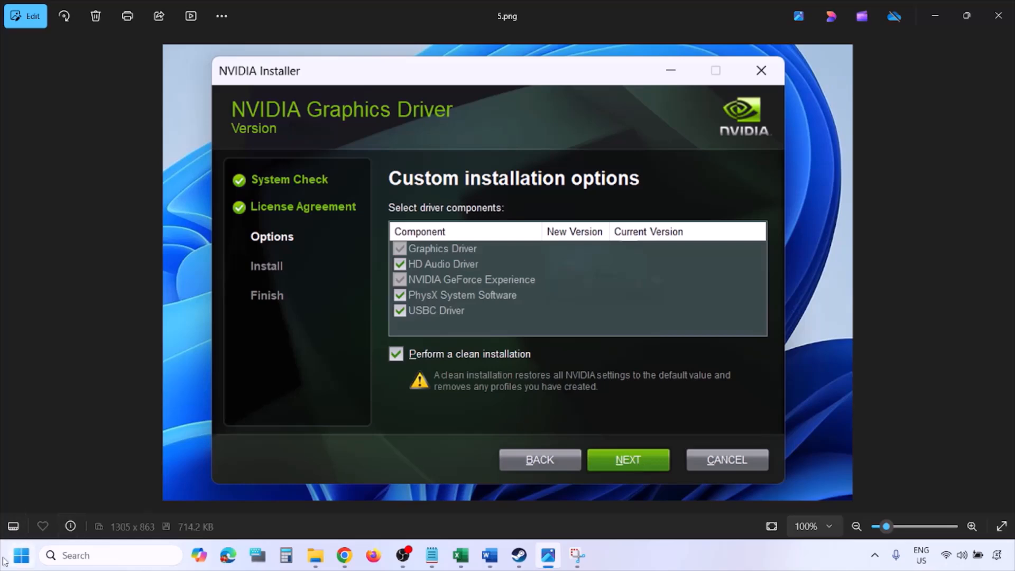
Step: Check the Restart option in the Start power menu, then select the whole AMD support link
{"action": "left_click", "coordinate": [21, 556]}
{"action": "left_click", "coordinate": [389, 515]}
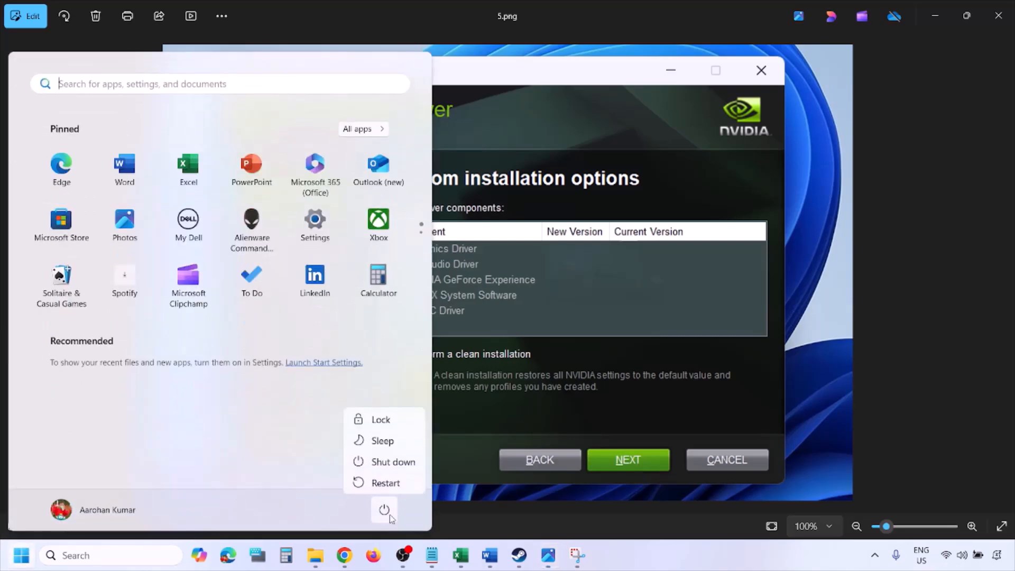
{"action": "left_click", "coordinate": [691, 567]}
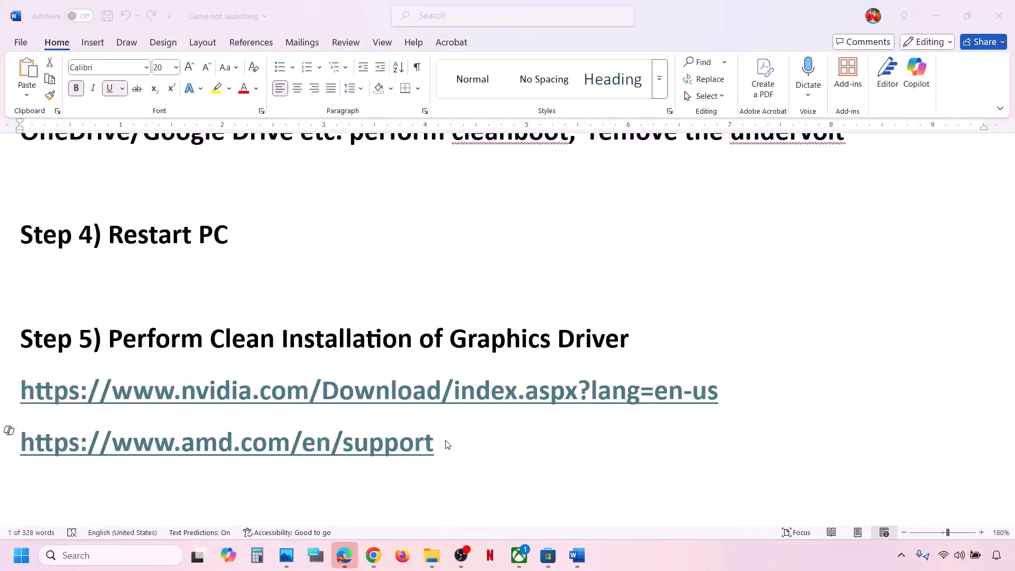
{"action": "left_click_drag", "start_coordinate": [439, 445], "coordinate": [73, 462]}
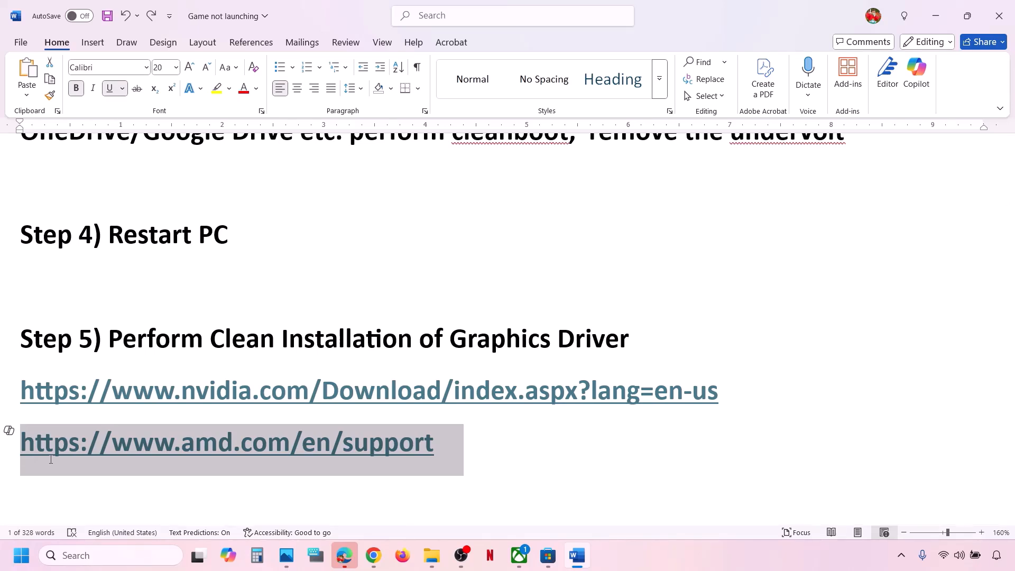
Step: Scroll to Step 6 and select 'graphics' in 'Run the game on dedicated graphics card'
{"action": "left_click", "coordinate": [493, 430]}
{"action": "scroll", "coordinate": [493, 430], "scroll_direction": "down", "scroll_amount": 2}
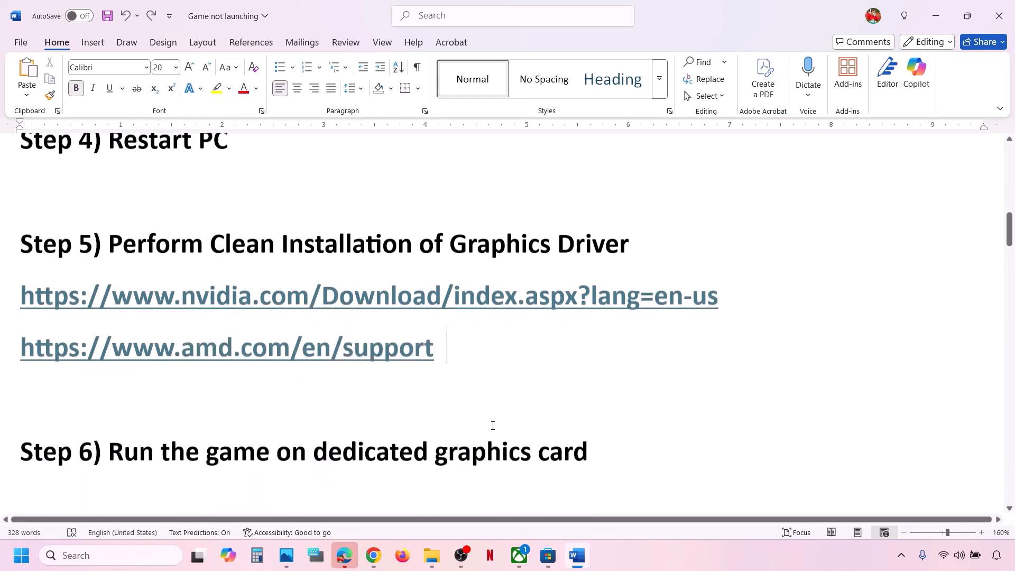
{"action": "double_click", "coordinate": [503, 429]}
{"action": "key", "text": "ctrl+c"}
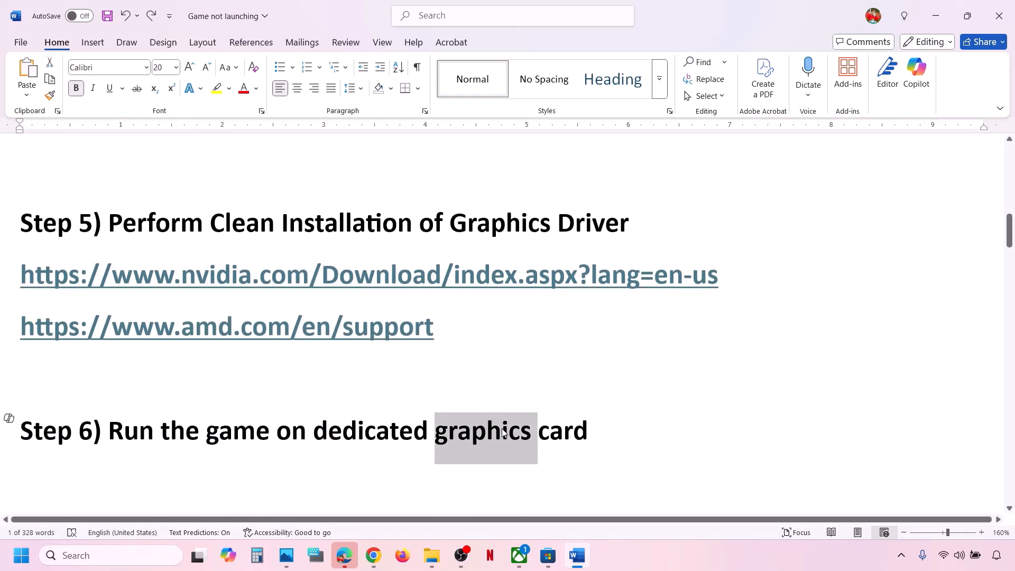
Step: Search 'graphics settings' and open the Windows Graphics settings page
{"action": "left_click", "coordinate": [110, 552]}
{"action": "key", "text": "ctrl+v"}
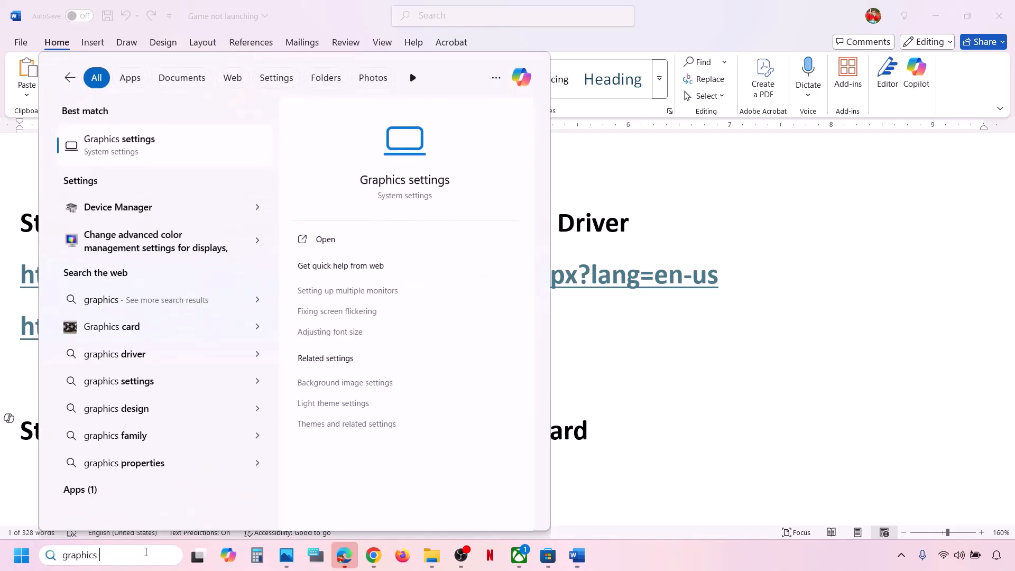
{"action": "type", "text": "settings"}
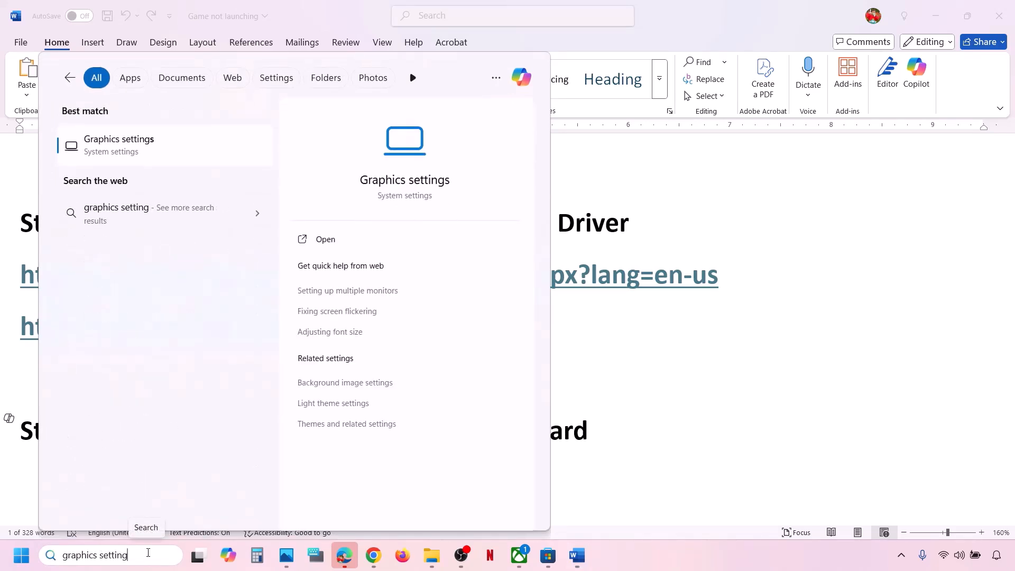
{"action": "left_click", "coordinate": [116, 153]}
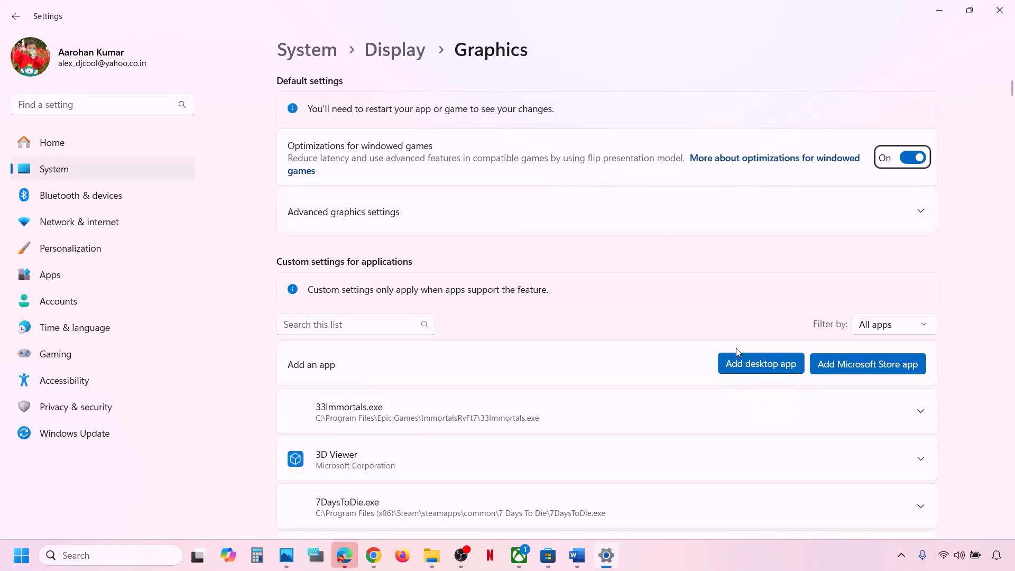
Step: Add the Microsoft Store app DOOM: The Dark Ages to the per-app graphics list
{"action": "left_click", "coordinate": [882, 366]}
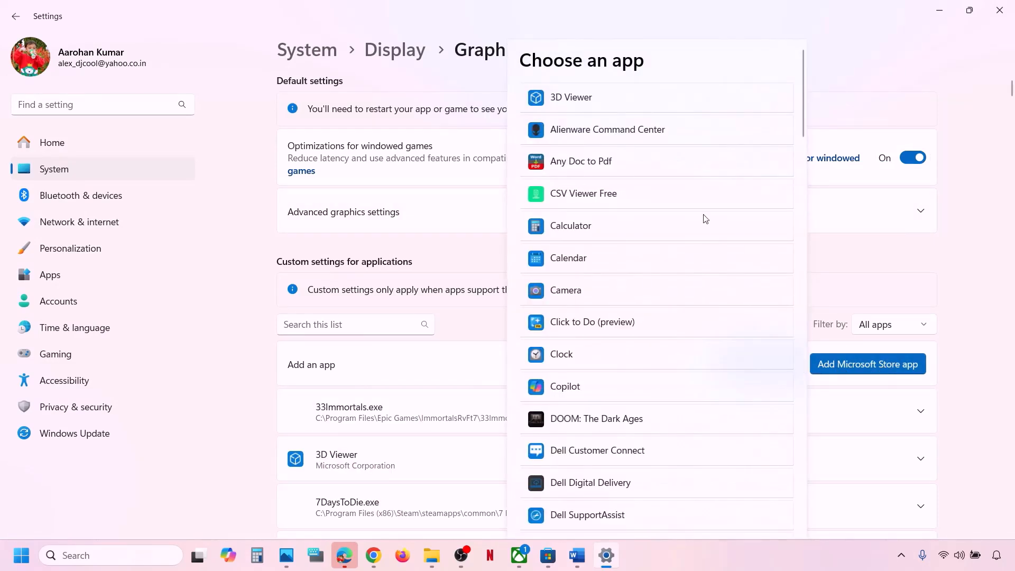
{"action": "scroll", "coordinate": [635, 409], "scroll_direction": "down", "scroll_amount": 3}
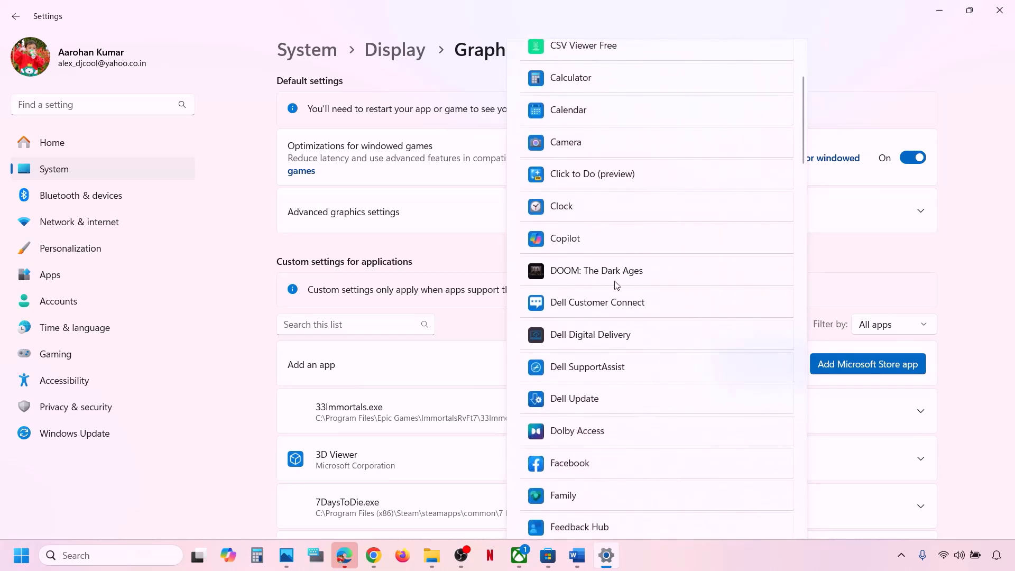
{"action": "left_click", "coordinate": [591, 273]}
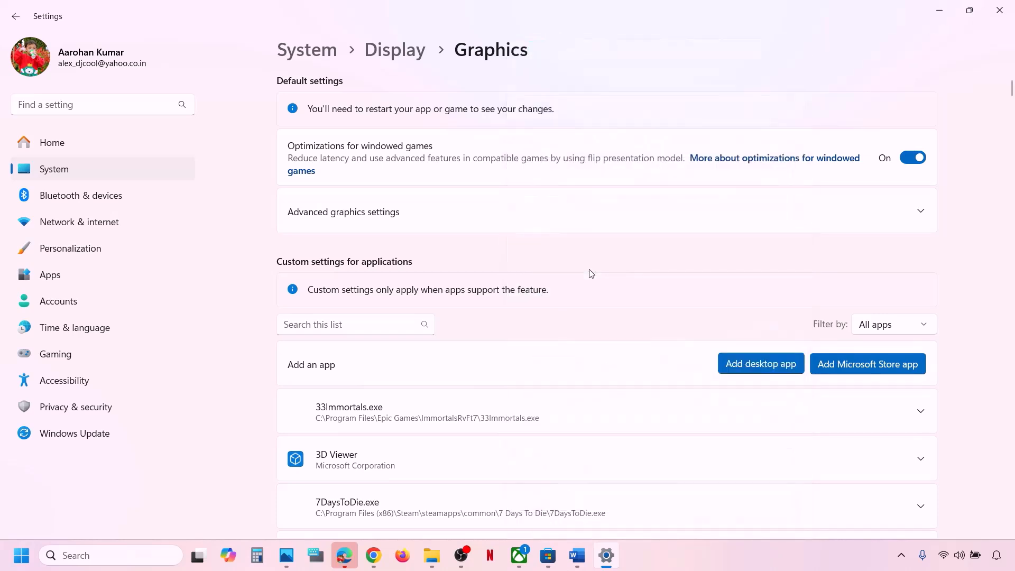
{"action": "scroll", "coordinate": [415, 423], "scroll_direction": "down", "scroll_amount": 15}
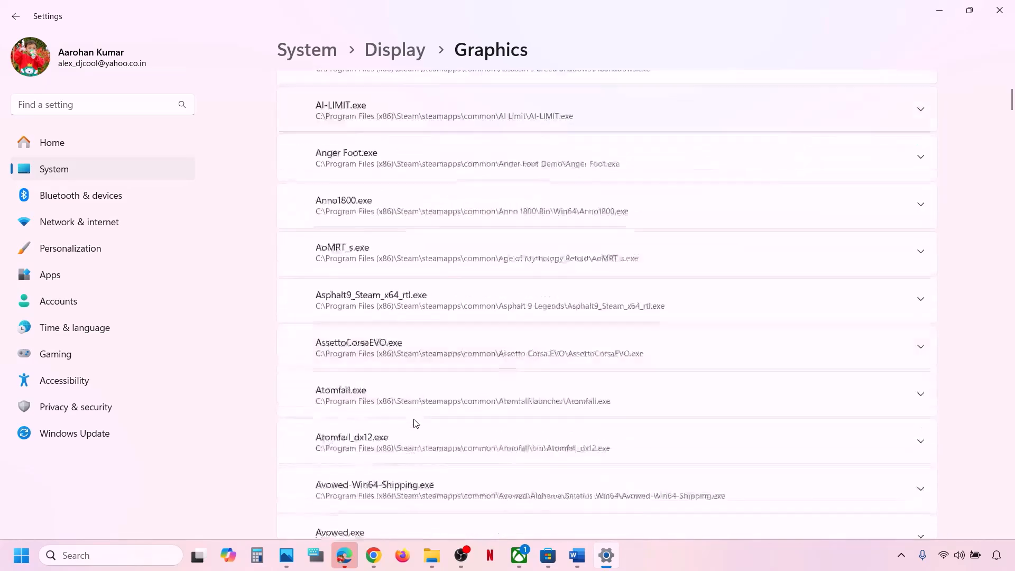
{"action": "scroll", "coordinate": [414, 422], "scroll_direction": "down", "scroll_amount": 3}
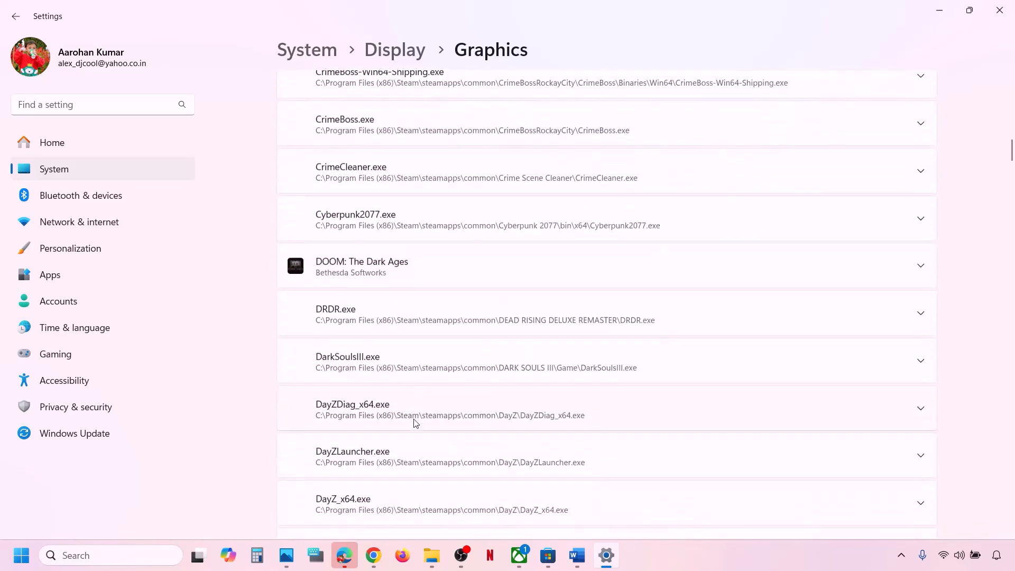
Step: Set DOOM: The Dark Ages' GPU preference to High Performance on the NVIDIA GPU
{"action": "left_click", "coordinate": [564, 275]}
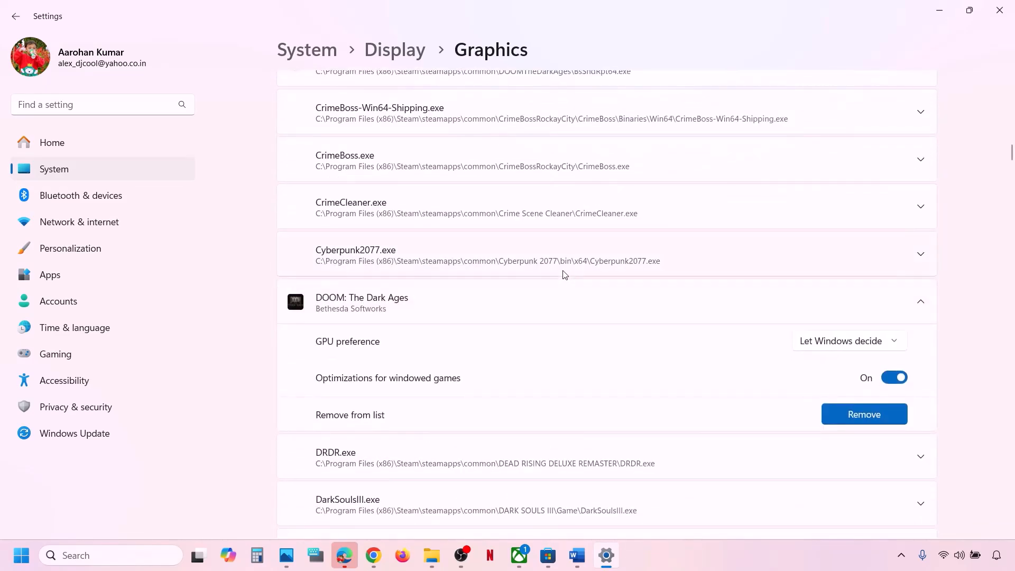
{"action": "scroll", "coordinate": [564, 274], "scroll_direction": "down", "scroll_amount": 1}
{"action": "scroll", "coordinate": [565, 274], "scroll_direction": "down", "scroll_amount": 9}
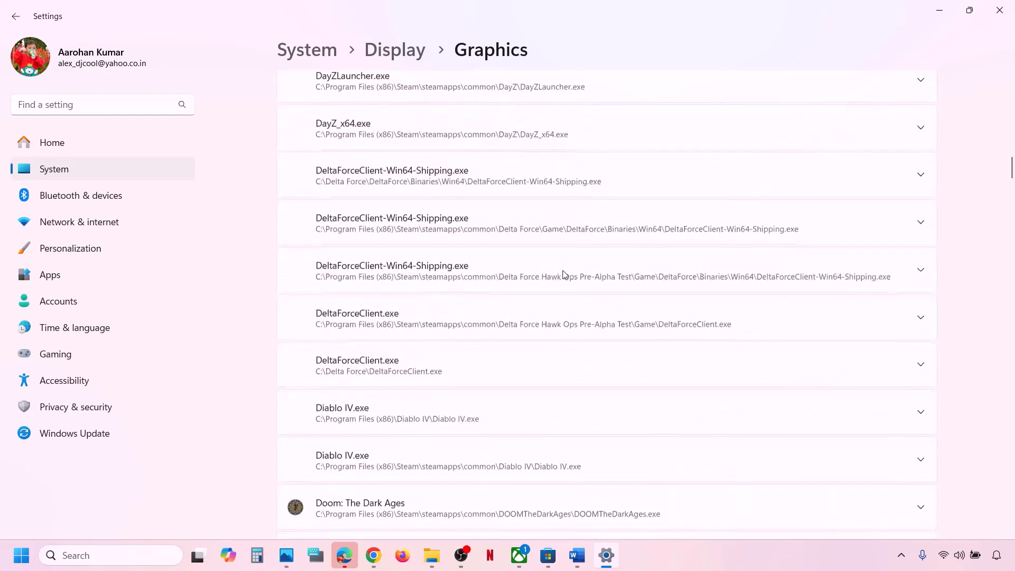
{"action": "scroll", "coordinate": [564, 274], "scroll_direction": "up", "scroll_amount": 8}
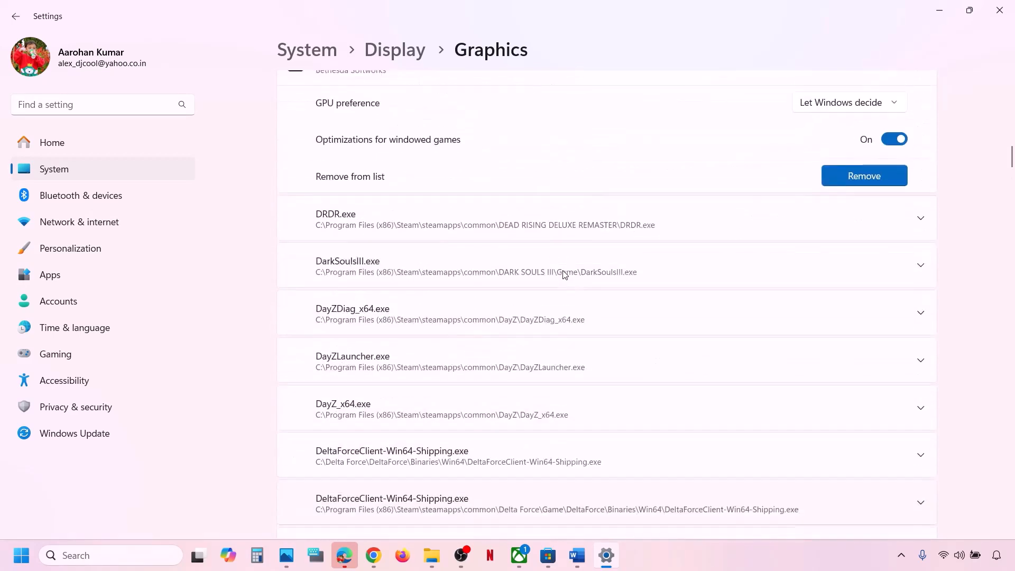
{"action": "scroll", "coordinate": [461, 176], "scroll_direction": "up", "scroll_amount": 1}
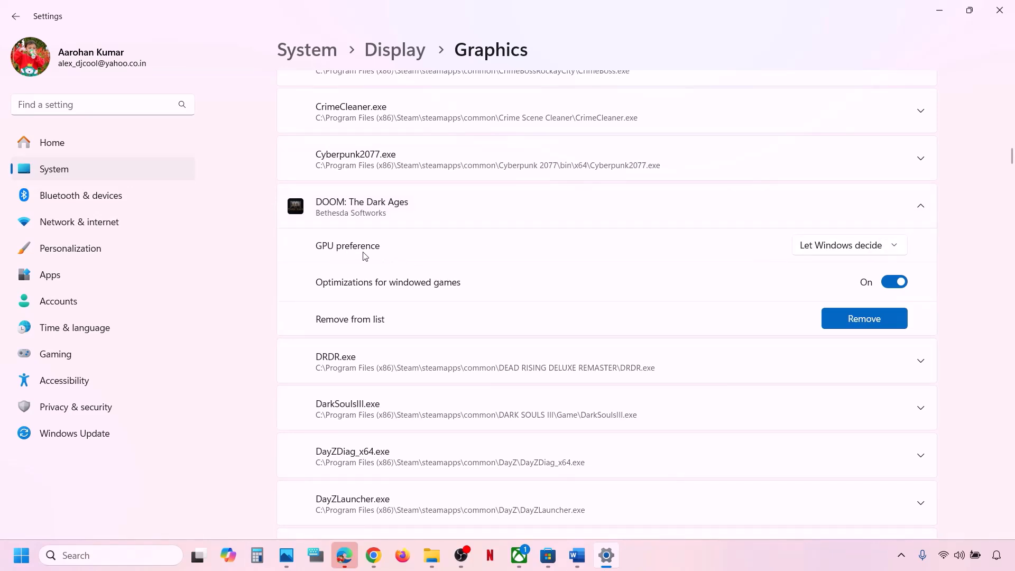
{"action": "left_click", "coordinate": [893, 253]}
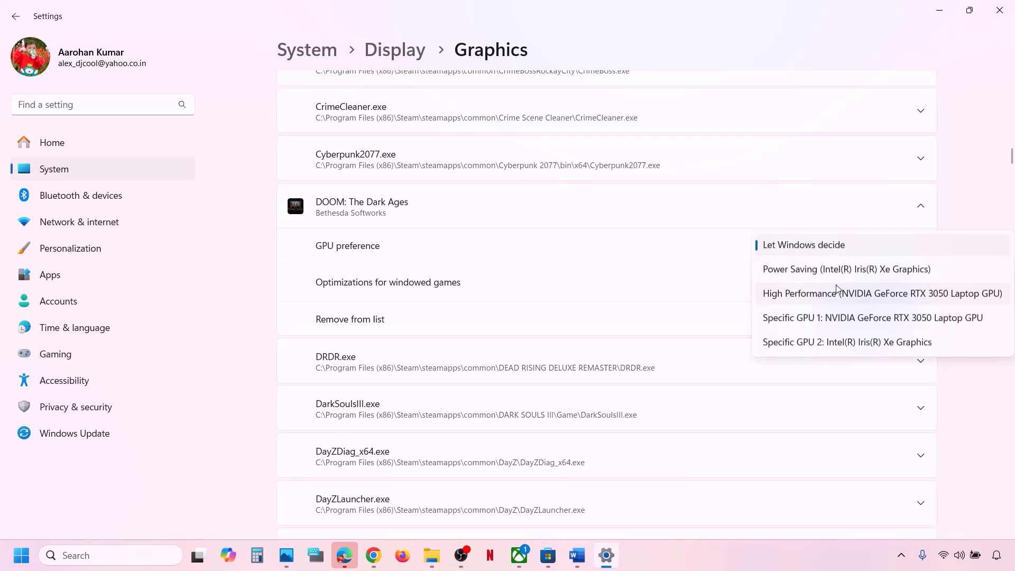
{"action": "left_click", "coordinate": [873, 298]}
{"action": "left_click", "coordinate": [1000, 10]}
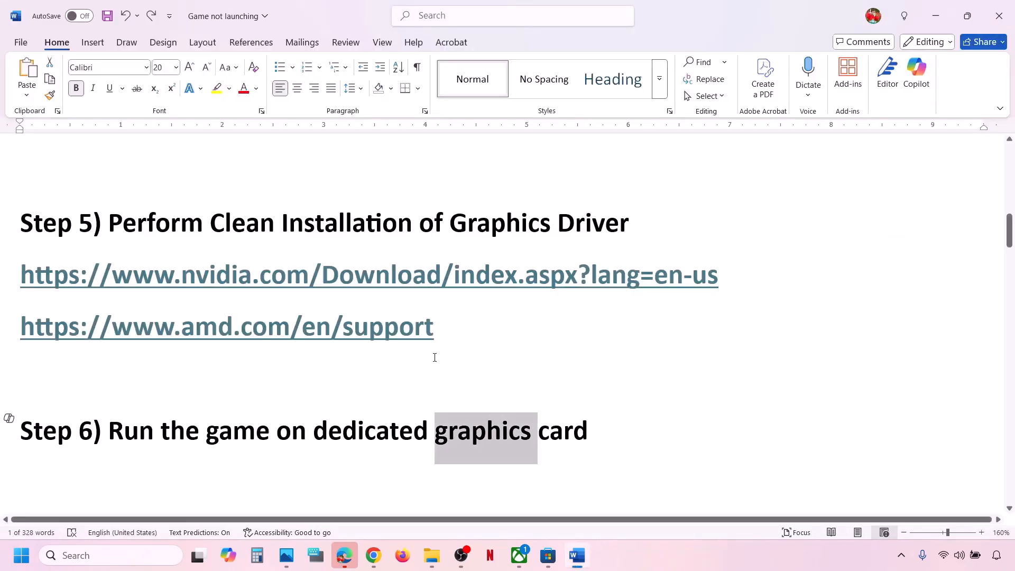
Step: Run Verify and Repair on DOOM: The Dark Ages from the Xbox Manage Files tab, then return to Word
{"action": "scroll", "coordinate": [432, 356], "scroll_direction": "down", "scroll_amount": 5}
{"action": "left_click_drag", "start_coordinate": [159, 392], "coordinate": [492, 376]}
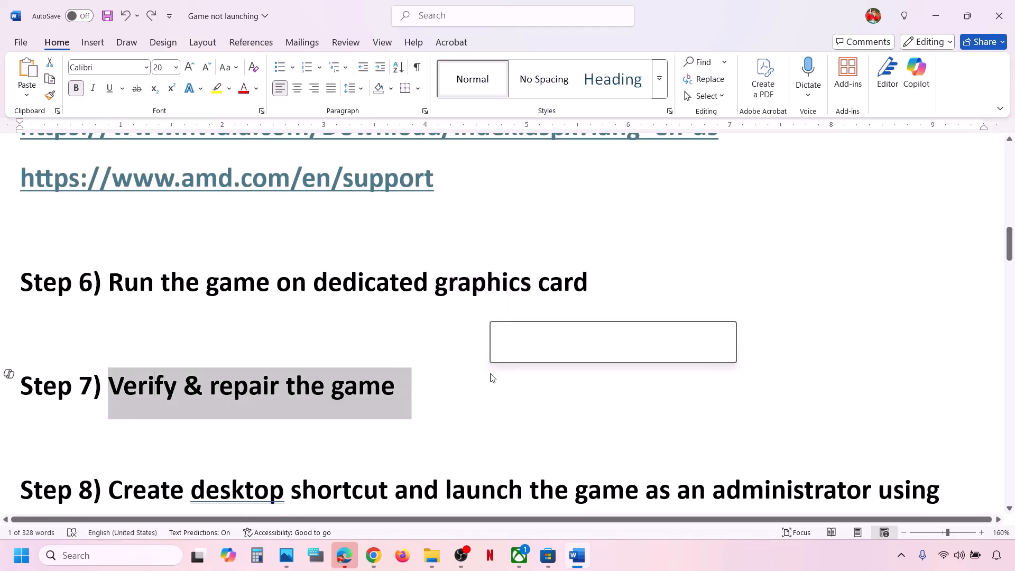
{"action": "left_click", "coordinate": [517, 558]}
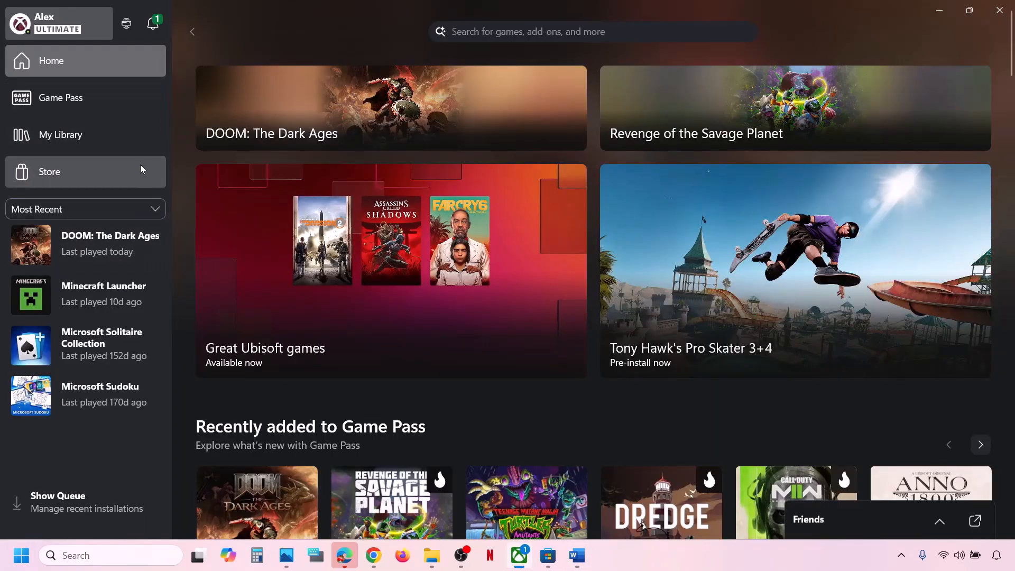
{"action": "right_click", "coordinate": [103, 243]}
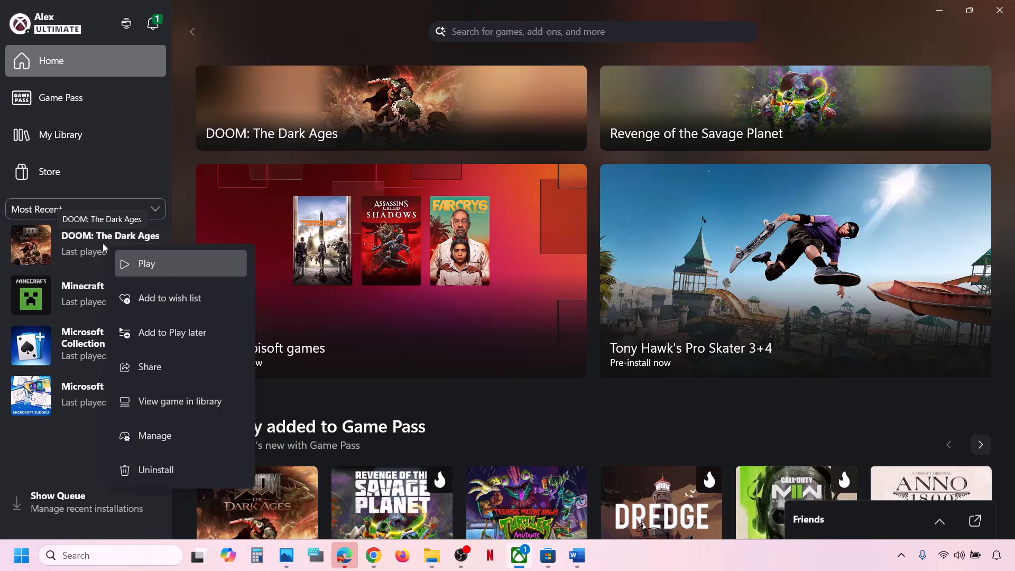
{"action": "left_click", "coordinate": [162, 441]}
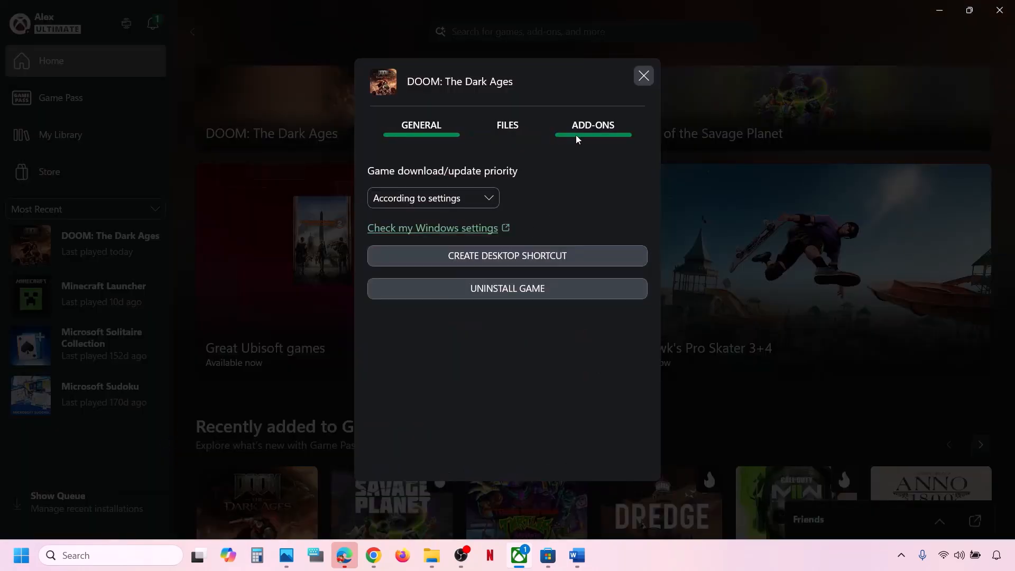
{"action": "left_click", "coordinate": [519, 137]}
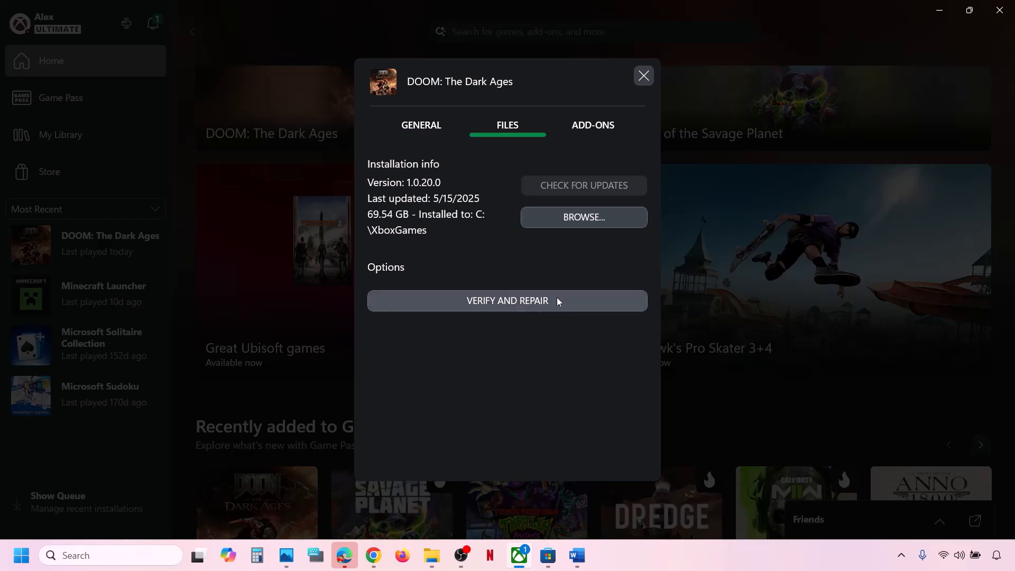
{"action": "left_click", "coordinate": [530, 301]}
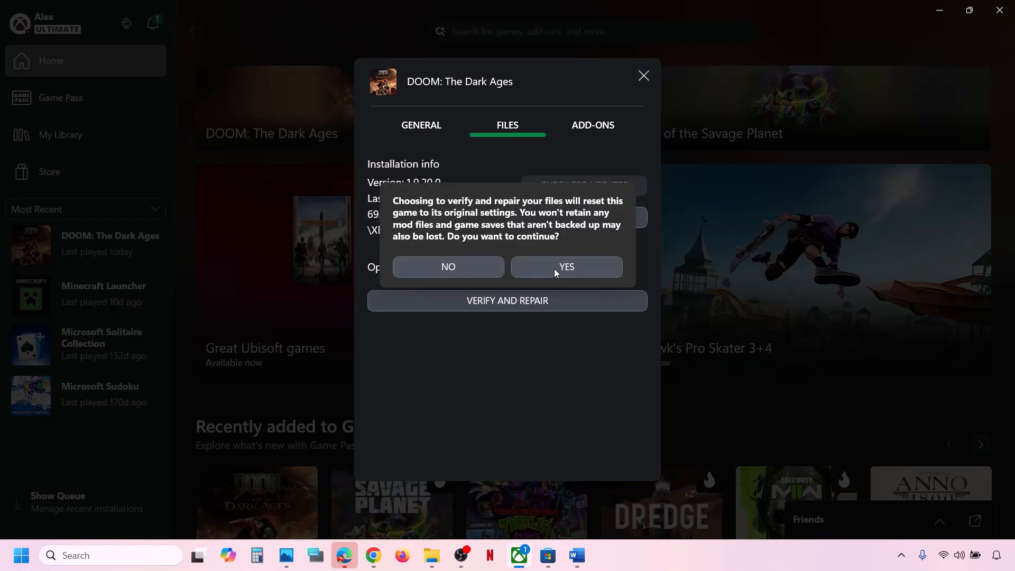
{"action": "left_click", "coordinate": [577, 269]}
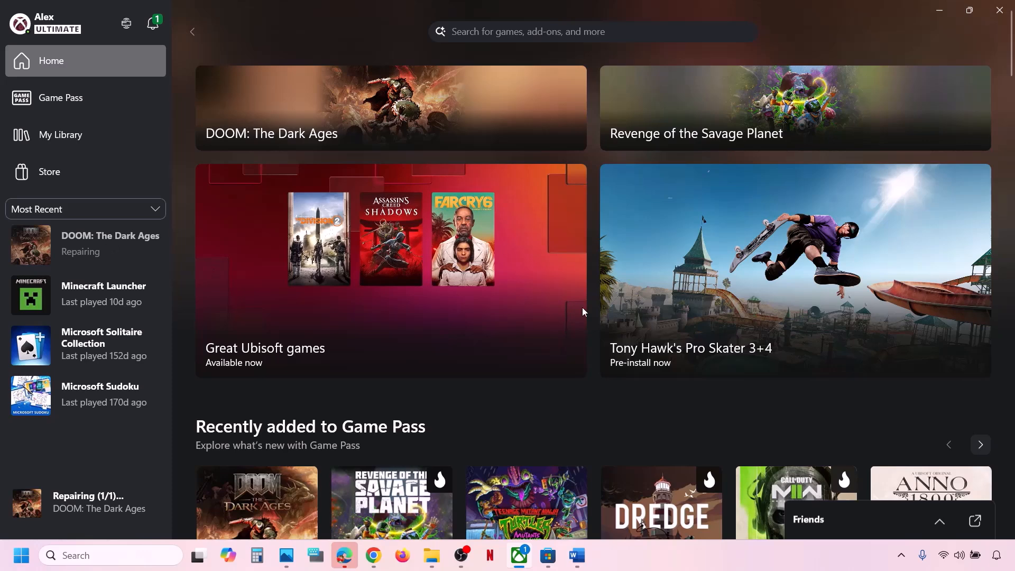
{"action": "left_click", "coordinate": [577, 556]}
{"action": "left_click_drag", "start_coordinate": [109, 386], "coordinate": [402, 388]}
Step: Select the Step 8 instruction, then create a DOOM: The Dark Ages desktop shortcut from the Xbox Manage window
{"action": "scroll", "coordinate": [318, 428], "scroll_direction": "down", "scroll_amount": 2}
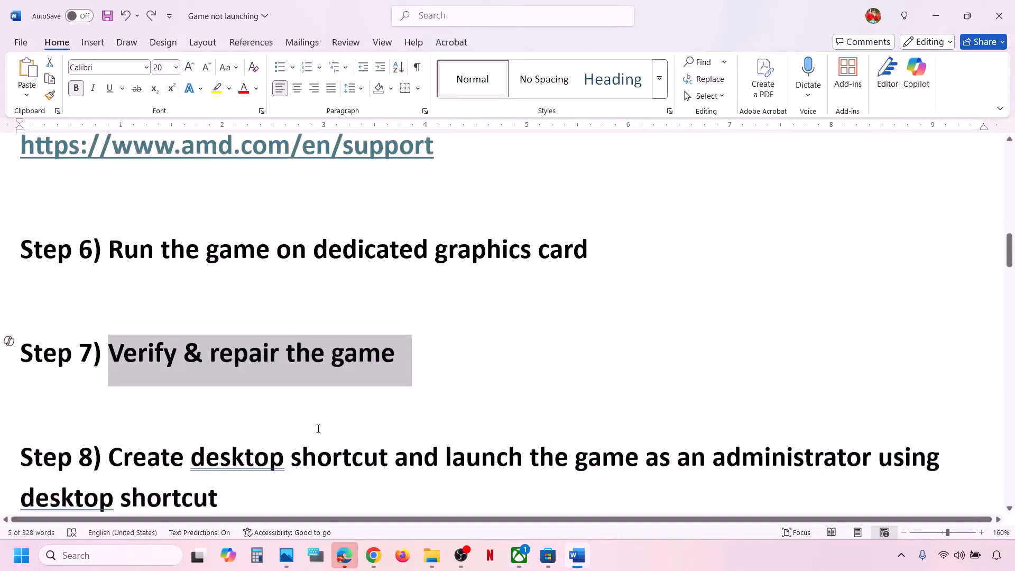
{"action": "left_click_drag", "start_coordinate": [116, 402], "coordinate": [227, 426]}
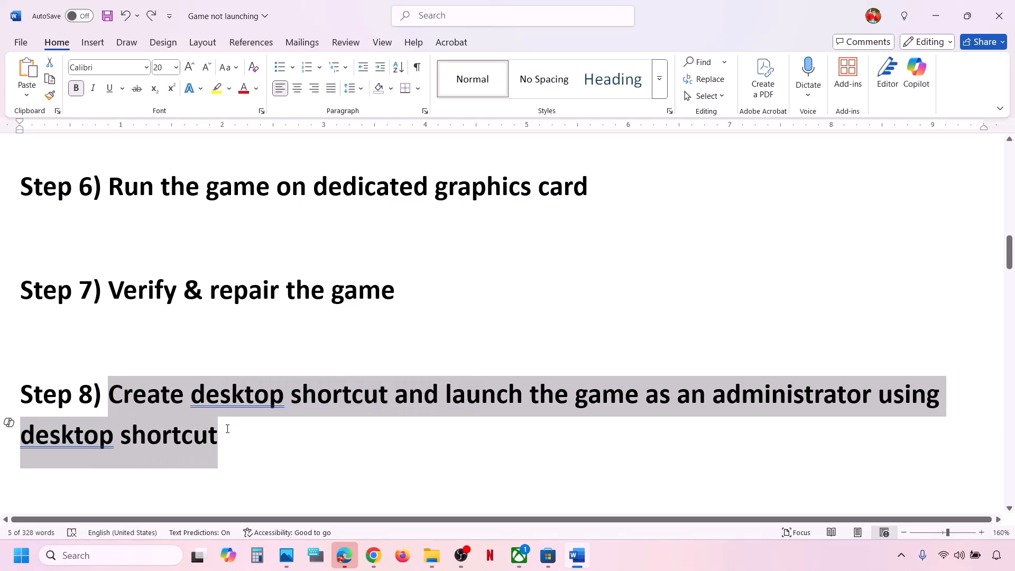
{"action": "left_click", "coordinate": [227, 426]}
{"action": "left_click", "coordinate": [775, 564]}
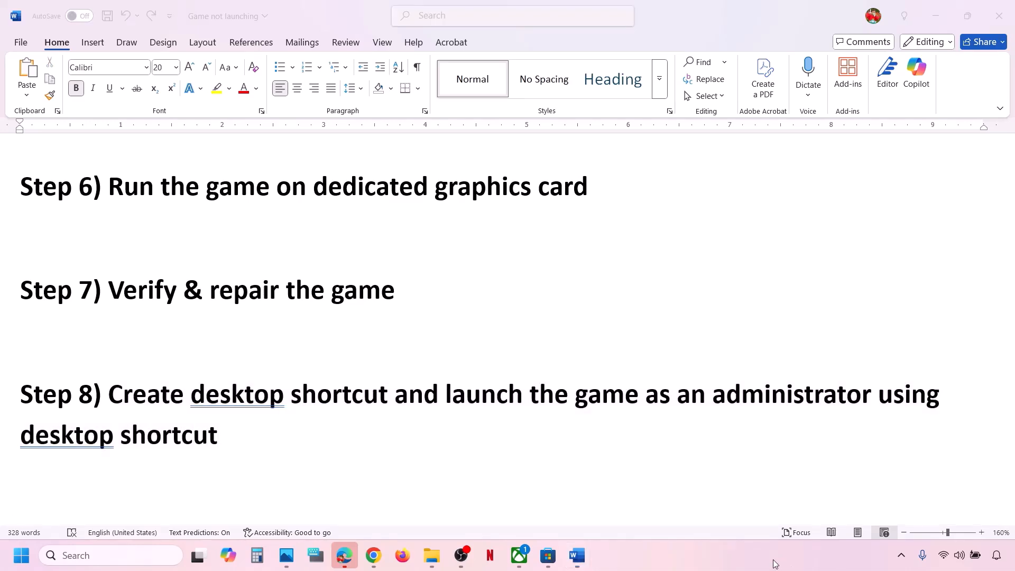
{"action": "left_click", "coordinate": [519, 565]}
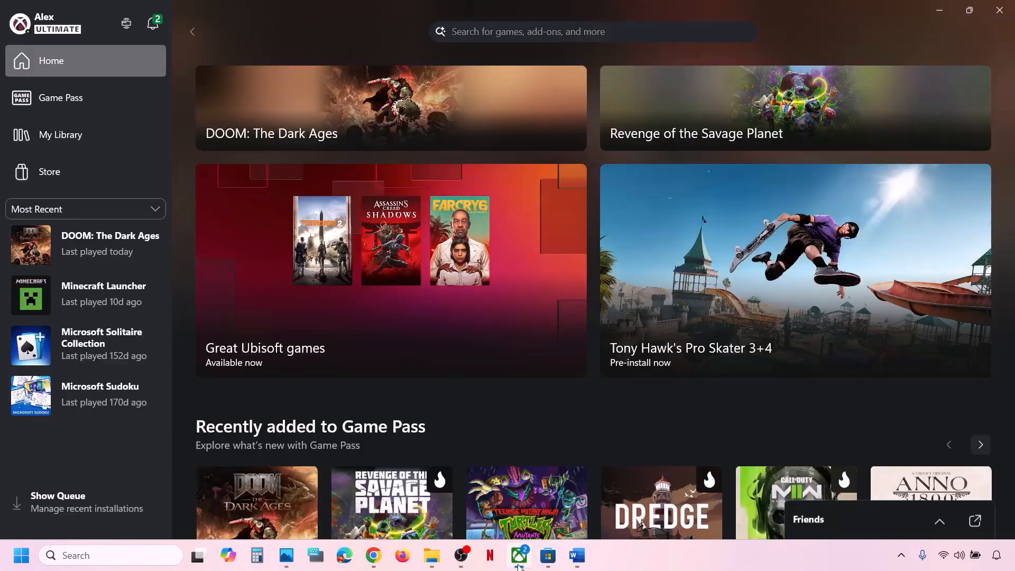
{"action": "right_click", "coordinate": [107, 247]}
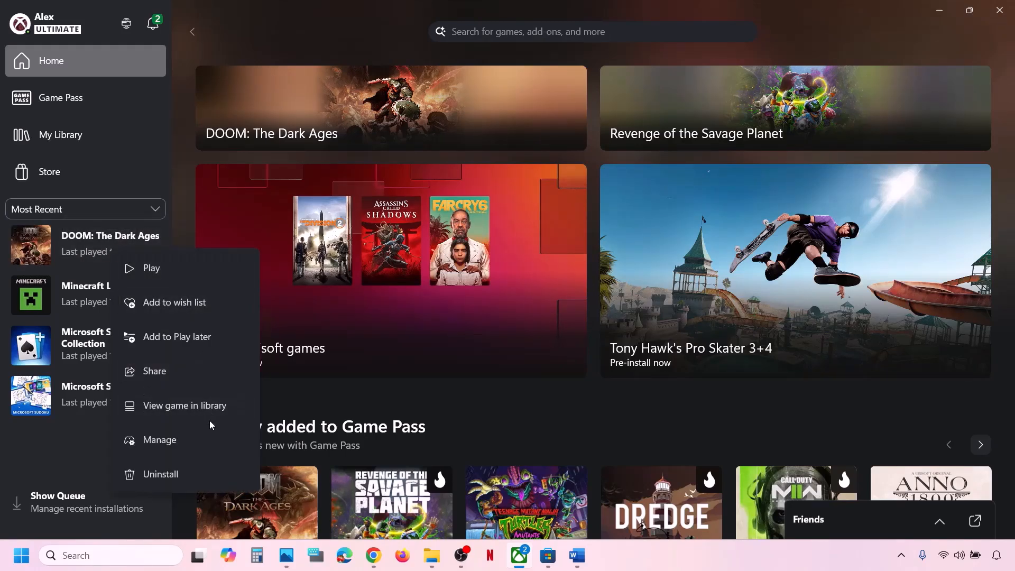
{"action": "left_click", "coordinate": [181, 443]}
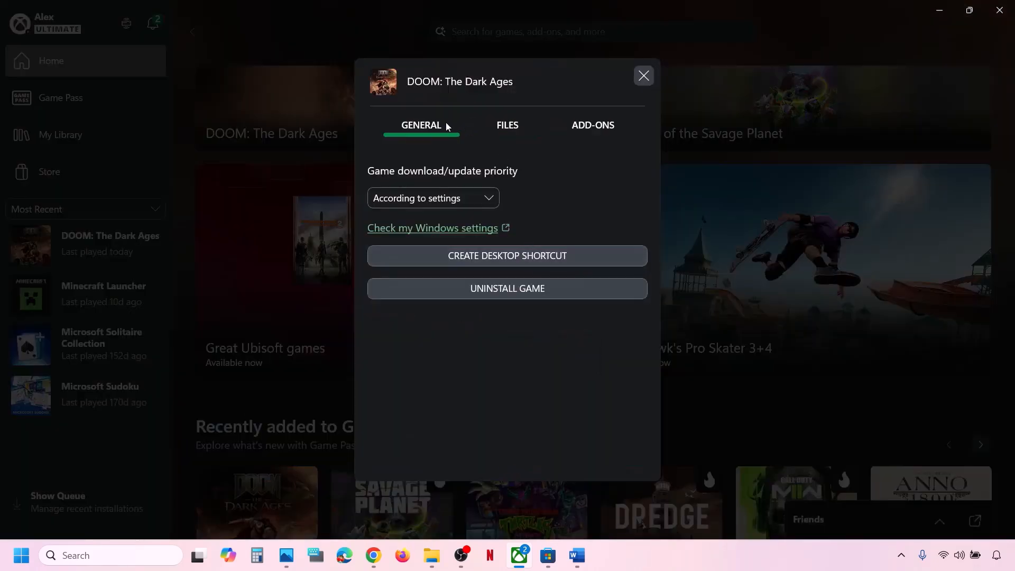
{"action": "left_click", "coordinate": [534, 255]}
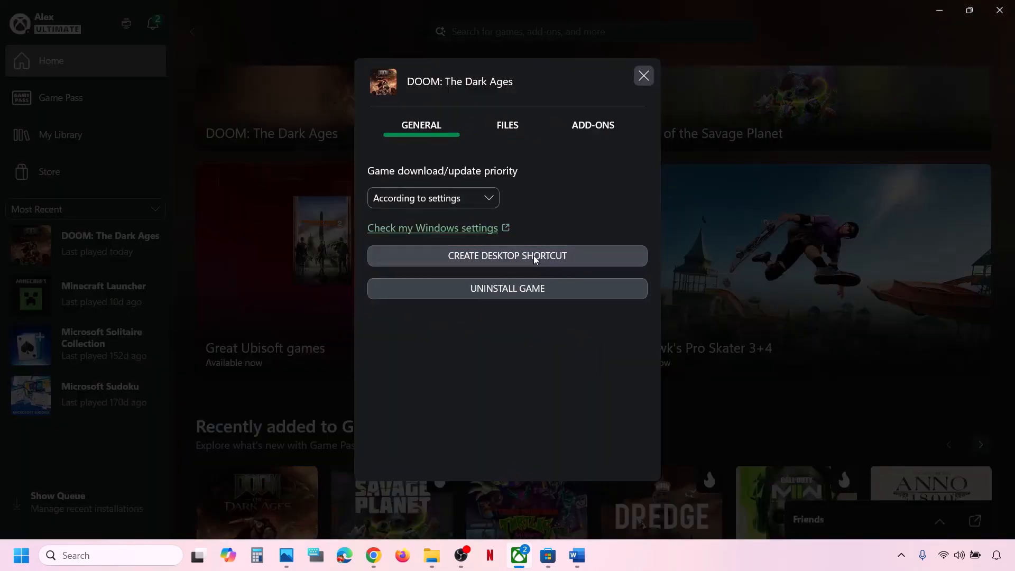
Step: Close the Manage window, move the DOOM shortcut to mid-desktop, and return to the checklist
{"action": "left_click", "coordinate": [643, 76]}
{"action": "key", "text": "super+d"}
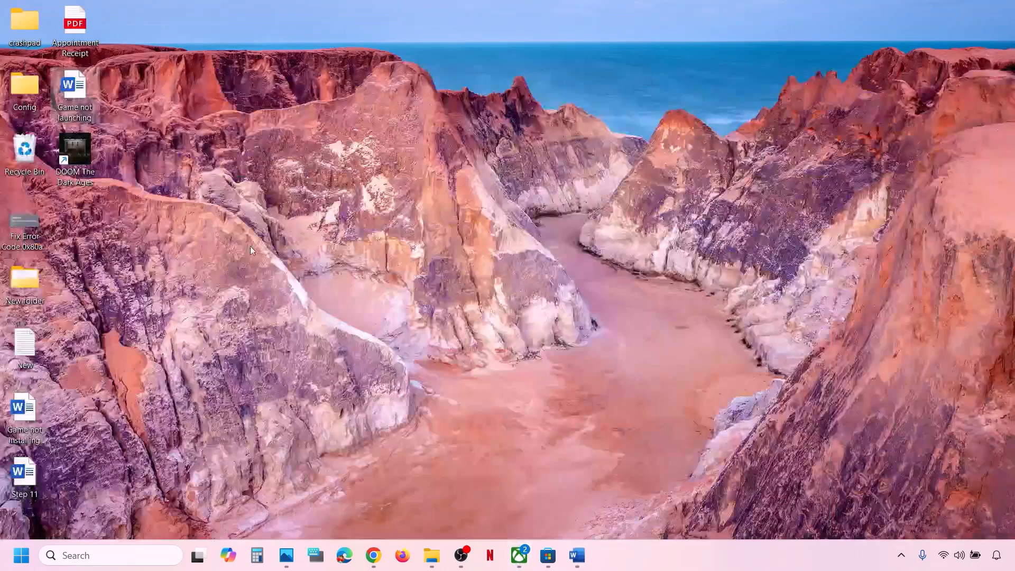
{"action": "left_click_drag", "start_coordinate": [89, 165], "coordinate": [379, 248]}
{"action": "right_click", "coordinate": [380, 210]}
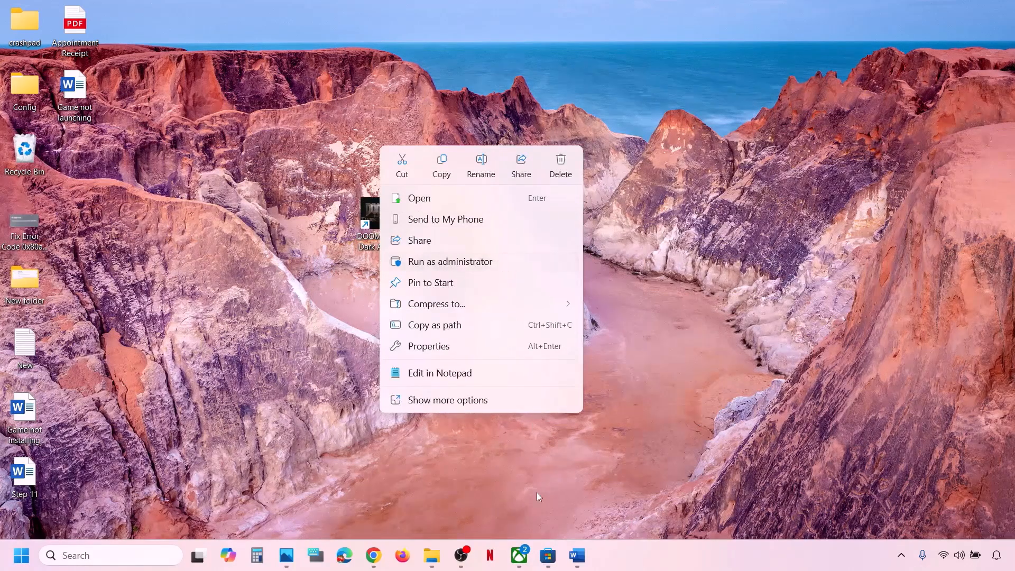
{"action": "left_click", "coordinate": [521, 557]}
{"action": "left_click", "coordinate": [577, 556]}
Step: Mark Step 9's Repair heading, then scroll Settings' Installed apps list down to DOOM: The Dark Ages
{"action": "scroll", "coordinate": [406, 299], "scroll_direction": "down", "scroll_amount": 3}
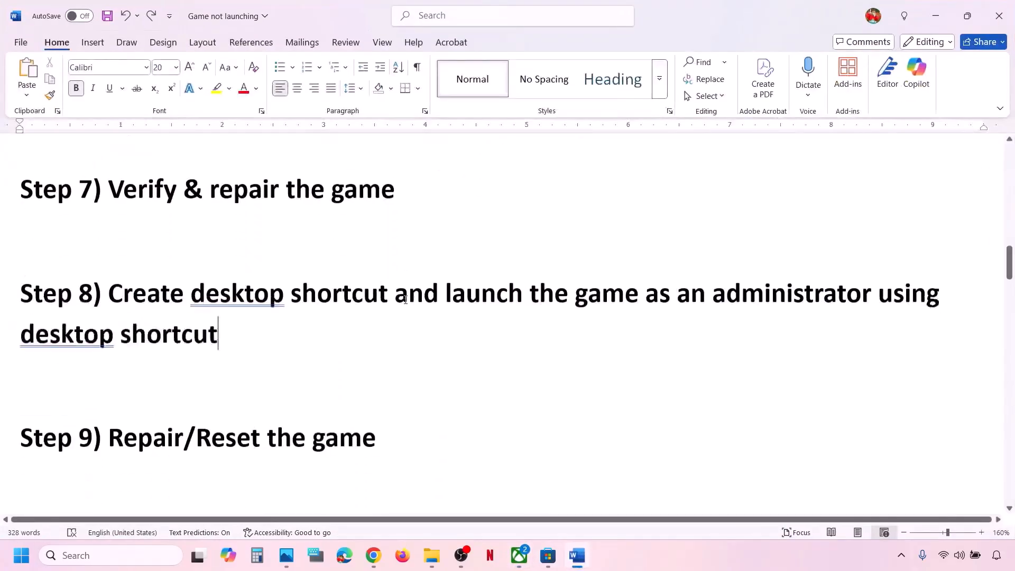
{"action": "left_click_drag", "start_coordinate": [141, 405], "coordinate": [22, 402]}
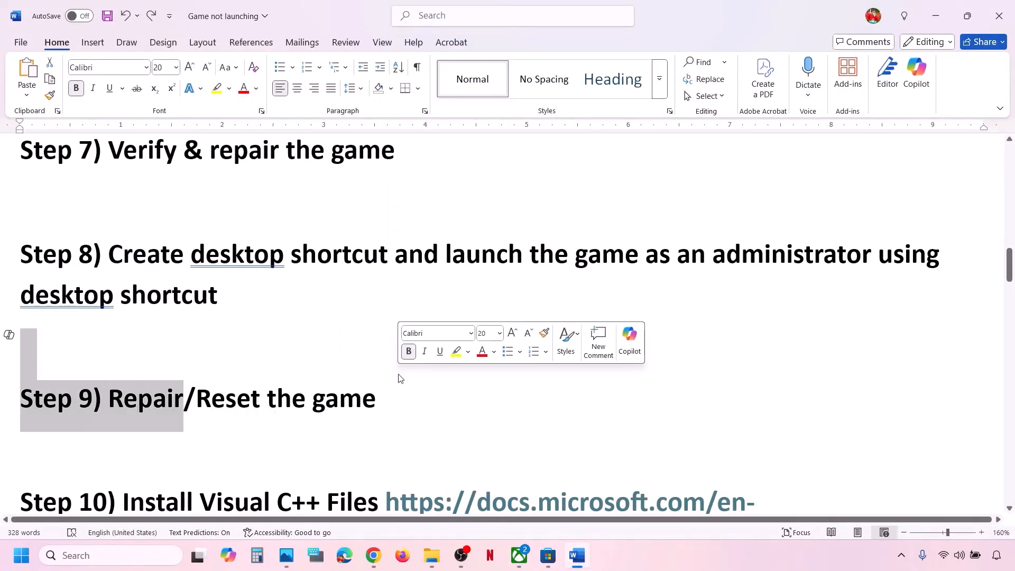
{"action": "left_click", "coordinate": [404, 397]}
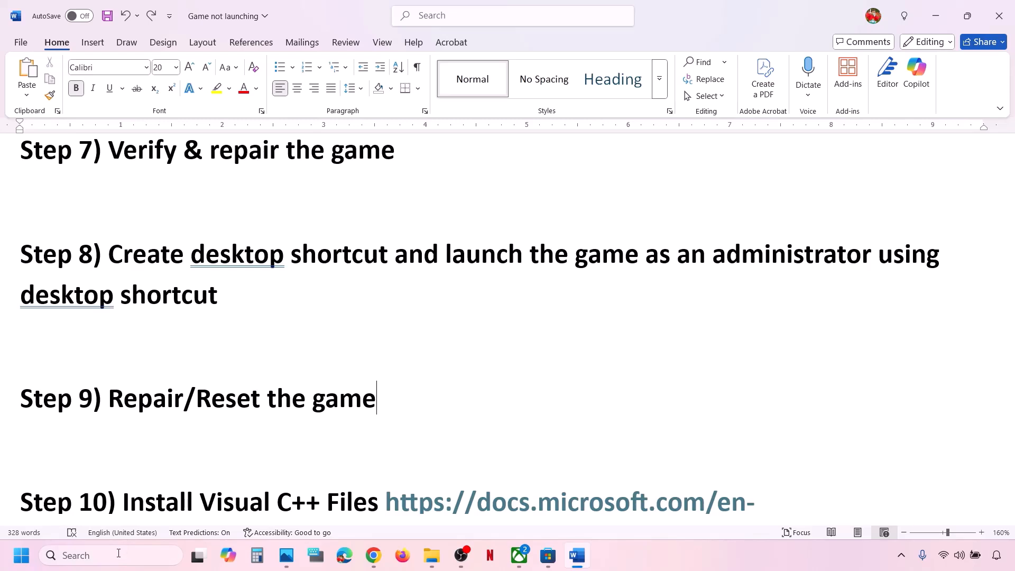
{"action": "key", "text": "super+i"}
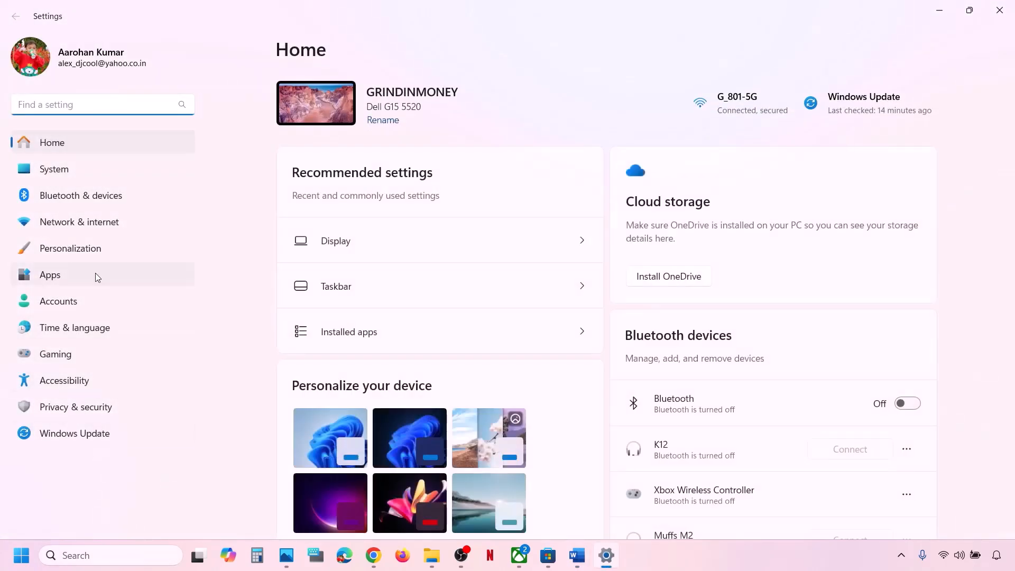
{"action": "left_click", "coordinate": [75, 273]}
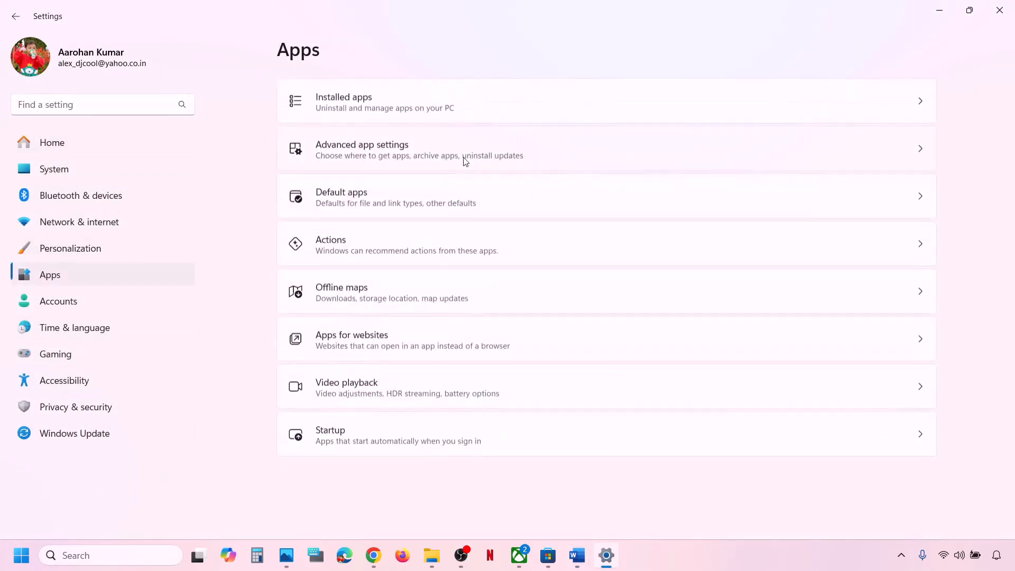
{"action": "left_click", "coordinate": [393, 99]}
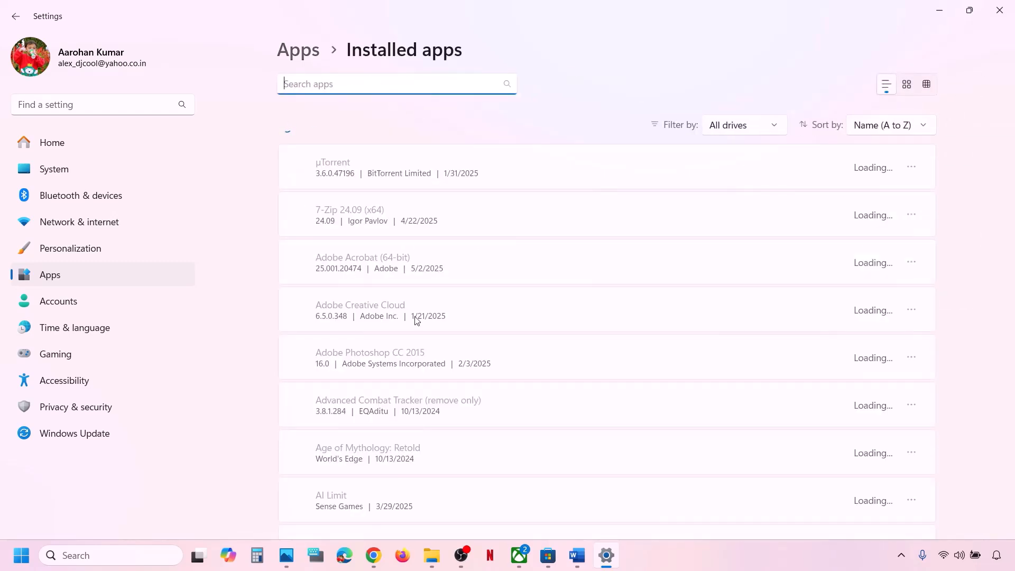
{"action": "scroll", "coordinate": [416, 321], "scroll_direction": "down", "scroll_amount": 10}
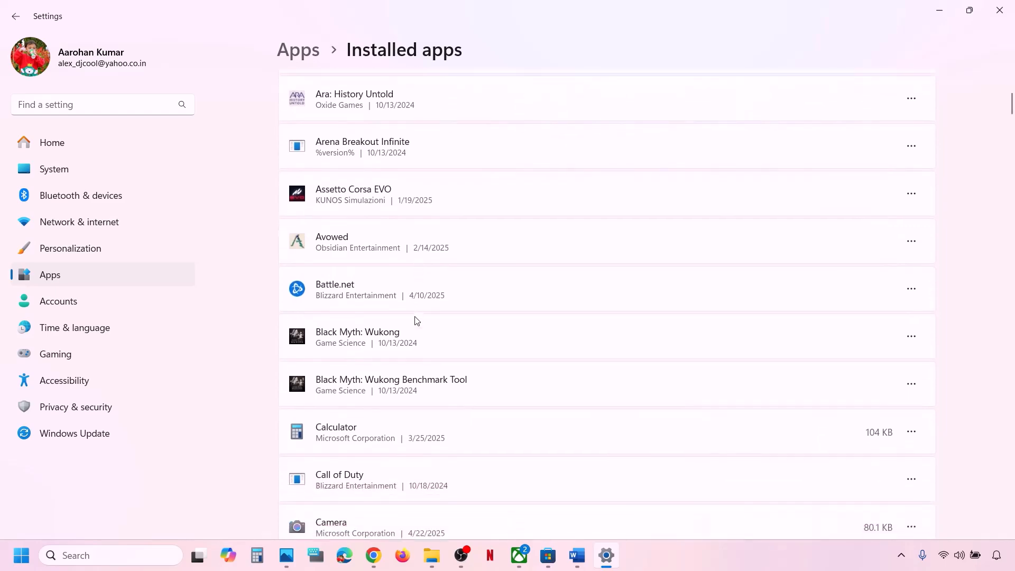
{"action": "scroll", "coordinate": [417, 321], "scroll_direction": "down", "scroll_amount": 2}
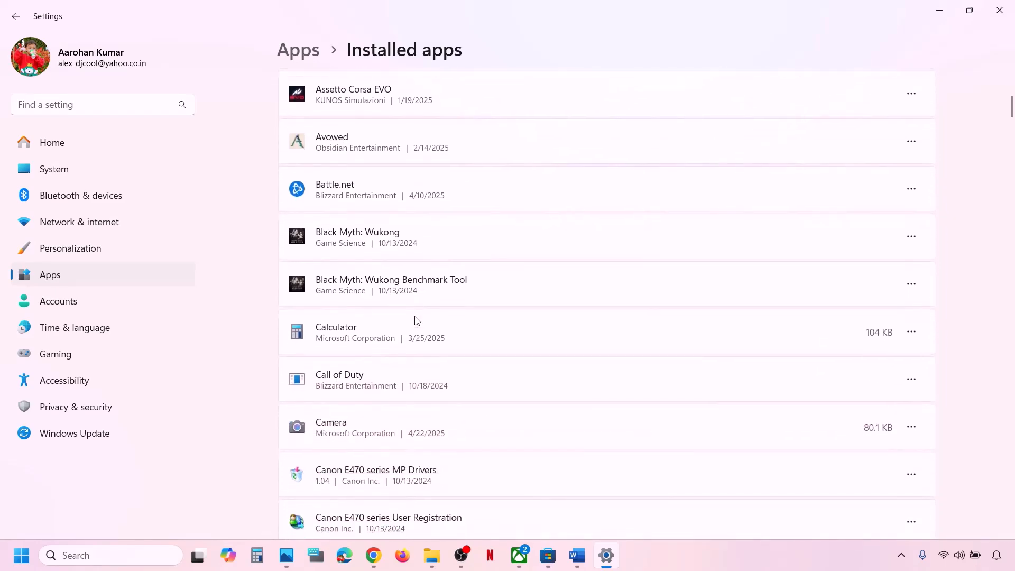
{"action": "scroll", "coordinate": [416, 320], "scroll_direction": "down", "scroll_amount": 12}
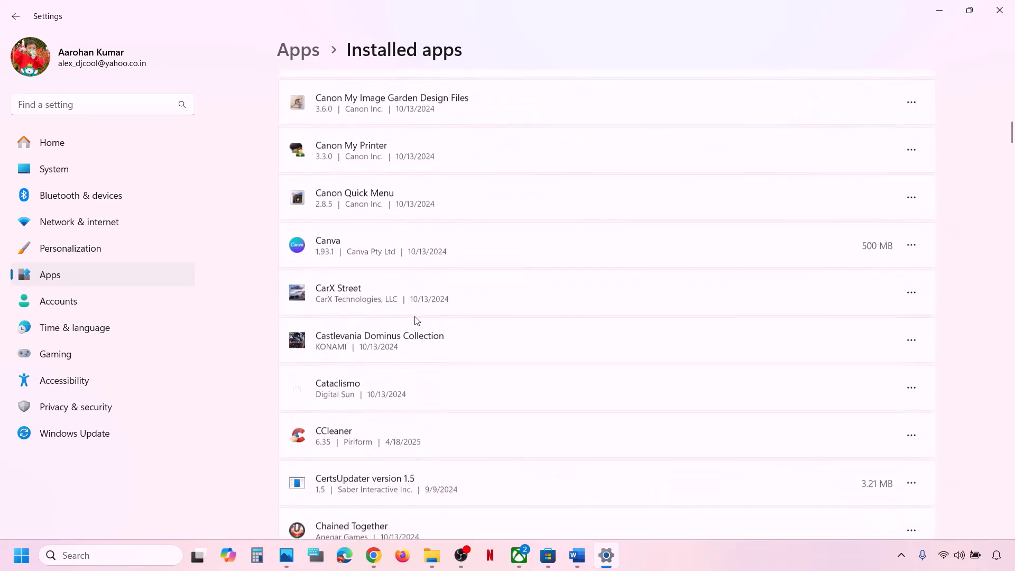
{"action": "scroll", "coordinate": [417, 321], "scroll_direction": "down", "scroll_amount": 5}
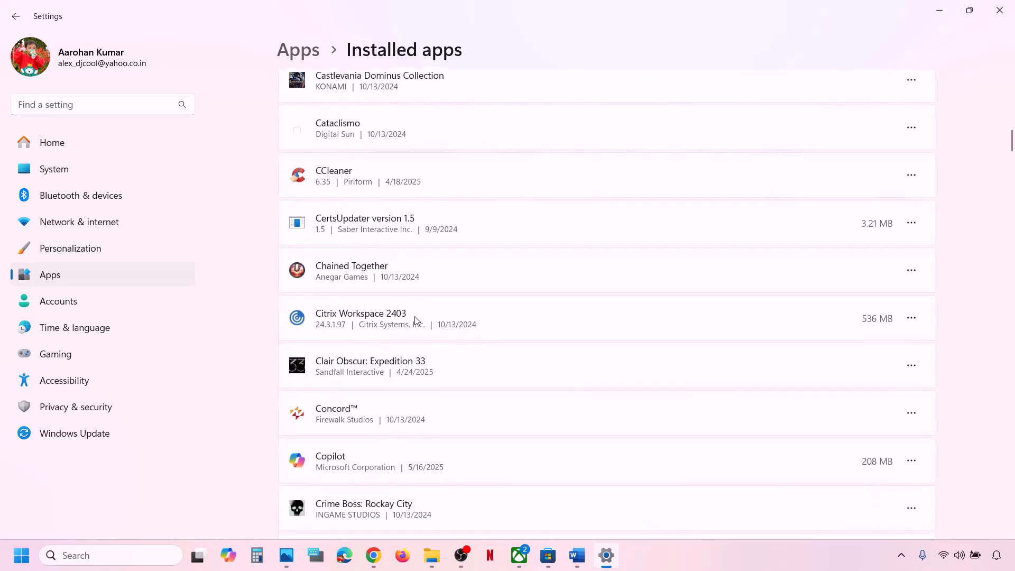
{"action": "scroll", "coordinate": [417, 321], "scroll_direction": "down", "scroll_amount": 1}
{"action": "scroll", "coordinate": [417, 320], "scroll_direction": "down", "scroll_amount": 7}
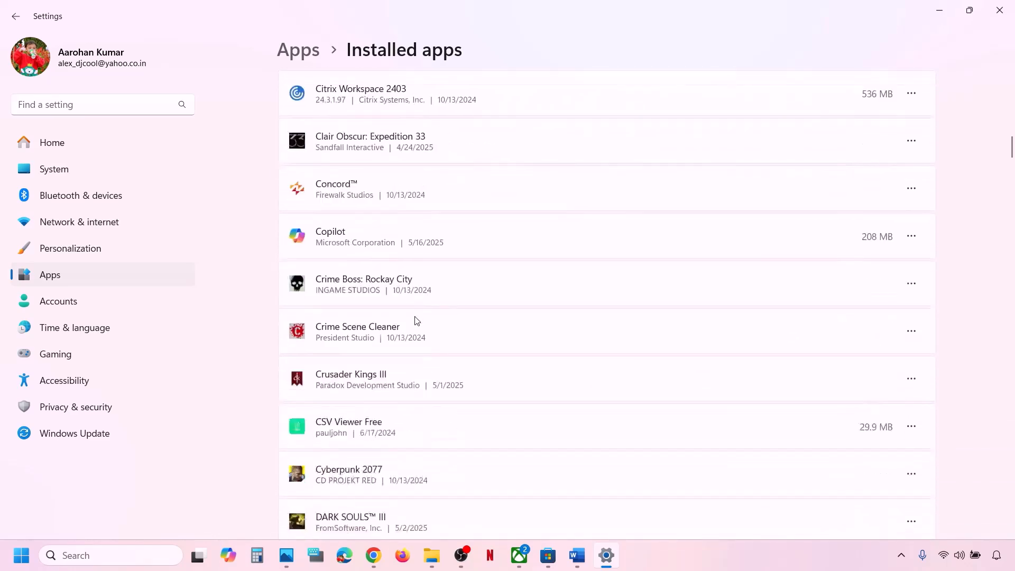
{"action": "scroll", "coordinate": [417, 321], "scroll_direction": "down", "scroll_amount": 13}
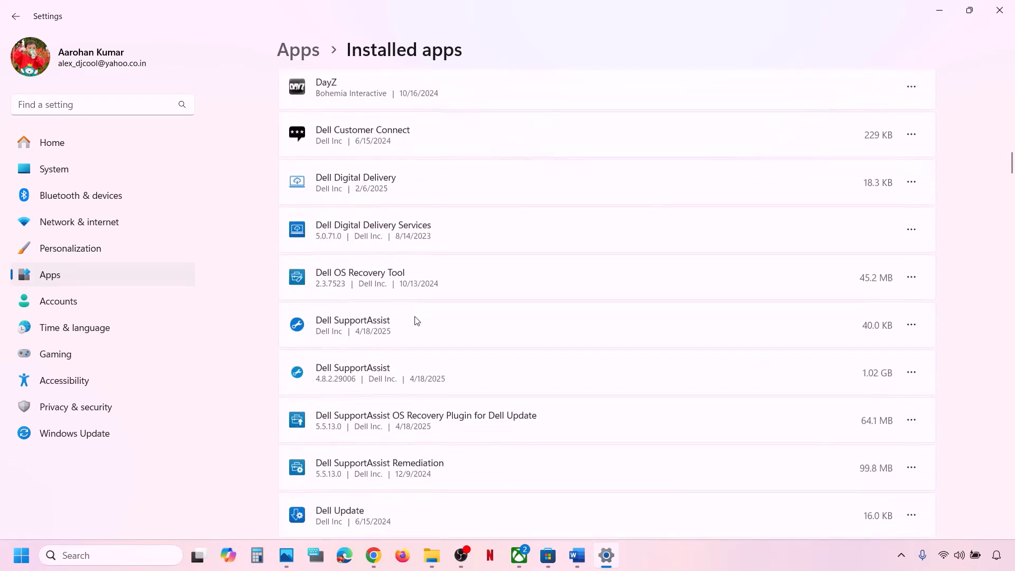
{"action": "scroll", "coordinate": [417, 321], "scroll_direction": "down", "scroll_amount": 6}
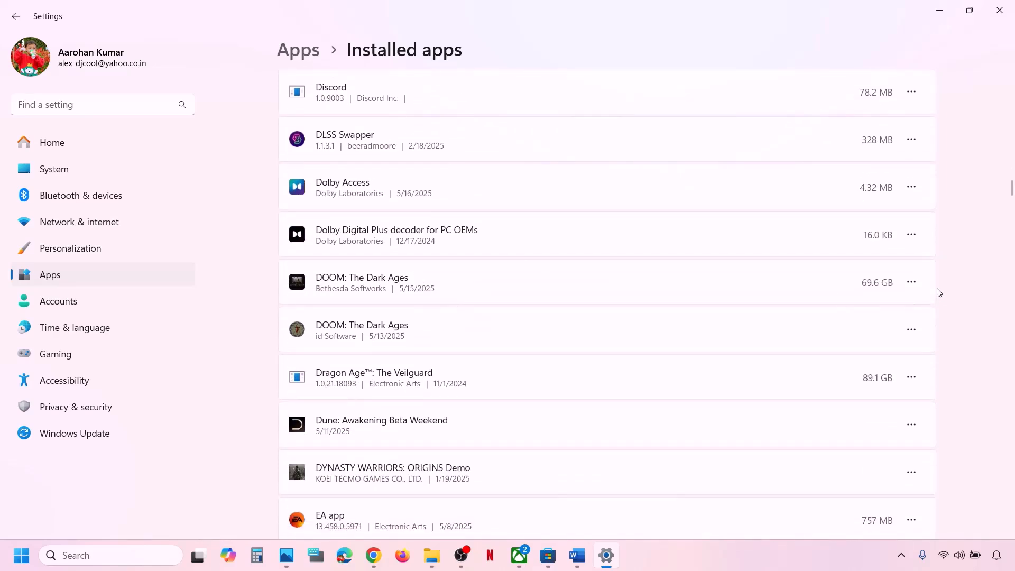
Step: In DOOM: The Dark Ages' advanced options, run Repair, then confirm a Reset of its app data
{"action": "left_click", "coordinate": [917, 281]}
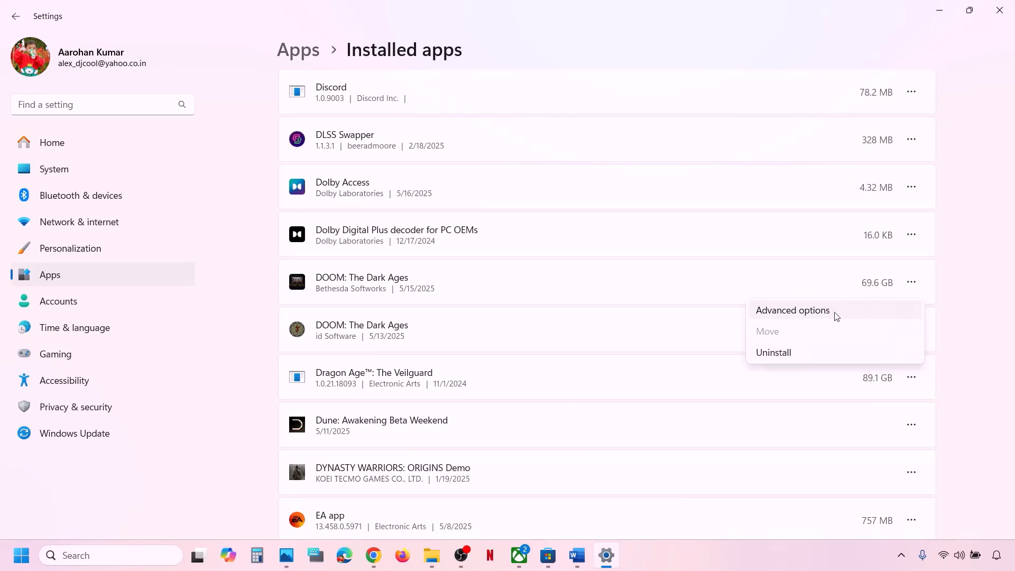
{"action": "left_click", "coordinate": [792, 311]}
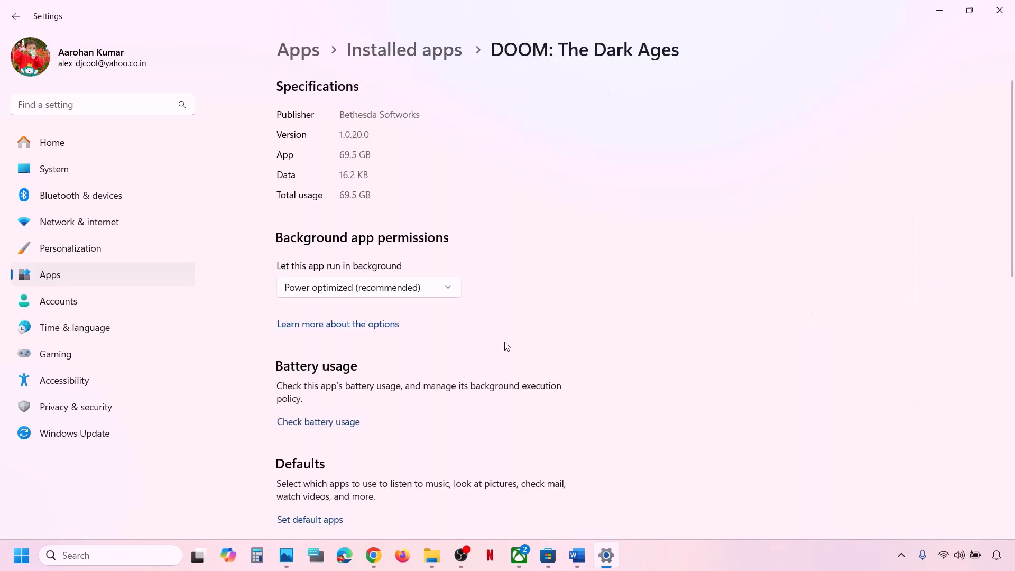
{"action": "scroll", "coordinate": [505, 347], "scroll_direction": "down", "scroll_amount": 5}
{"action": "scroll", "coordinate": [506, 346], "scroll_direction": "down", "scroll_amount": 3}
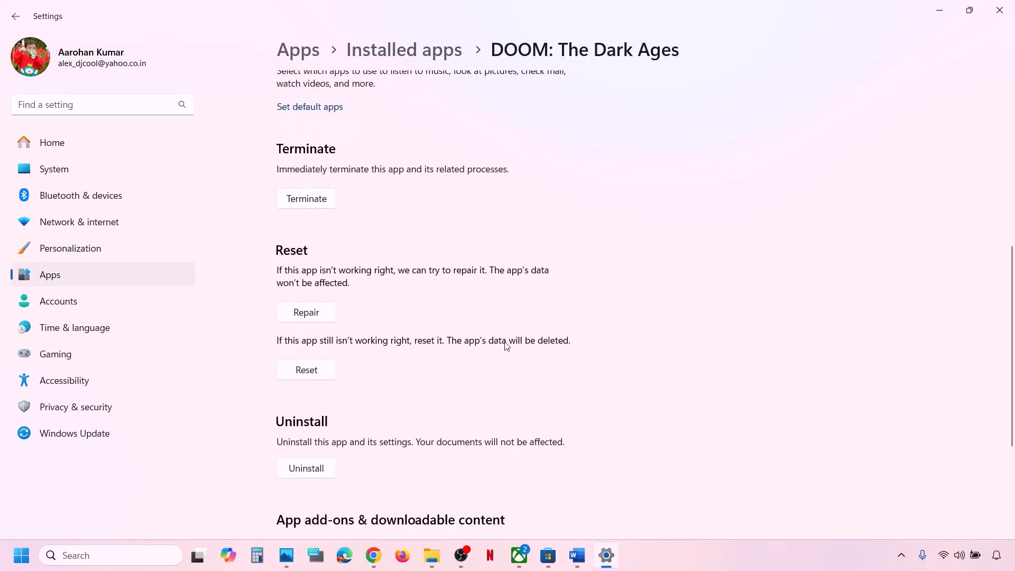
{"action": "left_click", "coordinate": [302, 314]}
{"action": "left_click", "coordinate": [306, 371]}
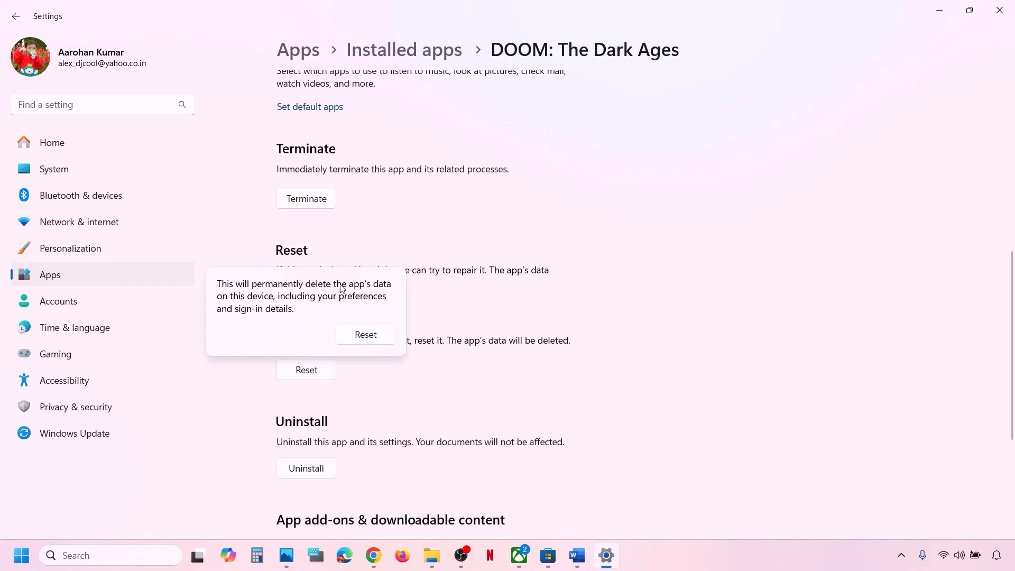
{"action": "left_click", "coordinate": [366, 336]}
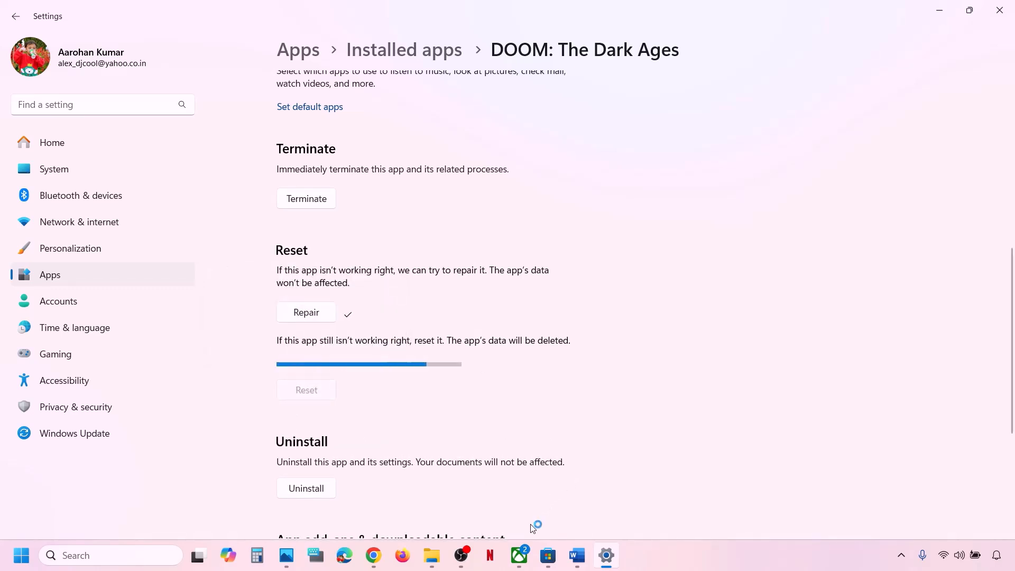
Step: Open DOOM: The Dark Ages' store page in Xbox, then quit the app from its tray icon
{"action": "left_click", "coordinate": [522, 556]}
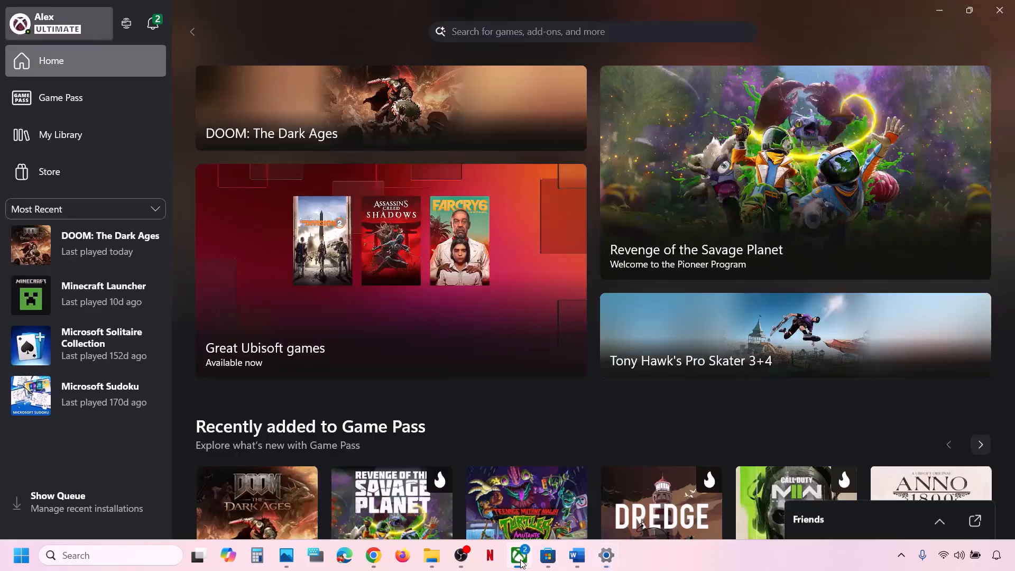
{"action": "left_click", "coordinate": [98, 250]}
{"action": "left_click", "coordinate": [879, 98]}
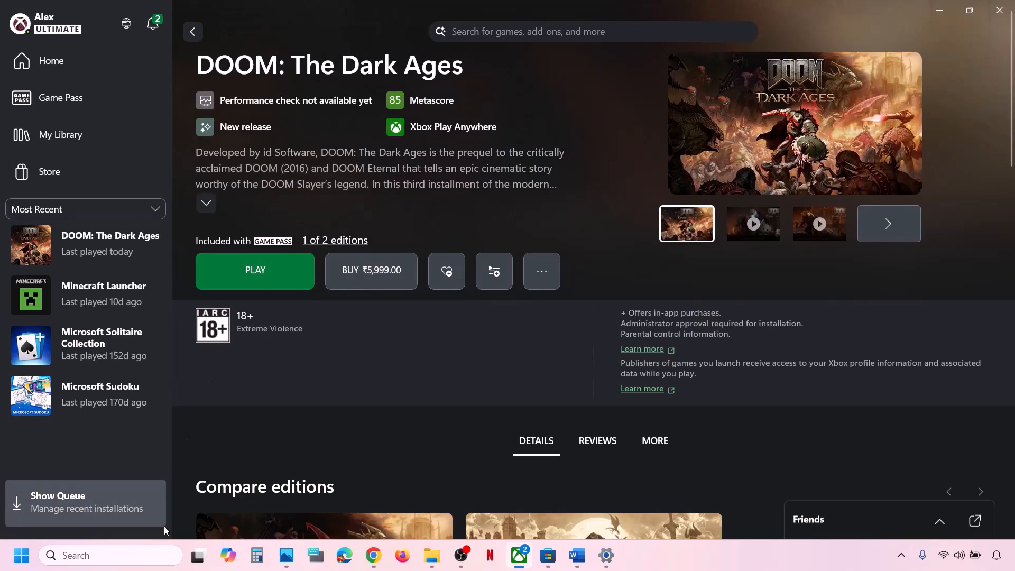
{"action": "left_click", "coordinate": [902, 555]}
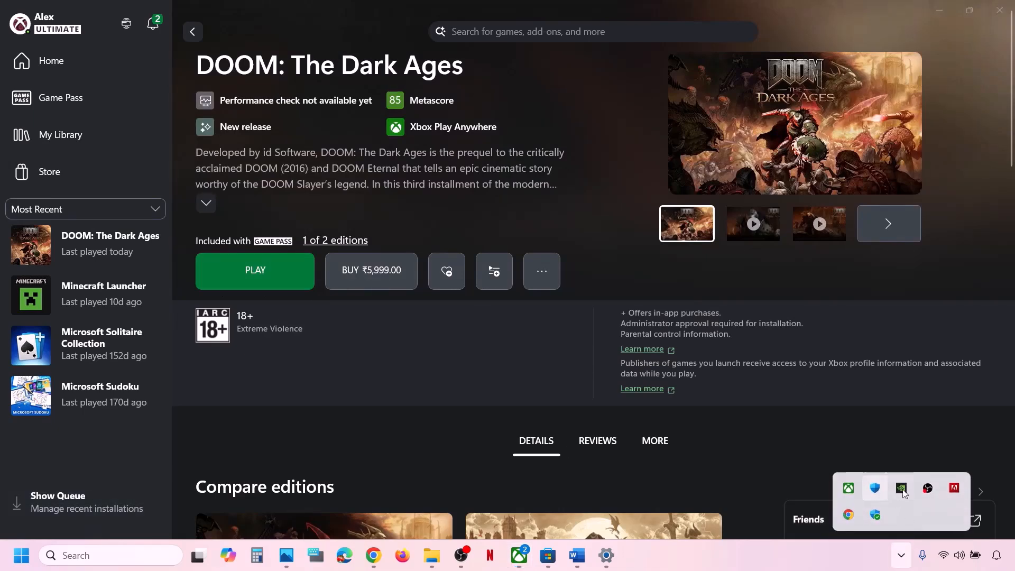
{"action": "right_click", "coordinate": [849, 488]}
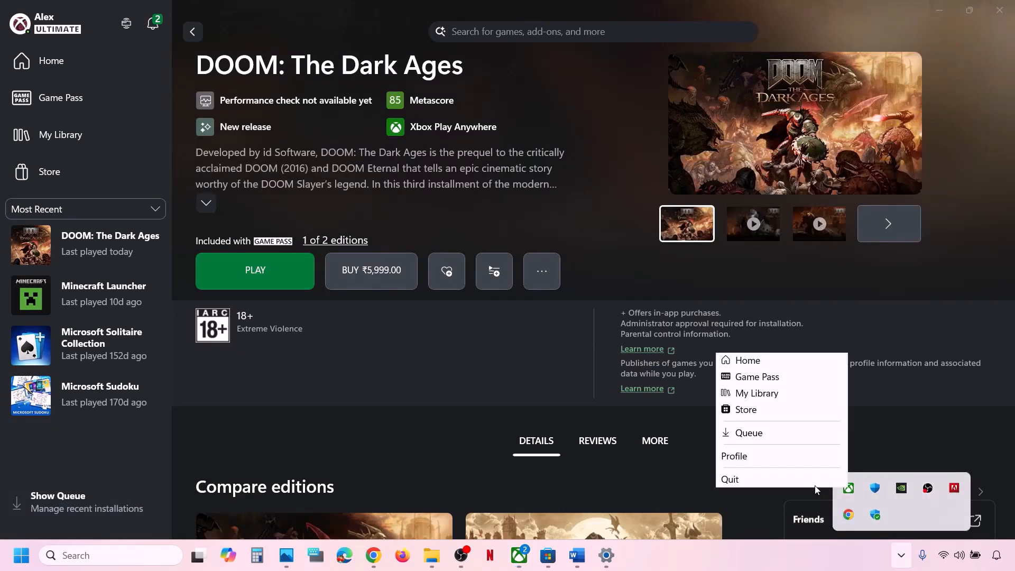
{"action": "left_click", "coordinate": [820, 480]}
Step: Relaunch Xbox, reopen DOOM's store page, and return to the checklist at Step 10
{"action": "left_click", "coordinate": [519, 555]}
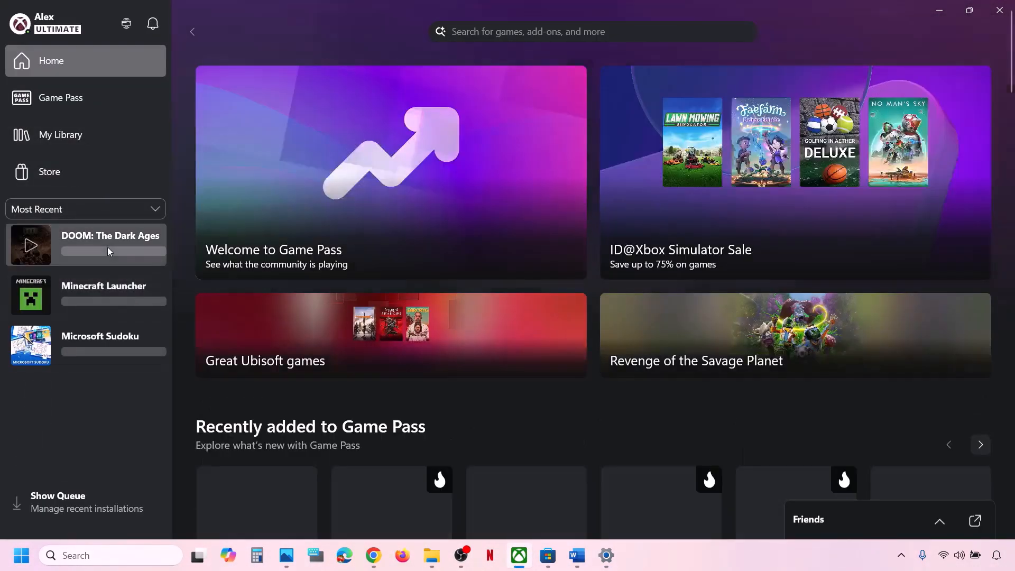
{"action": "left_click", "coordinate": [108, 246]}
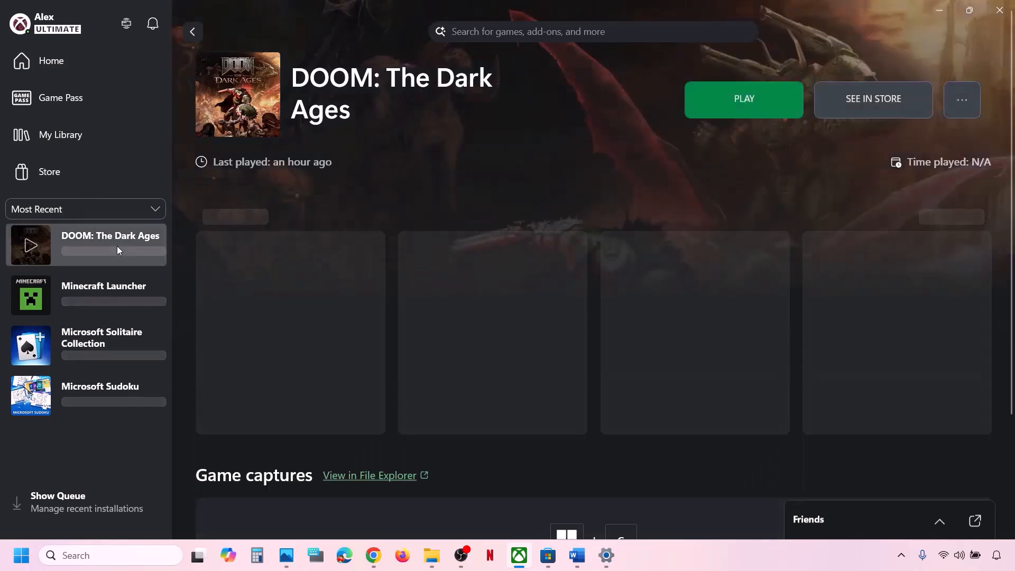
{"action": "left_click", "coordinate": [857, 102]}
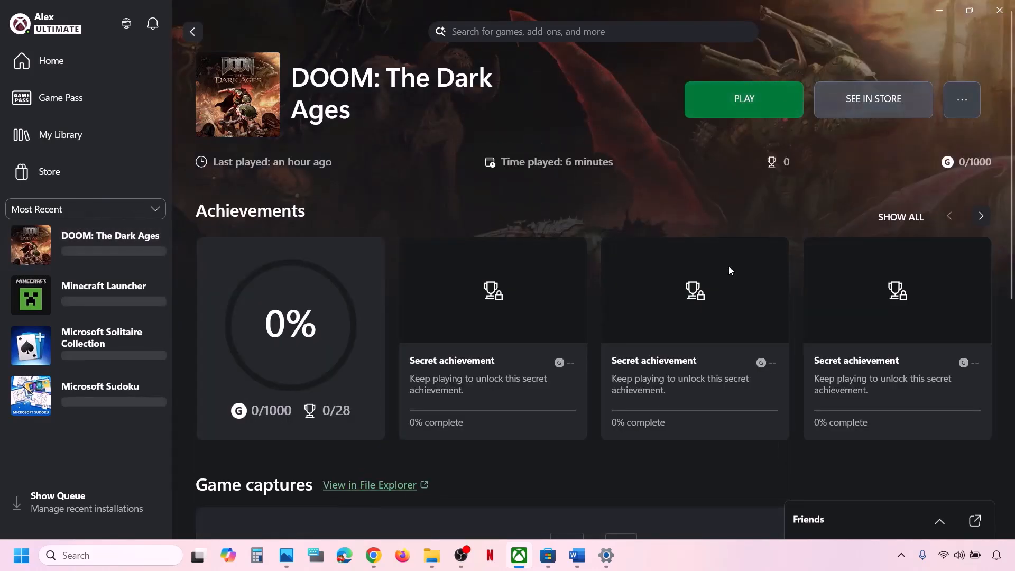
{"action": "left_click", "coordinate": [577, 555]}
Step: Copy the Visual C++ link from Step 10 of the checklist and load it in a new Chrome tab
{"action": "scroll", "coordinate": [341, 403], "scroll_direction": "down", "scroll_amount": 2}
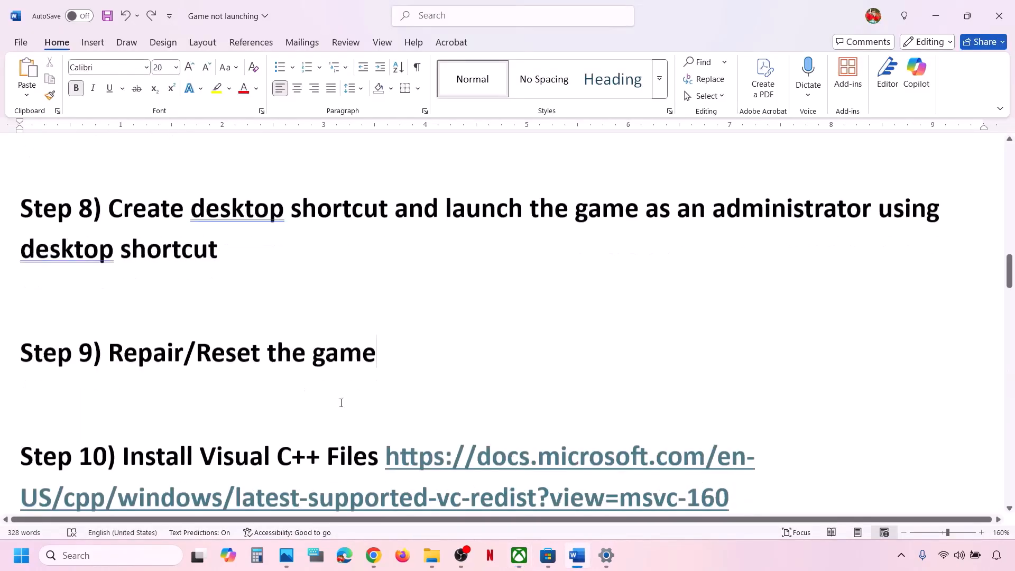
{"action": "left_click_drag", "start_coordinate": [744, 415], "coordinate": [391, 379]}
{"action": "key", "text": "ctrl+c"}
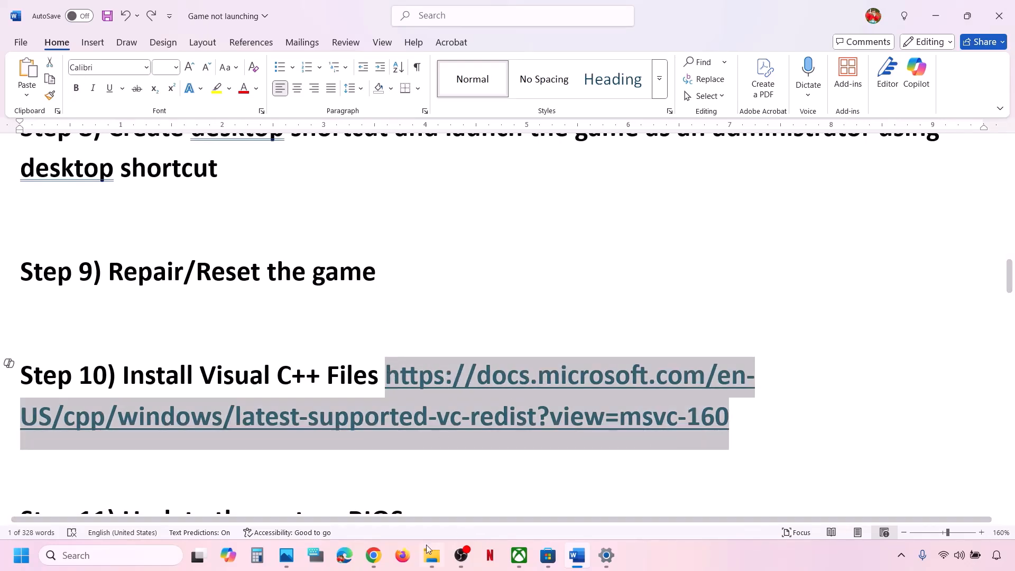
{"action": "left_click", "coordinate": [374, 555]}
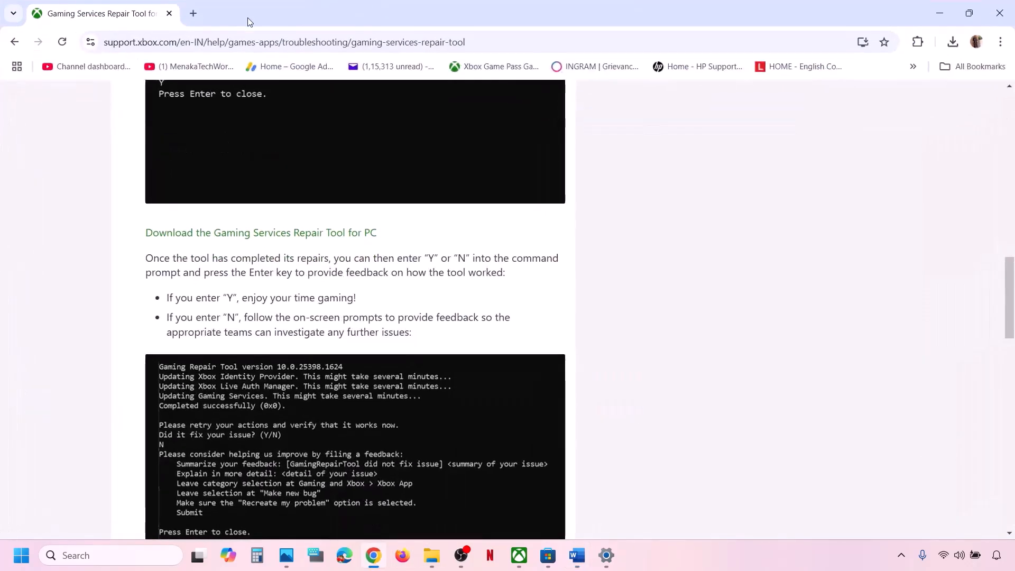
{"action": "left_click", "coordinate": [193, 14]}
{"action": "key", "text": "ctrl+v"}
{"action": "key", "text": "Return"}
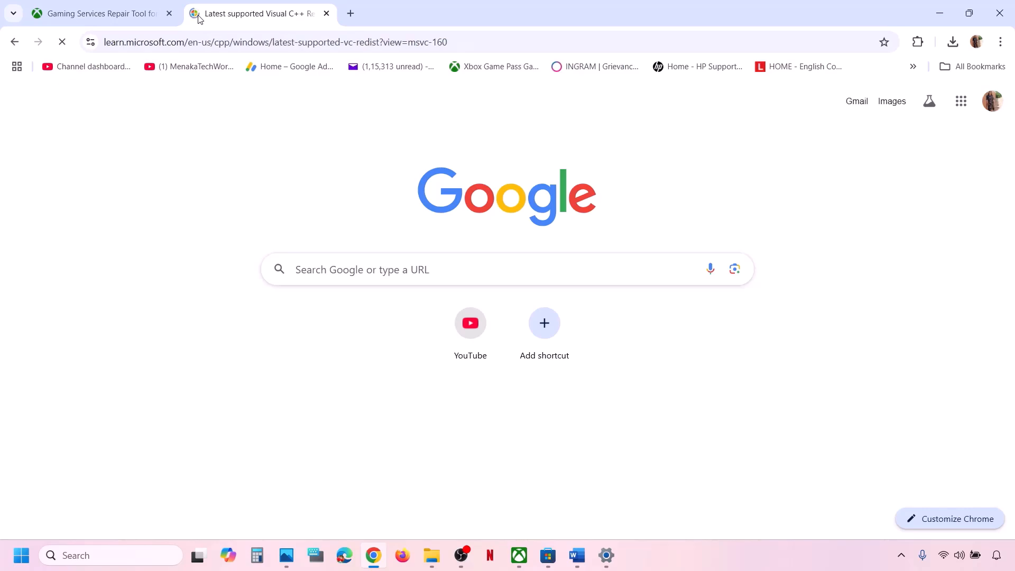
Step: Download vc_redist.x86.exe from the page's download table and run the installer
{"action": "scroll", "coordinate": [547, 384], "scroll_direction": "down", "scroll_amount": 10}
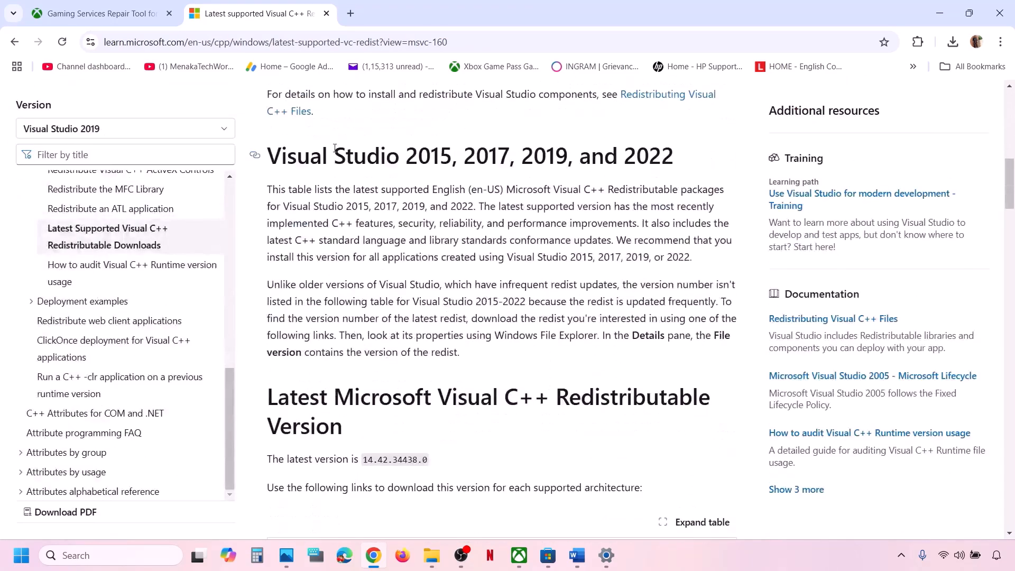
{"action": "scroll", "coordinate": [369, 369], "scroll_direction": "down", "scroll_amount": 5}
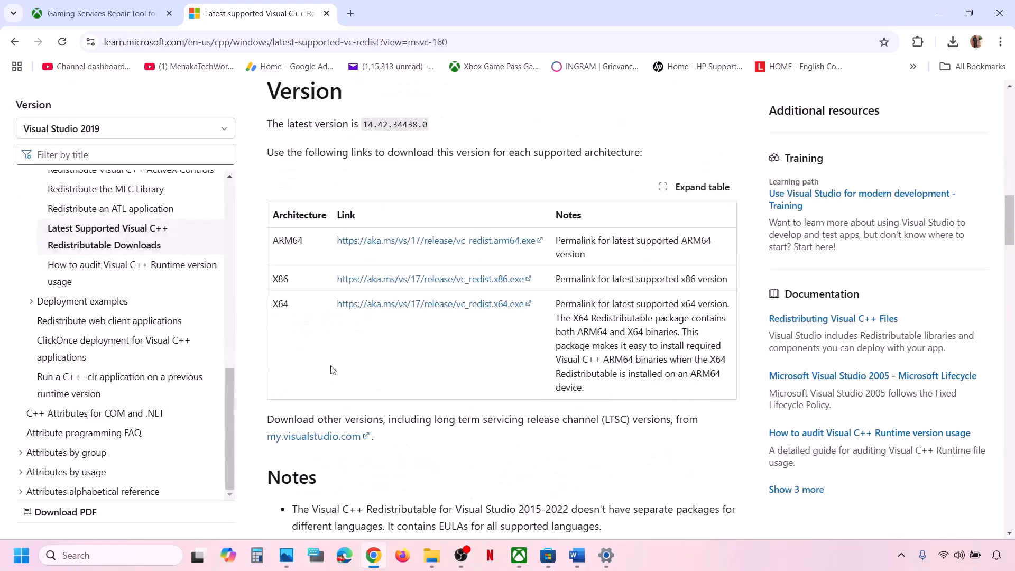
{"action": "left_click_drag", "start_coordinate": [284, 301], "coordinate": [284, 278]}
{"action": "double_click", "coordinate": [284, 279]}
{"action": "left_click", "coordinate": [440, 280]}
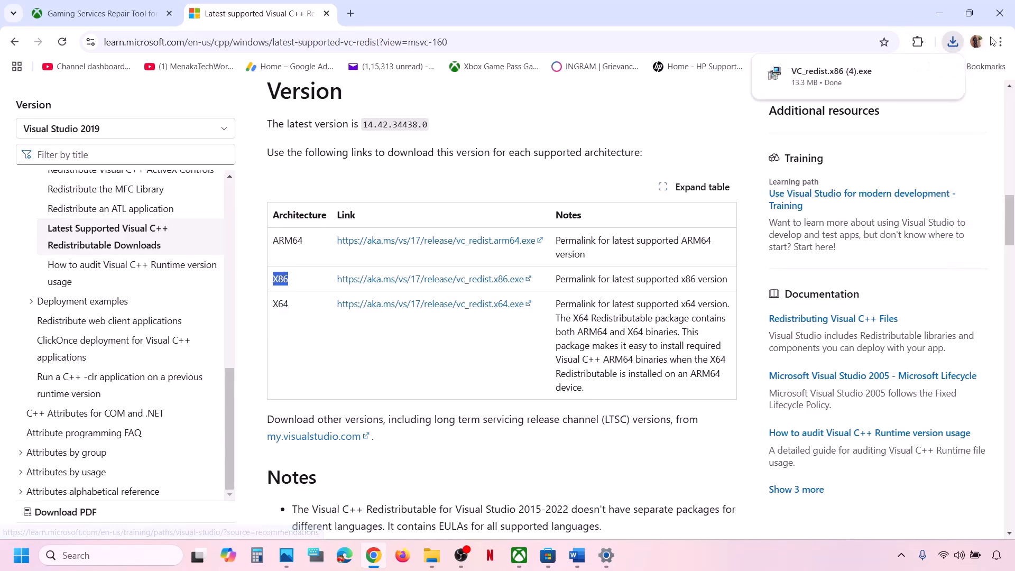
{"action": "left_click", "coordinate": [874, 71]}
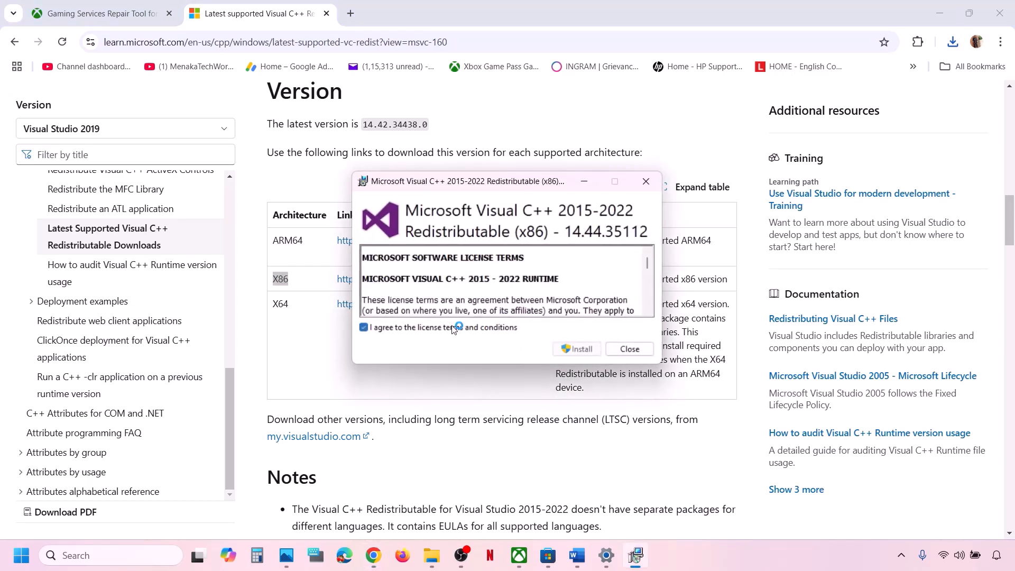
Step: Install the x86 redistributable, then run the downloaded x64 installer and choose Repair
{"action": "left_click", "coordinate": [582, 350]}
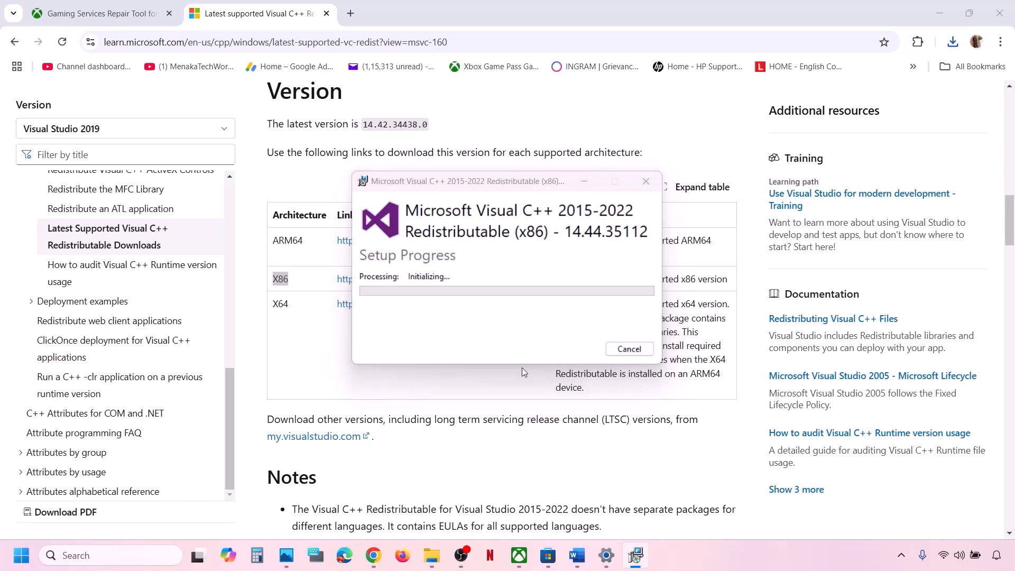
{"action": "double_click", "coordinate": [280, 303]}
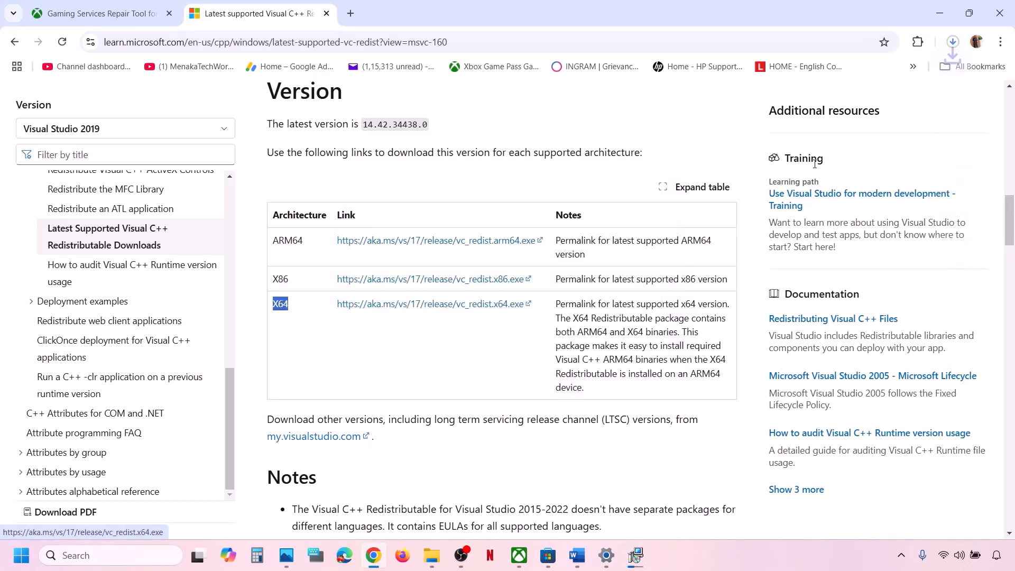
{"action": "left_click", "coordinate": [953, 43]}
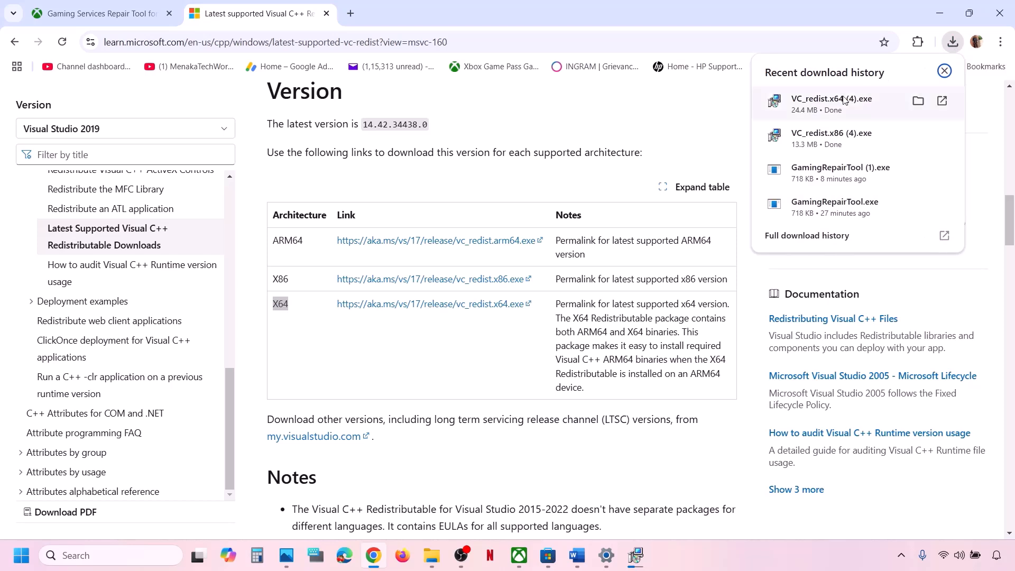
{"action": "left_click", "coordinate": [576, 279]}
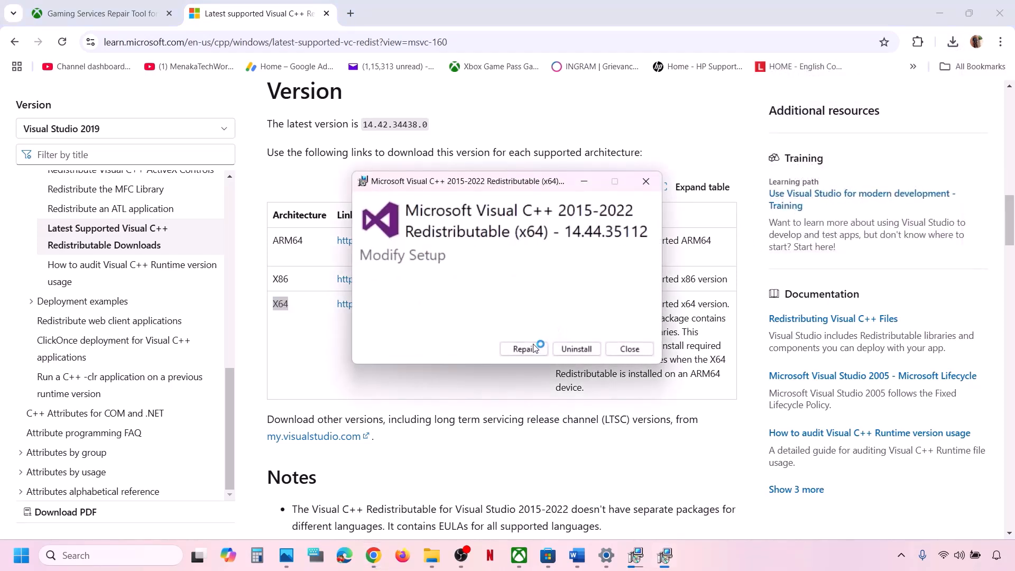
{"action": "left_click", "coordinate": [525, 350]}
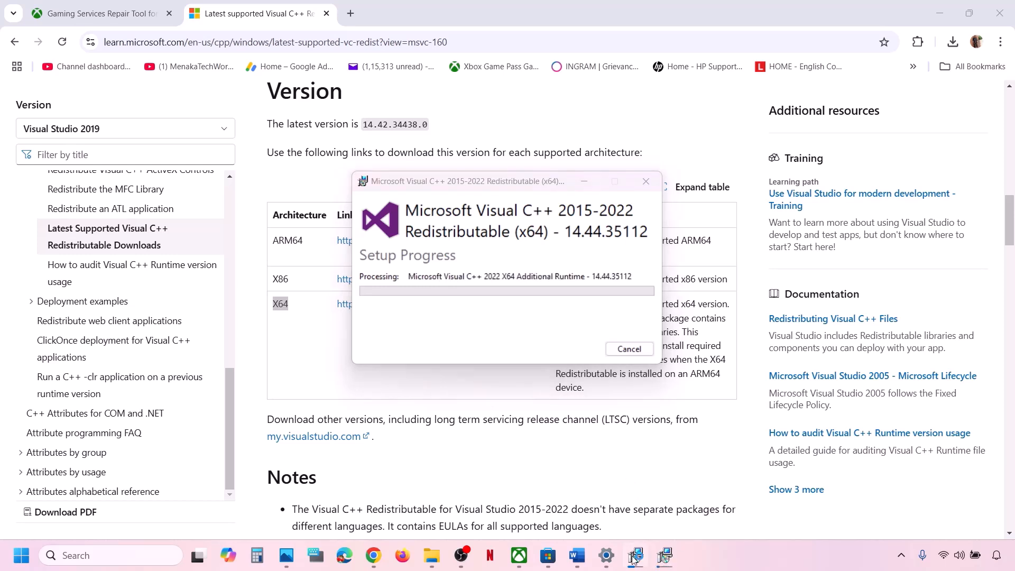
Step: Rearrange the two setup windows, dismiss the power options without restarting, and return to Word
{"action": "left_click_drag", "start_coordinate": [494, 180], "coordinate": [690, 203]}
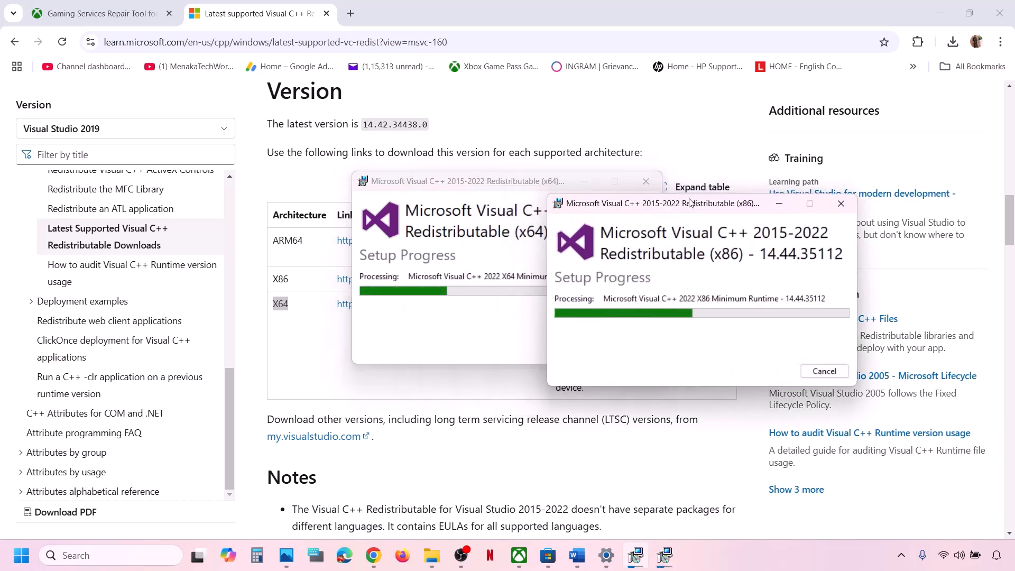
{"action": "left_click_drag", "start_coordinate": [473, 185], "coordinate": [350, 234]}
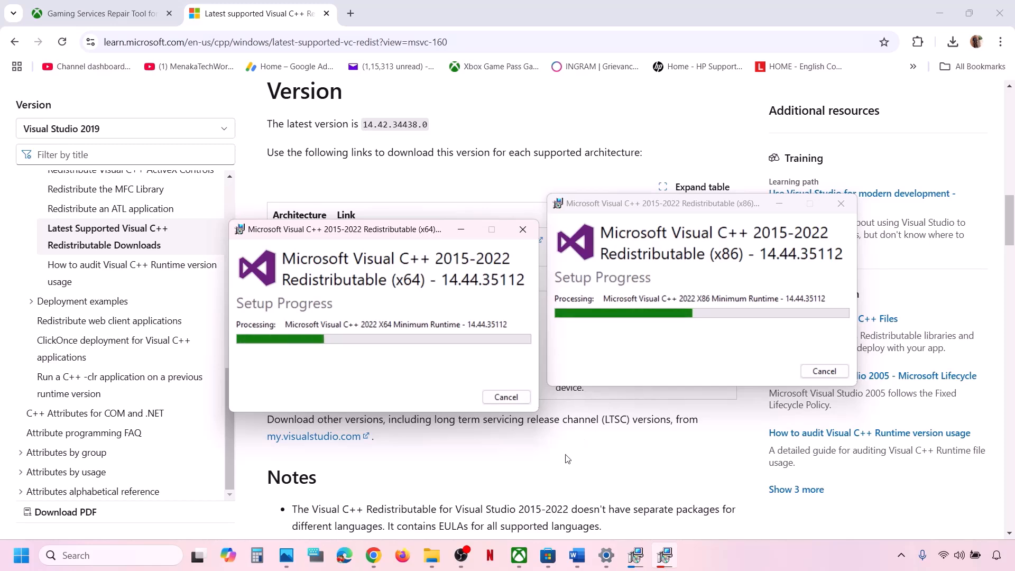
{"action": "left_click", "coordinate": [21, 555]}
{"action": "left_click", "coordinate": [383, 511]}
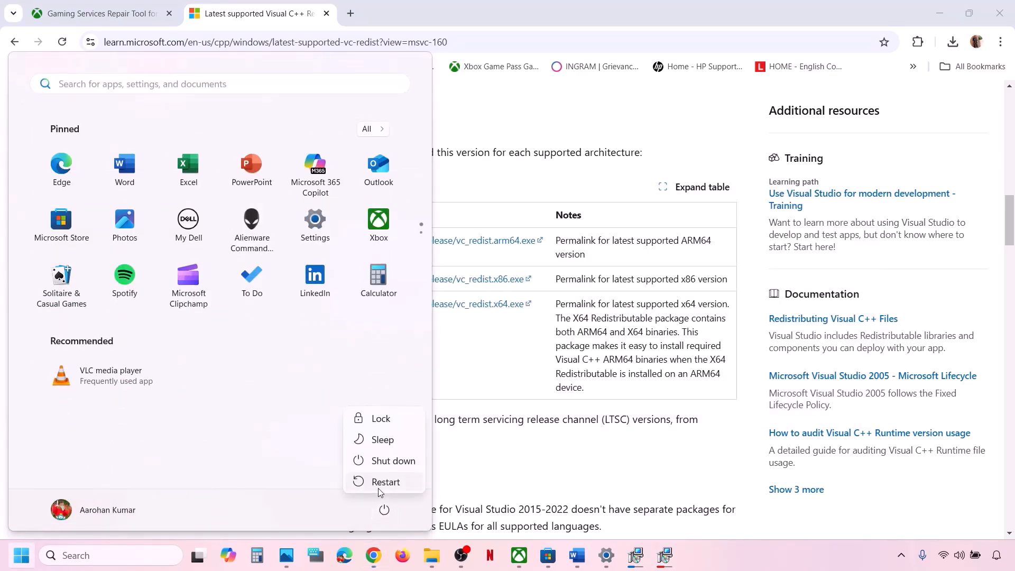
{"action": "left_click", "coordinate": [486, 480]}
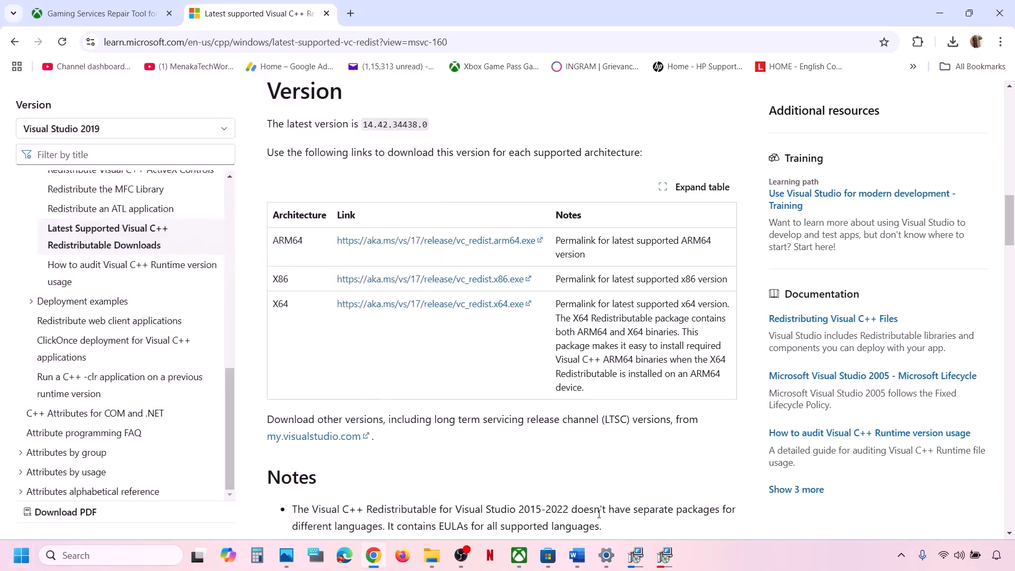
{"action": "left_click", "coordinate": [581, 565]}
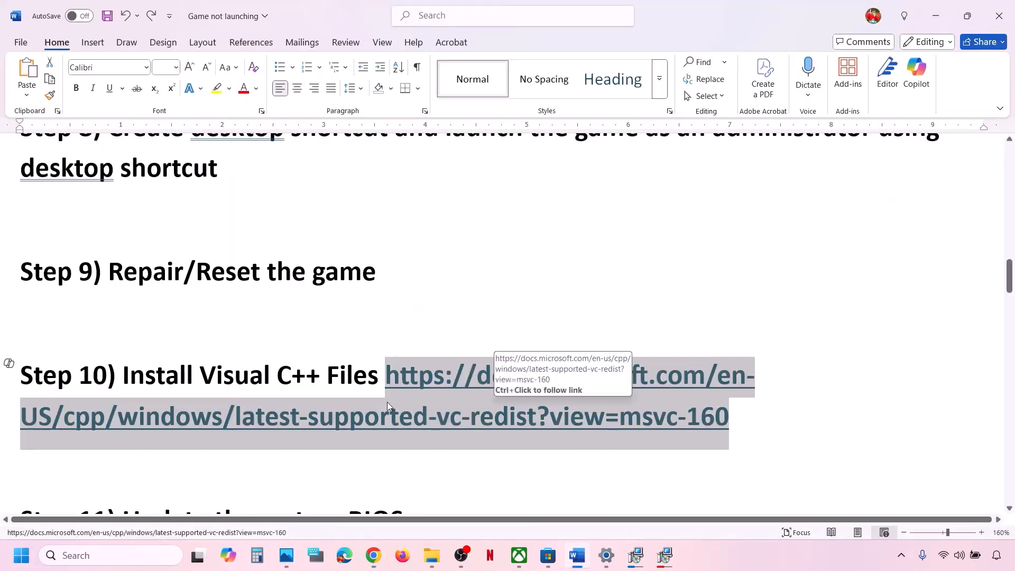
{"action": "scroll", "coordinate": [388, 402], "scroll_direction": "down", "scroll_amount": 2}
{"action": "left_click_drag", "start_coordinate": [139, 389], "coordinate": [412, 390]}
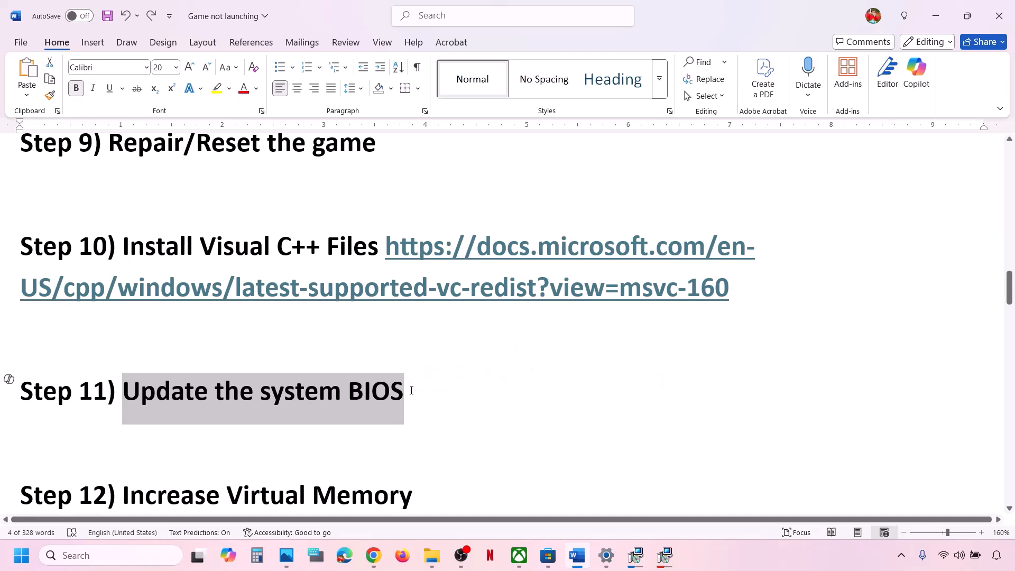
{"action": "left_click", "coordinate": [411, 390]}
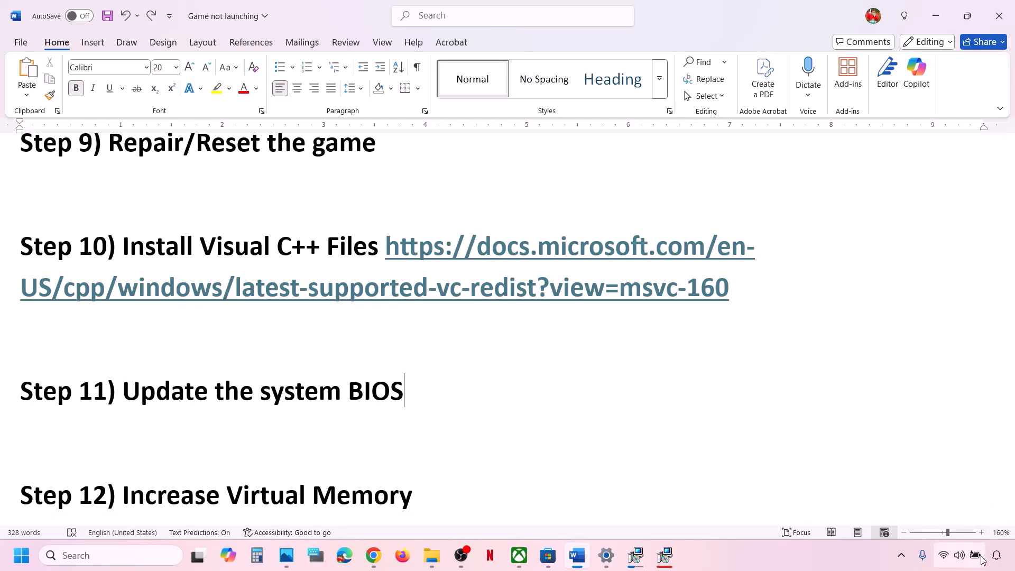
{"action": "left_click", "coordinate": [960, 556]}
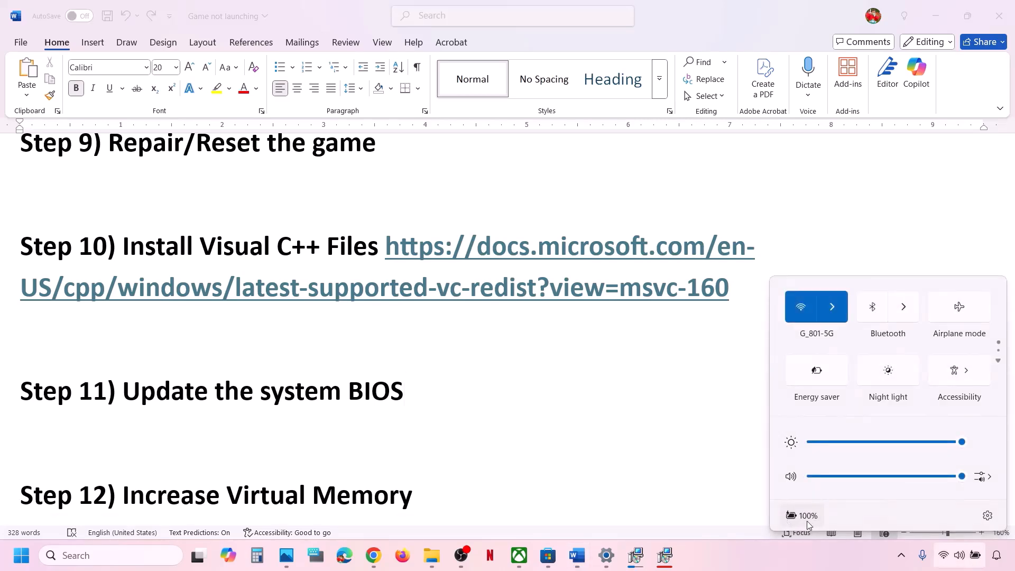
{"action": "mouse_move", "coordinate": [819, 517]}
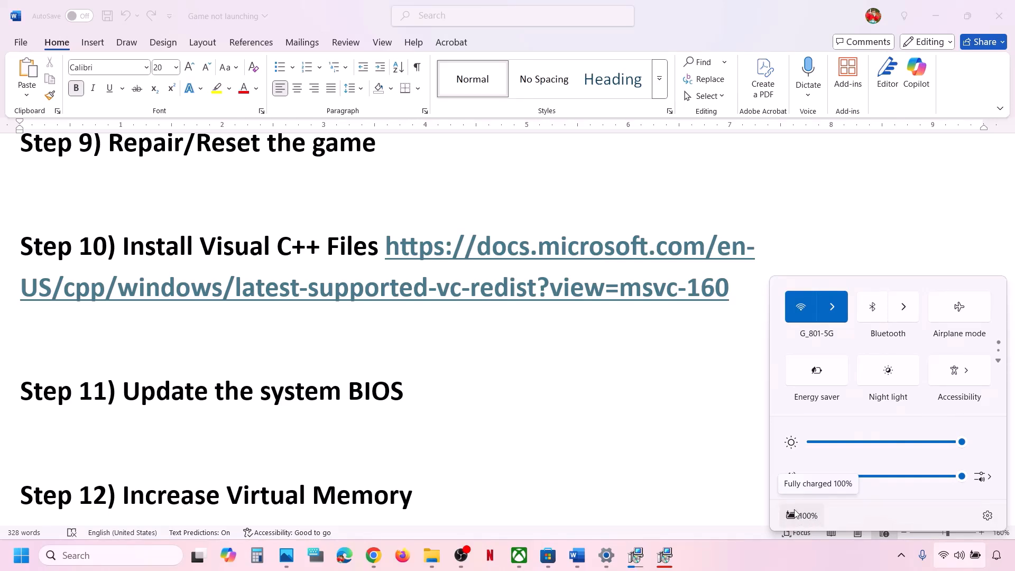
{"action": "left_click", "coordinate": [426, 392]}
{"action": "left_click_drag", "start_coordinate": [404, 392], "coordinate": [107, 392]}
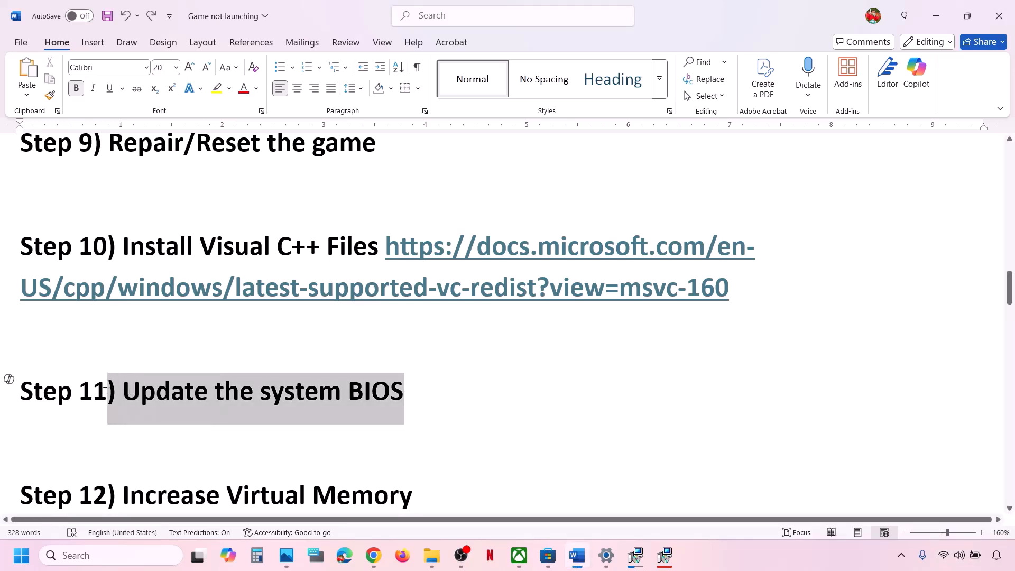
{"action": "scroll", "coordinate": [105, 392], "scroll_direction": "down", "scroll_amount": 3}
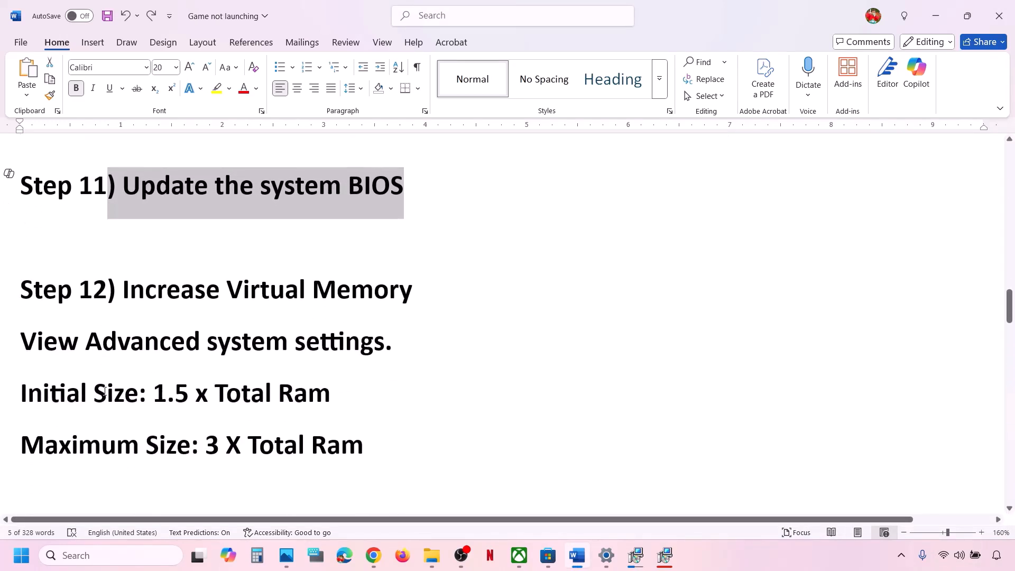
{"action": "left_click", "coordinate": [702, 547]}
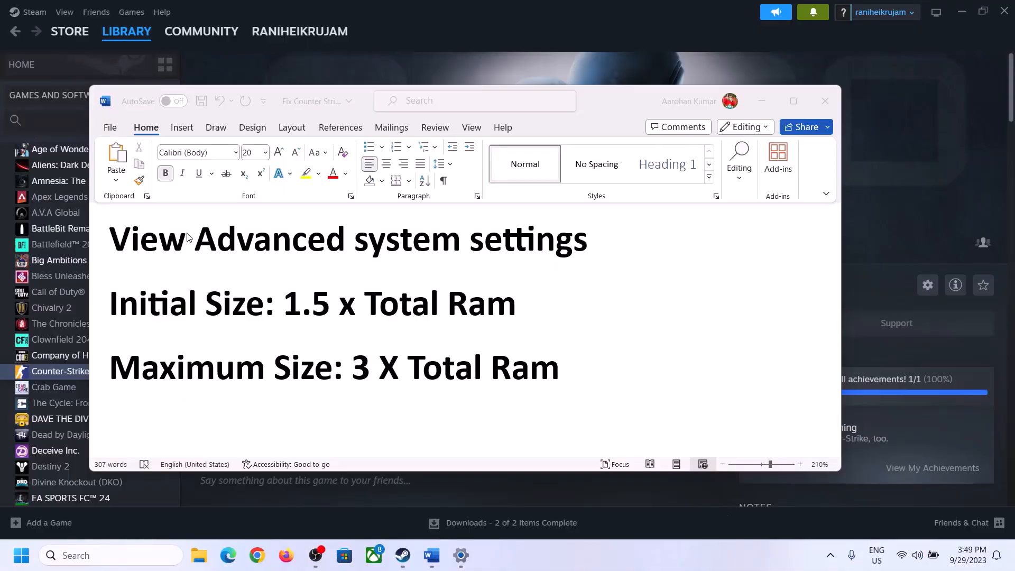
Step: Search Windows for 'View advanced system settings', copied from the checklist, to open System Properties
{"action": "left_click", "coordinate": [144, 246]}
{"action": "left_click_drag", "start_coordinate": [120, 244], "coordinate": [555, 257]}
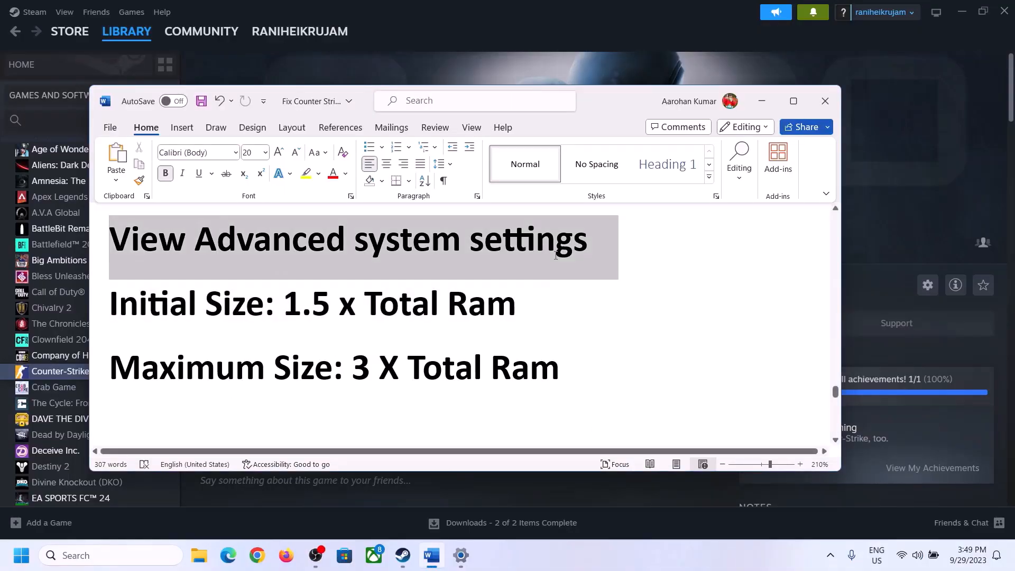
{"action": "key", "text": "ctrl+c"}
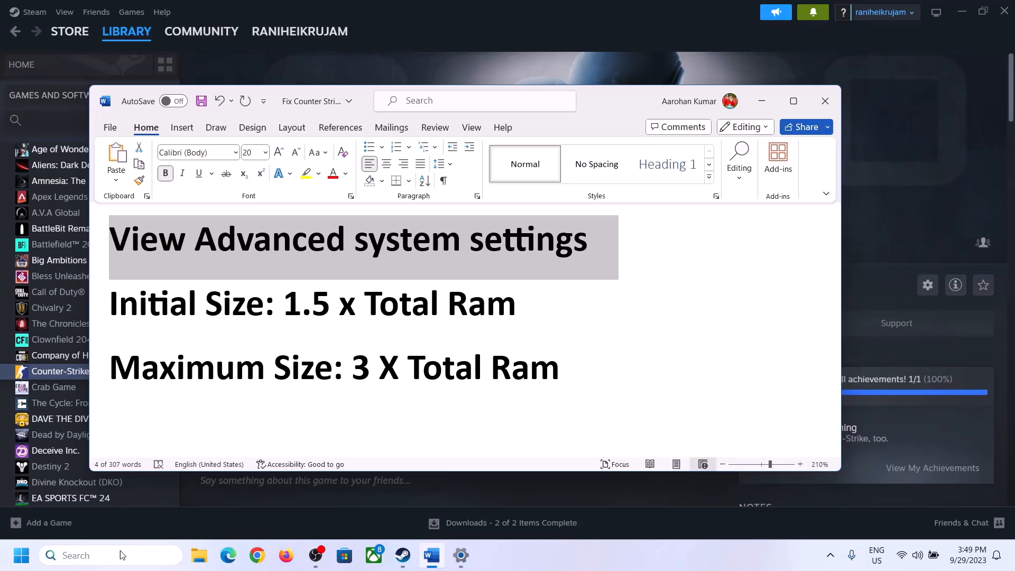
{"action": "left_click", "coordinate": [120, 556]}
{"action": "key", "text": "ctrl+v"}
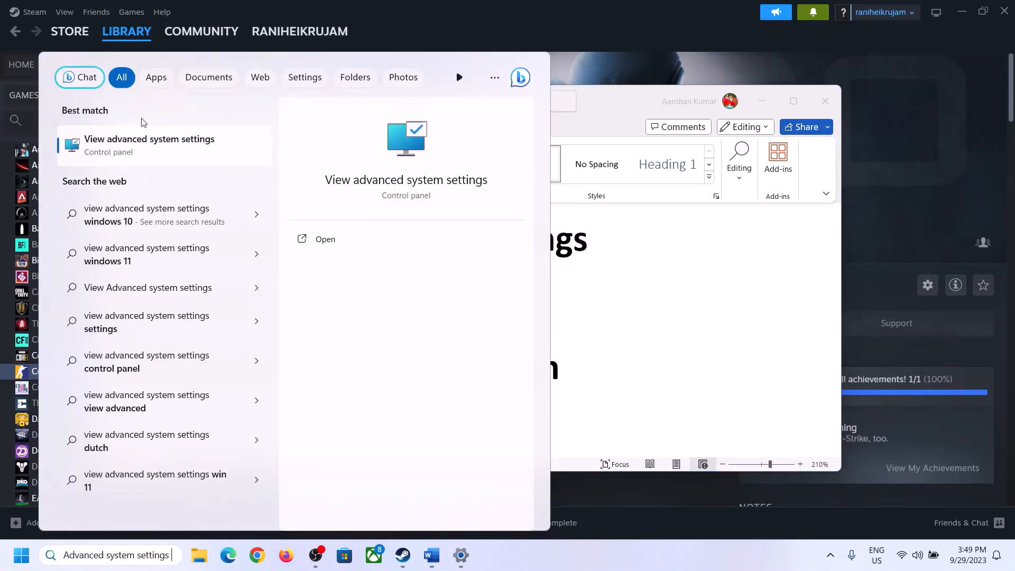
{"action": "left_click", "coordinate": [142, 150]}
Step: In Virtual Memory, turn off automatic paging file management and choose Custom size for drive C:
{"action": "left_click_drag", "start_coordinate": [211, 105], "coordinate": [453, 184]}
{"action": "left_click", "coordinate": [568, 267]}
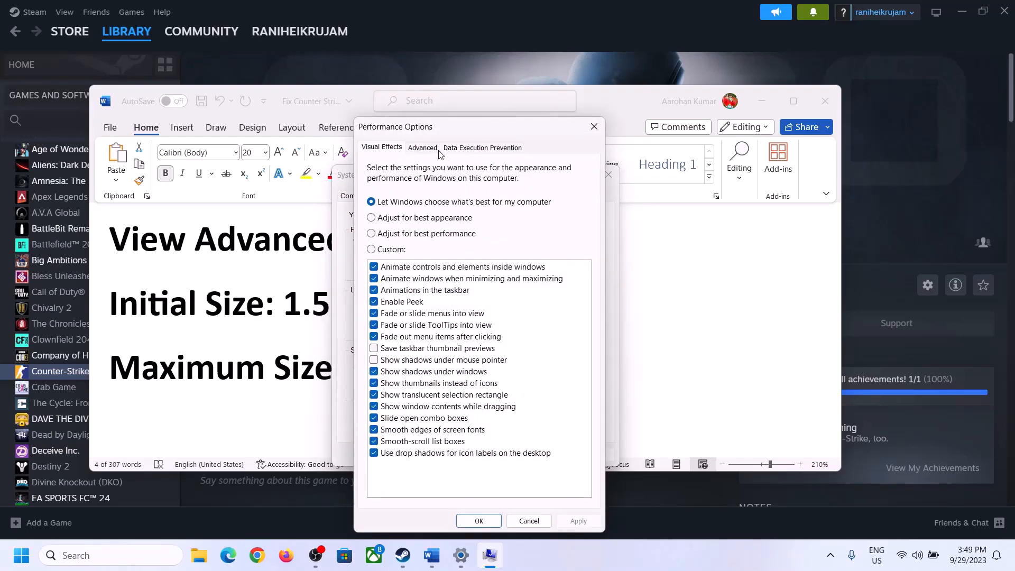
{"action": "left_click", "coordinate": [423, 148]}
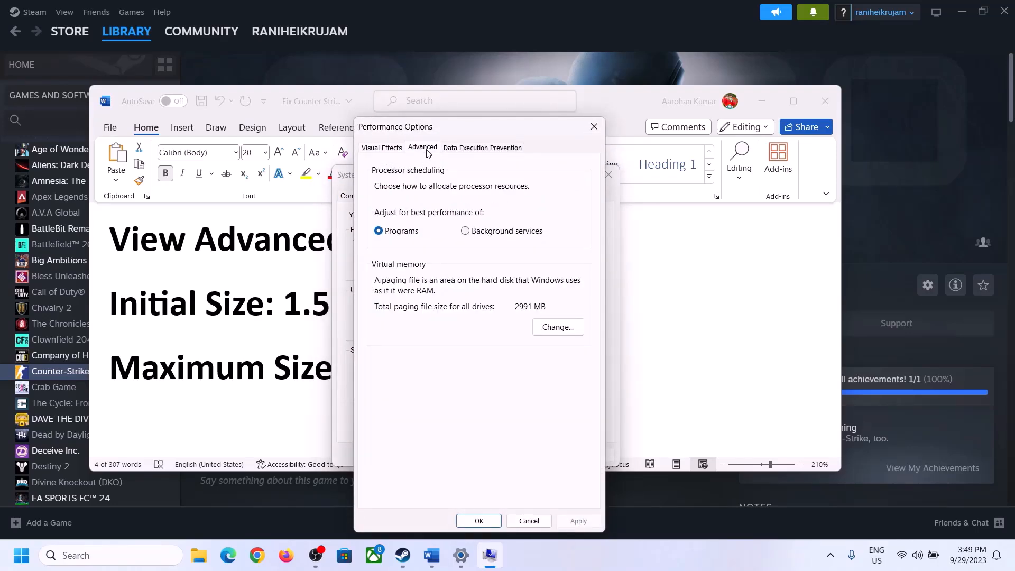
{"action": "left_click", "coordinate": [562, 328]}
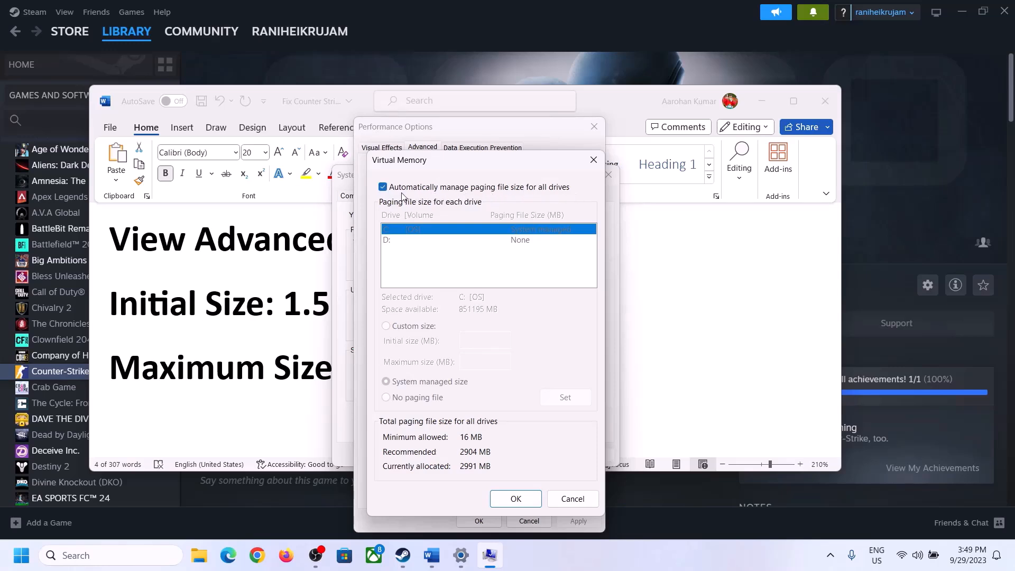
{"action": "left_click", "coordinate": [383, 187]}
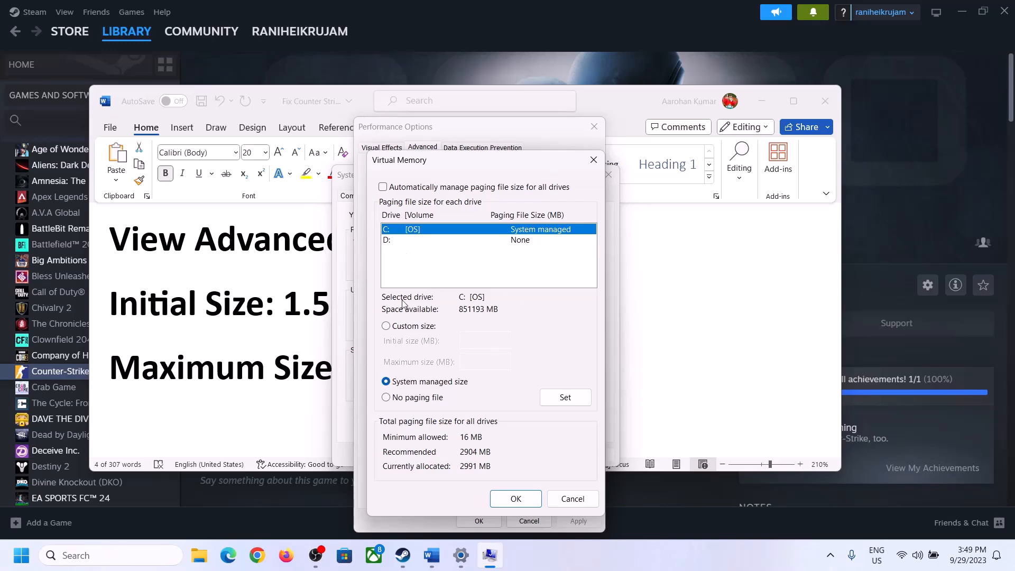
{"action": "left_click", "coordinate": [387, 327]}
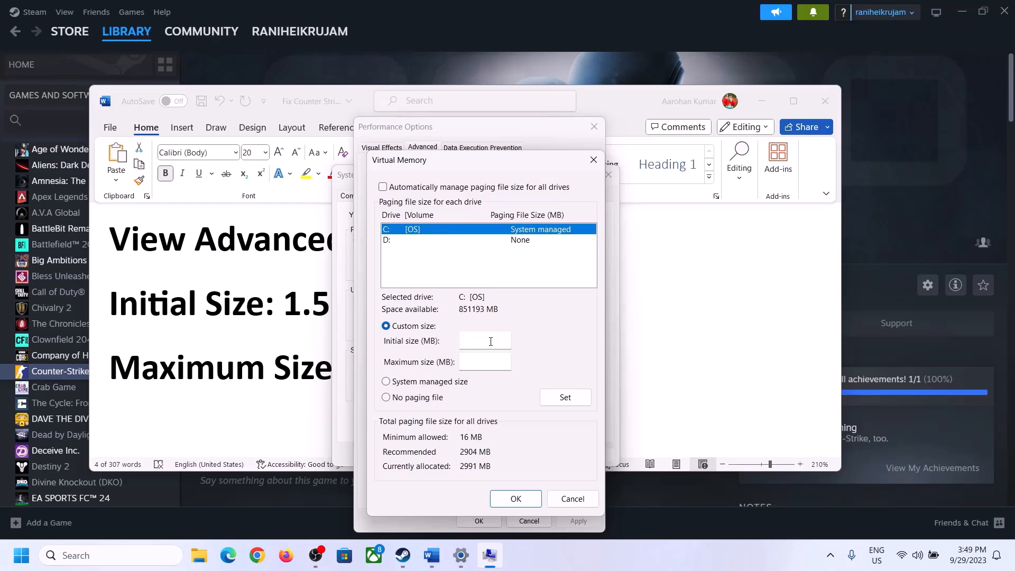
{"action": "left_click", "coordinate": [276, 315]}
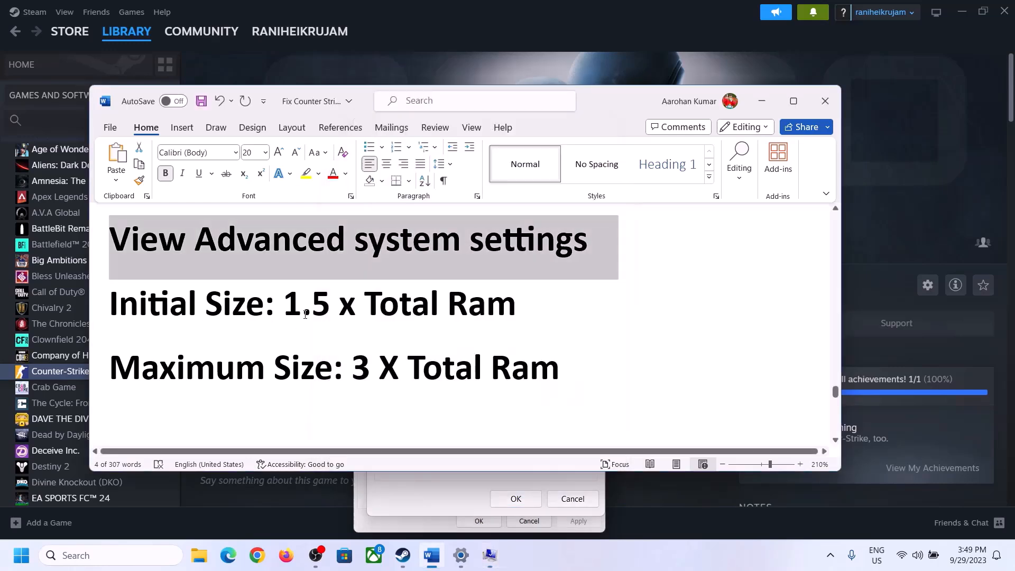
{"action": "left_click_drag", "start_coordinate": [284, 305], "coordinate": [470, 316]}
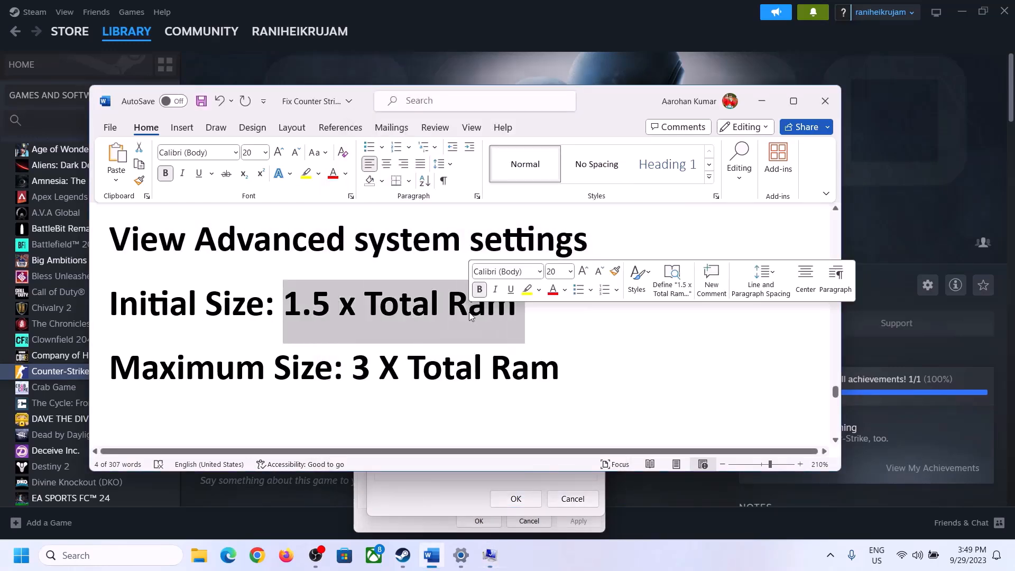
Step: Look up the installed RAM, 16.0 GB, on the Settings System > About page
{"action": "left_click", "coordinate": [462, 557]}
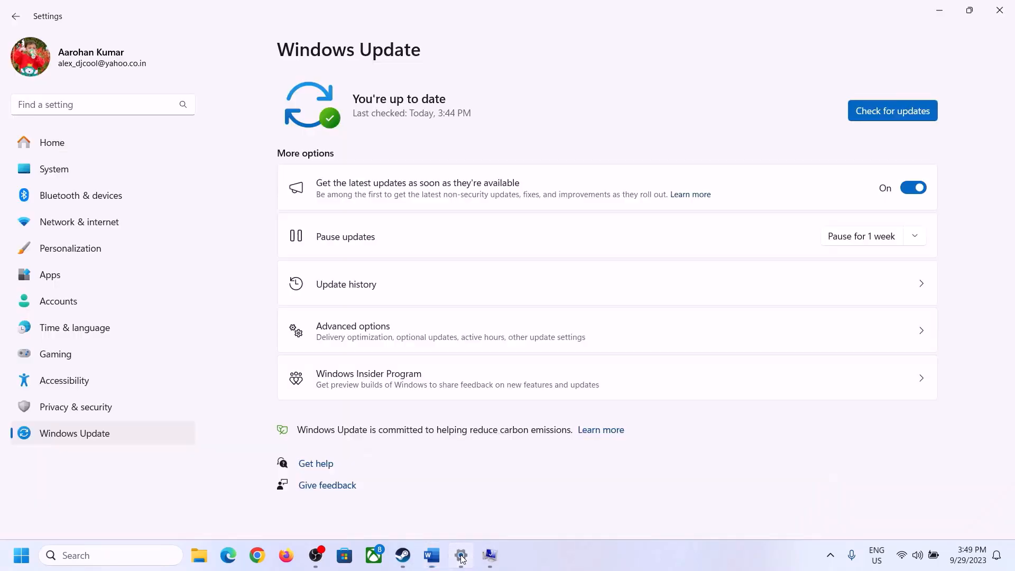
{"action": "left_click", "coordinate": [47, 178]}
{"action": "scroll", "coordinate": [349, 445], "scroll_direction": "down", "scroll_amount": 8}
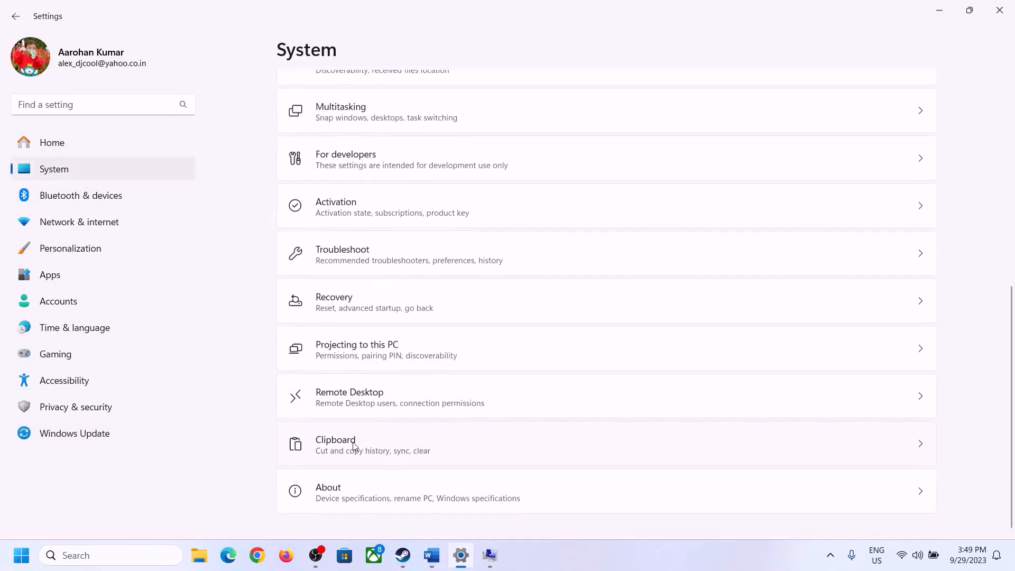
{"action": "left_click", "coordinate": [335, 501]}
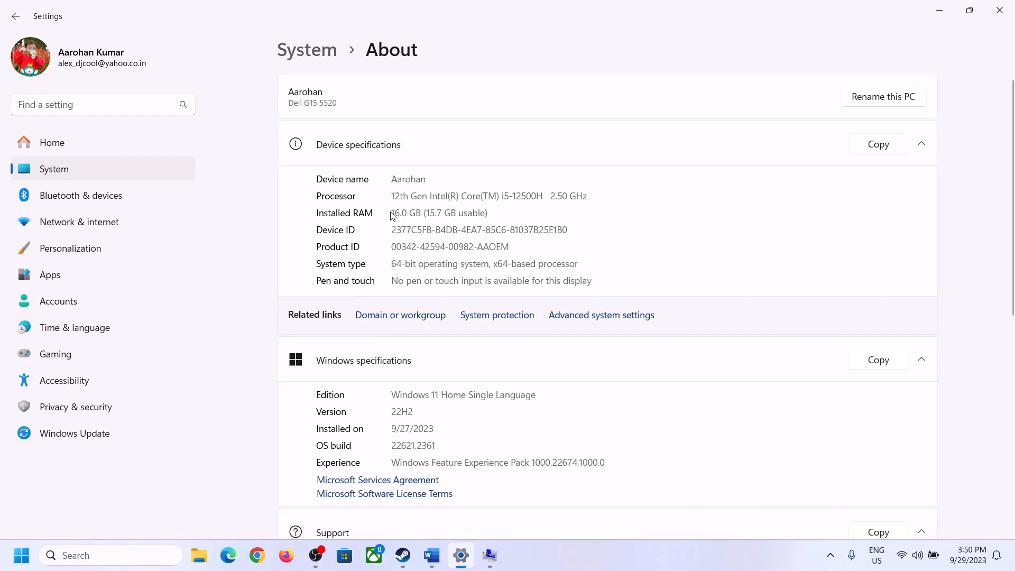
{"action": "left_click_drag", "start_coordinate": [399, 212], "coordinate": [388, 215]}
{"action": "left_click", "coordinate": [409, 214]}
{"action": "left_click_drag", "start_coordinate": [402, 209], "coordinate": [389, 213]}
{"action": "left_click", "coordinate": [491, 556]}
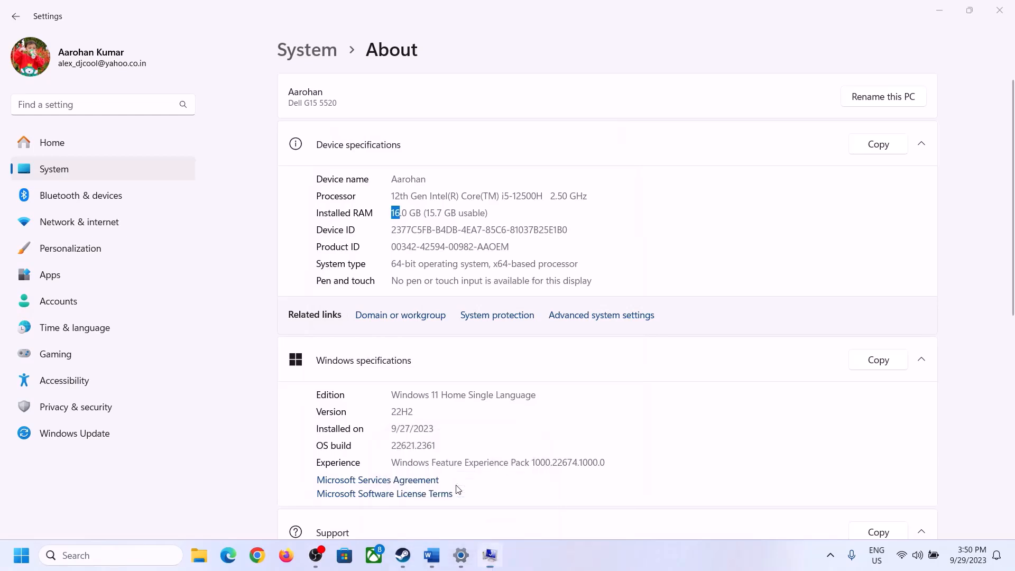
{"action": "key", "text": "super+r"}
Step: Launch Calculator via 'calc' and place it beside the Virtual Memory dialog
{"action": "type", "text": "cal"}
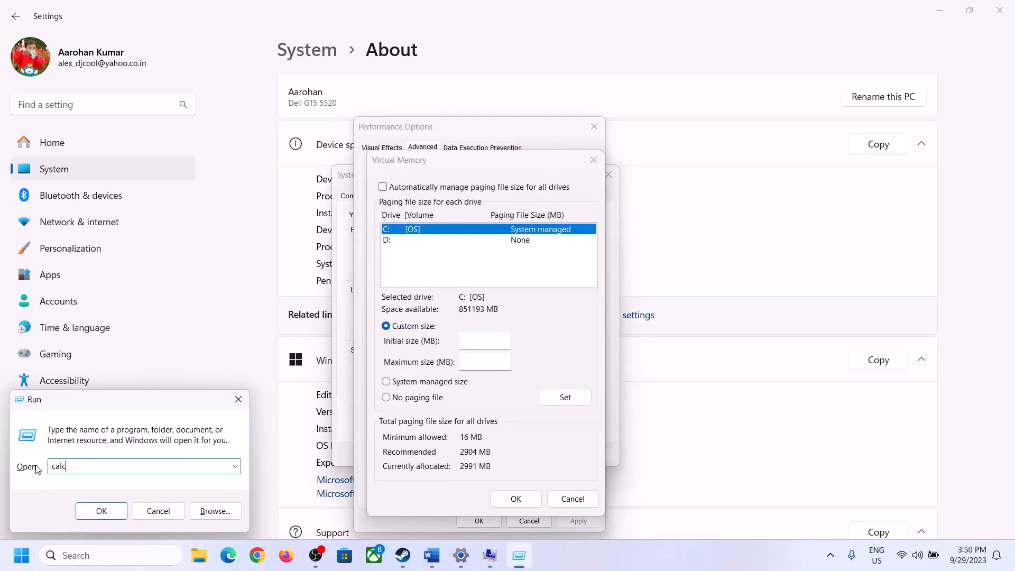
{"action": "left_click", "coordinate": [101, 511]}
{"action": "left_click_drag", "start_coordinate": [128, 22], "coordinate": [743, 178]}
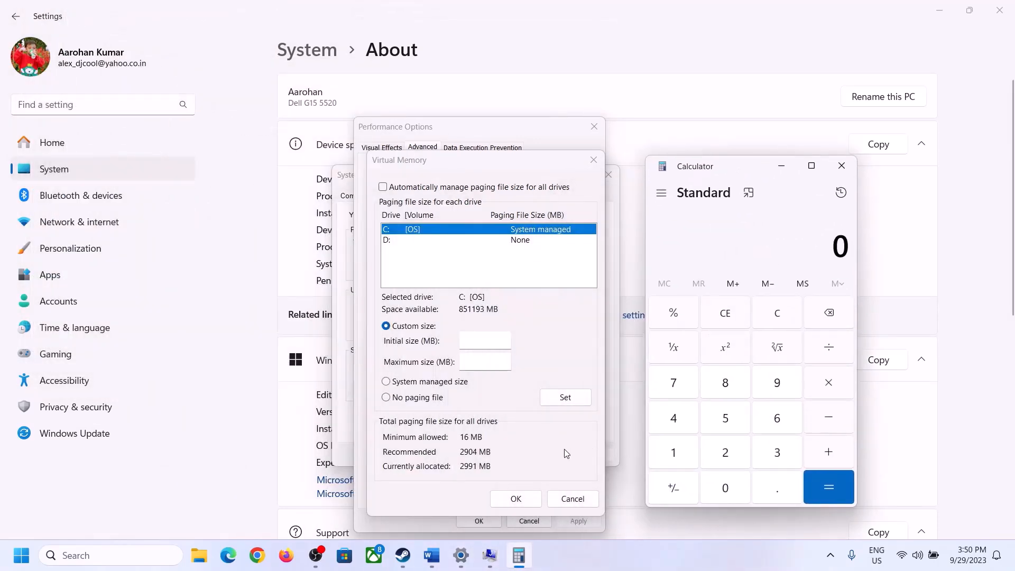
{"action": "left_click", "coordinate": [431, 556]}
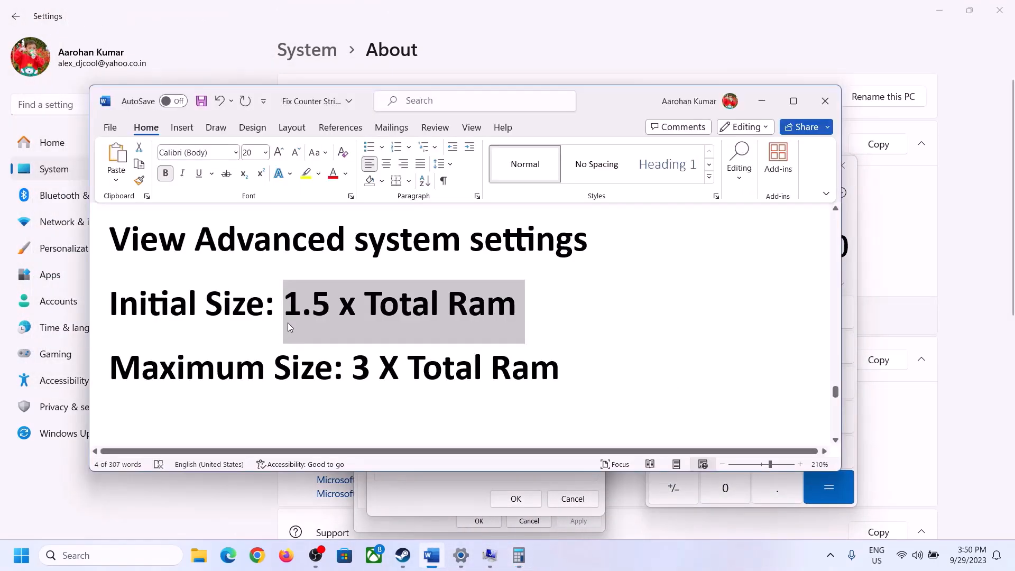
{"action": "key", "text": "alt+Tab"}
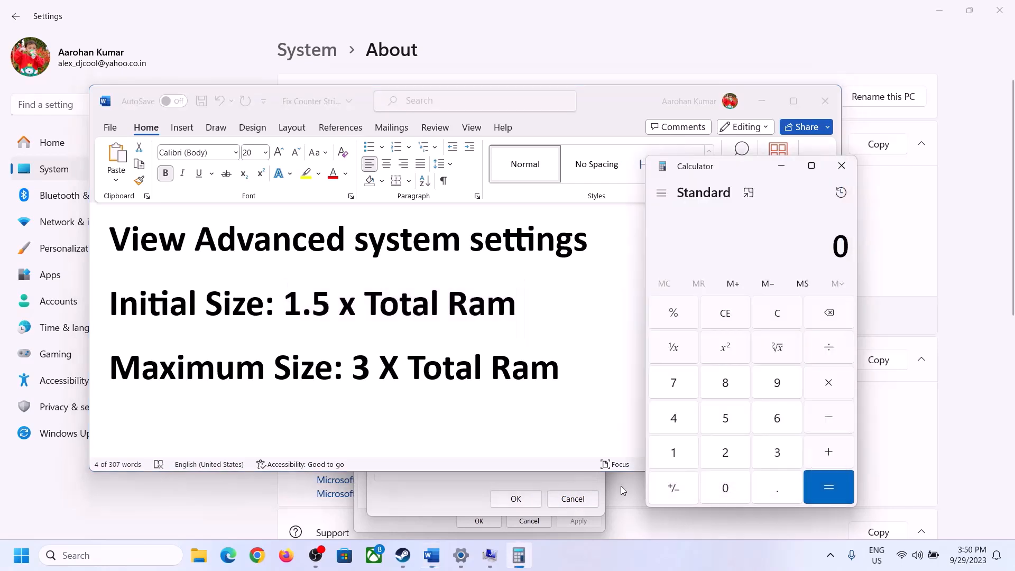
Step: Calculate 16 × 1024 = 16,384 MB in Calculator
{"action": "left_click", "coordinate": [675, 456]}
{"action": "left_click", "coordinate": [775, 423]}
{"action": "left_click", "coordinate": [779, 321]}
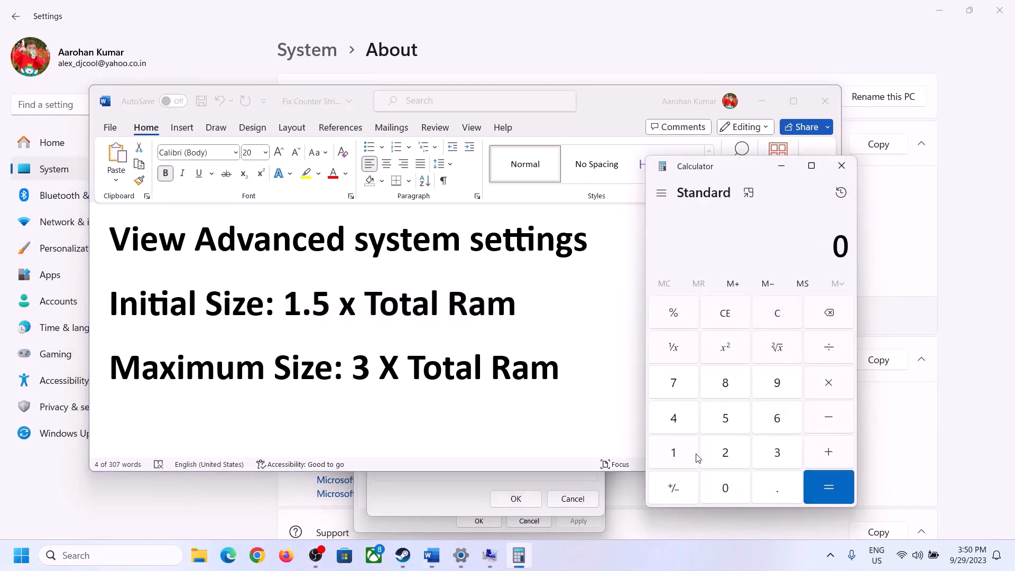
{"action": "left_click", "coordinate": [682, 454]}
{"action": "left_click", "coordinate": [777, 419]}
{"action": "left_click", "coordinate": [830, 390]}
{"action": "left_click", "coordinate": [674, 454]}
{"action": "left_click", "coordinate": [735, 499]}
{"action": "left_click", "coordinate": [730, 458]}
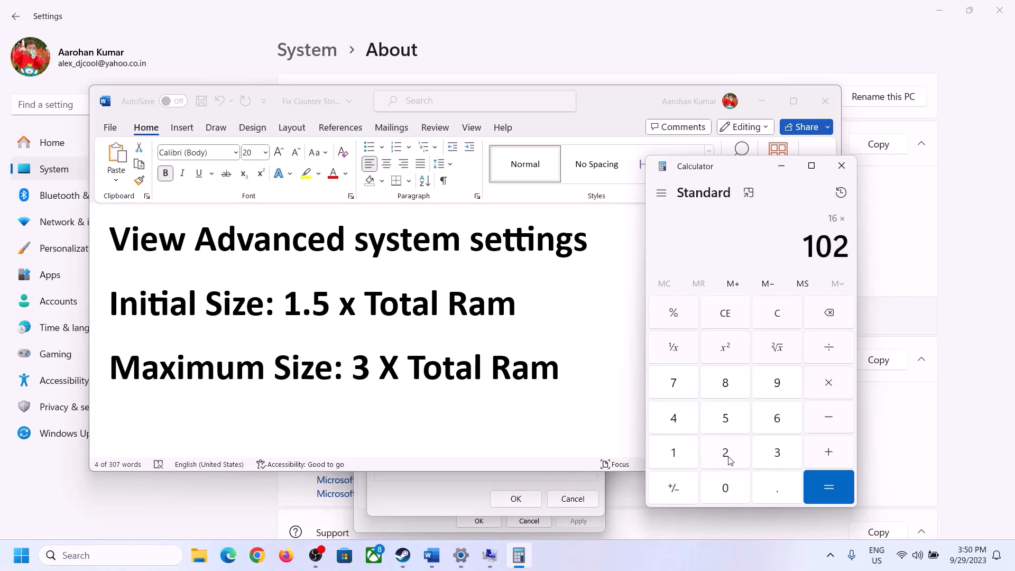
{"action": "left_click", "coordinate": [679, 419]}
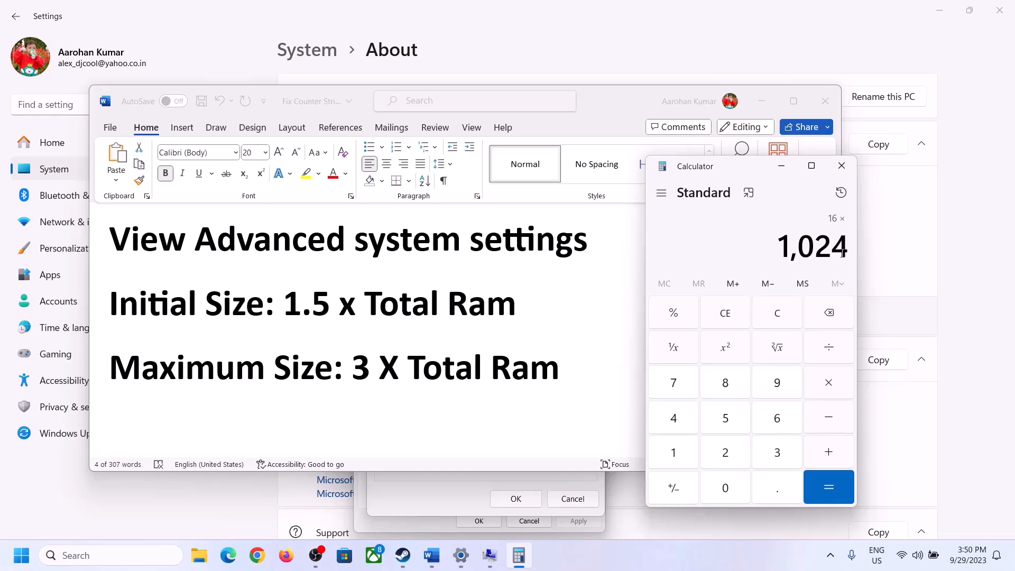
{"action": "left_click", "coordinate": [829, 492]}
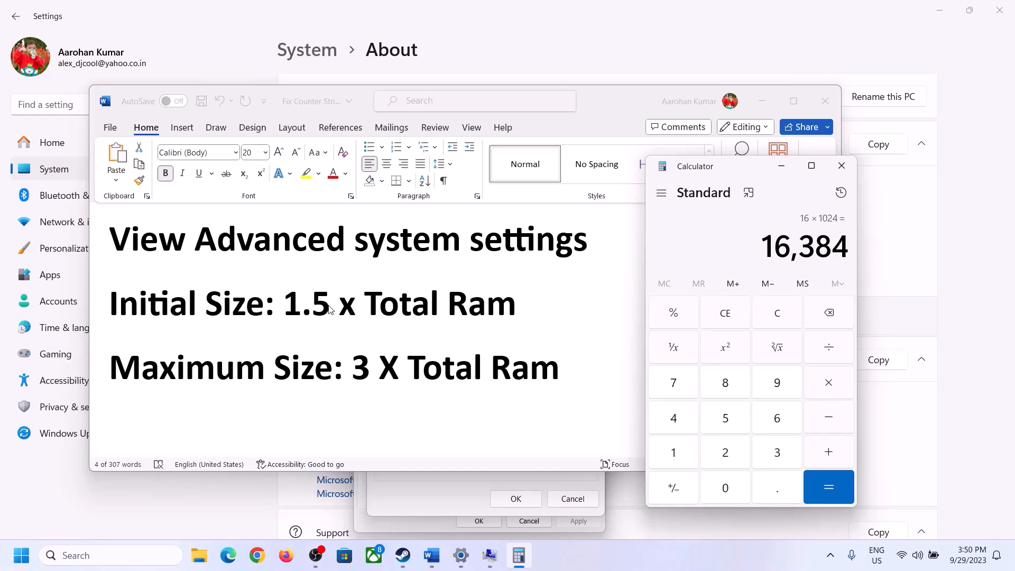
Step: Multiply 16,384 by 1.5 to get the 24,576 MB initial size
{"action": "left_click", "coordinate": [831, 389]}
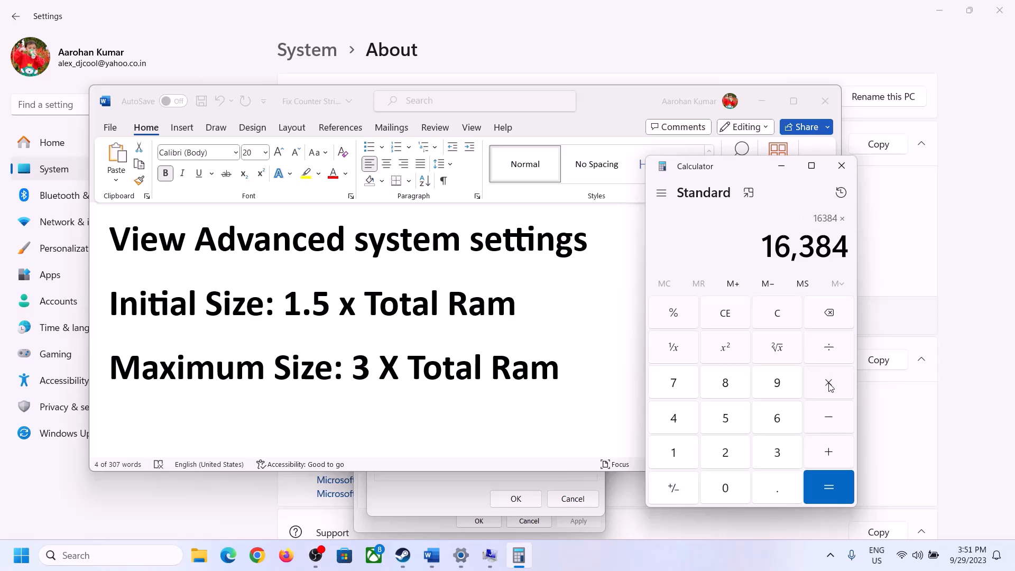
{"action": "left_click", "coordinate": [688, 456]}
{"action": "left_click", "coordinate": [774, 489]}
{"action": "left_click", "coordinate": [739, 428]}
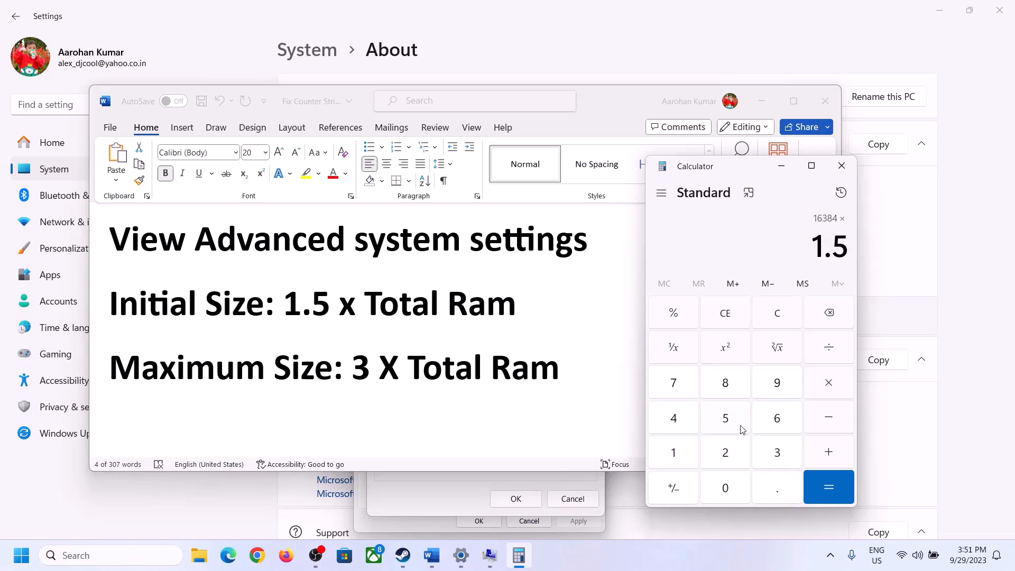
{"action": "left_click", "coordinate": [828, 484]}
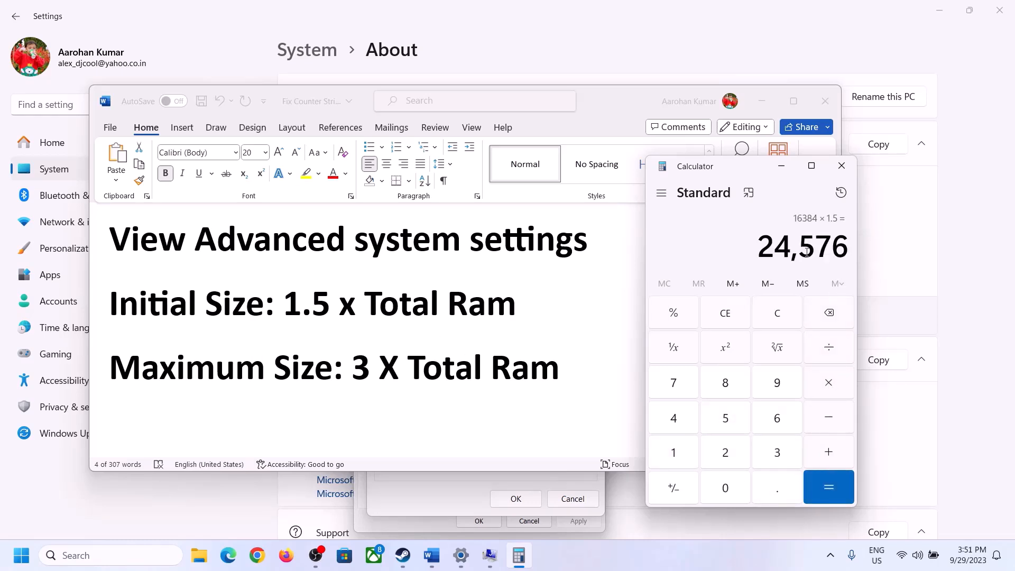
{"action": "left_click", "coordinate": [468, 479]}
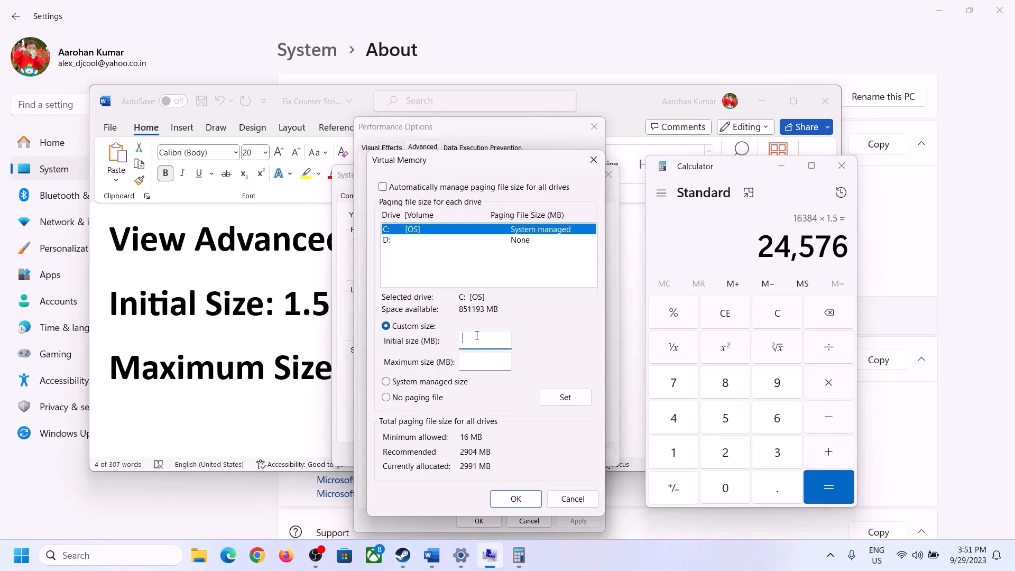
Step: Finish entering the 24576 initial size and clear the Calculator
{"action": "type", "text": "24576"}
{"action": "left_click", "coordinate": [509, 361]}
{"action": "left_click", "coordinate": [292, 374]}
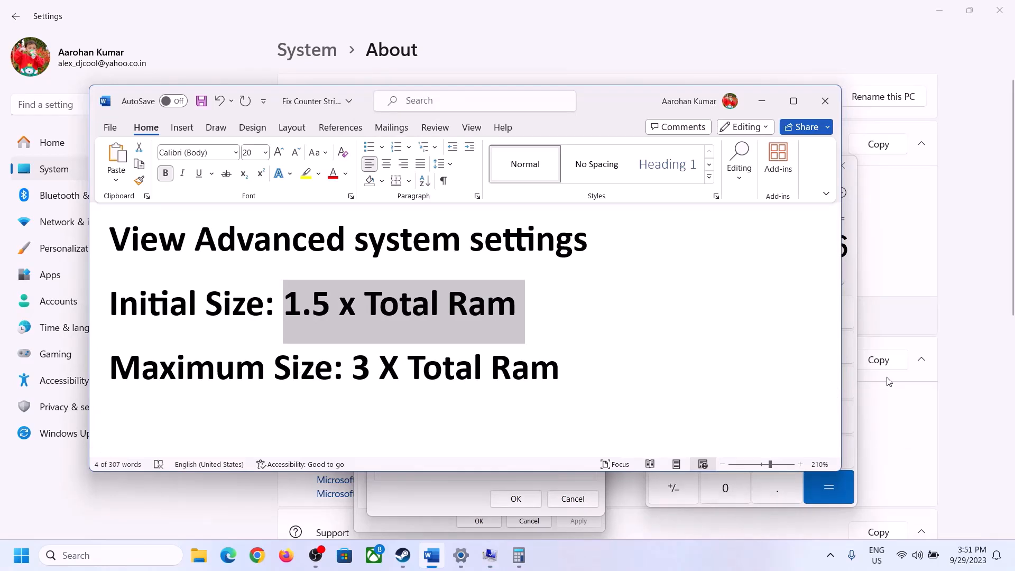
{"action": "left_click", "coordinate": [853, 280]}
{"action": "left_click", "coordinate": [787, 310]}
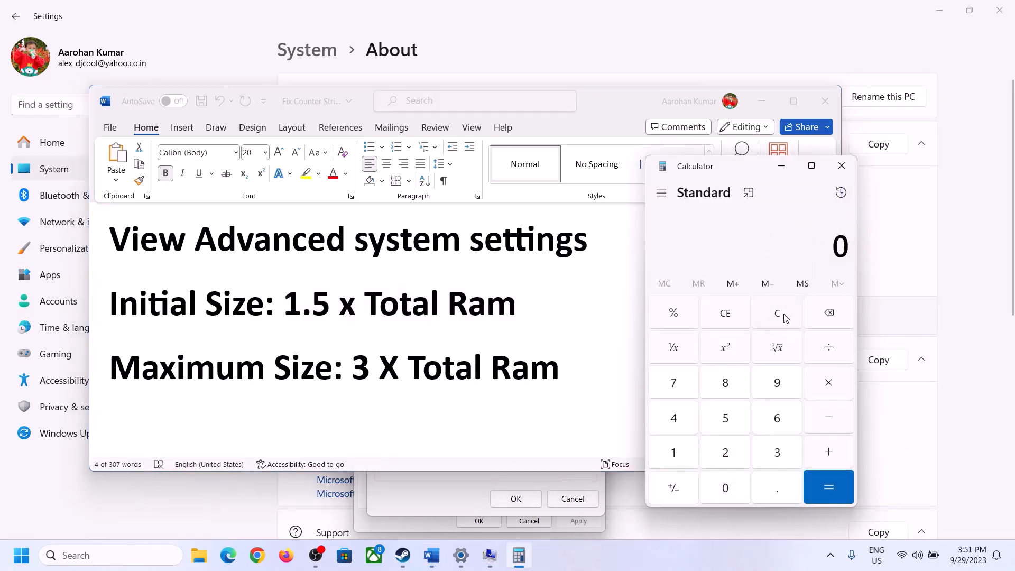
{"action": "left_click", "coordinate": [462, 555]}
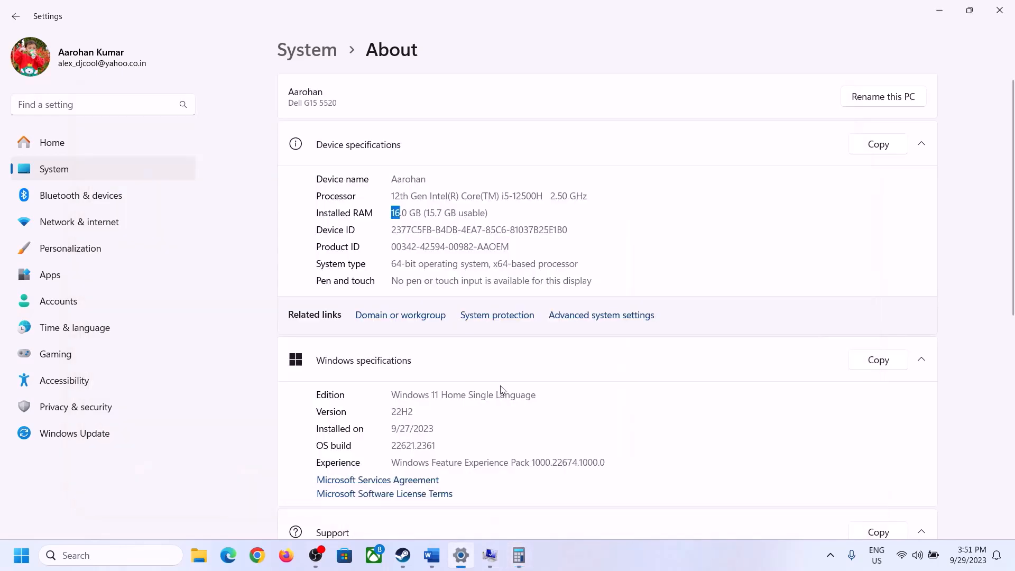
{"action": "left_click", "coordinate": [518, 555]}
Step: Recalculate 16 × 1024 = 16,384 in Calculator
{"action": "left_click", "coordinate": [683, 448]}
{"action": "left_click", "coordinate": [761, 421]}
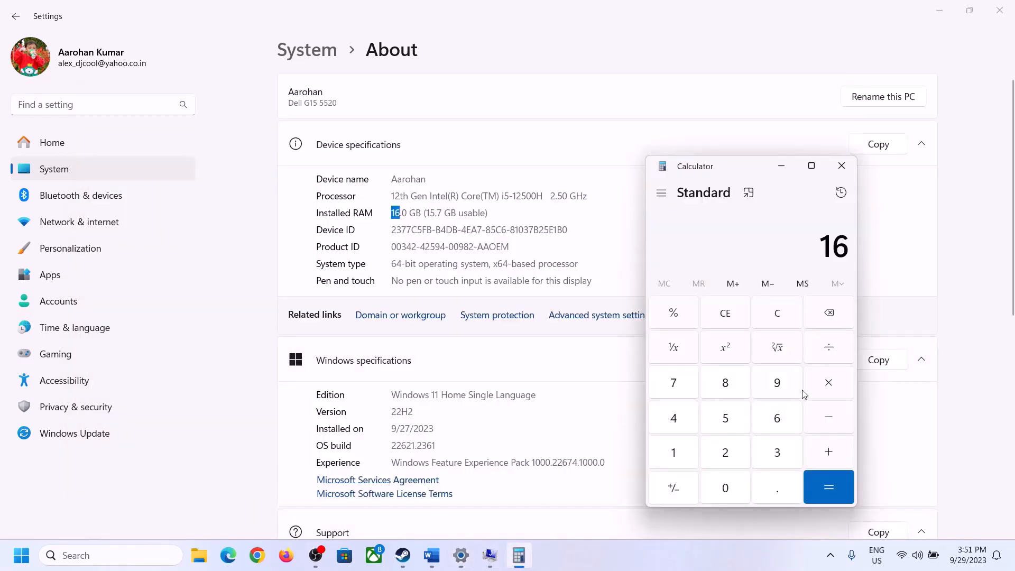
{"action": "left_click", "coordinate": [829, 383]}
{"action": "left_click", "coordinate": [676, 451]}
{"action": "left_click", "coordinate": [715, 482]}
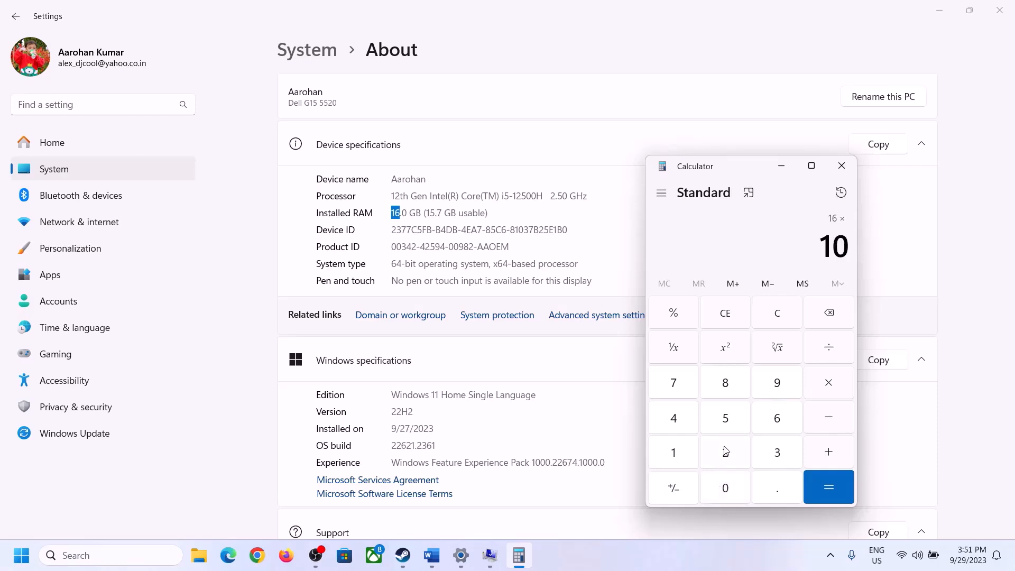
{"action": "left_click", "coordinate": [725, 451]}
{"action": "left_click", "coordinate": [674, 417]}
{"action": "left_click", "coordinate": [820, 496]}
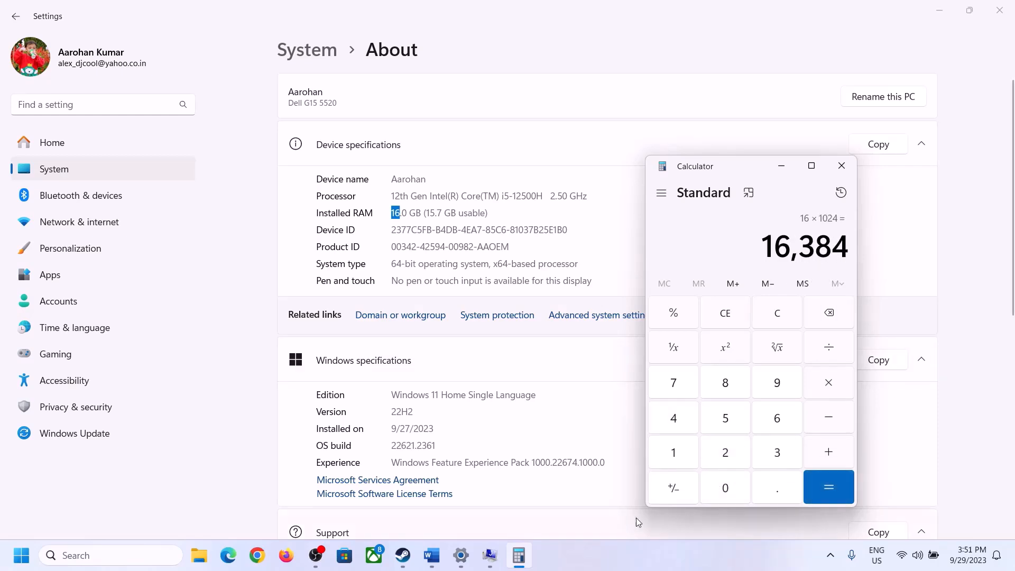
Step: Multiply 16,384 by 3 to get the 49,152 MB maximum size
{"action": "left_click", "coordinate": [432, 556]}
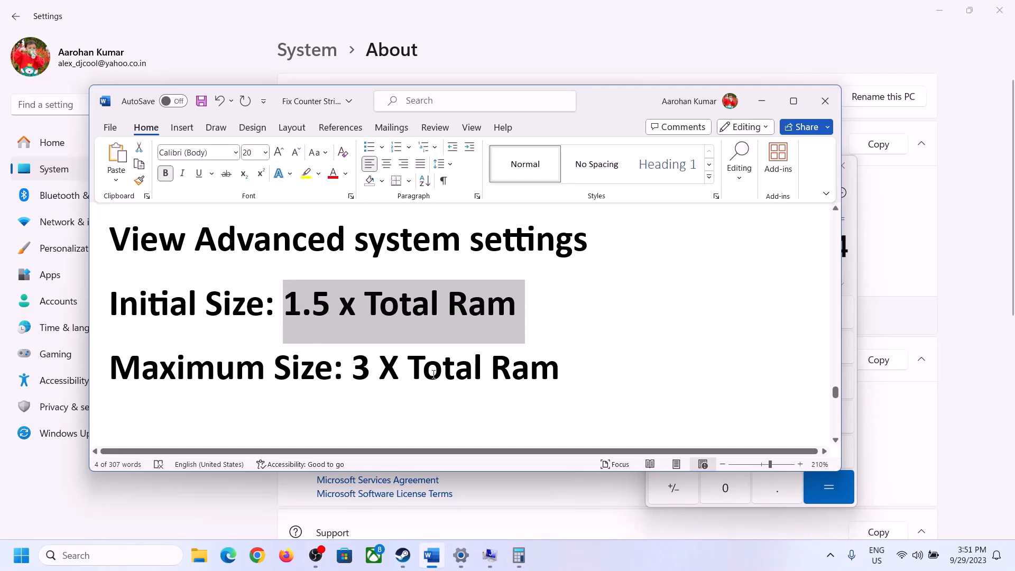
{"action": "left_click", "coordinate": [519, 555]}
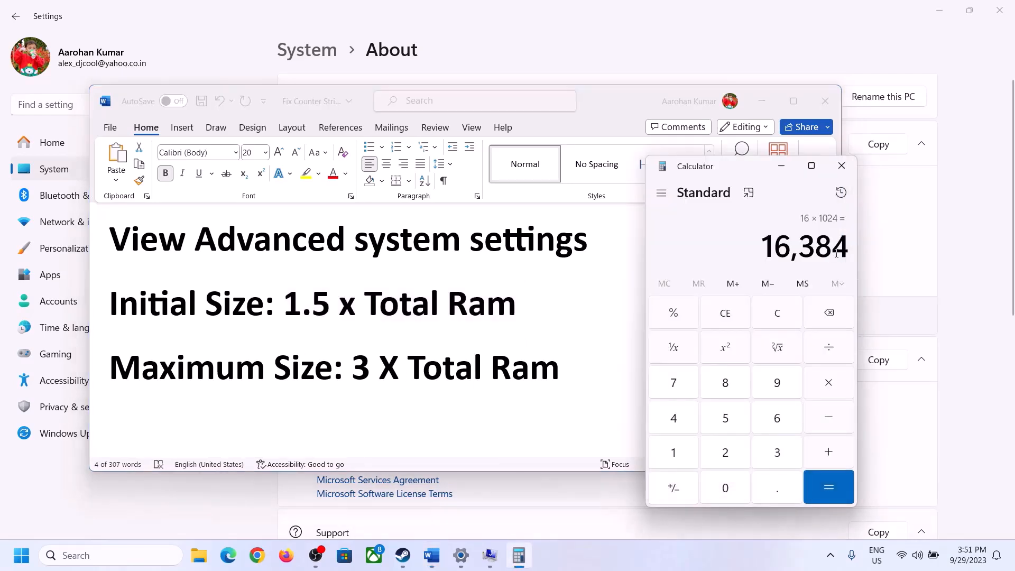
{"action": "left_click", "coordinate": [829, 382]}
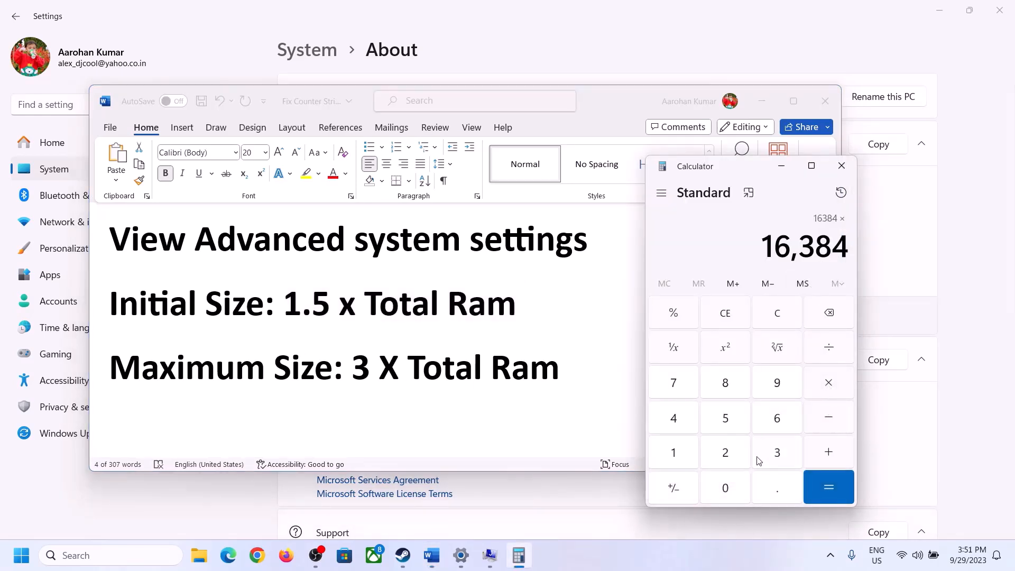
{"action": "left_click", "coordinate": [778, 453]}
{"action": "left_click", "coordinate": [842, 487]}
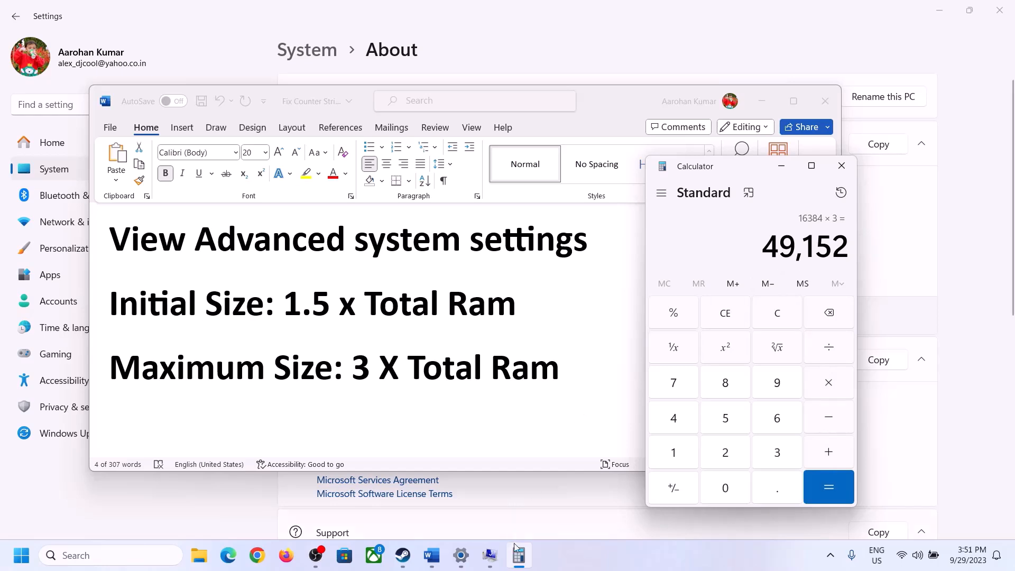
{"action": "left_click", "coordinate": [490, 555]}
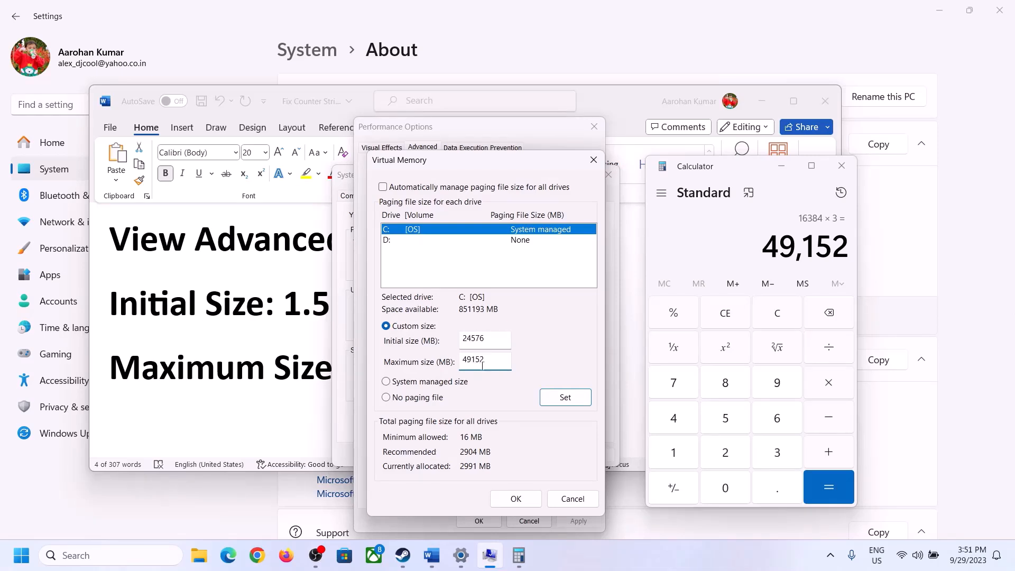
Step: Set drive C's 24576–49152 MB paging file, confirm all dialogs, and decline the restart
{"action": "left_click", "coordinate": [565, 399]}
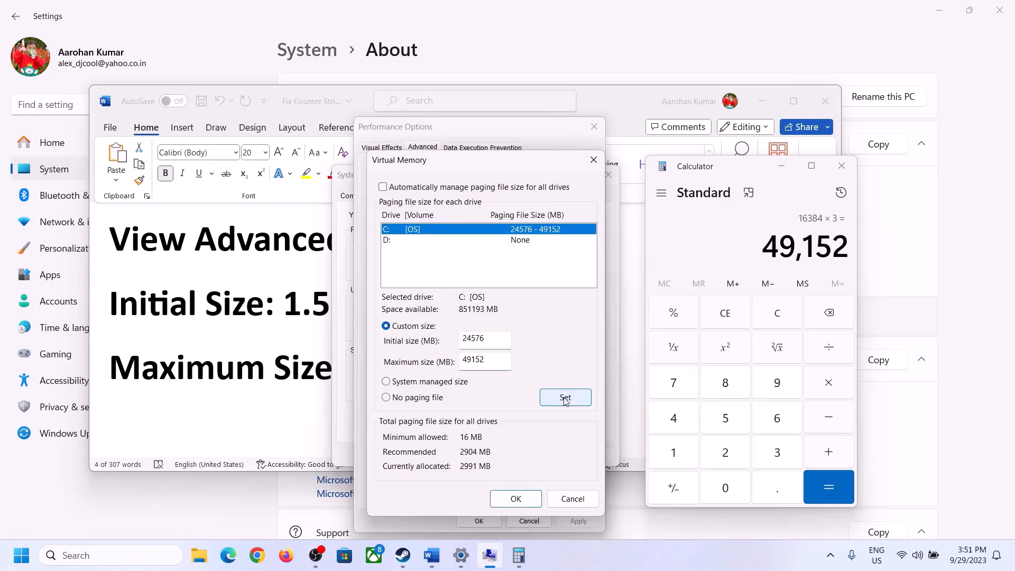
{"action": "left_click", "coordinate": [517, 500]}
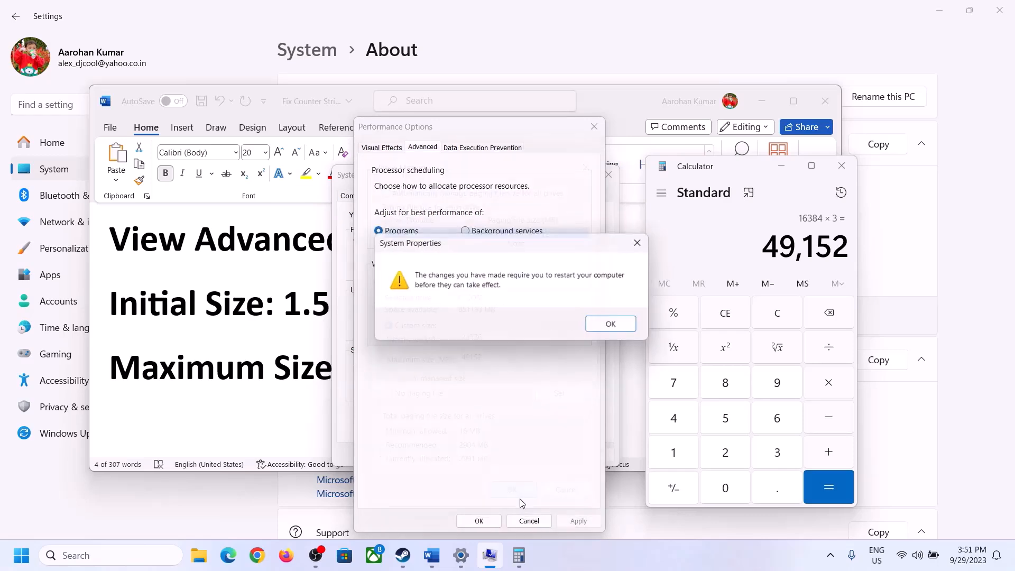
{"action": "left_click", "coordinate": [616, 328]}
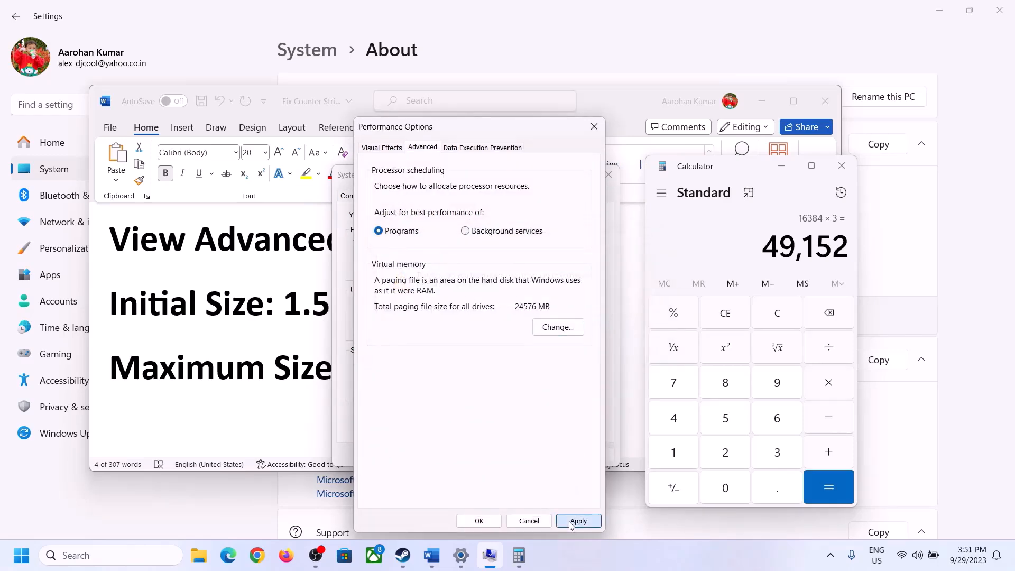
{"action": "left_click", "coordinate": [579, 521]}
{"action": "left_click", "coordinate": [483, 522]}
{"action": "left_click", "coordinate": [479, 454]}
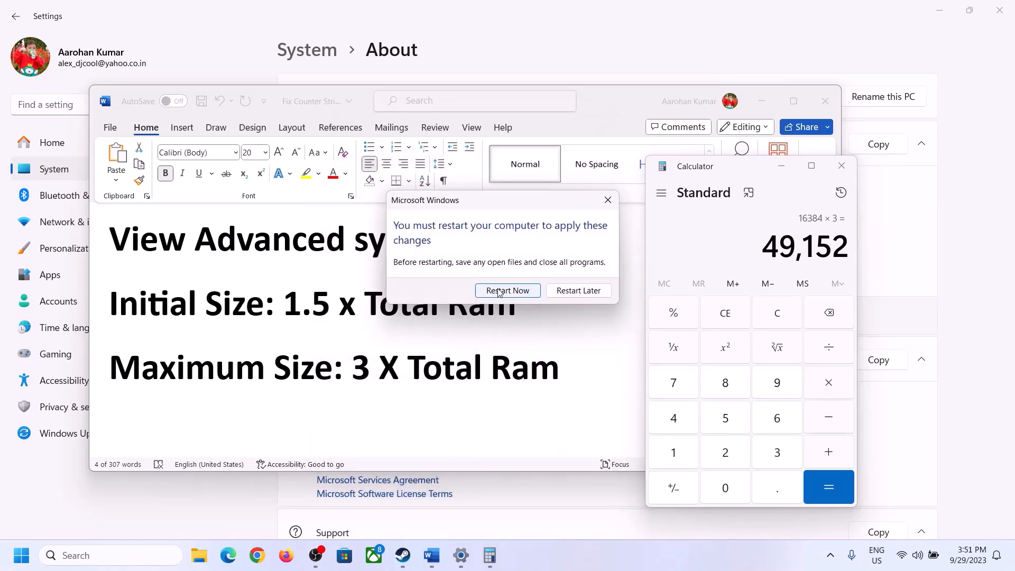
{"action": "left_click", "coordinate": [607, 199]}
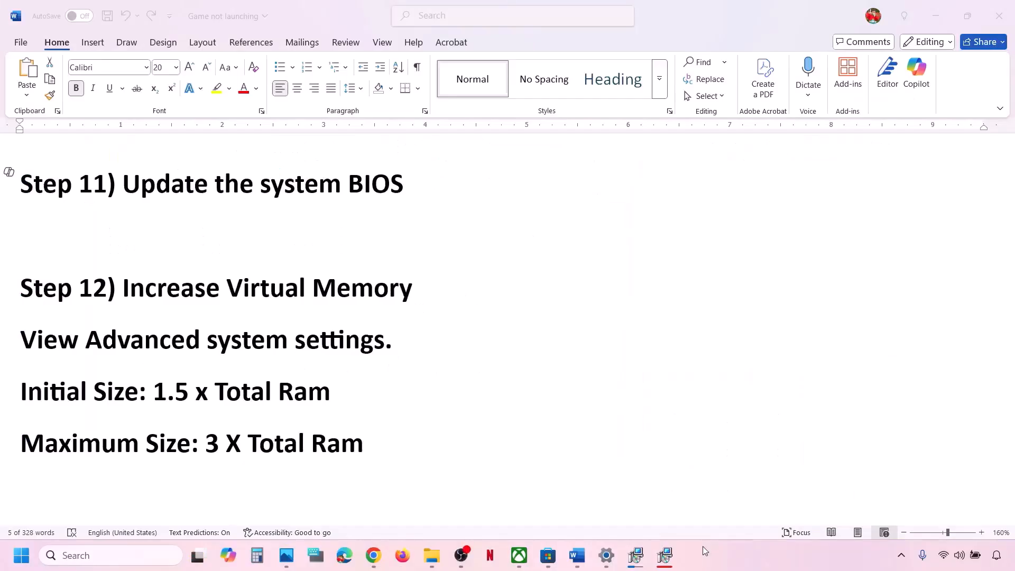
Step: Set the Step 13 Microsoft Store cache path line to 12-point font
{"action": "scroll", "coordinate": [374, 321], "scroll_direction": "down", "scroll_amount": 3}
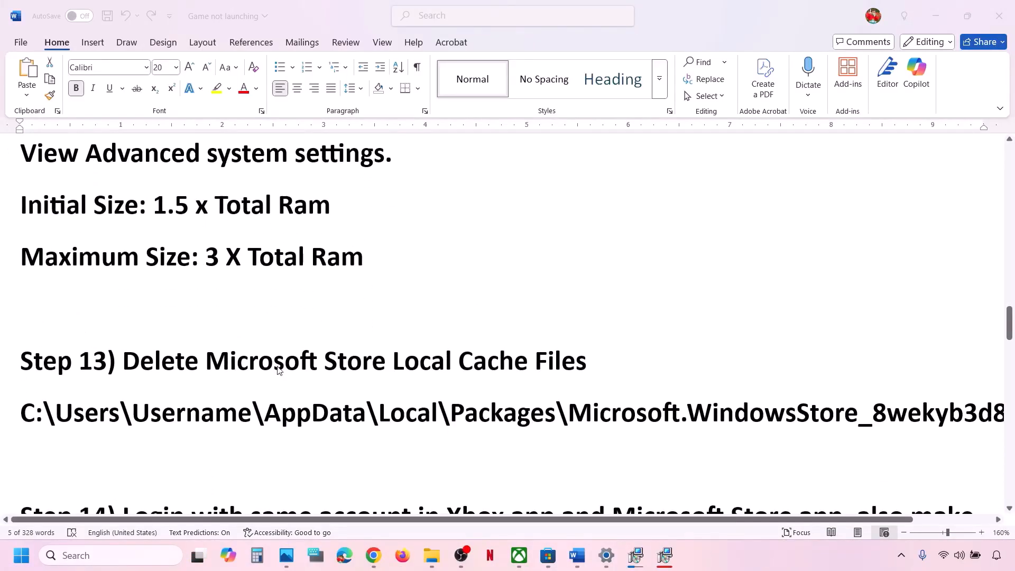
{"action": "triple_click", "coordinate": [525, 412]}
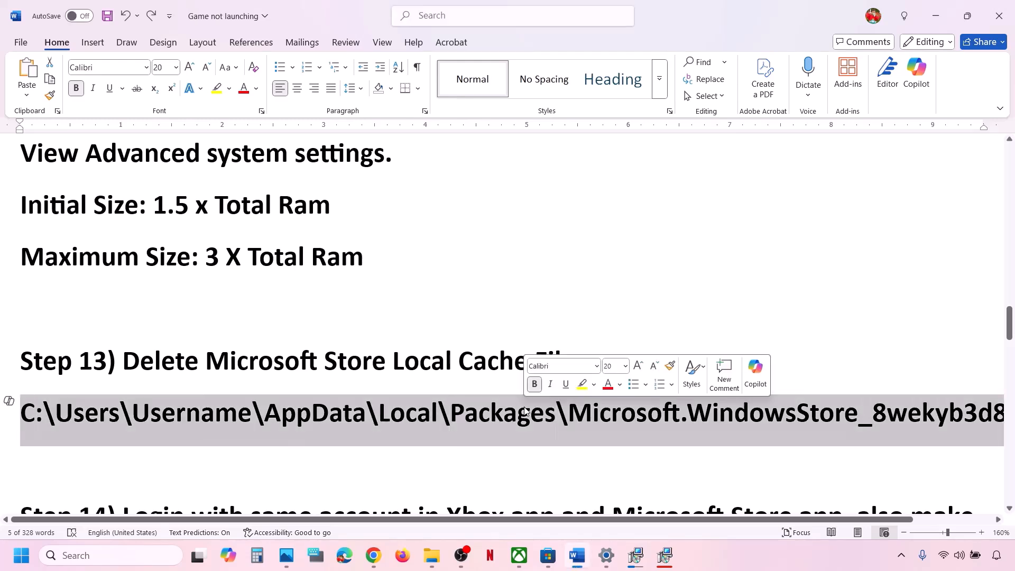
{"action": "left_click", "coordinate": [177, 68]}
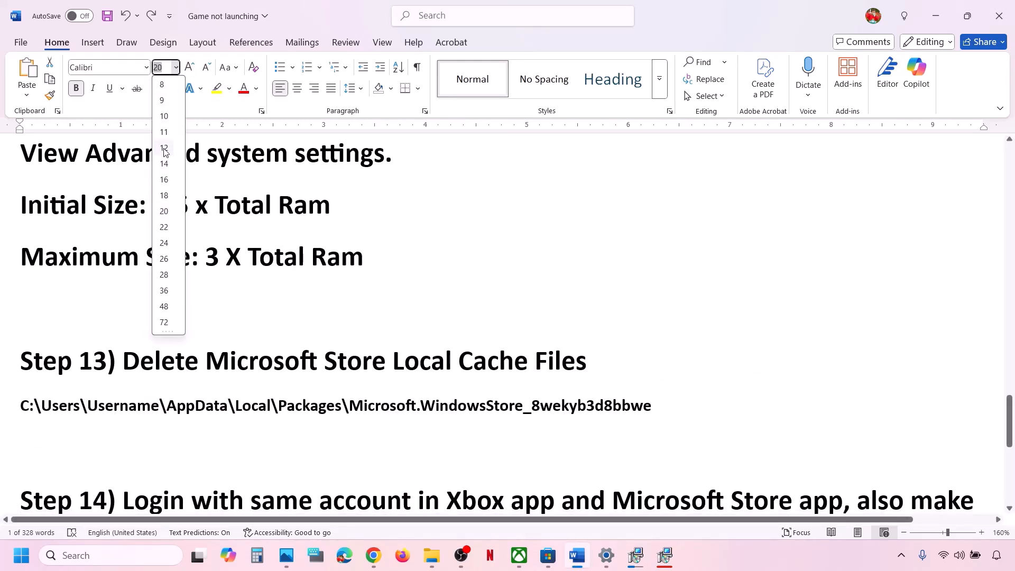
{"action": "left_click", "coordinate": [166, 153]}
{"action": "left_click", "coordinate": [432, 557]}
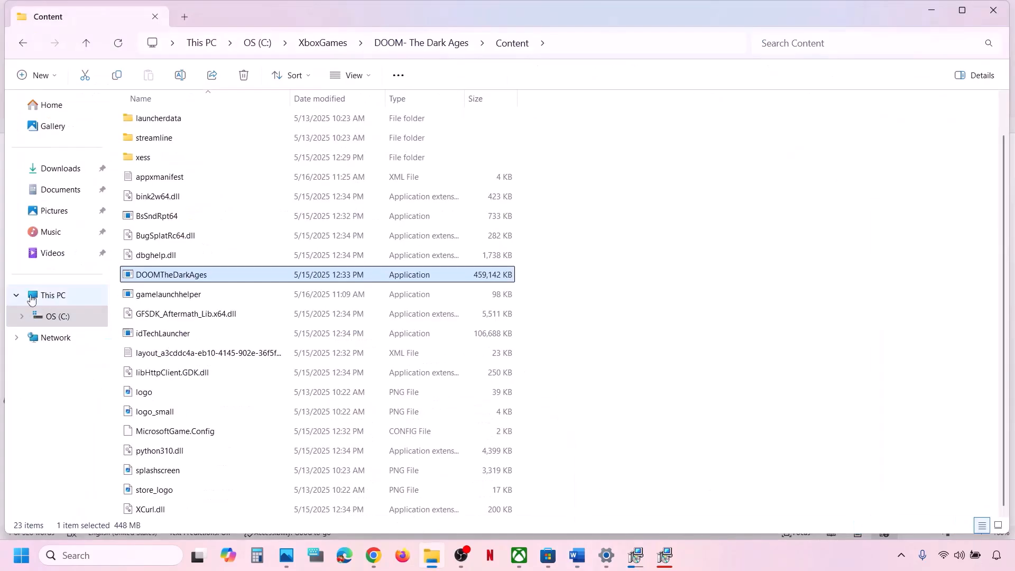
Step: Browse from This PC through C:\Users, the profile folder and AppData\Local into Packages
{"action": "left_click", "coordinate": [46, 294]}
{"action": "double_click", "coordinate": [223, 126]}
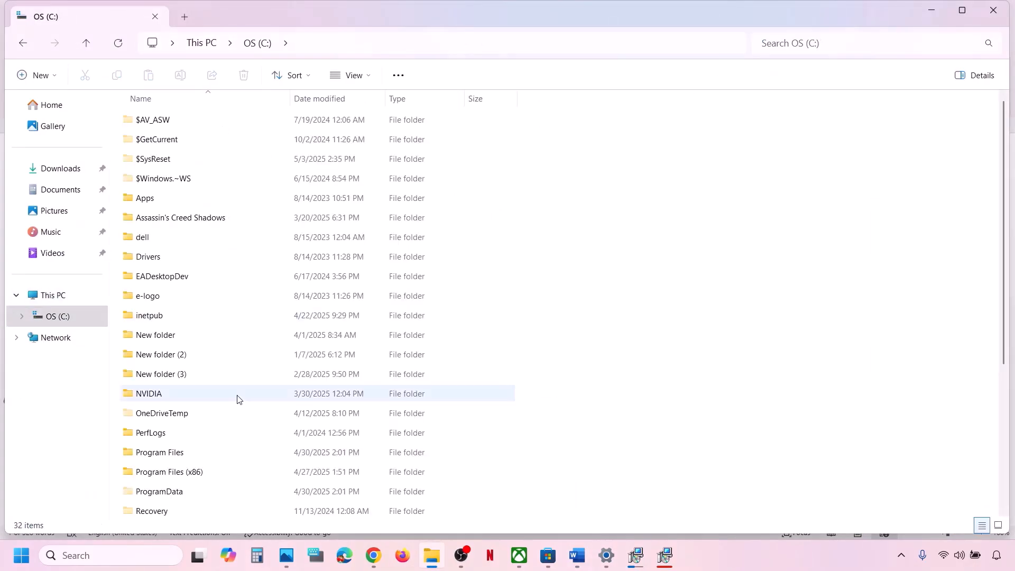
{"action": "scroll", "coordinate": [238, 399], "scroll_direction": "down", "scroll_amount": 3}
{"action": "scroll", "coordinate": [237, 400], "scroll_direction": "down", "scroll_amount": 1}
{"action": "double_click", "coordinate": [150, 353]}
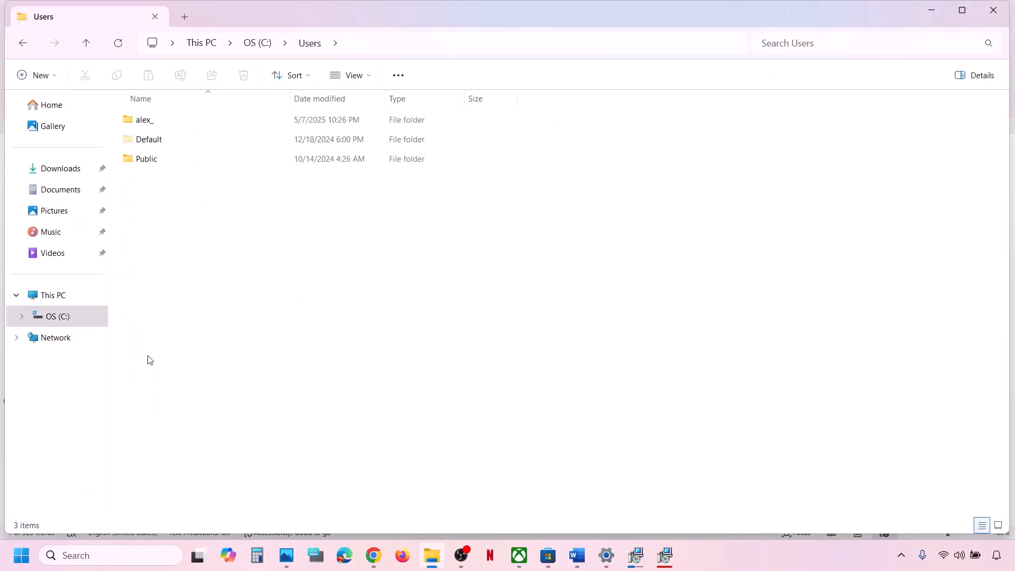
{"action": "double_click", "coordinate": [165, 126]}
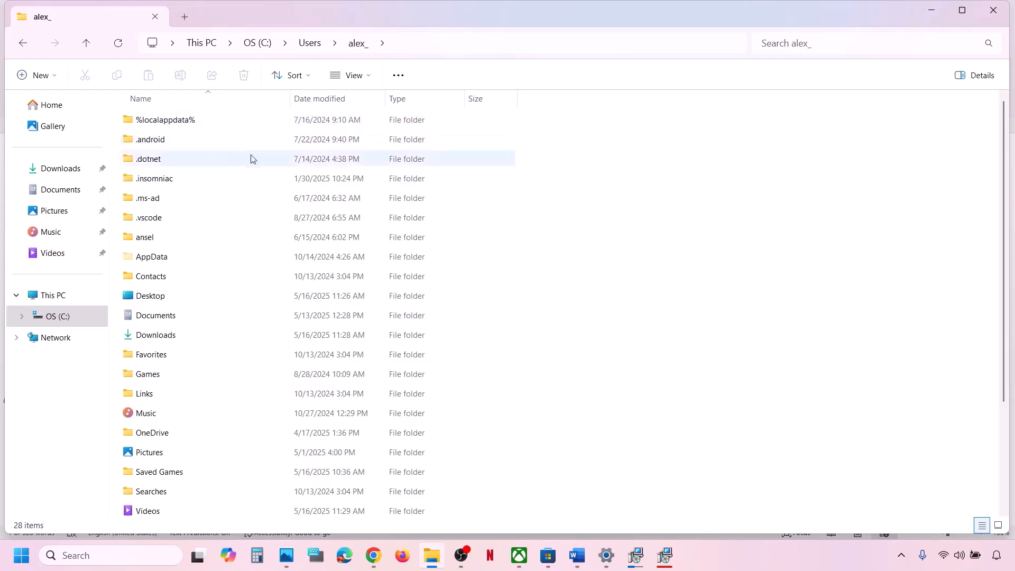
{"action": "left_click", "coordinate": [171, 259]}
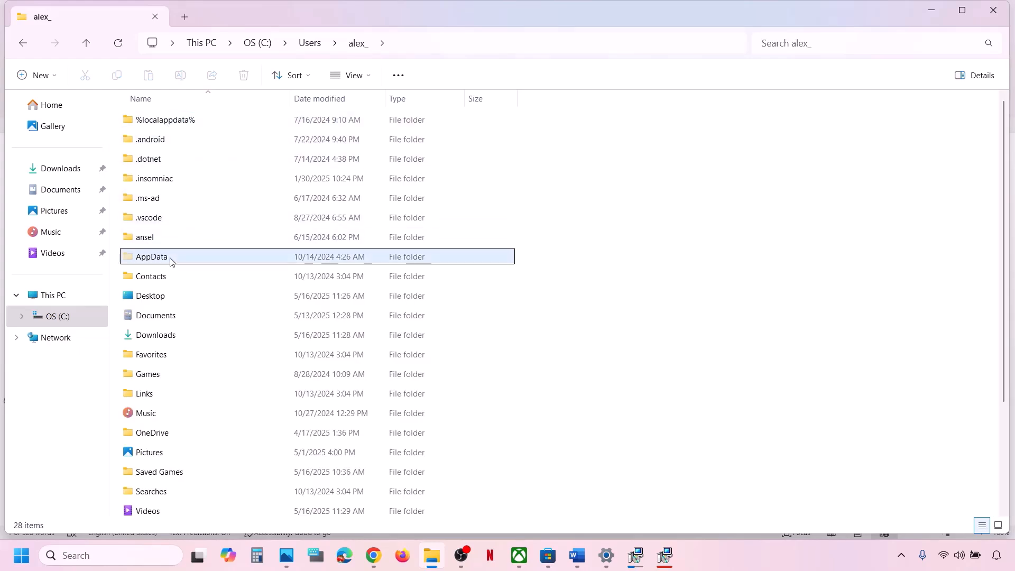
{"action": "left_click", "coordinate": [370, 79]}
{"action": "mouse_move", "coordinate": [370, 324]}
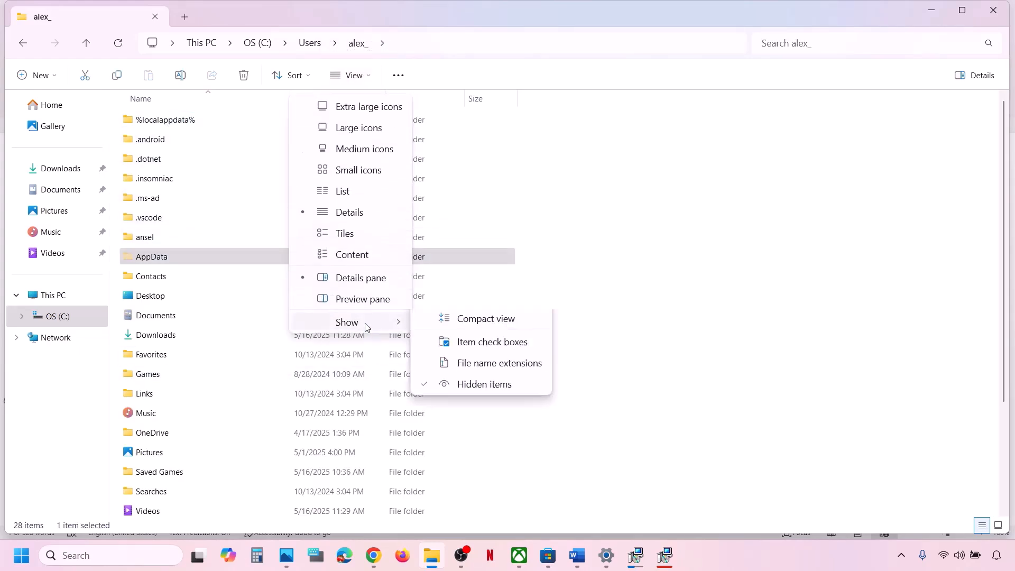
{"action": "double_click", "coordinate": [151, 256]}
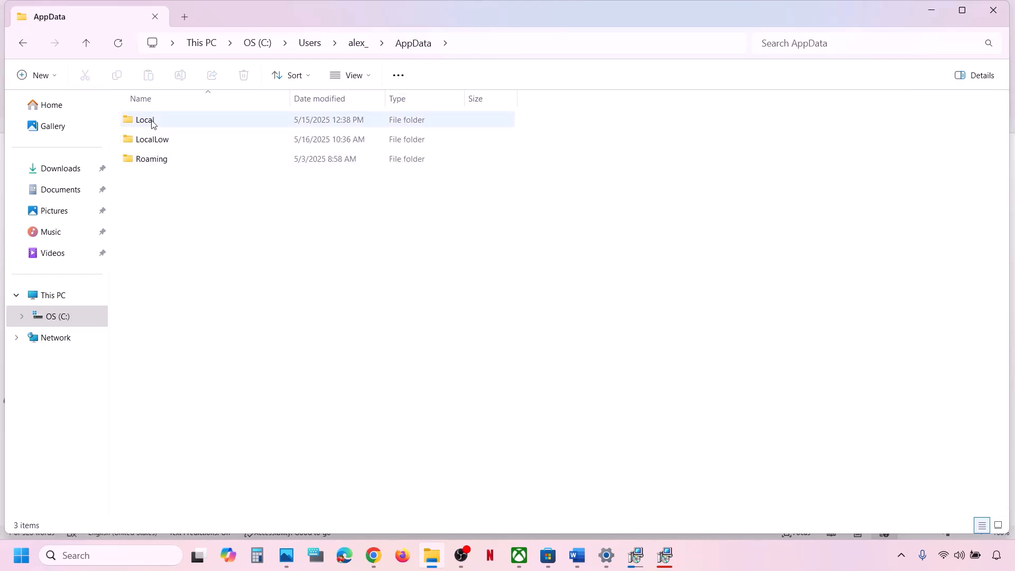
{"action": "double_click", "coordinate": [152, 121]}
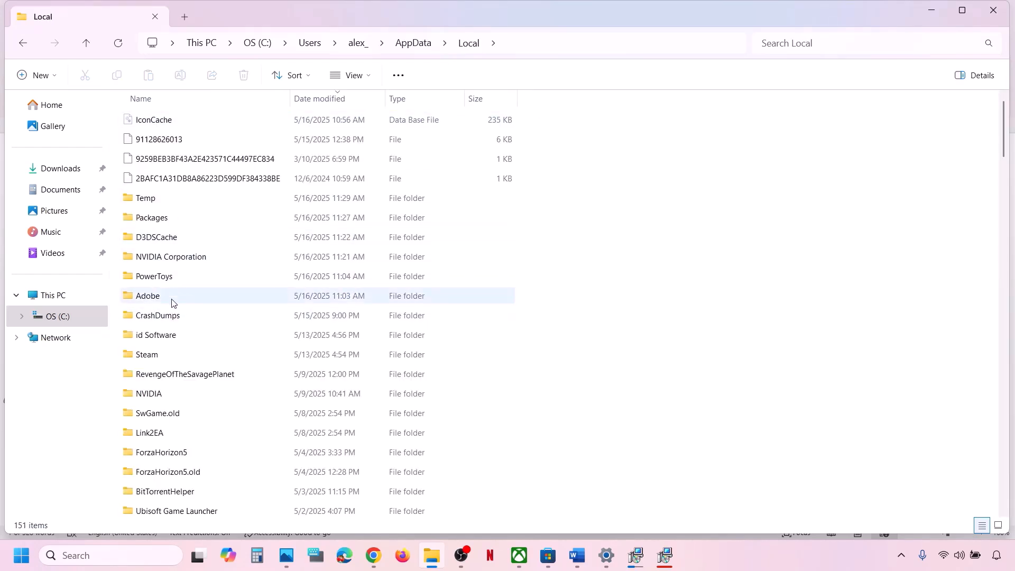
{"action": "left_click", "coordinate": [160, 216]}
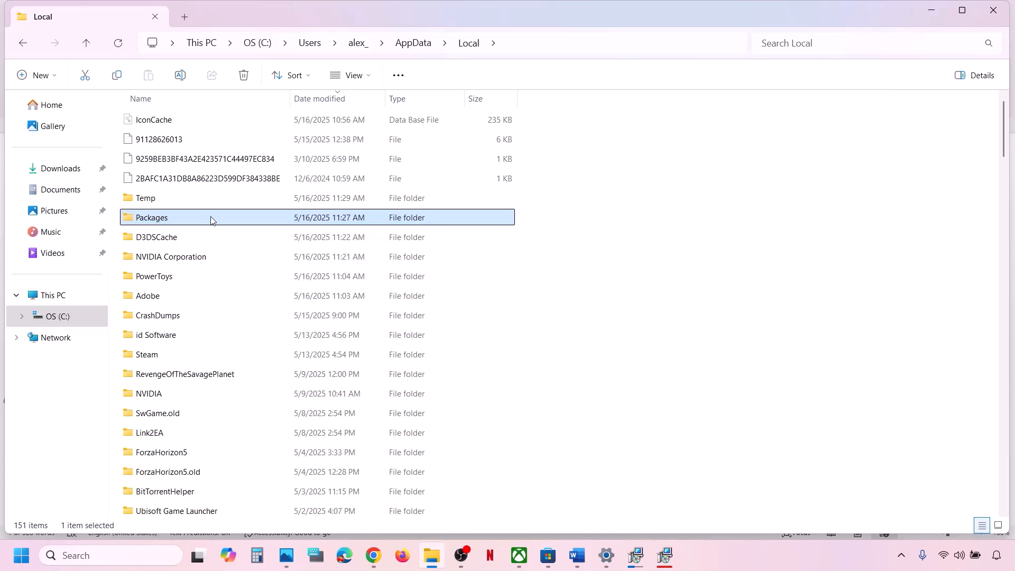
{"action": "double_click", "coordinate": [208, 223]}
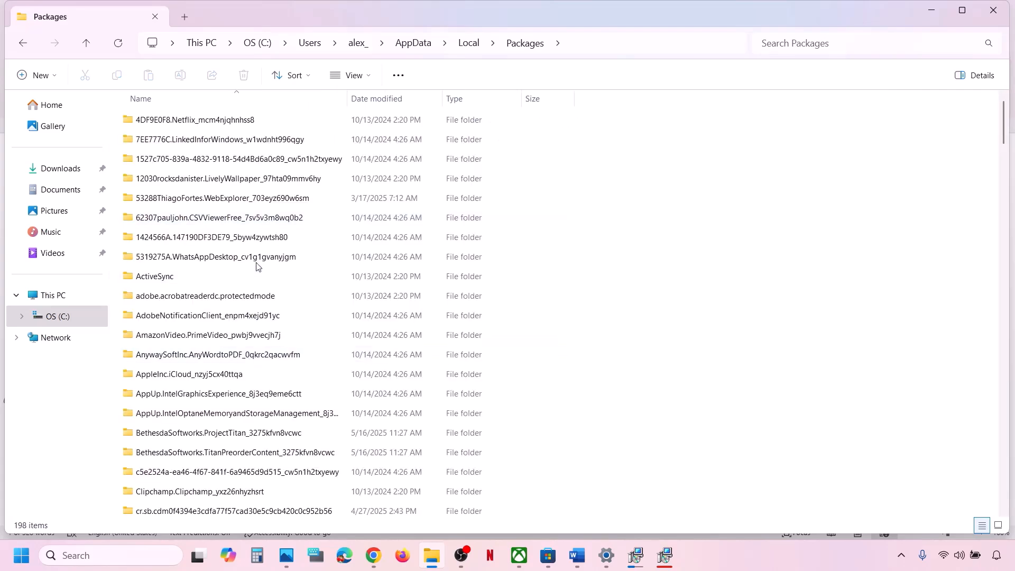
Step: Sort and scroll the Packages list to find Microsoft.WindowsStore_8wekyb3d8bbwe
{"action": "left_click", "coordinate": [220, 96]}
{"action": "scroll", "coordinate": [230, 297], "scroll_direction": "down", "scroll_amount": 18}
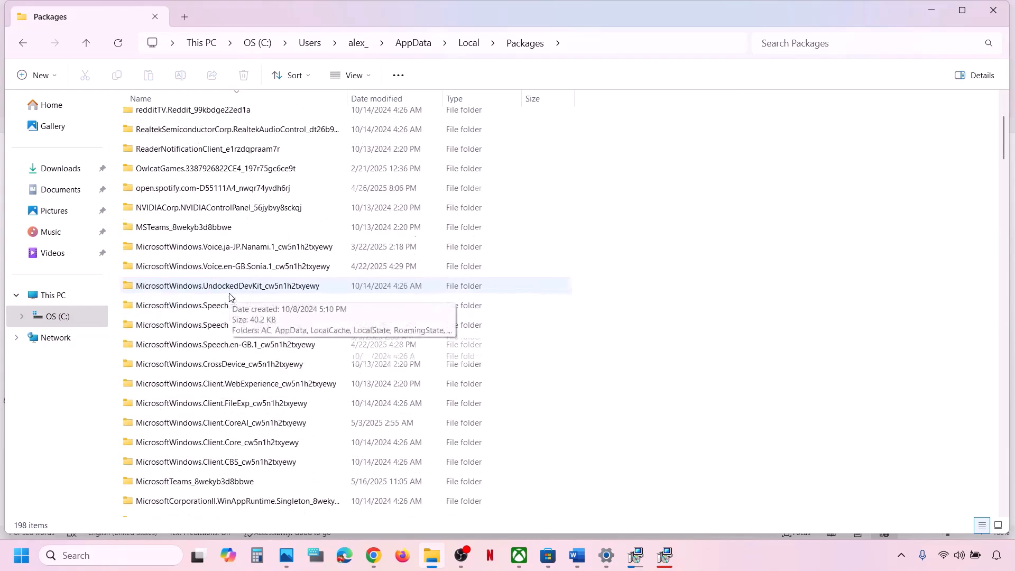
{"action": "scroll", "coordinate": [230, 297], "scroll_direction": "down", "scroll_amount": 15}
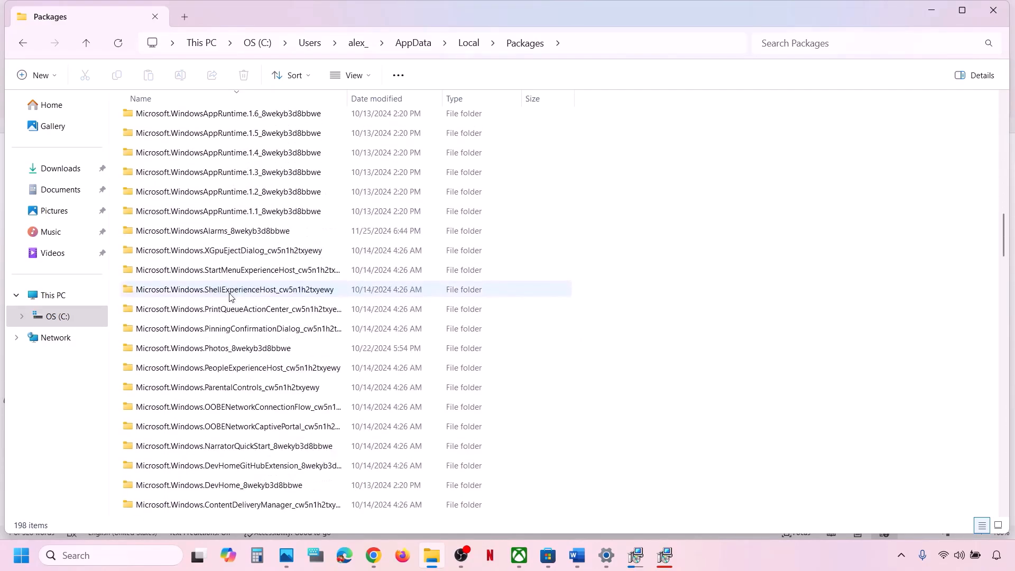
{"action": "scroll", "coordinate": [230, 297], "scroll_direction": "down", "scroll_amount": 3}
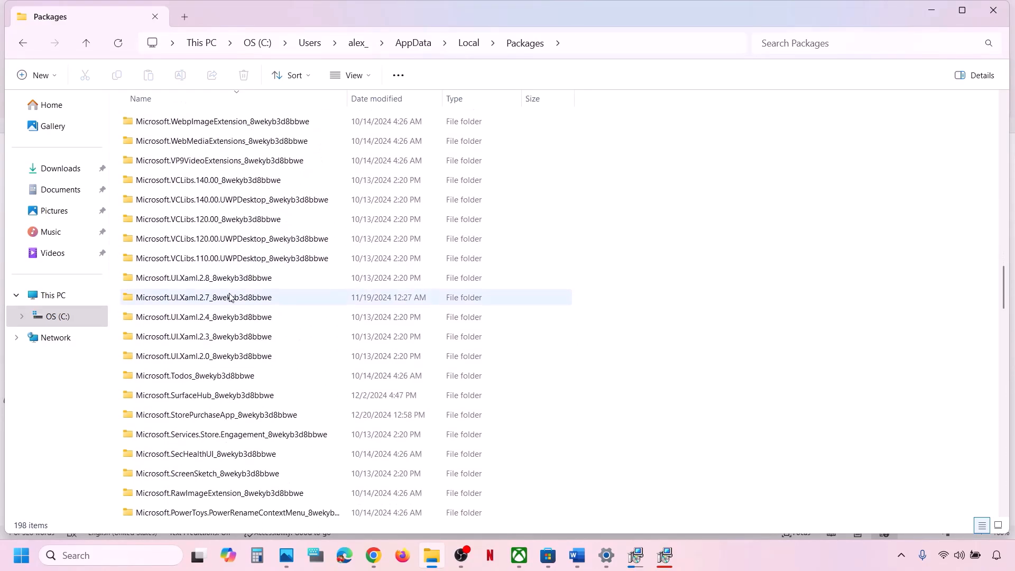
{"action": "scroll", "coordinate": [231, 297], "scroll_direction": "down", "scroll_amount": 7}
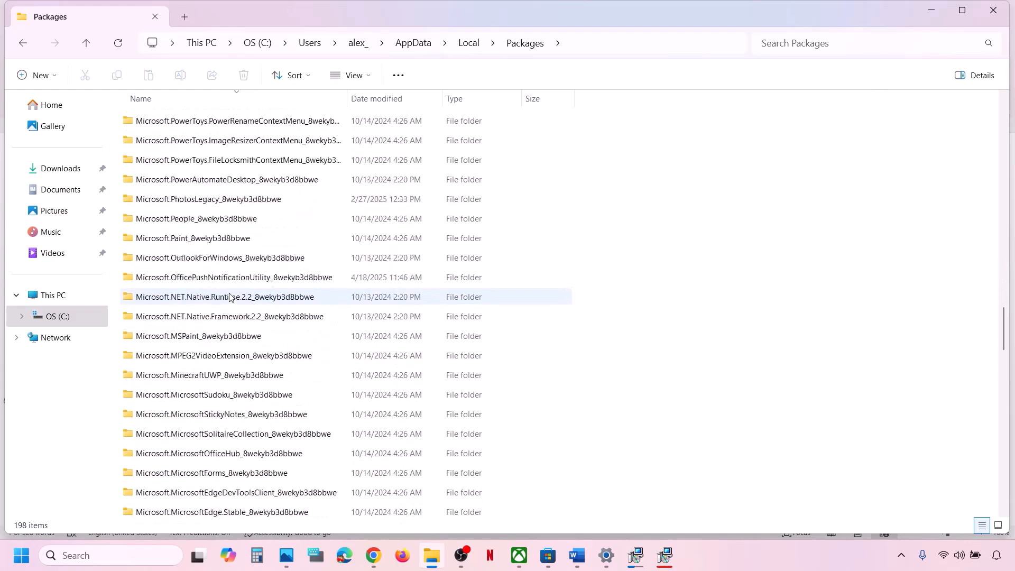
{"action": "scroll", "coordinate": [230, 297], "scroll_direction": "down", "scroll_amount": 15}
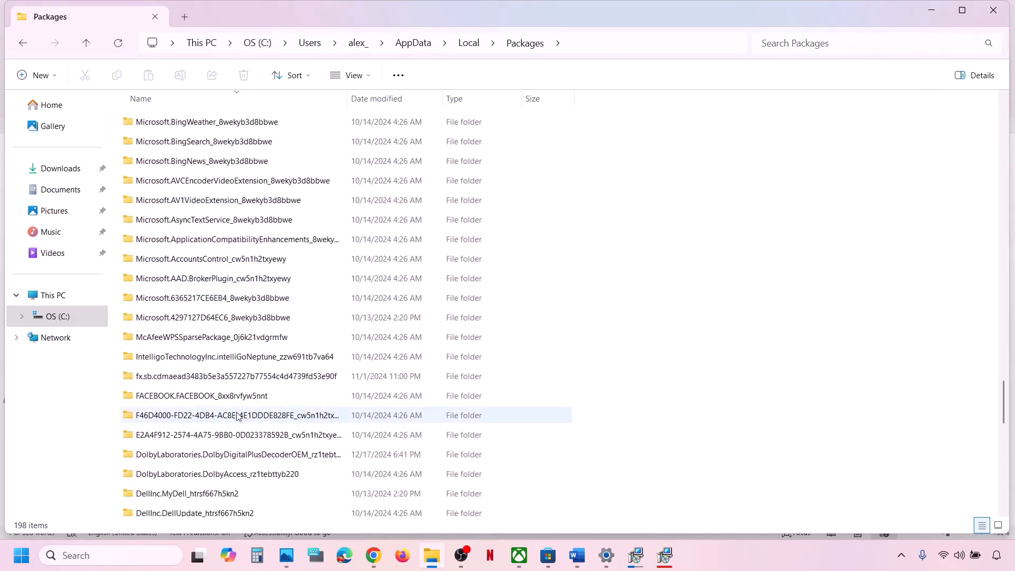
{"action": "scroll", "coordinate": [237, 417], "scroll_direction": "up", "scroll_amount": 4}
{"action": "scroll", "coordinate": [226, 254], "scroll_direction": "up", "scroll_amount": 4}
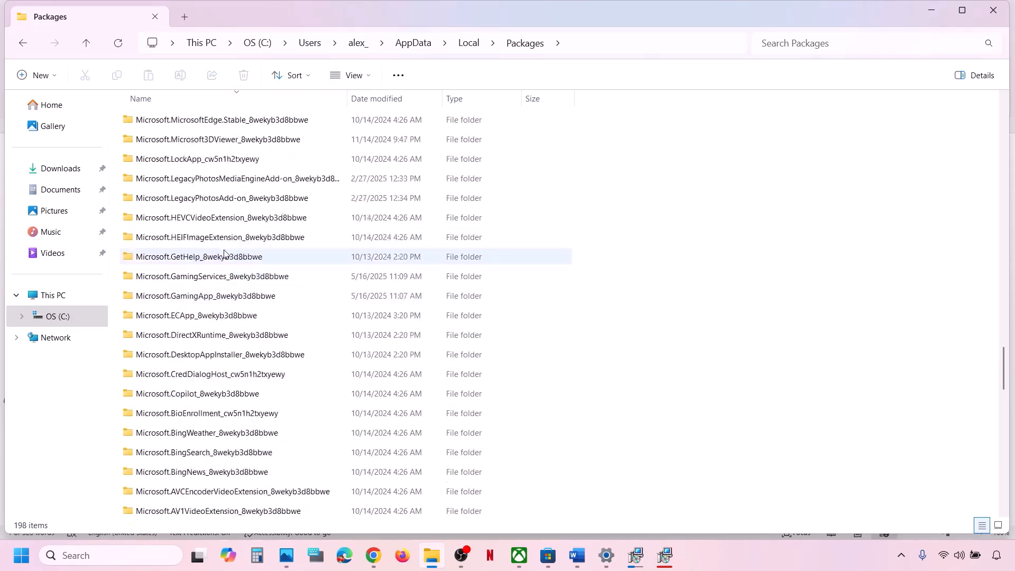
{"action": "scroll", "coordinate": [226, 254], "scroll_direction": "up", "scroll_amount": 1}
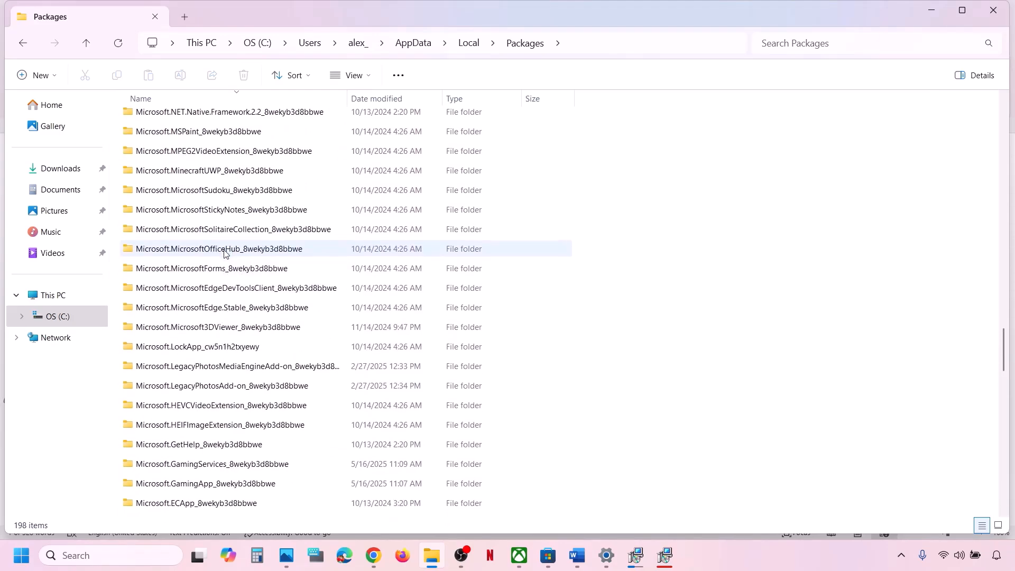
{"action": "scroll", "coordinate": [225, 254], "scroll_direction": "down", "scroll_amount": 4}
{"action": "scroll", "coordinate": [226, 254], "scroll_direction": "down", "scroll_amount": 14}
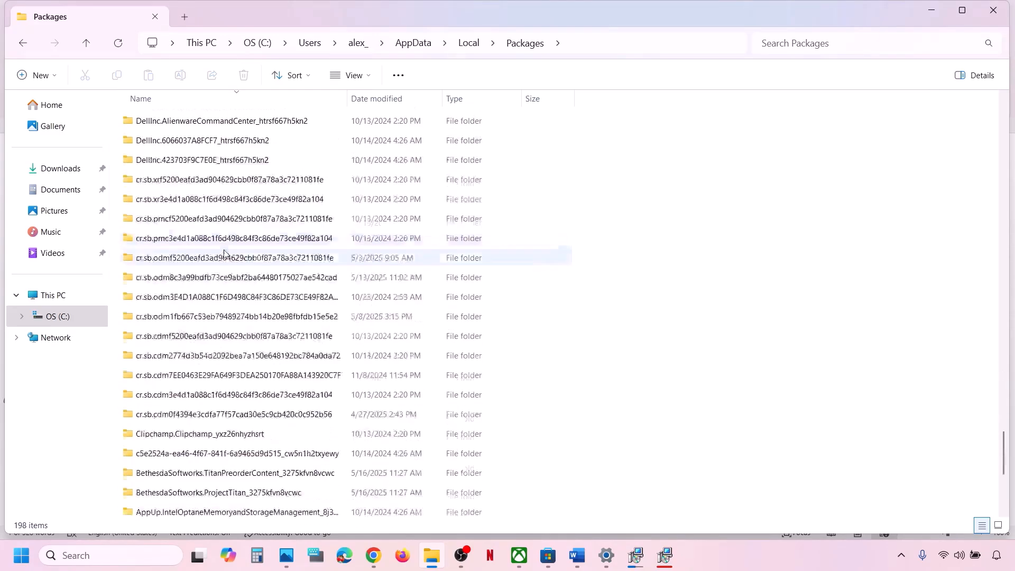
{"action": "scroll", "coordinate": [225, 254], "scroll_direction": "down", "scroll_amount": 1}
{"action": "scroll", "coordinate": [226, 254], "scroll_direction": "up", "scroll_amount": 3}
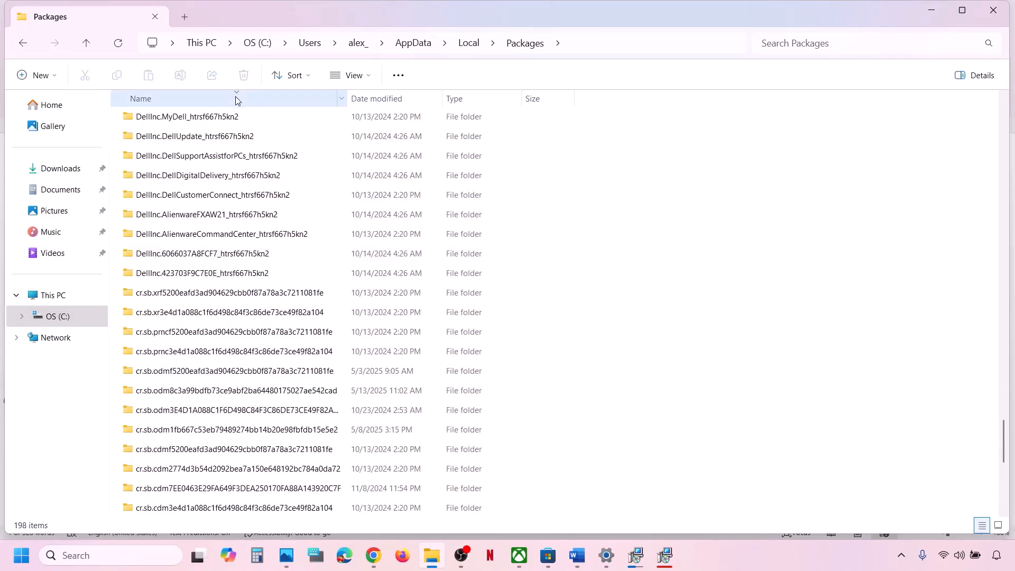
{"action": "left_click", "coordinate": [236, 98]}
{"action": "scroll", "coordinate": [240, 340], "scroll_direction": "down", "scroll_amount": 20}
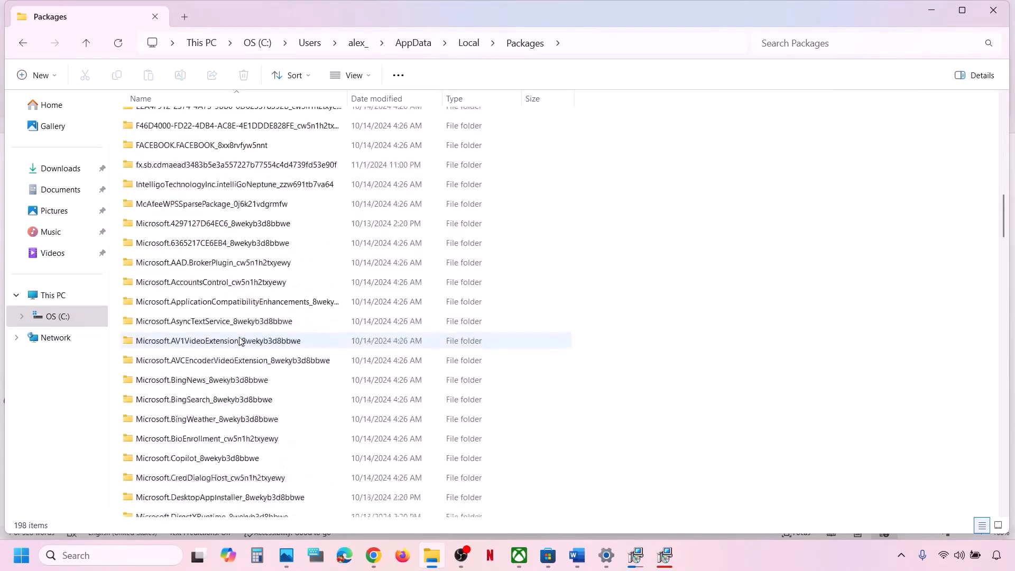
{"action": "scroll", "coordinate": [239, 341], "scroll_direction": "down", "scroll_amount": 12}
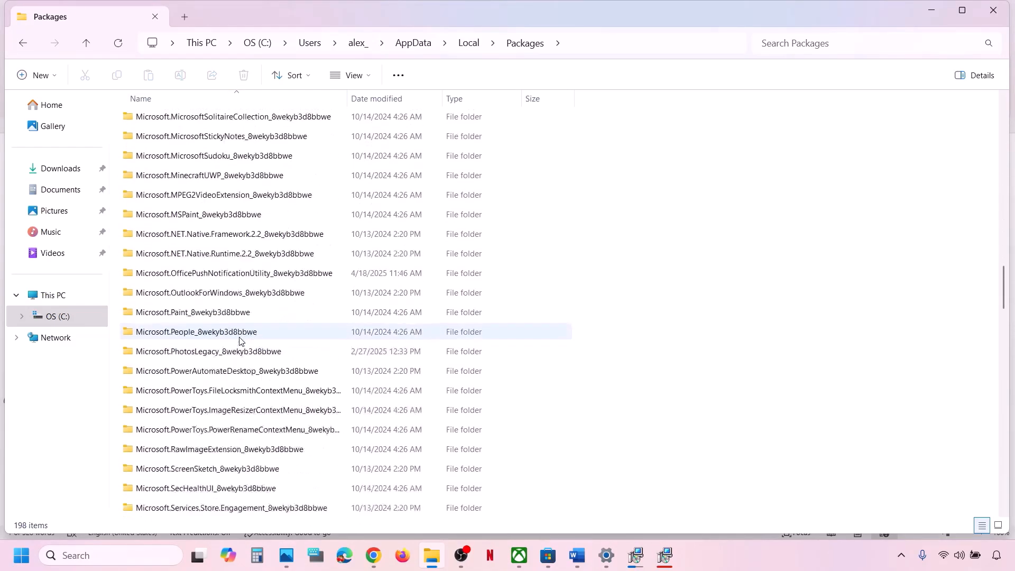
{"action": "scroll", "coordinate": [240, 341], "scroll_direction": "down", "scroll_amount": 12}
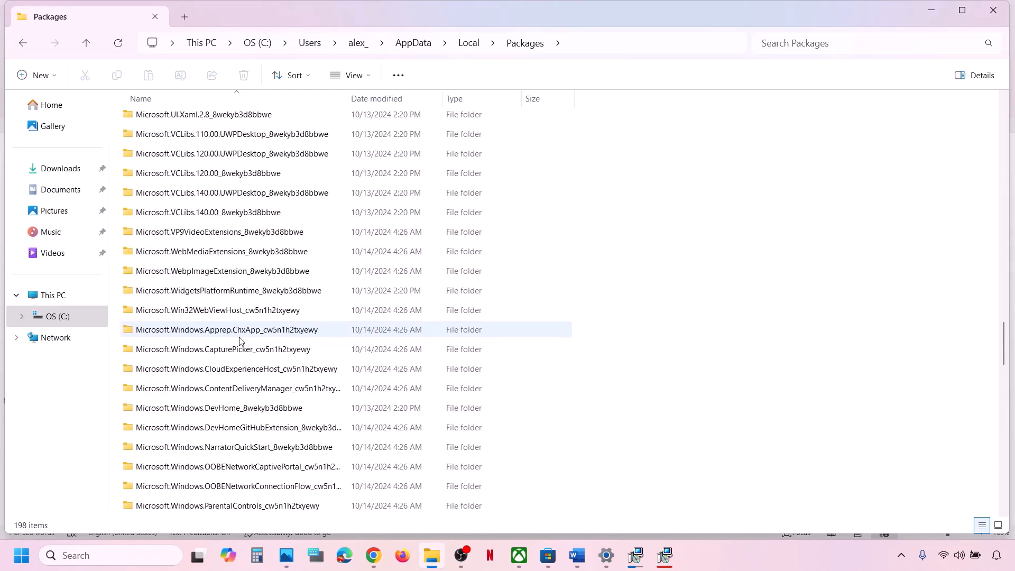
{"action": "scroll", "coordinate": [240, 341], "scroll_direction": "down", "scroll_amount": 3}
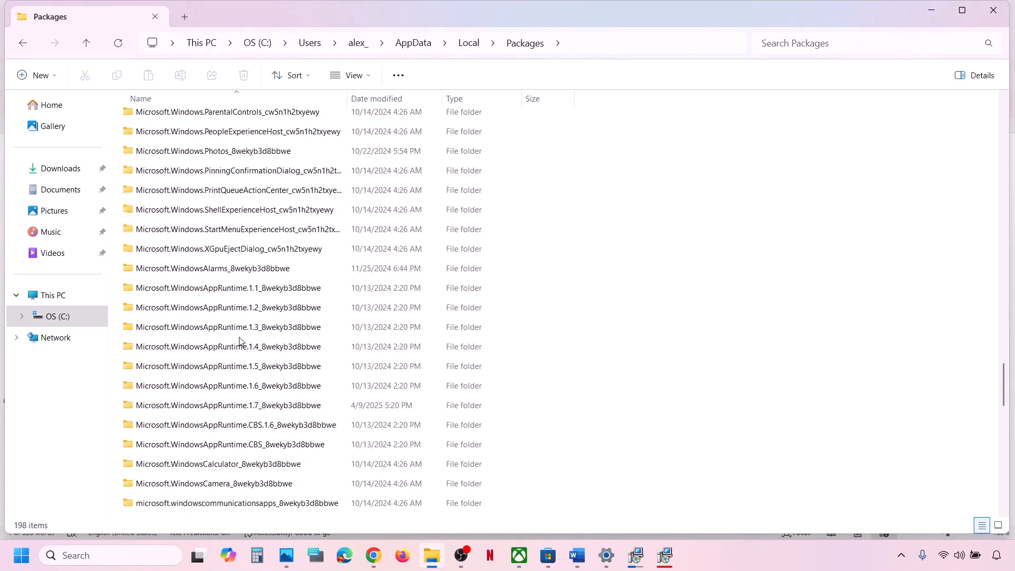
{"action": "scroll", "coordinate": [239, 341], "scroll_direction": "down", "scroll_amount": 4}
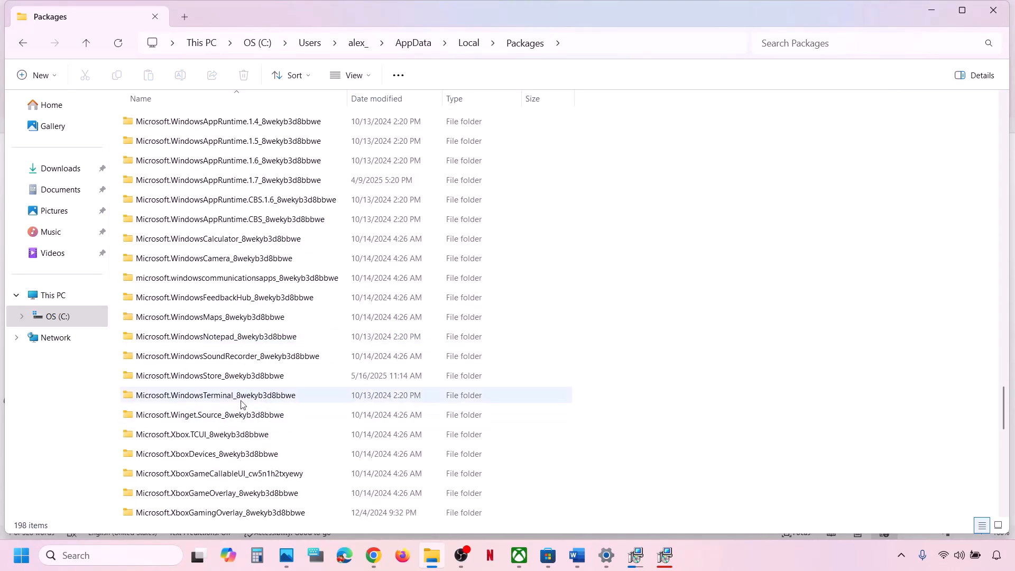
Step: Open Microsoft.WindowsStore_8wekyb3d8bbwe and delete its LocalCache folder
{"action": "left_click", "coordinate": [217, 381]}
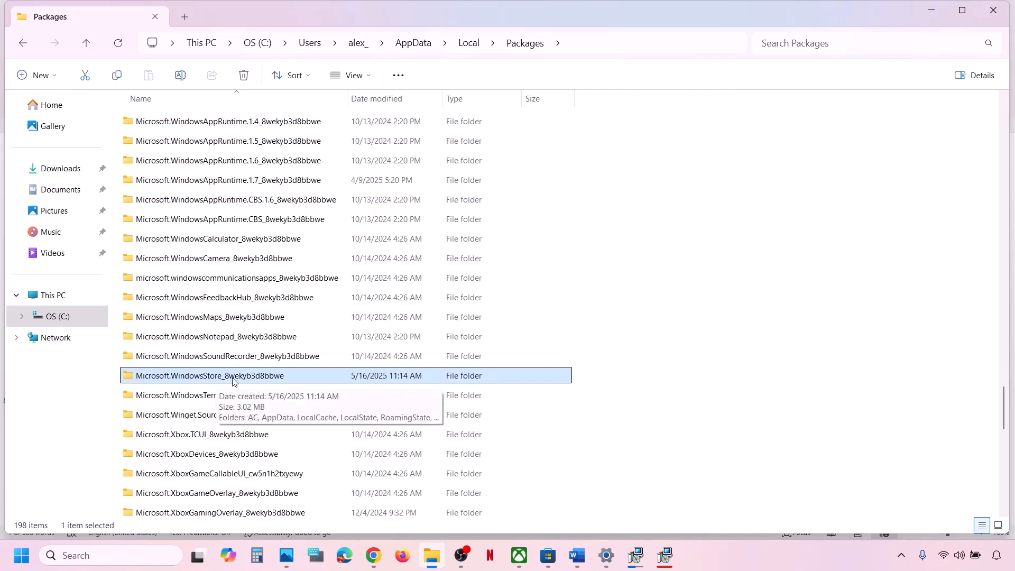
{"action": "double_click", "coordinate": [270, 377]}
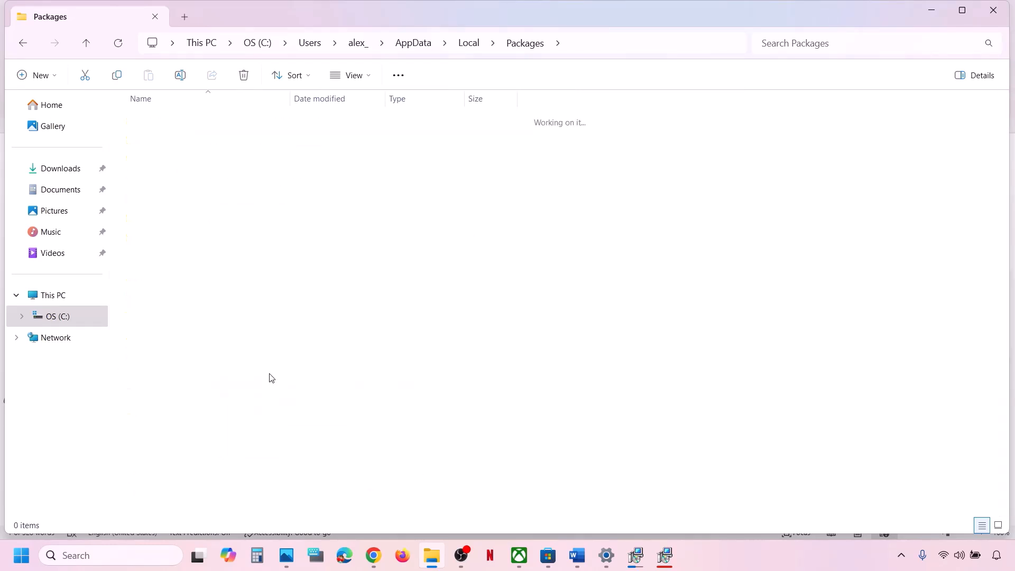
{"action": "left_click", "coordinate": [166, 160]}
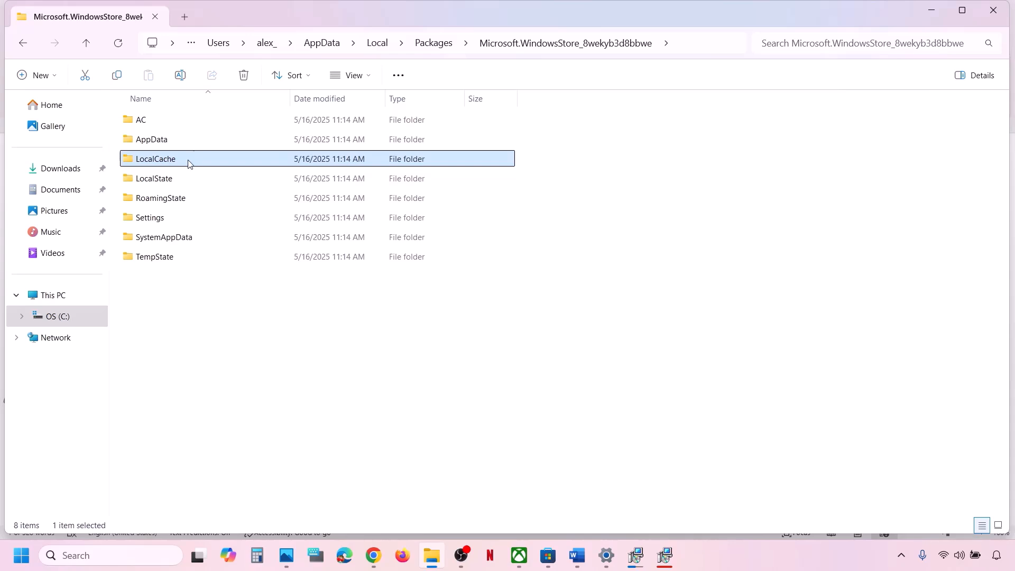
{"action": "right_click", "coordinate": [188, 163]}
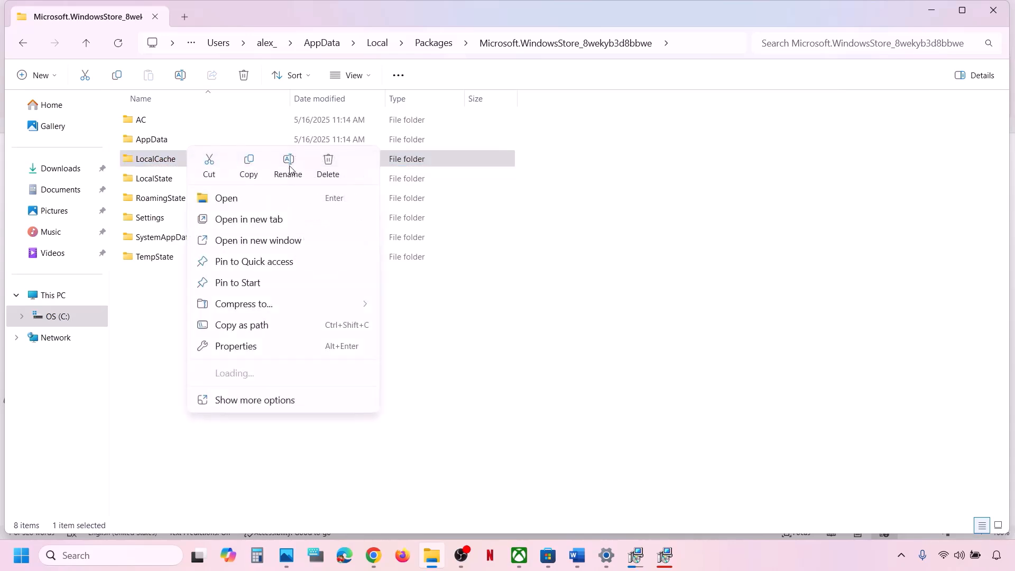
{"action": "left_click", "coordinate": [330, 161]}
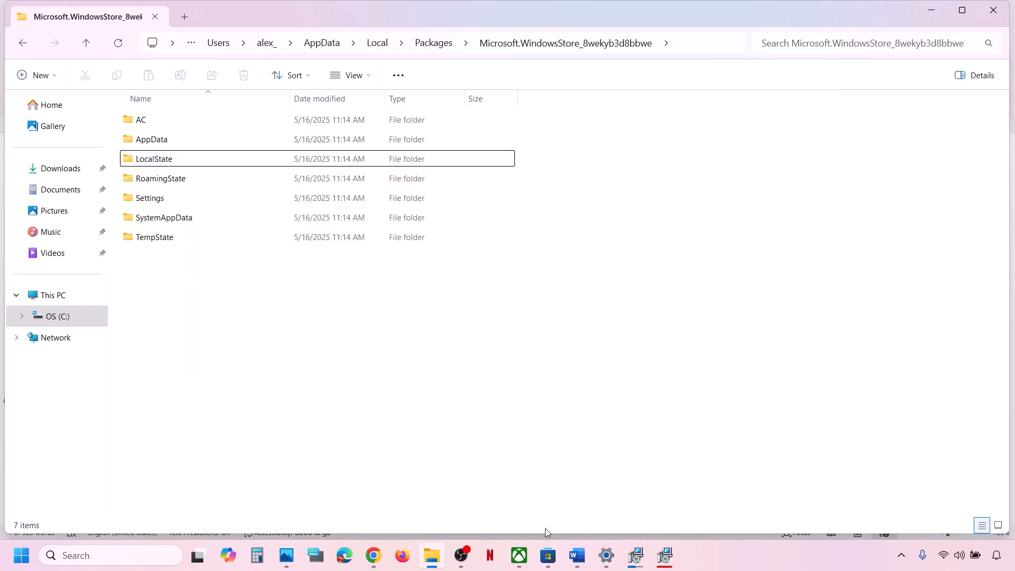
Step: Highlight the first line of Step 14, about using one account in Xbox and Microsoft Store
{"action": "left_click", "coordinate": [527, 554]}
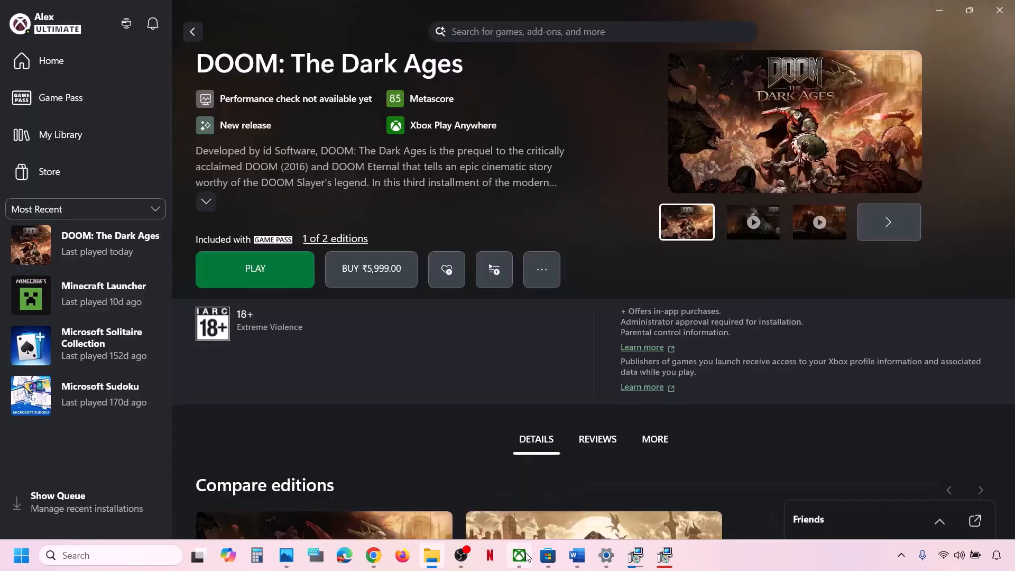
{"action": "left_click", "coordinate": [580, 555]}
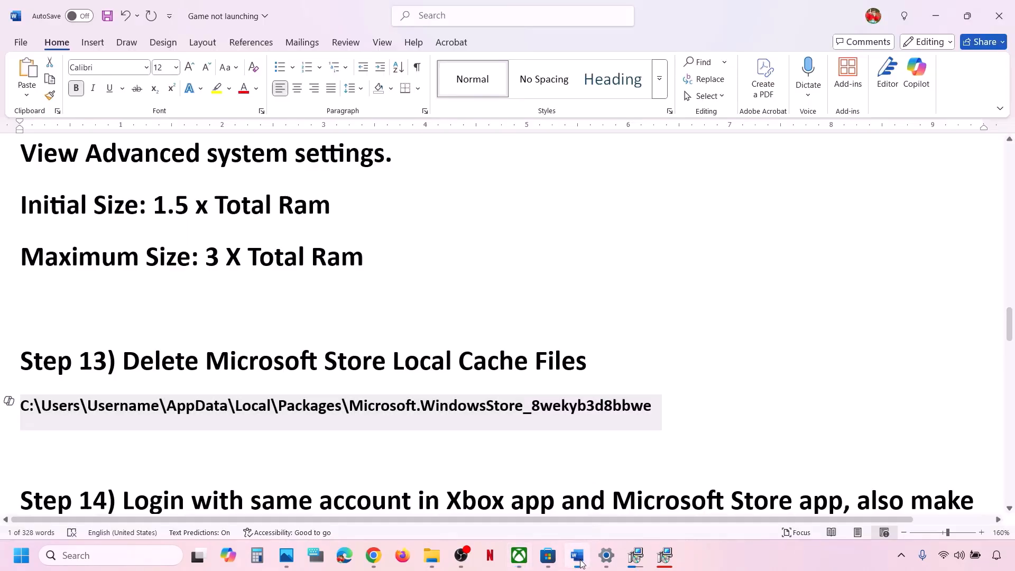
{"action": "scroll", "coordinate": [351, 347], "scroll_direction": "down", "scroll_amount": 3}
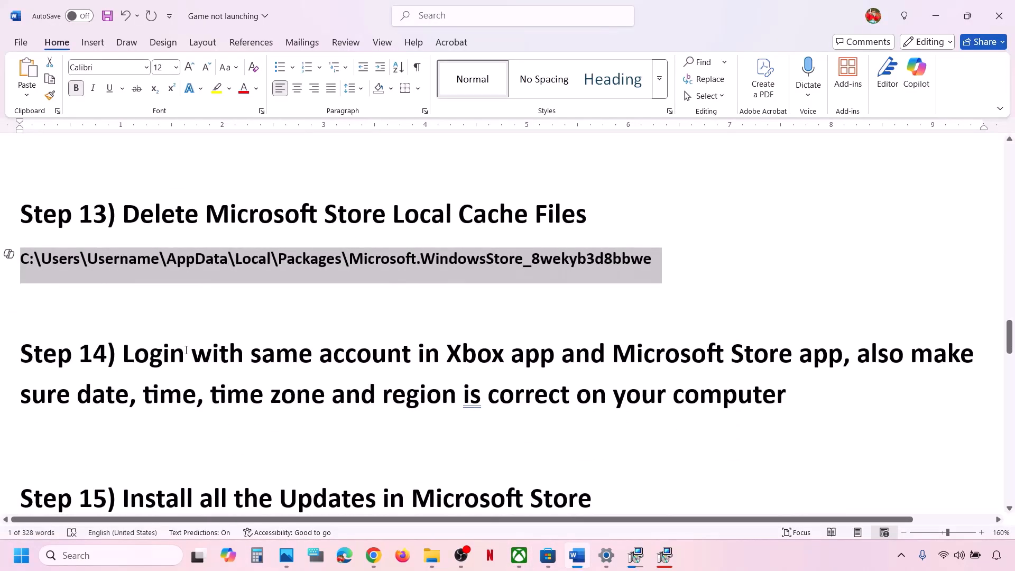
{"action": "scroll", "coordinate": [188, 354], "scroll_direction": "up", "scroll_amount": 1}
{"action": "left_click_drag", "start_coordinate": [123, 364], "coordinate": [798, 351]}
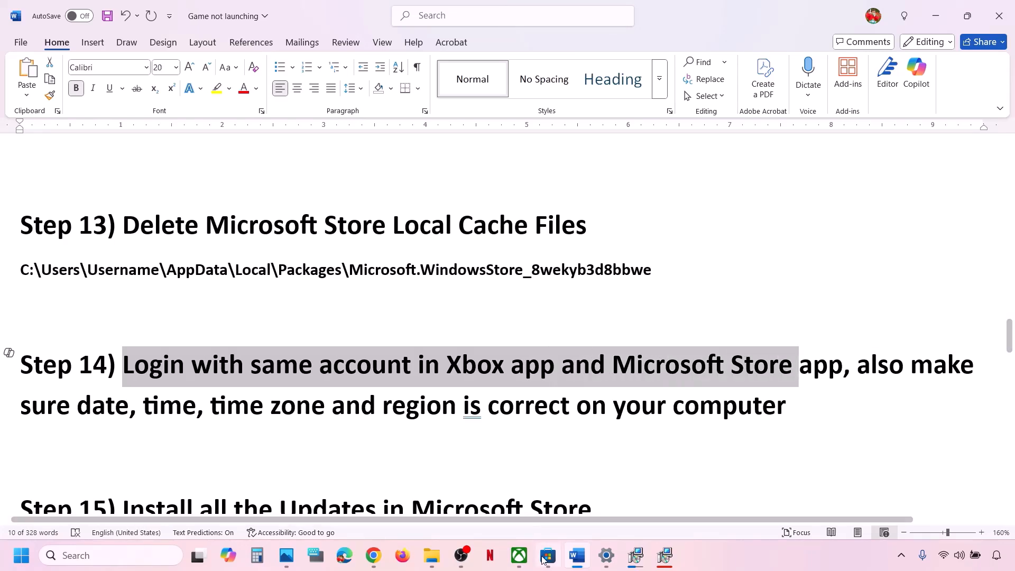
{"action": "left_click", "coordinate": [549, 555]}
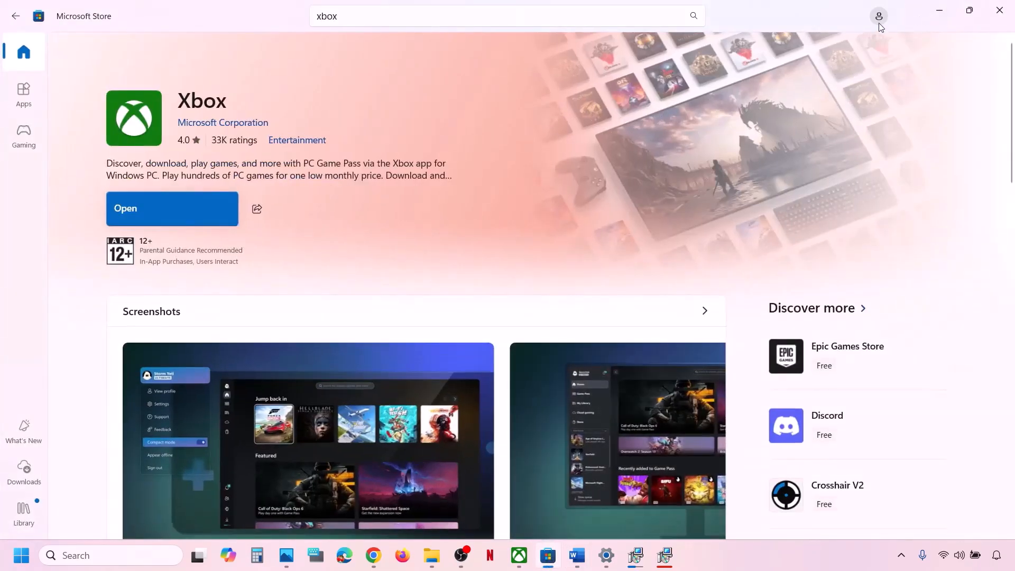
Step: Sign in to Microsoft Store with the second listed Microsoft account, confirming with the PIN
{"action": "left_click", "coordinate": [878, 16]}
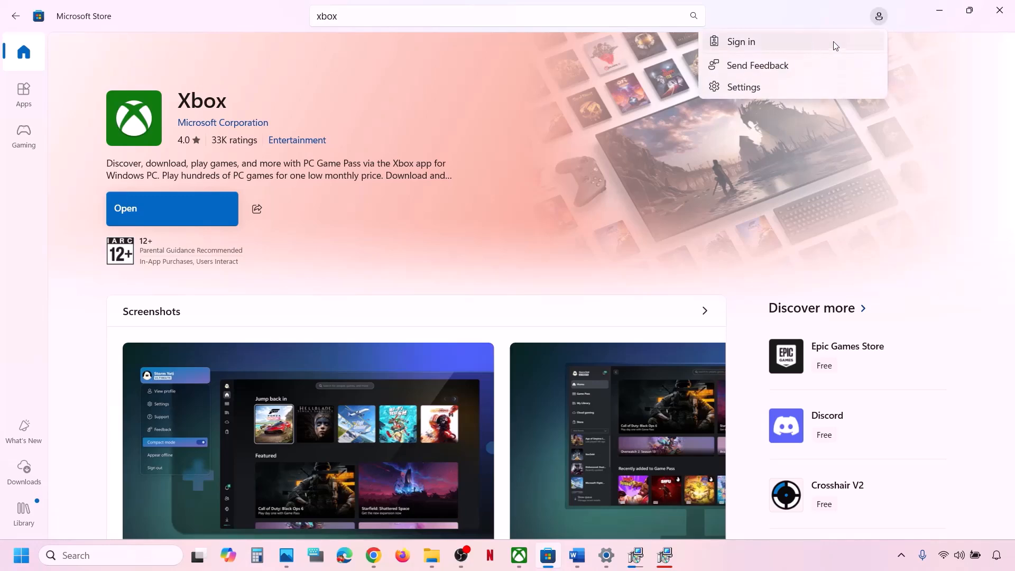
{"action": "left_click", "coordinate": [793, 44]}
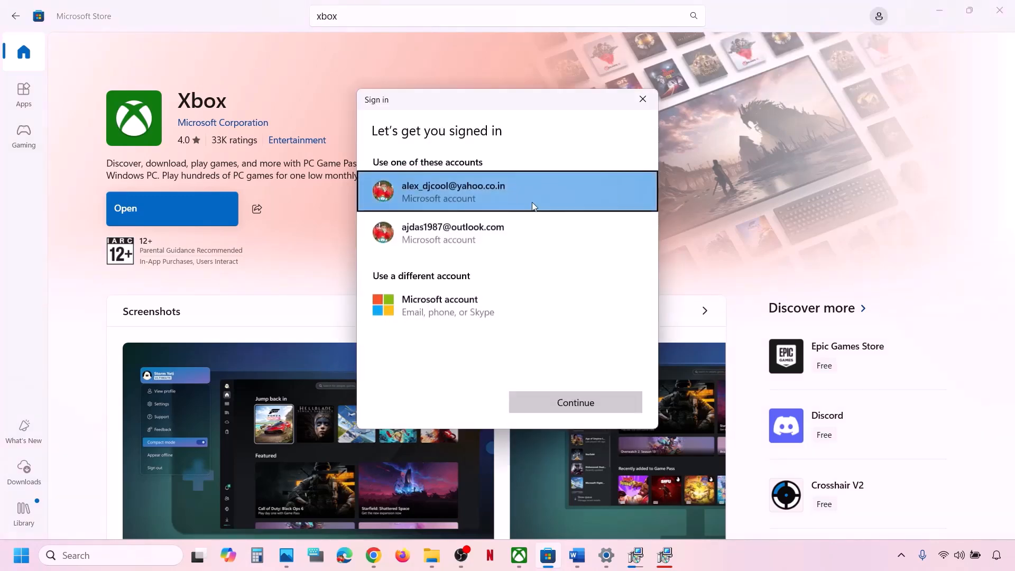
{"action": "left_click", "coordinate": [502, 234]}
{"action": "left_click", "coordinate": [575, 402]}
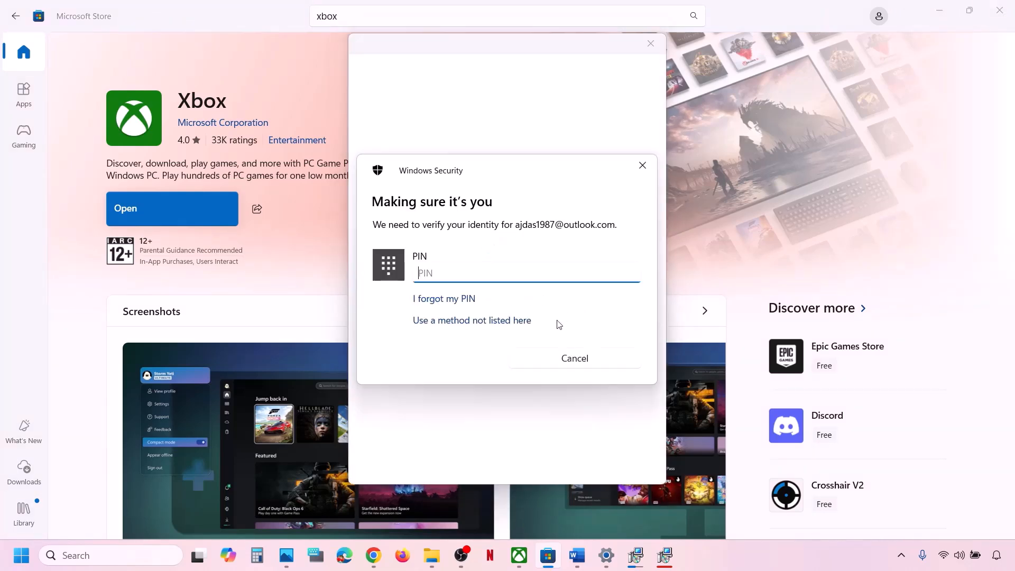
{"action": "type", "text": "••••"}
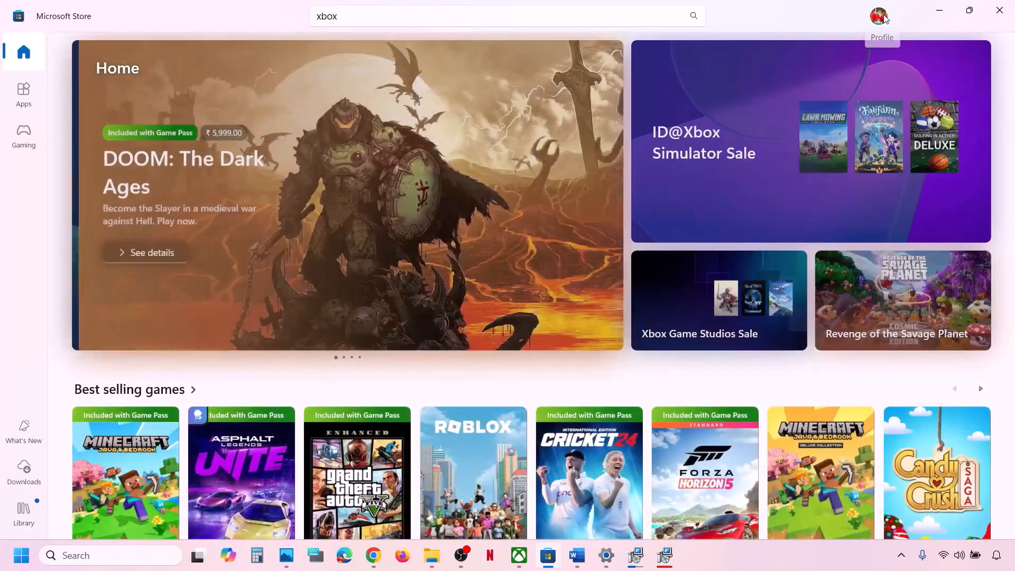
Step: Sign out of Microsoft Store and sign back in with that same account and PIN
{"action": "left_click", "coordinate": [878, 17]}
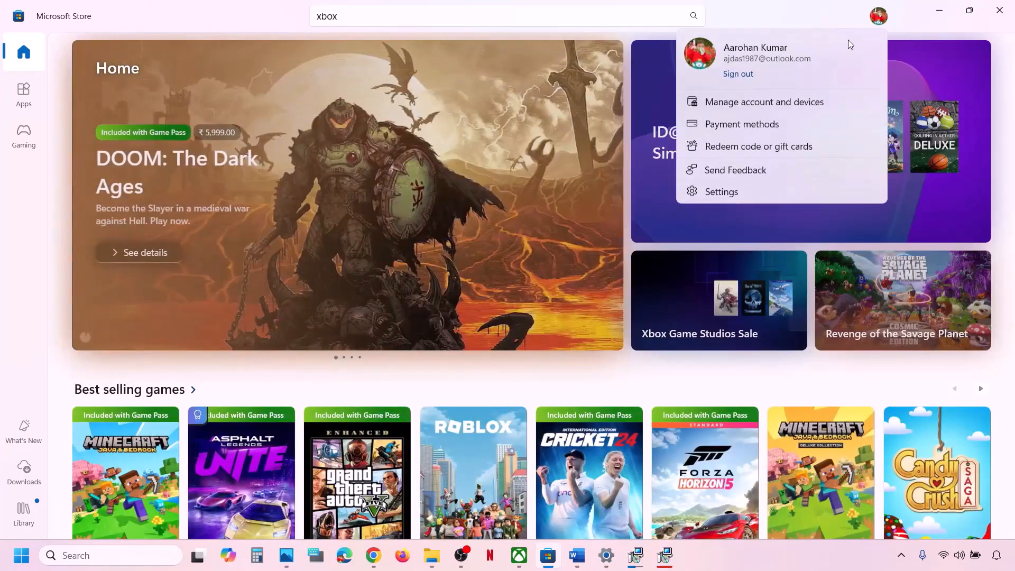
{"action": "left_click", "coordinate": [741, 75]}
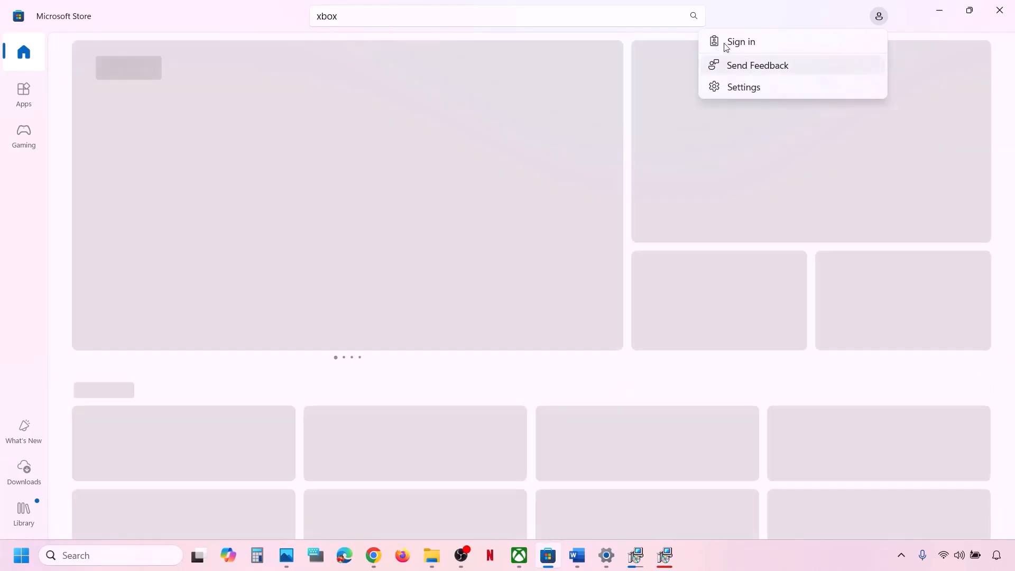
{"action": "left_click", "coordinate": [740, 42]}
{"action": "left_click", "coordinate": [452, 233]}
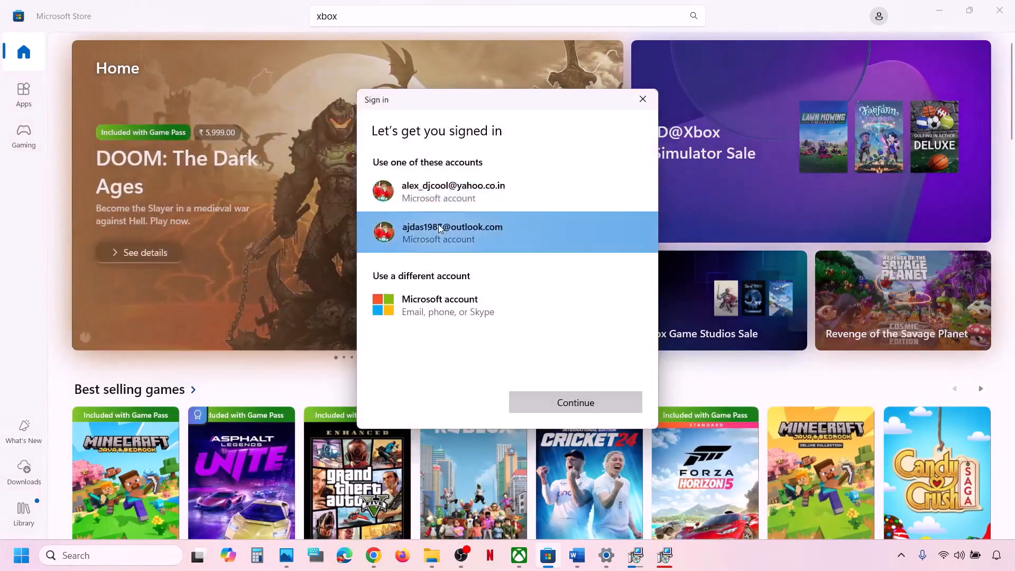
{"action": "left_click", "coordinate": [618, 409]}
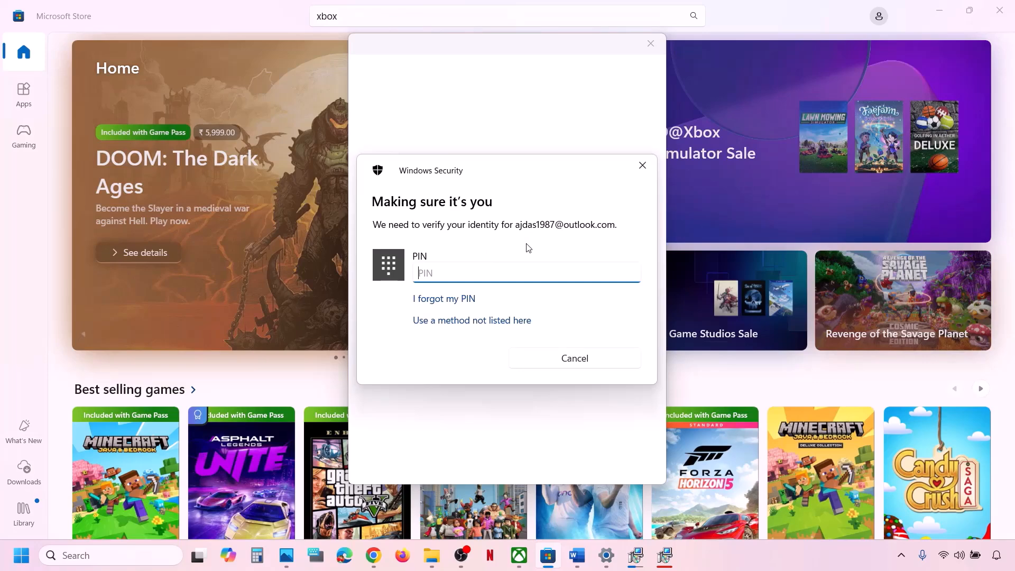
{"action": "type", "text": "••••"}
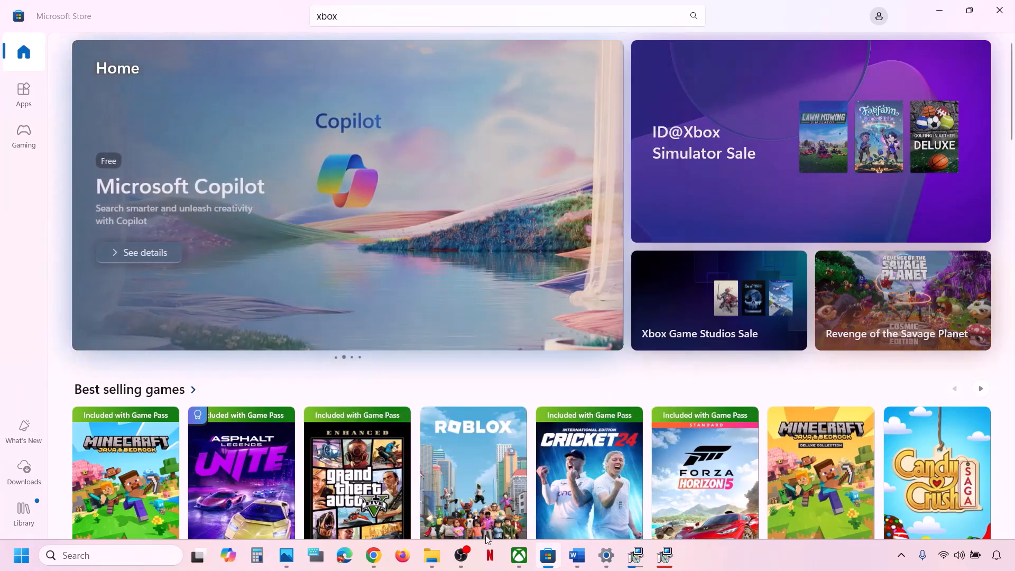
Step: Sign out of the Xbox app from its profile menu
{"action": "left_click", "coordinate": [520, 555]}
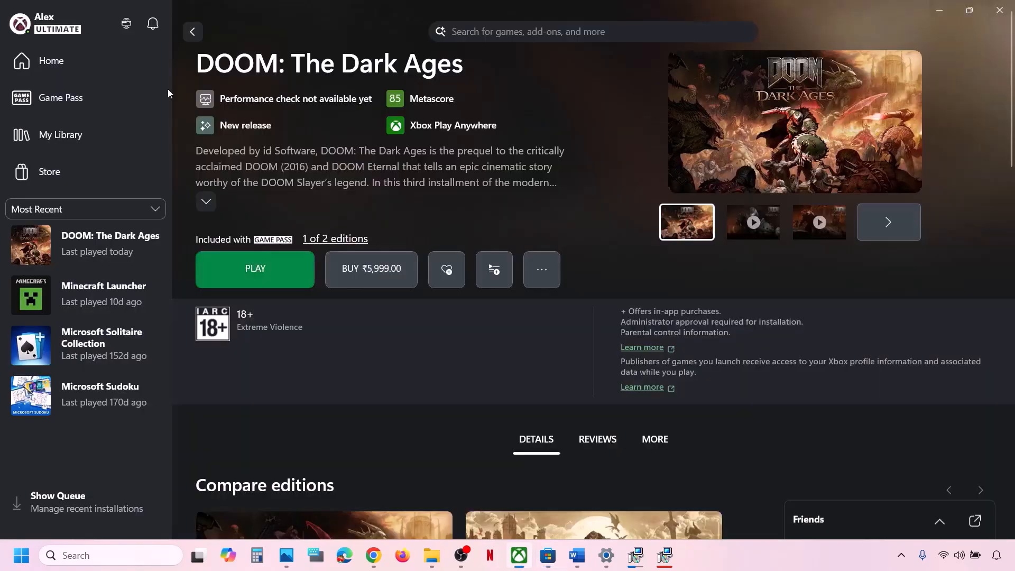
{"action": "left_click", "coordinate": [68, 36]}
{"action": "left_click", "coordinate": [67, 300]}
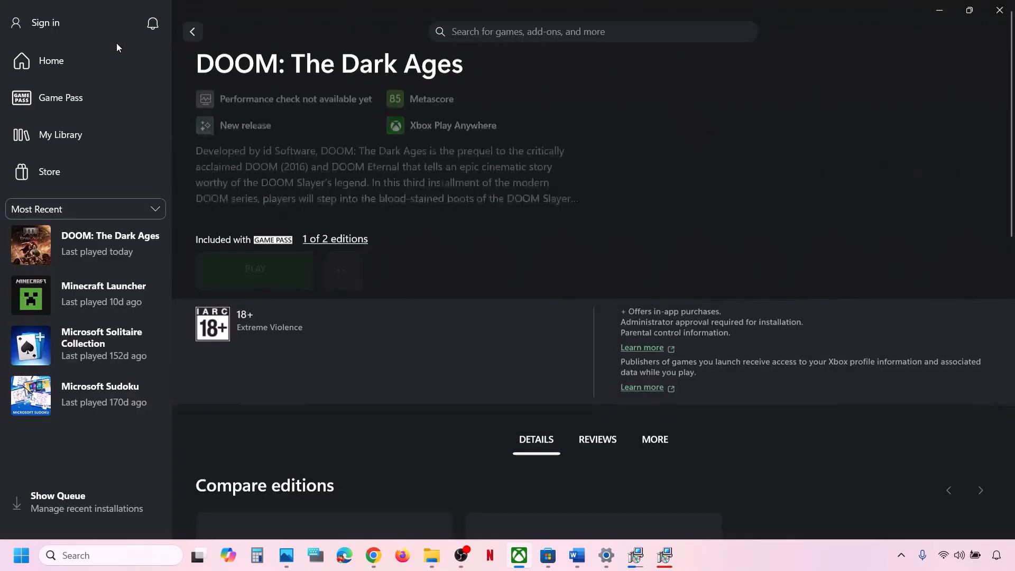
Step: Sign back in to the Xbox app with the same Microsoft account, then return to the Word checklist
{"action": "left_click", "coordinate": [53, 30]}
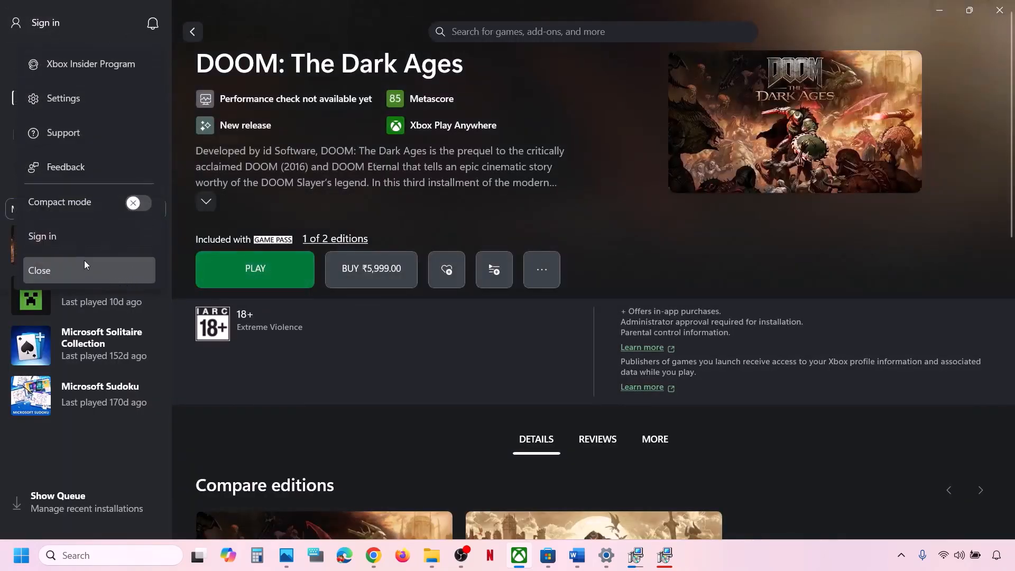
{"action": "left_click", "coordinate": [55, 236]}
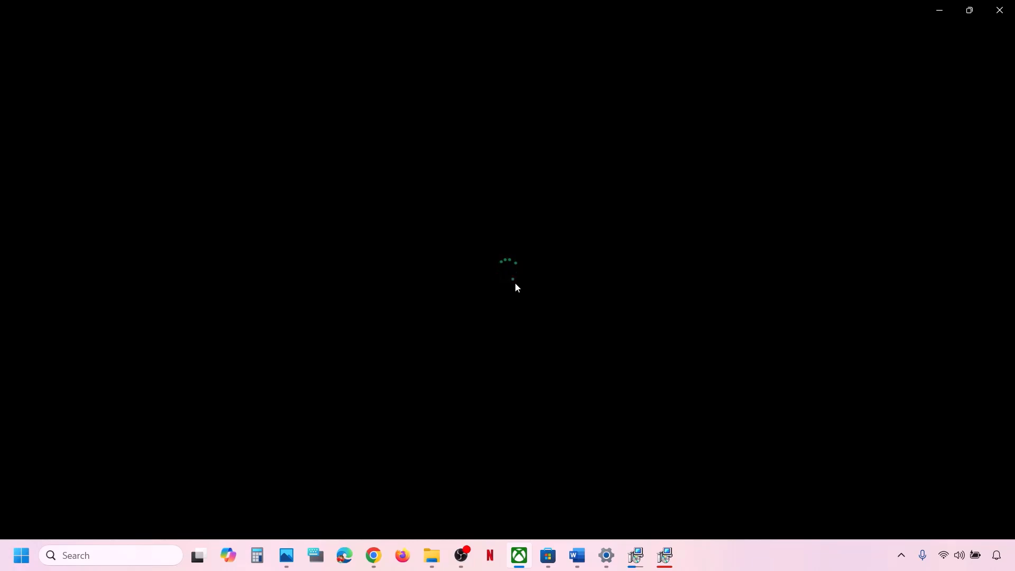
{"action": "left_click", "coordinate": [437, 236]}
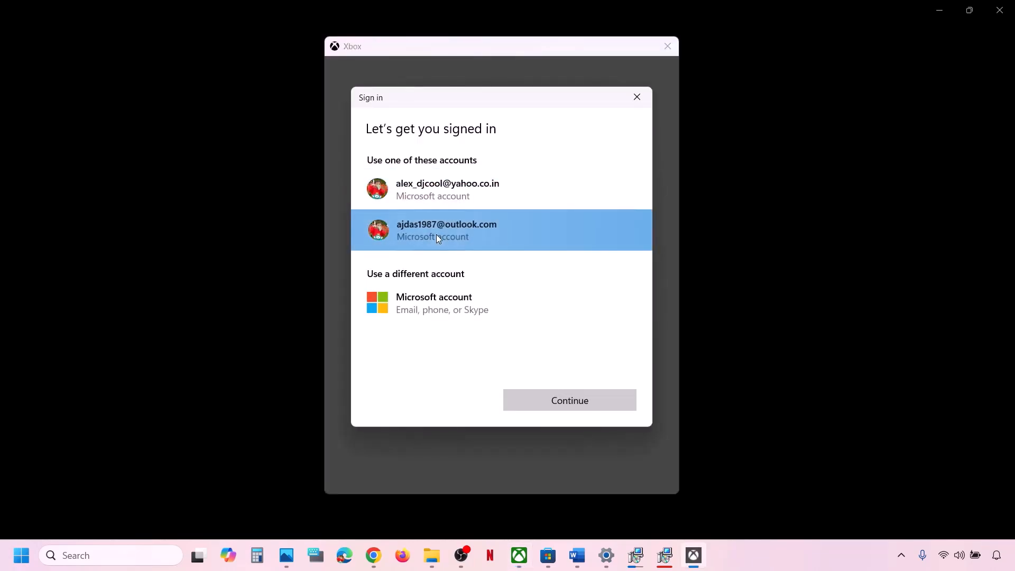
{"action": "left_click", "coordinate": [612, 408]}
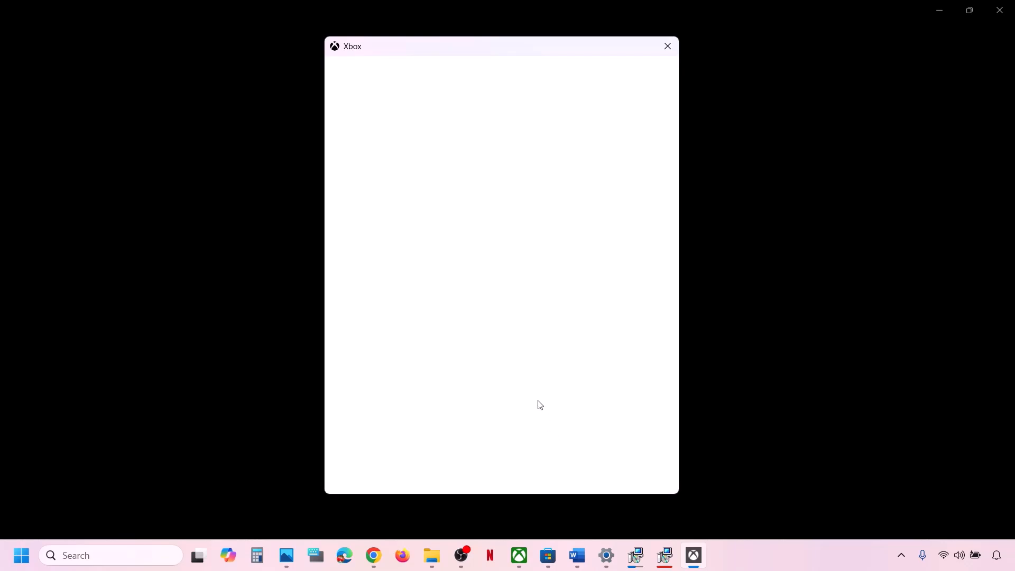
{"action": "left_click", "coordinate": [504, 474]}
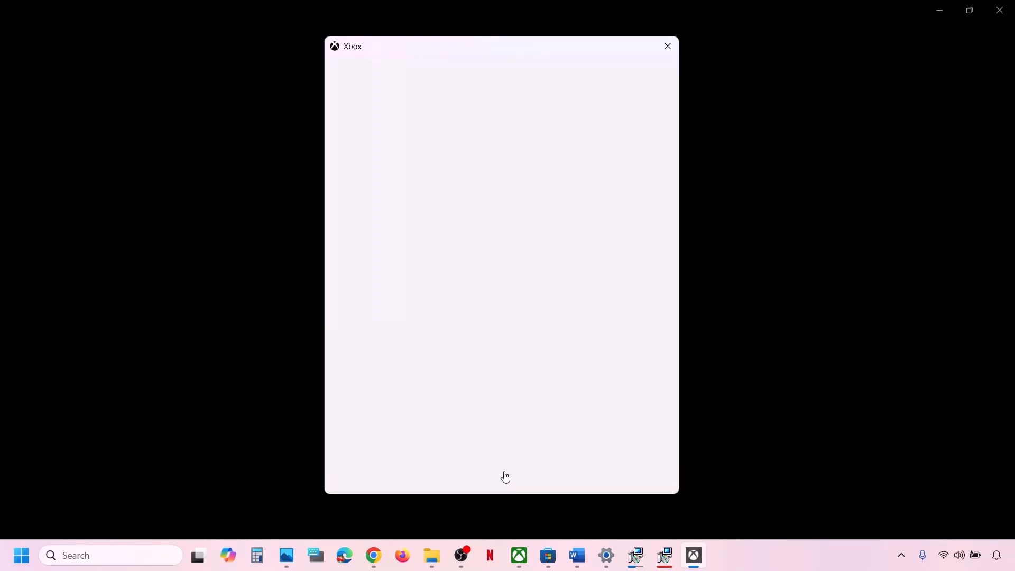
{"action": "left_click", "coordinate": [582, 565]}
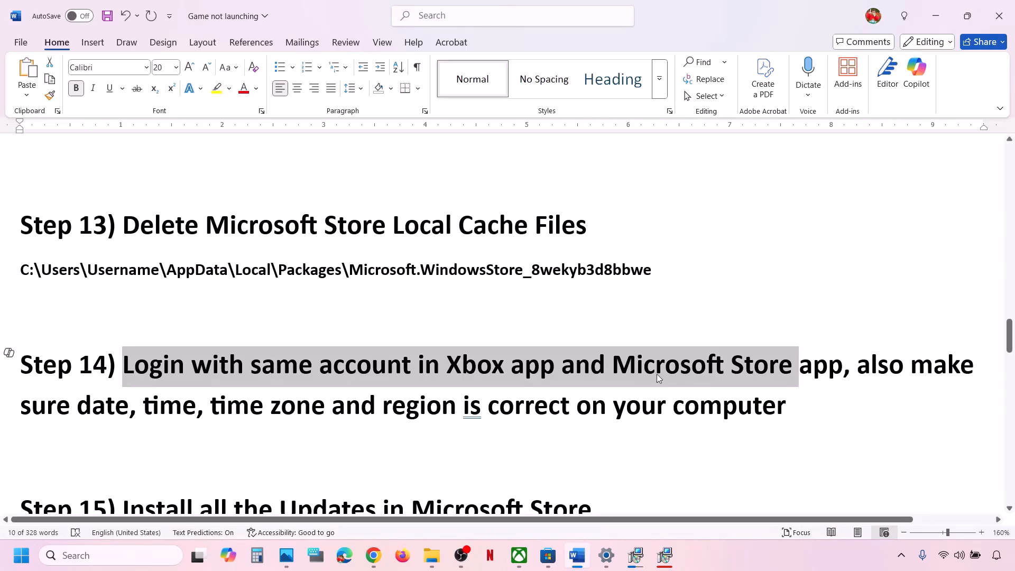
Step: Highlight the checklist's date, time and region line and open the Date & time settings
{"action": "left_click_drag", "start_coordinate": [53, 415], "coordinate": [782, 422]}
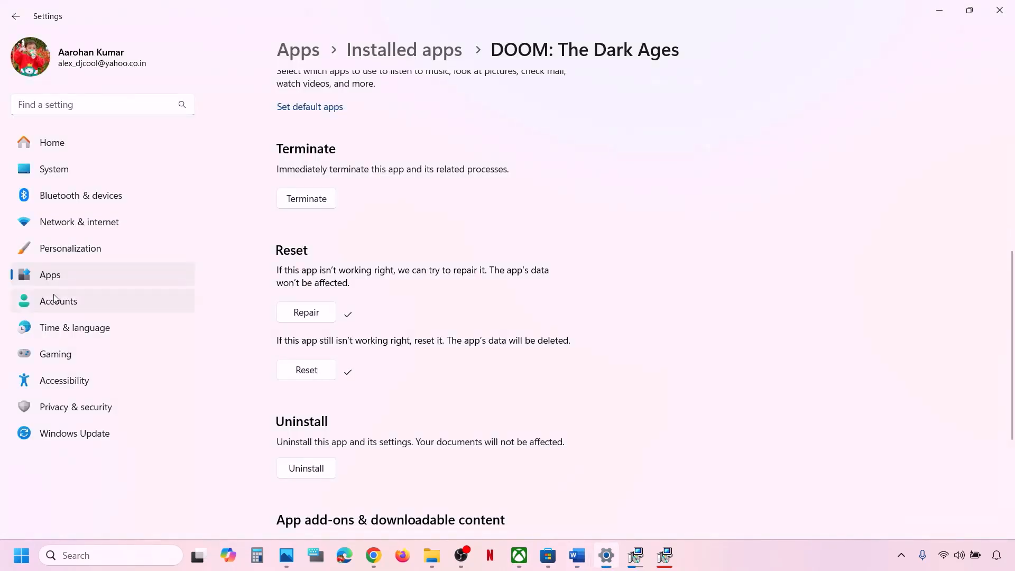
{"action": "left_click", "coordinate": [82, 328]}
{"action": "left_click", "coordinate": [385, 169]}
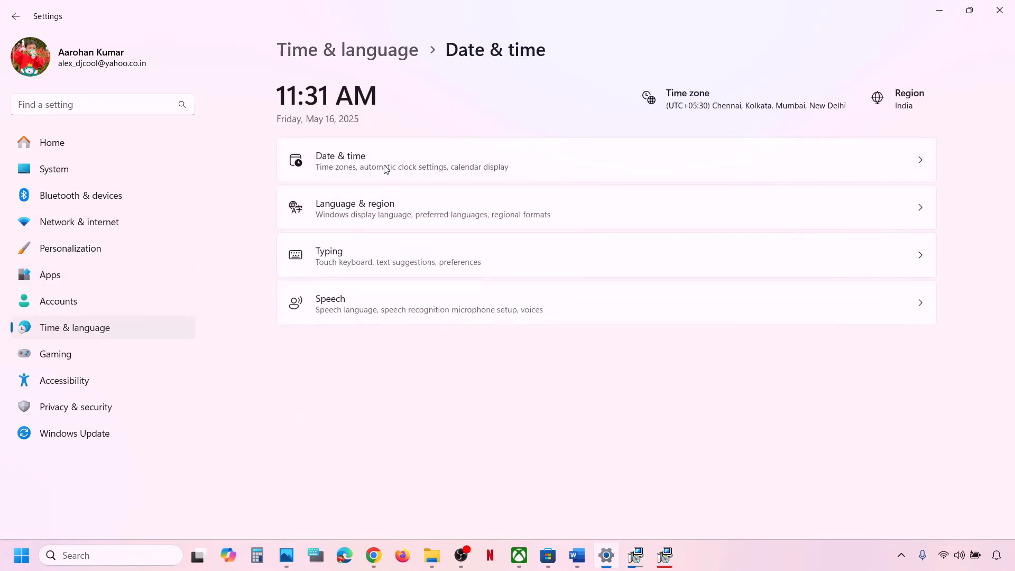
Step: Turn Set time zone automatically and Set time automatically off, then back on to resync
{"action": "scroll", "coordinate": [742, 260], "scroll_direction": "down", "scroll_amount": 1}
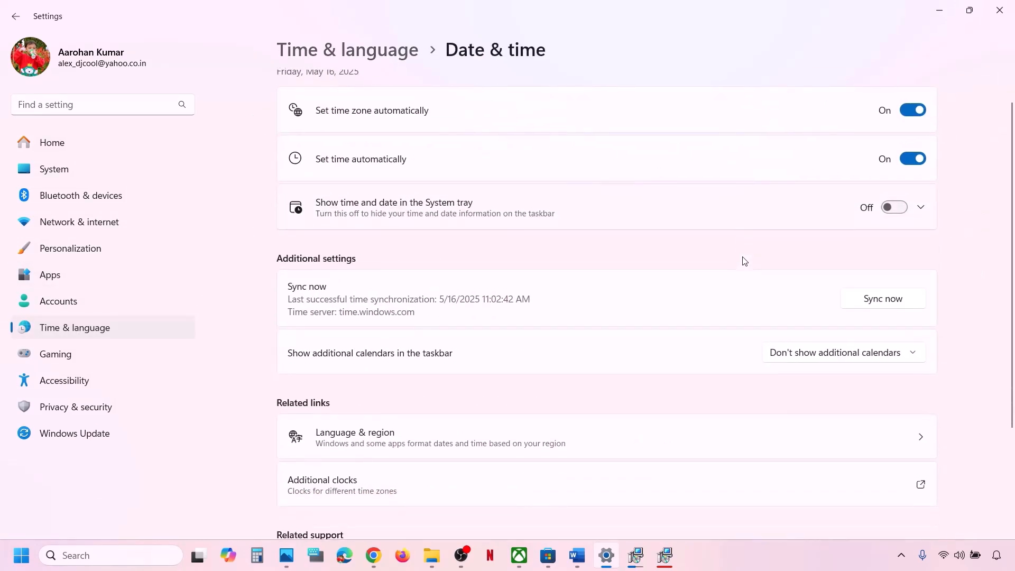
{"action": "left_click", "coordinate": [916, 108]}
{"action": "left_click", "coordinate": [913, 193]}
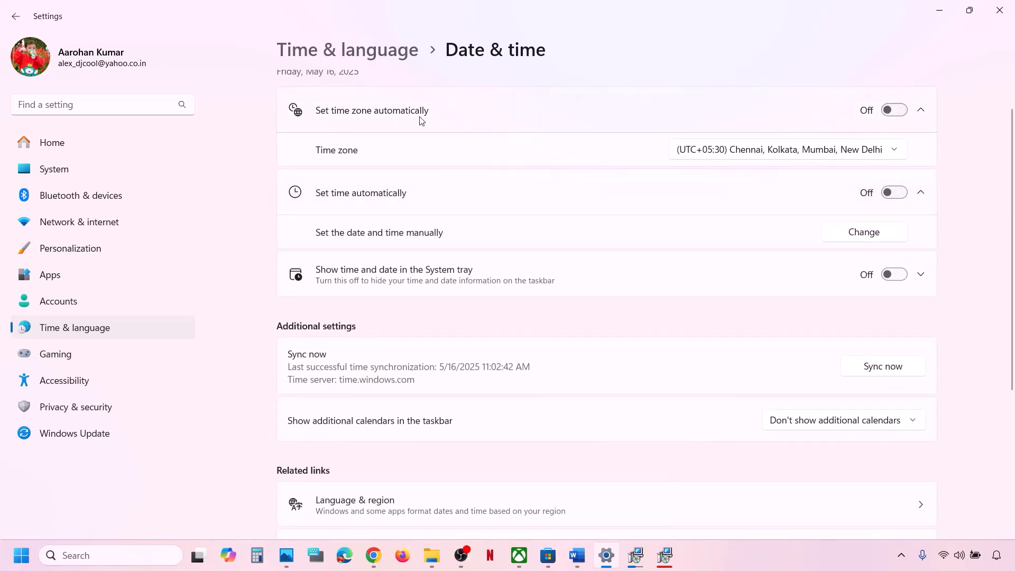
{"action": "left_click", "coordinate": [900, 112]}
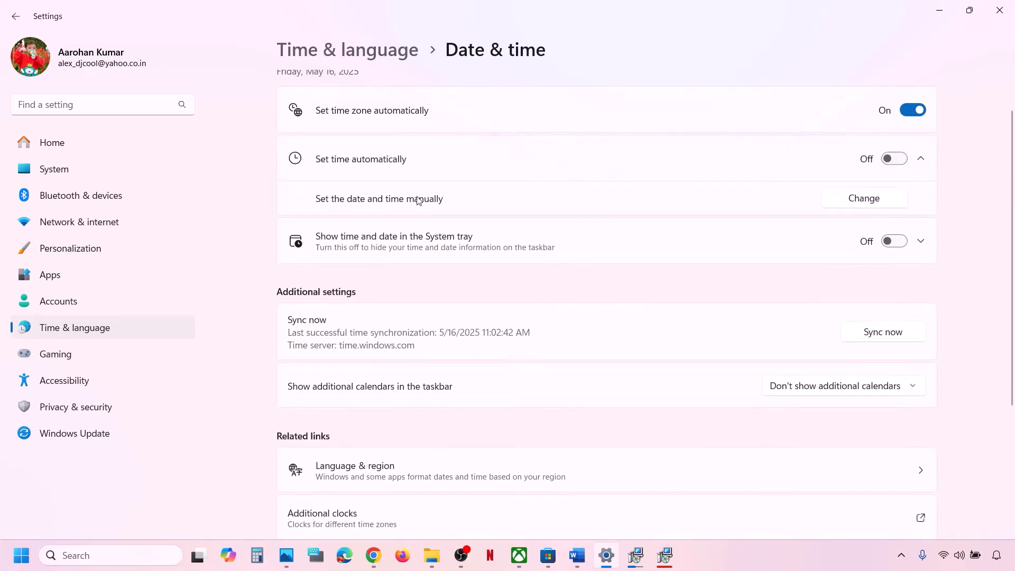
{"action": "left_click", "coordinate": [904, 160]}
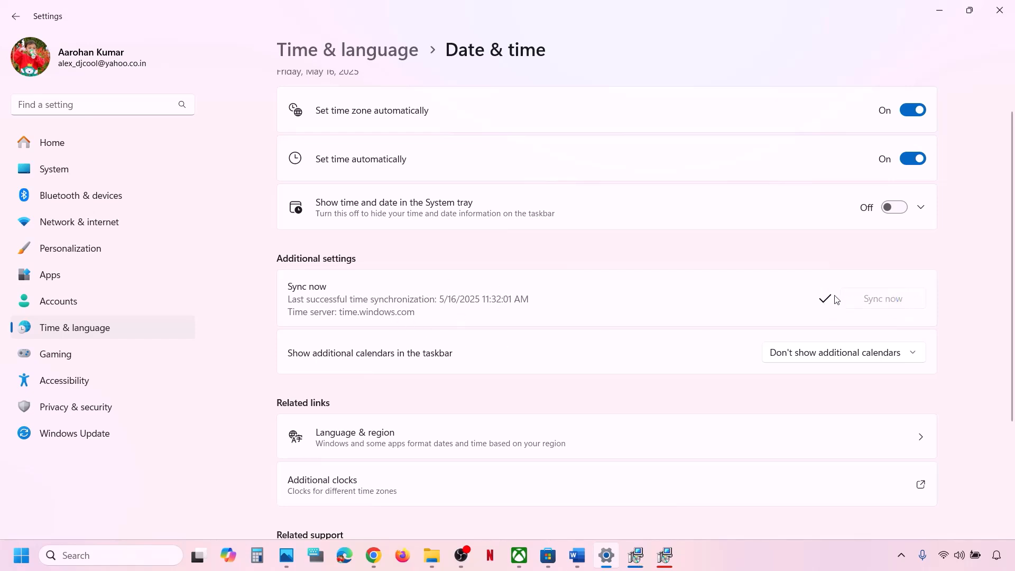
Step: Keep India as the country or region under Language & region, then close Settings
{"action": "left_click", "coordinate": [116, 325]}
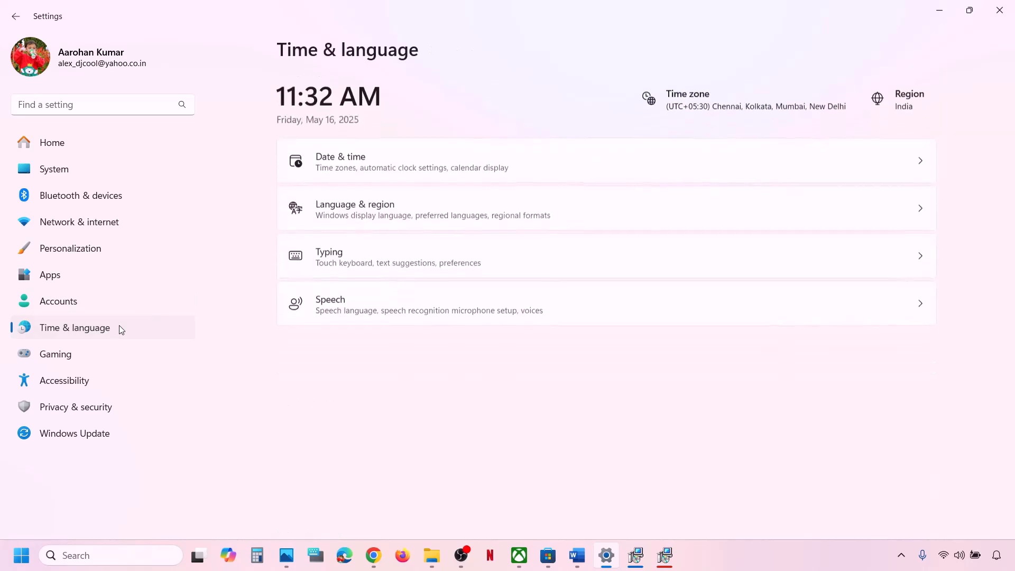
{"action": "left_click", "coordinate": [450, 206]}
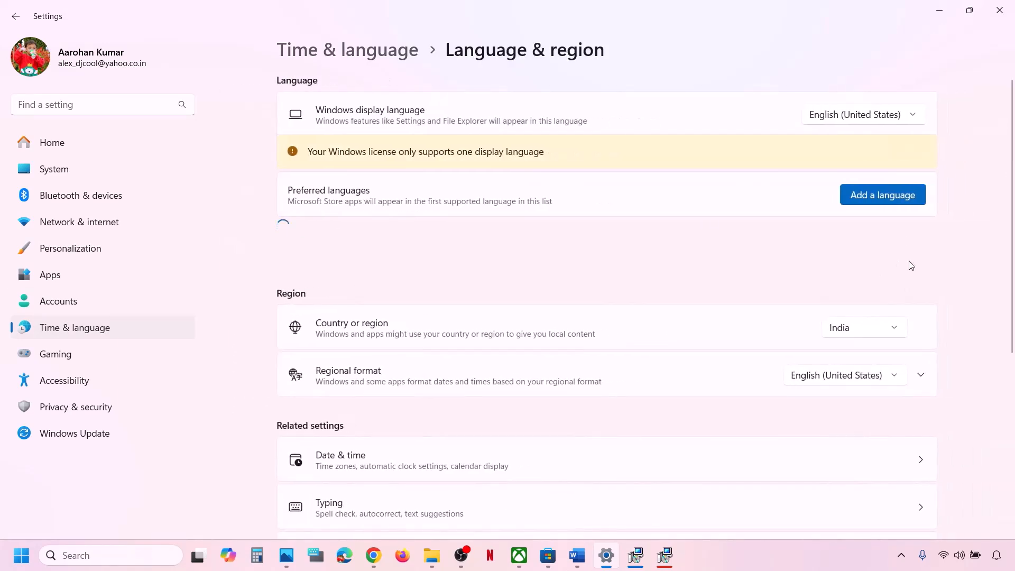
{"action": "left_click", "coordinate": [853, 331]}
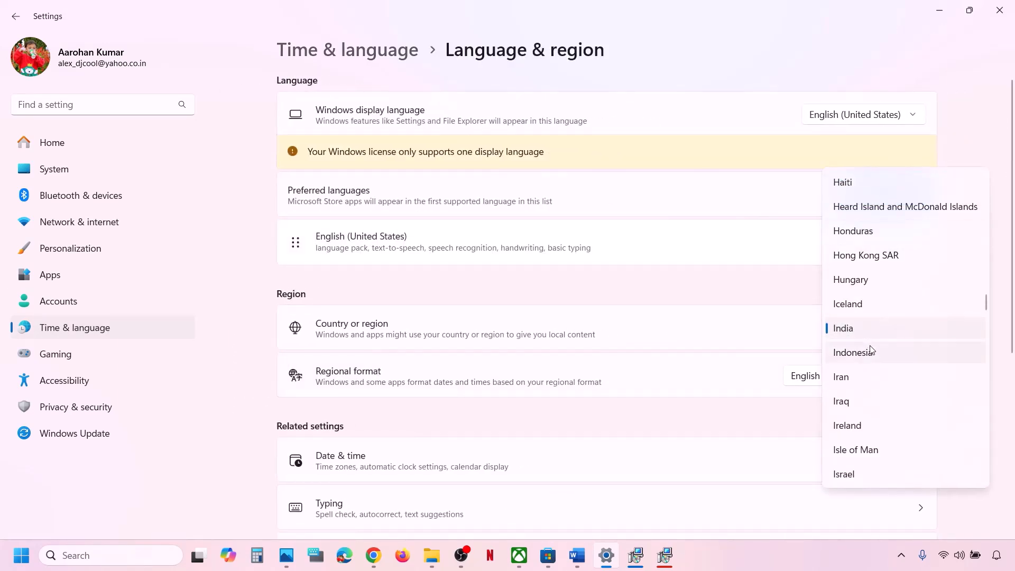
{"action": "left_click", "coordinate": [865, 325]}
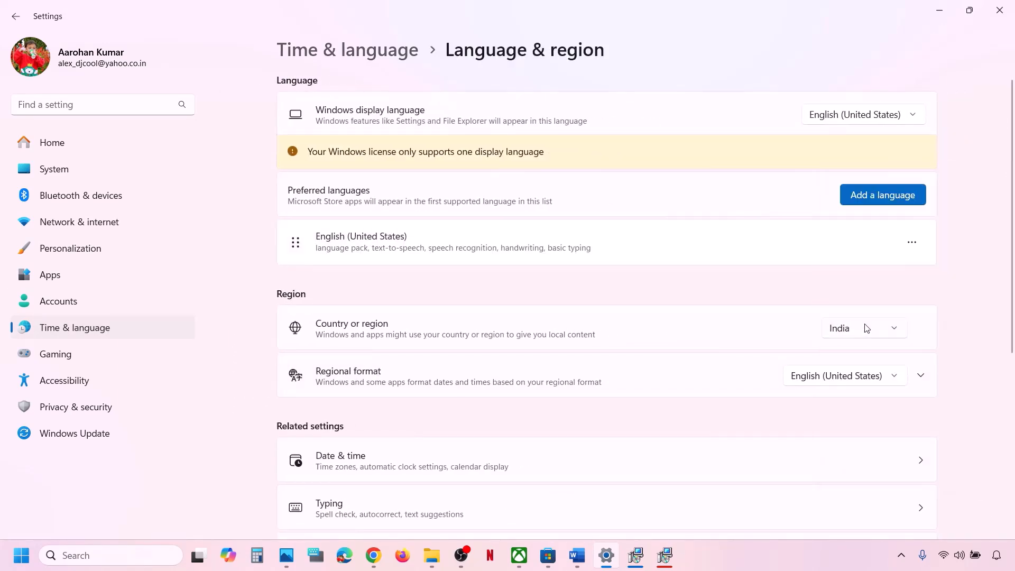
{"action": "left_click", "coordinate": [1004, 20]}
{"action": "scroll", "coordinate": [437, 329], "scroll_direction": "down", "scroll_amount": 3}
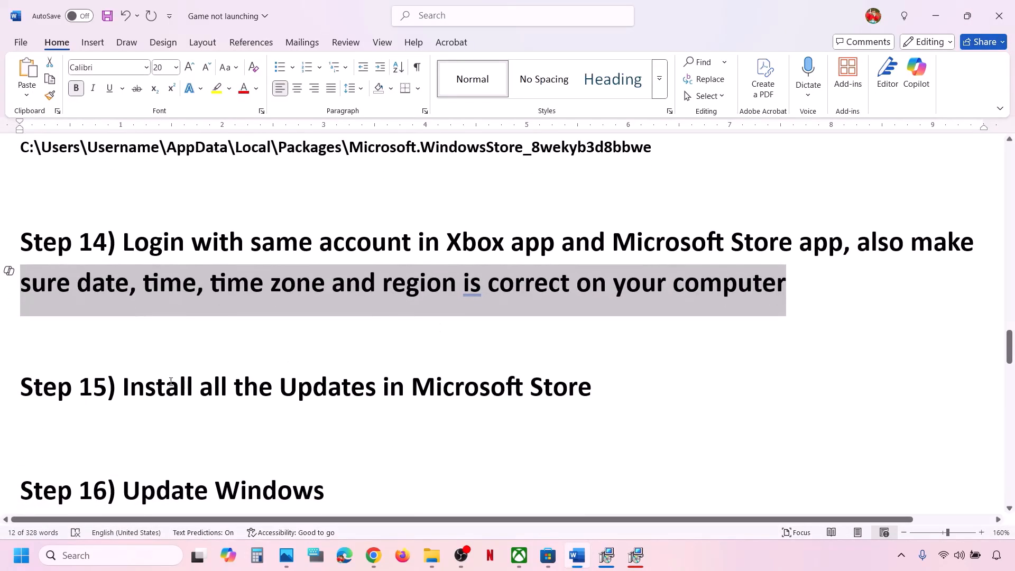
Step: Highlight Step 15, run a Microsoft Store check for app updates, then return to Word
{"action": "left_click_drag", "start_coordinate": [171, 382], "coordinate": [635, 382]}
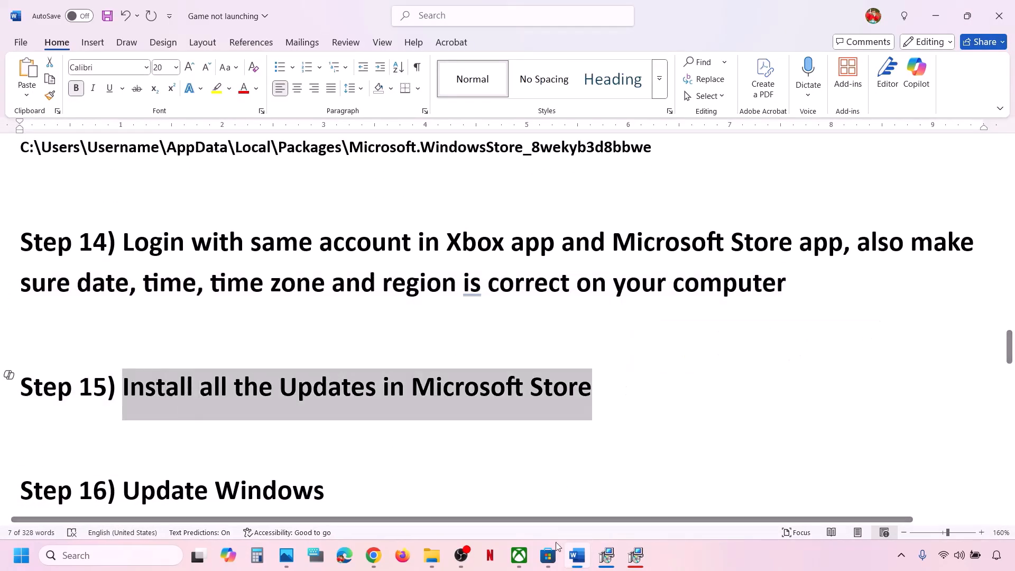
{"action": "left_click", "coordinate": [549, 555]}
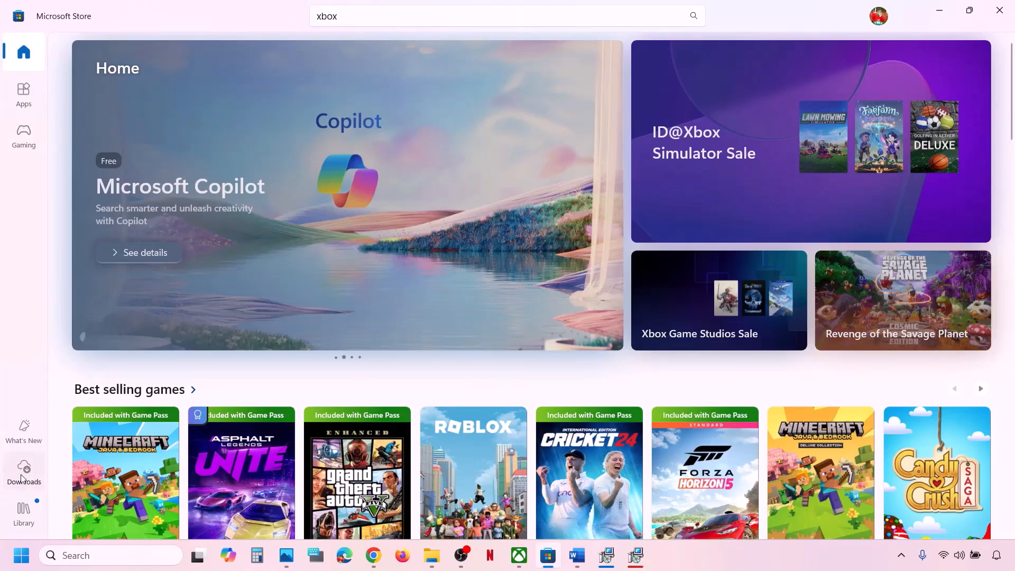
{"action": "left_click", "coordinate": [24, 476]}
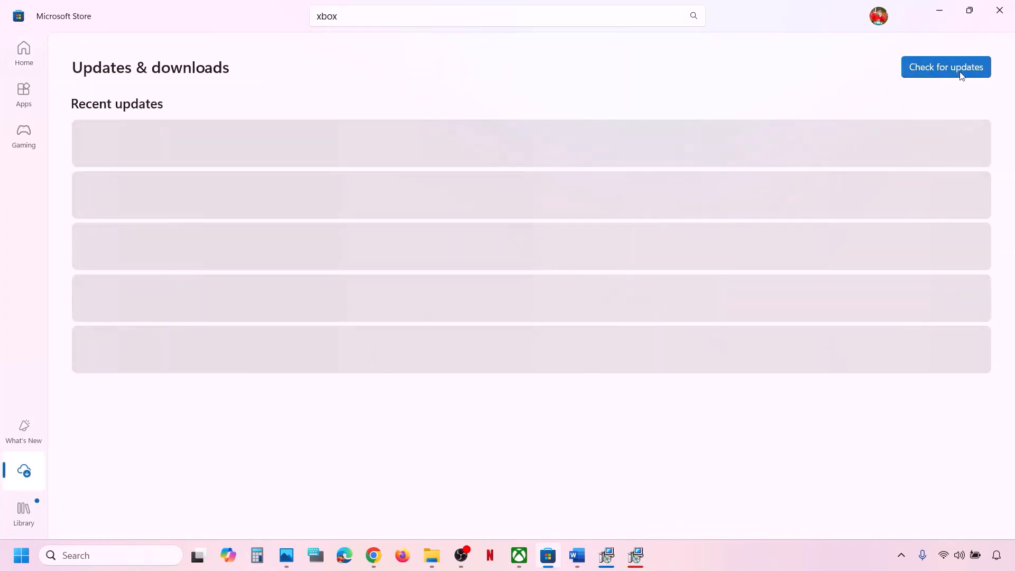
{"action": "left_click", "coordinate": [937, 71]}
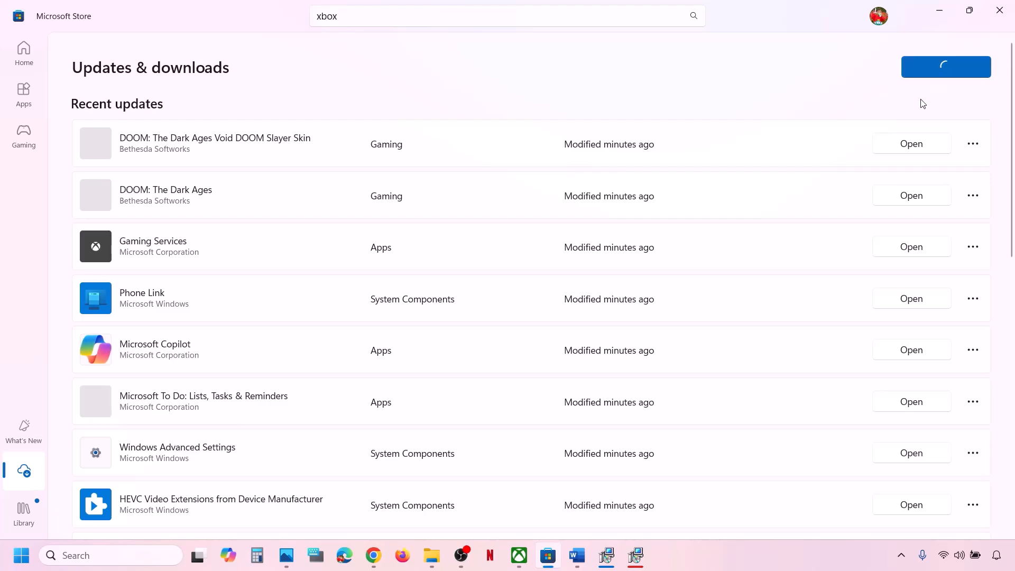
{"action": "left_click", "coordinate": [582, 555]}
{"action": "scroll", "coordinate": [322, 438], "scroll_direction": "down", "scroll_amount": 3}
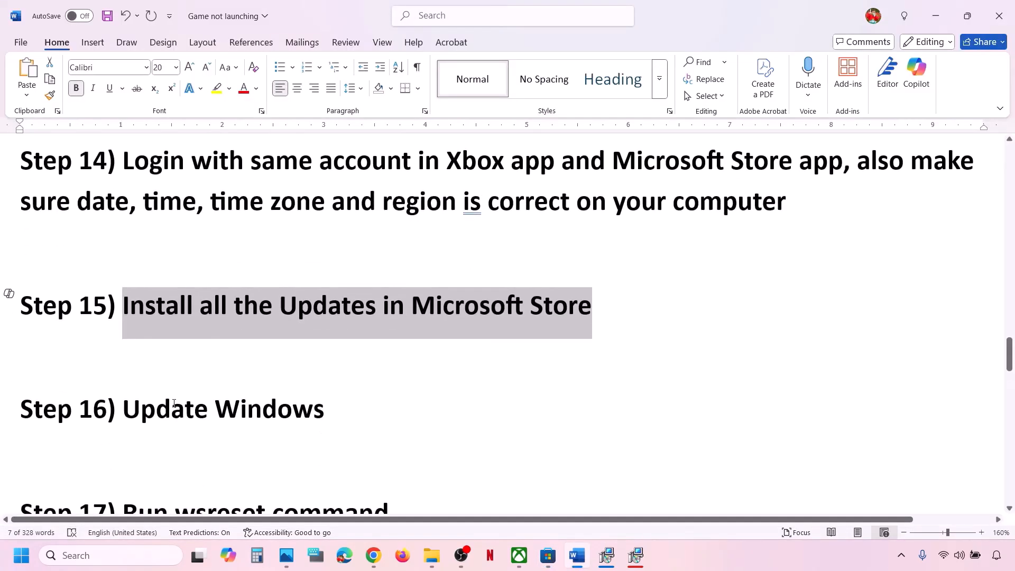
Step: Check Windows Update's 2025-05 cumulative update KB5058411 at 81% and show the Restart power option
{"action": "left_click_drag", "start_coordinate": [123, 410], "coordinate": [345, 396]}
{"action": "key", "text": "super+i"}
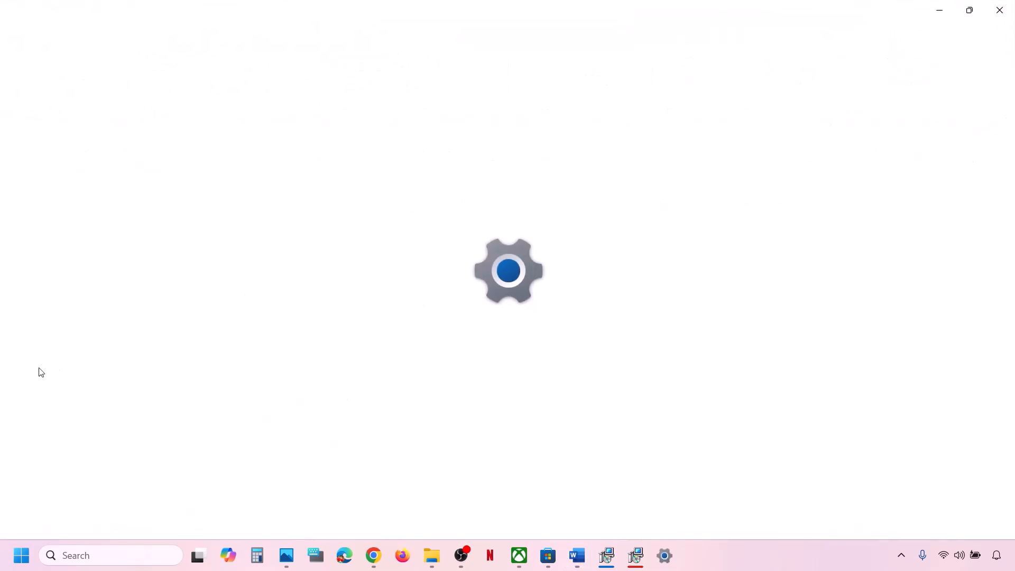
{"action": "left_click", "coordinate": [64, 433]}
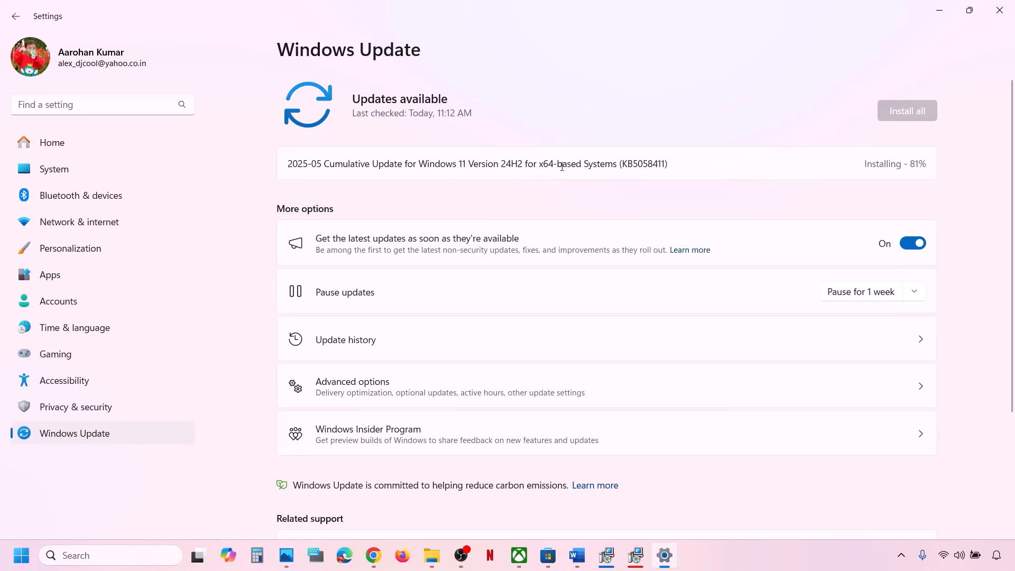
{"action": "left_click_drag", "start_coordinate": [591, 165], "coordinate": [695, 160]}
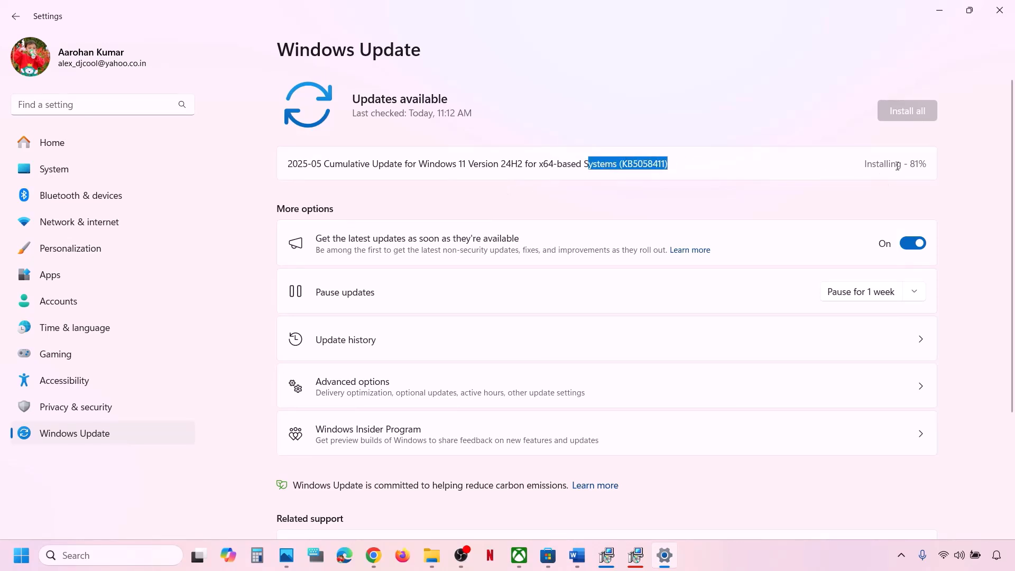
{"action": "left_click", "coordinate": [16, 560]}
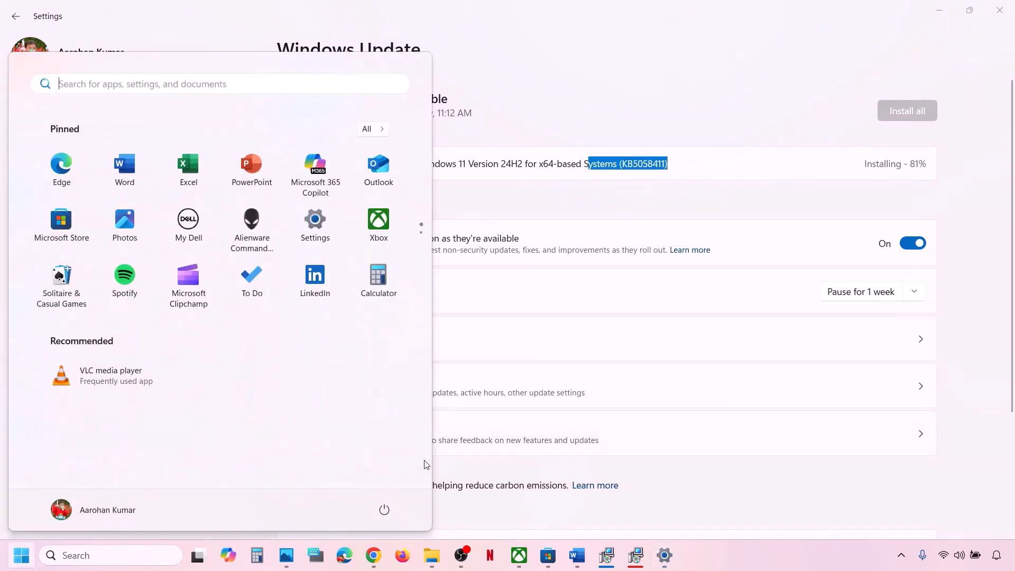
{"action": "left_click", "coordinate": [385, 510]}
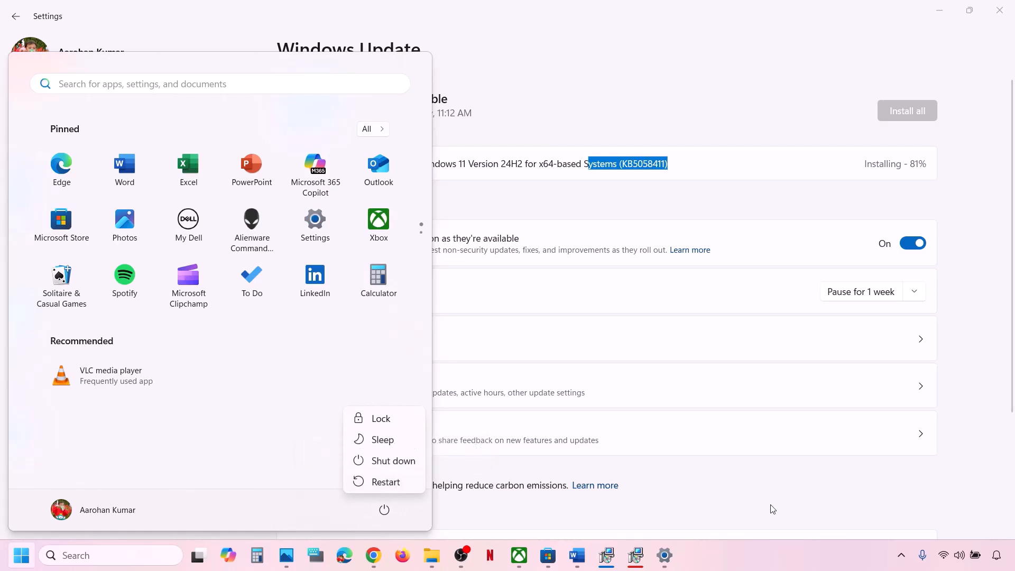
{"action": "left_click", "coordinate": [582, 563]}
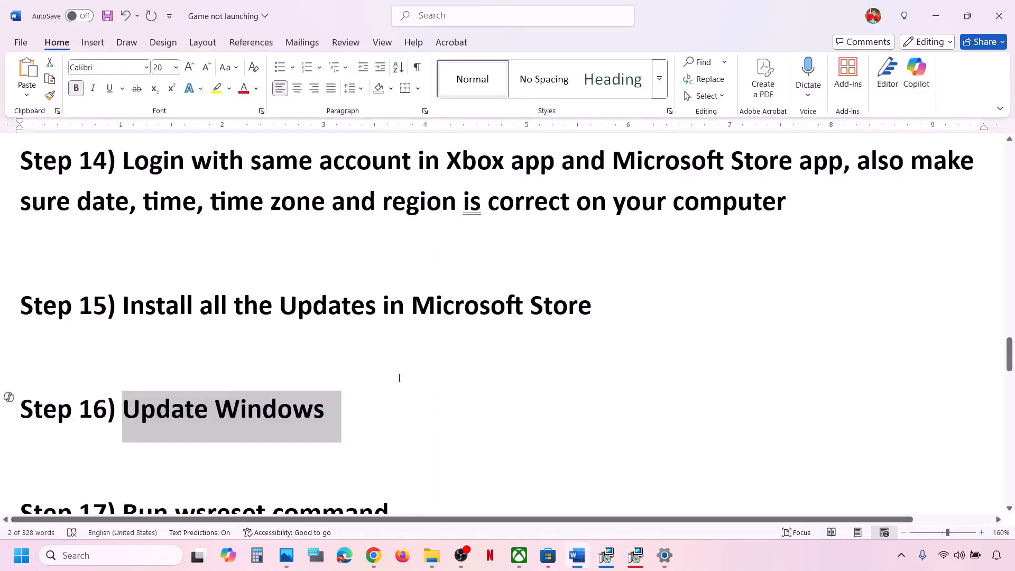
Step: Run wsreset from Step 17 to clear the Store cache, then minimize the Store and highlight Step 18
{"action": "scroll", "coordinate": [402, 376], "scroll_direction": "down", "scroll_amount": 2}
{"action": "left_click", "coordinate": [205, 408]}
{"action": "double_click", "coordinate": [205, 407]}
{"action": "key", "text": "ctrl+c"}
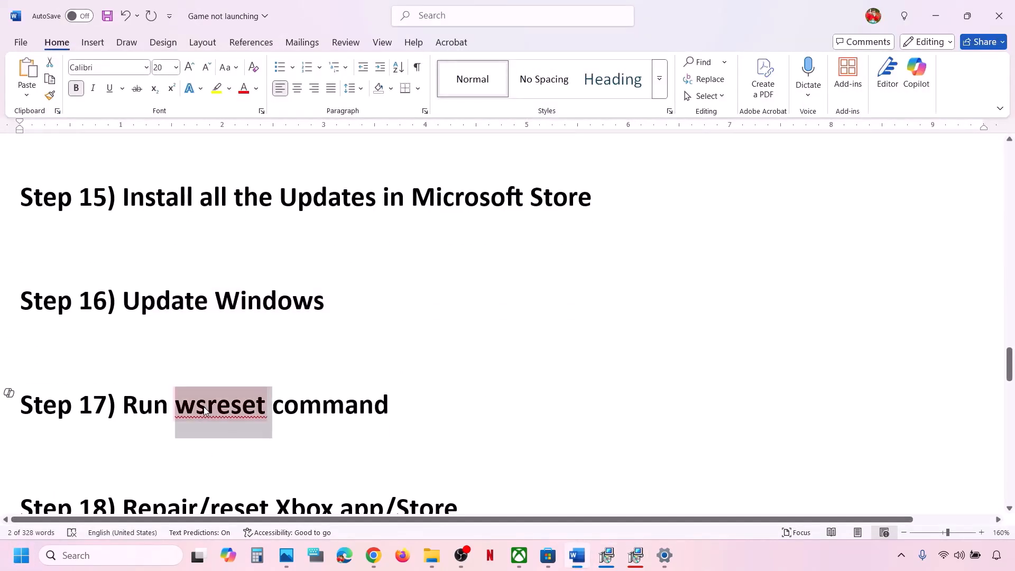
{"action": "left_click", "coordinate": [93, 555]}
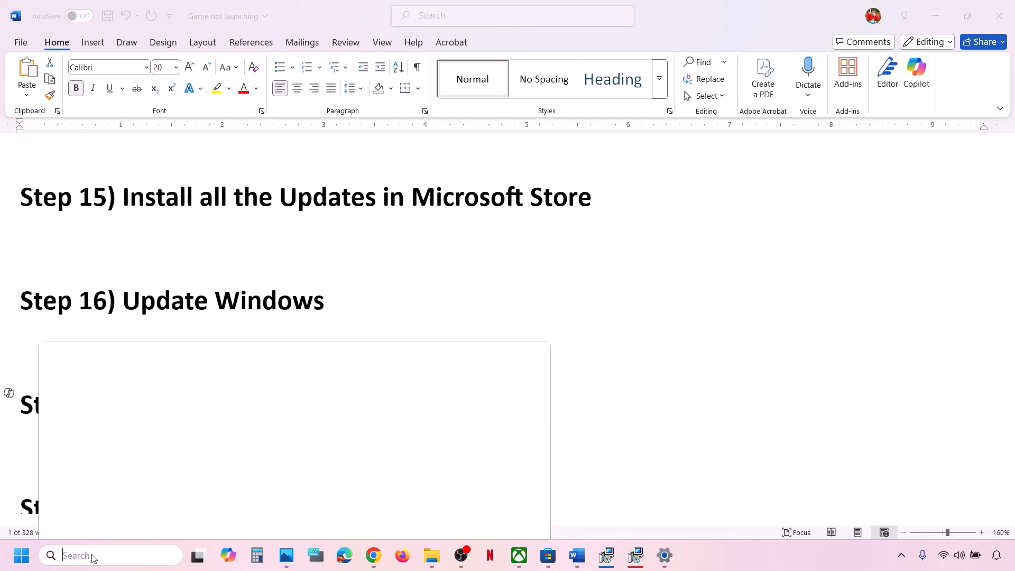
{"action": "key", "text": "ctrl+v"}
{"action": "left_click", "coordinate": [137, 153]}
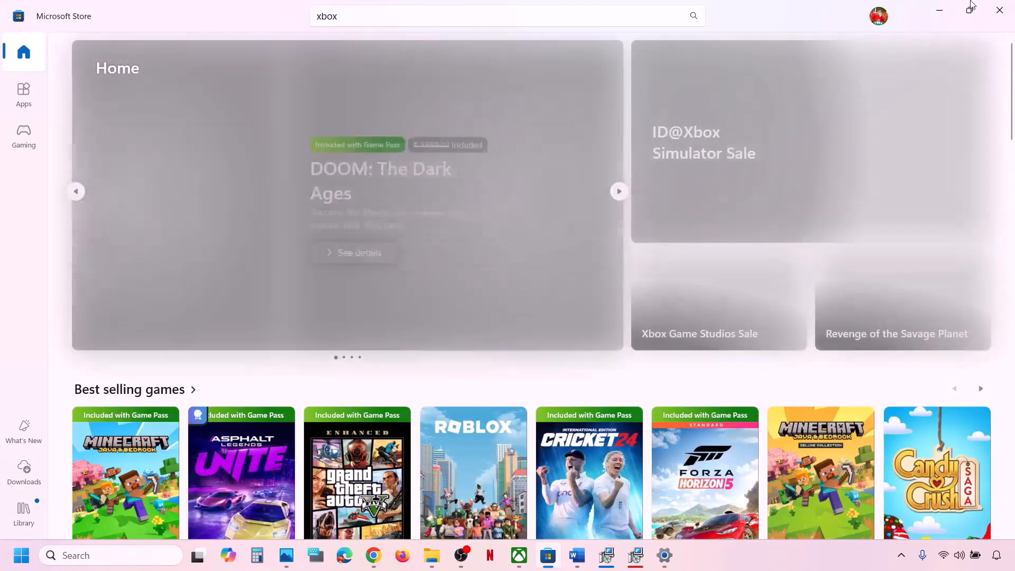
{"action": "left_click", "coordinate": [940, 11]}
{"action": "scroll", "coordinate": [325, 372], "scroll_direction": "down", "scroll_amount": 2}
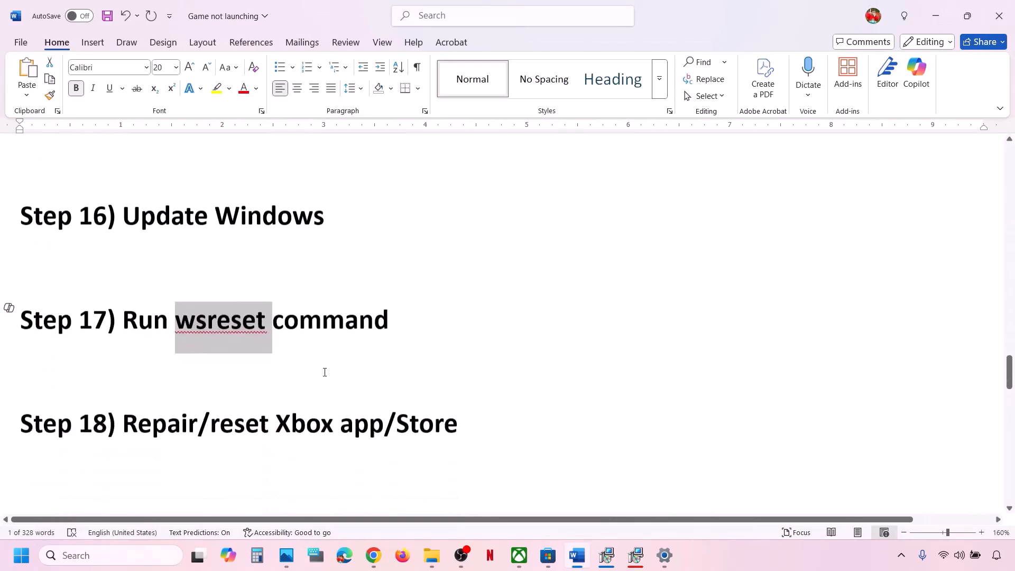
{"action": "left_click_drag", "start_coordinate": [158, 411], "coordinate": [503, 402]}
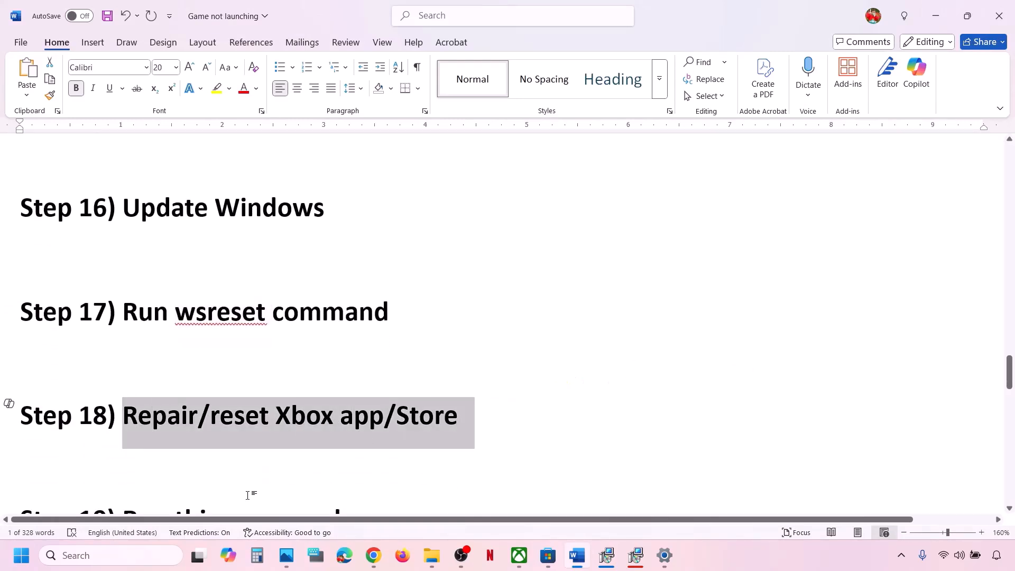
Step: Open the Xbox app's settings via search, repair it, then reset it and confirm
{"action": "left_click", "coordinate": [123, 557]}
{"action": "type", "text": "xbox"}
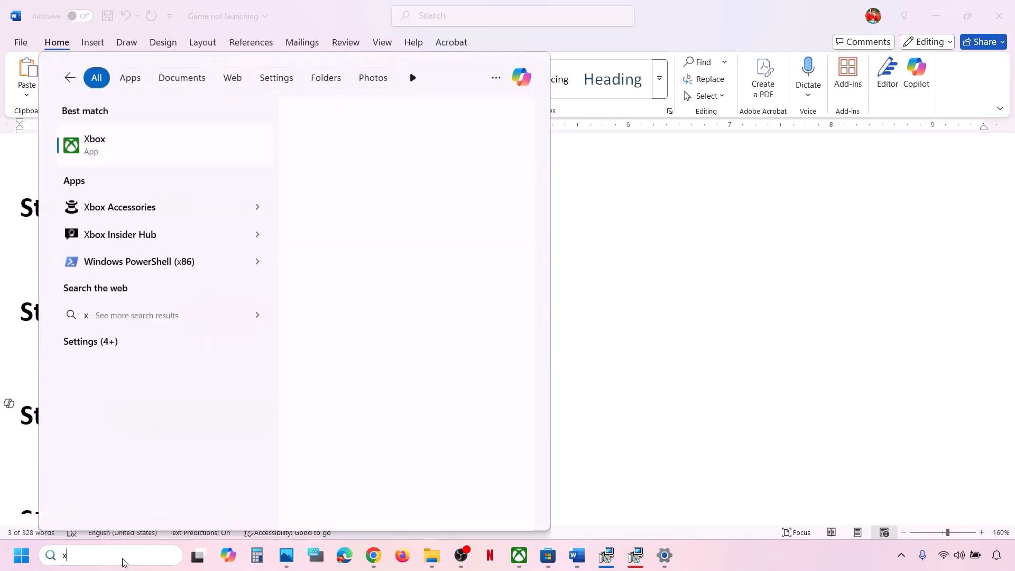
{"action": "right_click", "coordinate": [124, 148]}
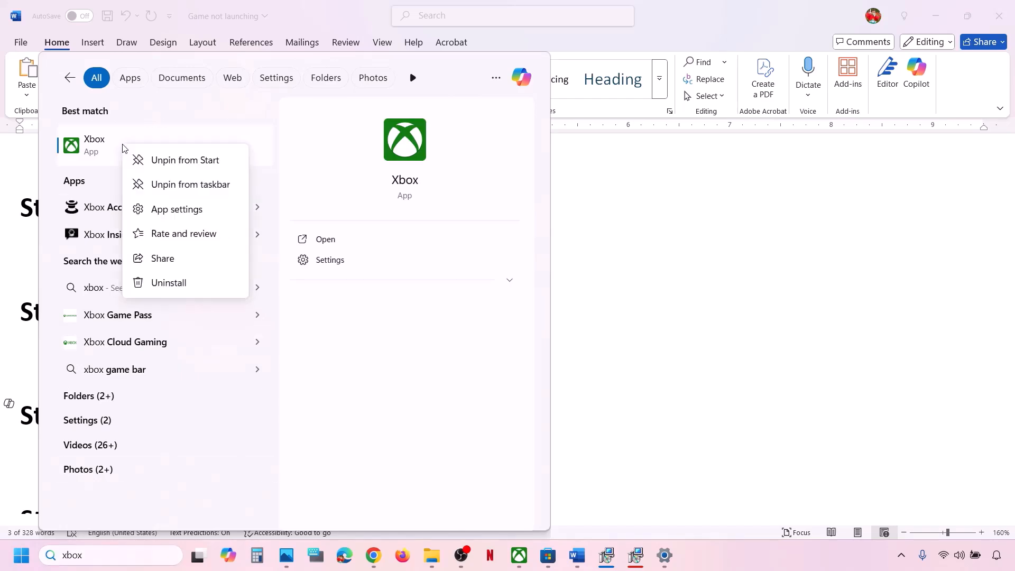
{"action": "left_click", "coordinate": [170, 210]}
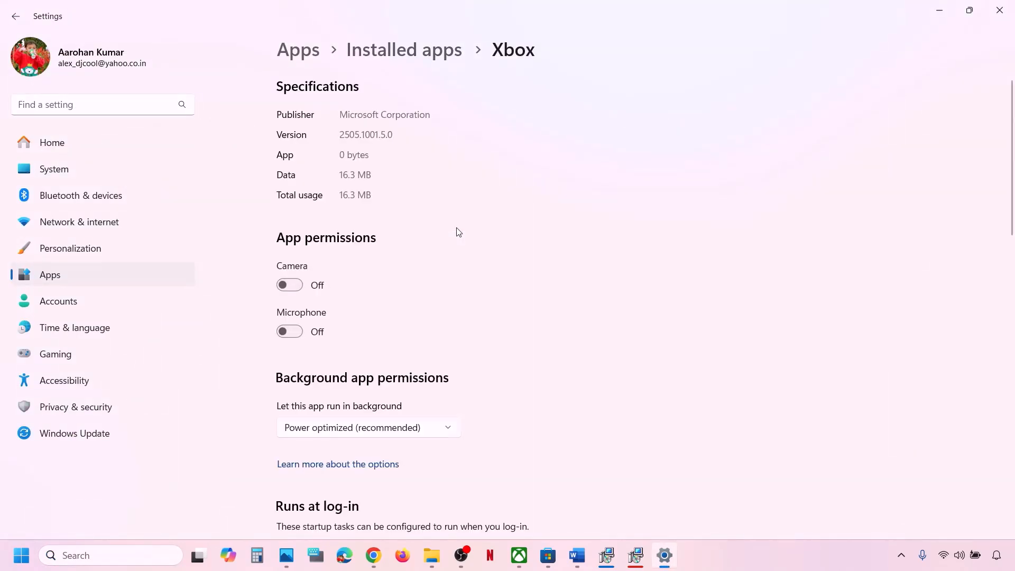
{"action": "scroll", "coordinate": [458, 233], "scroll_direction": "down", "scroll_amount": 10}
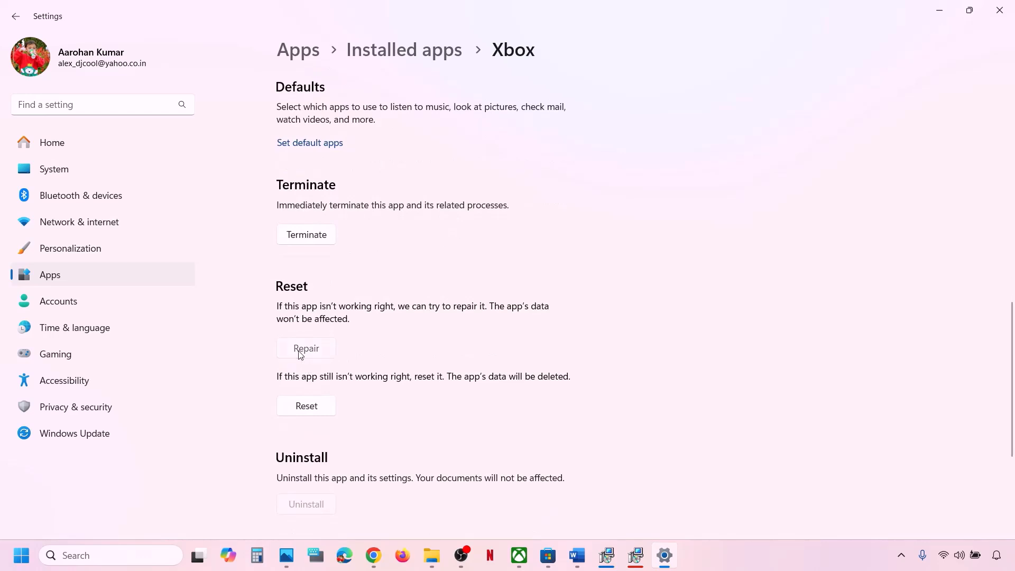
{"action": "left_click", "coordinate": [300, 355]}
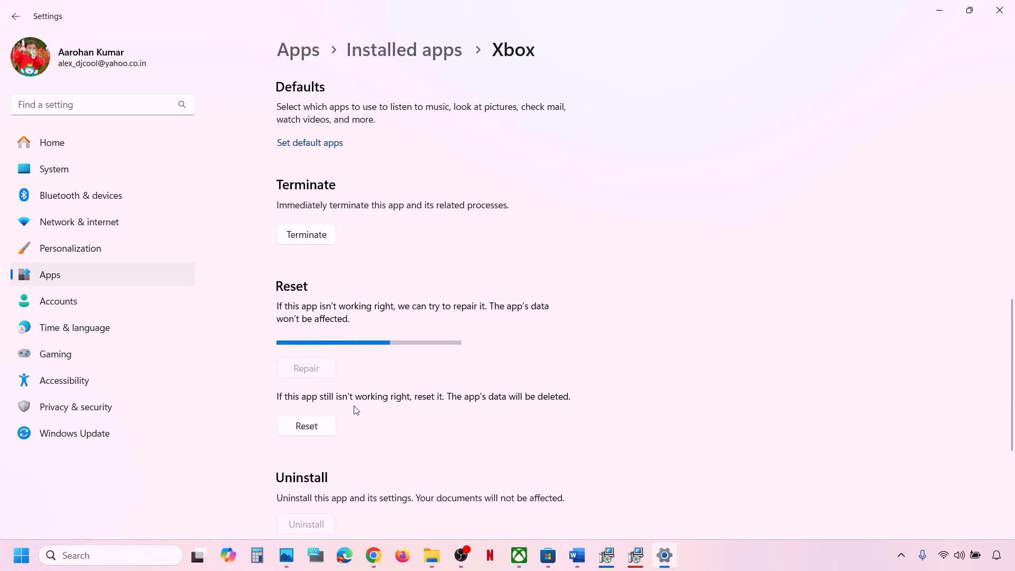
{"action": "left_click", "coordinate": [320, 413]}
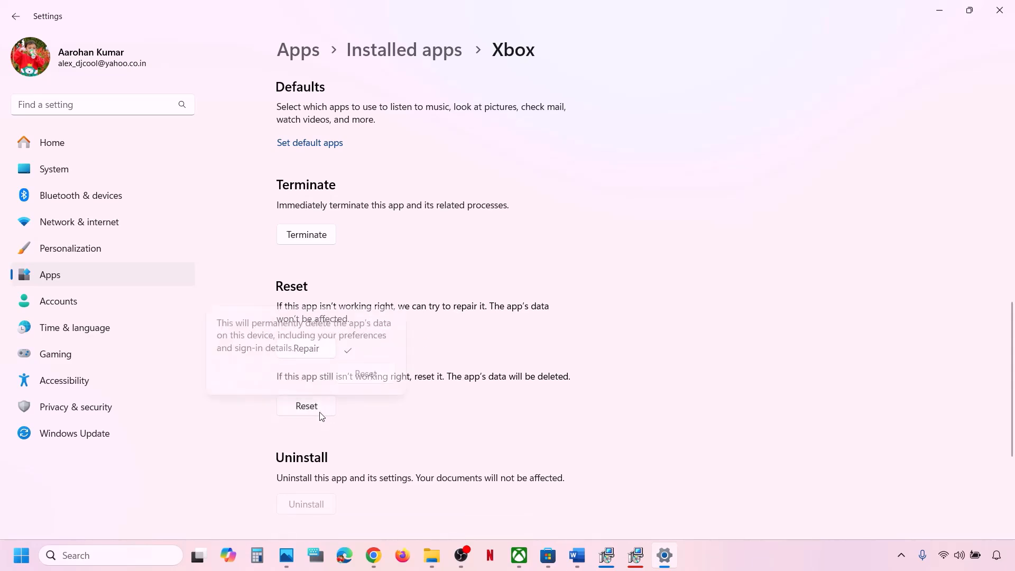
{"action": "left_click", "coordinate": [372, 371]}
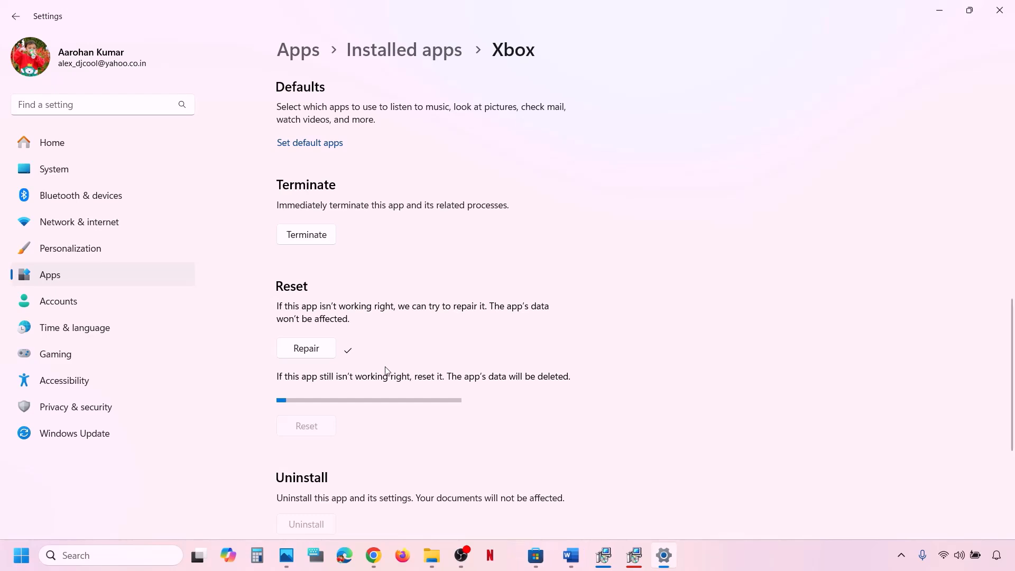
Step: Search for xbox and launch the Xbox app
{"action": "left_click", "coordinate": [136, 562]}
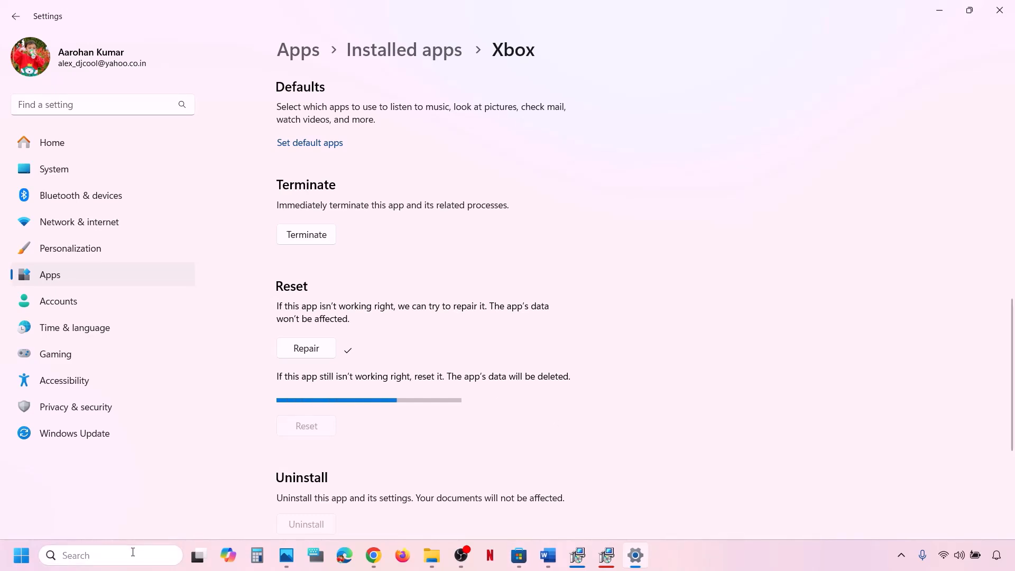
{"action": "type", "text": "xbox"}
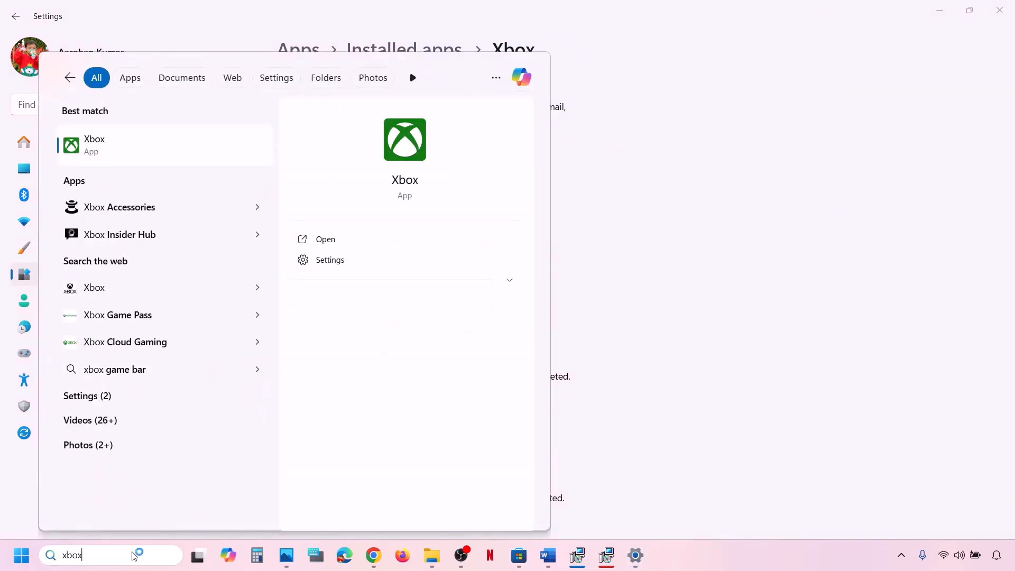
{"action": "key", "text": "Return"}
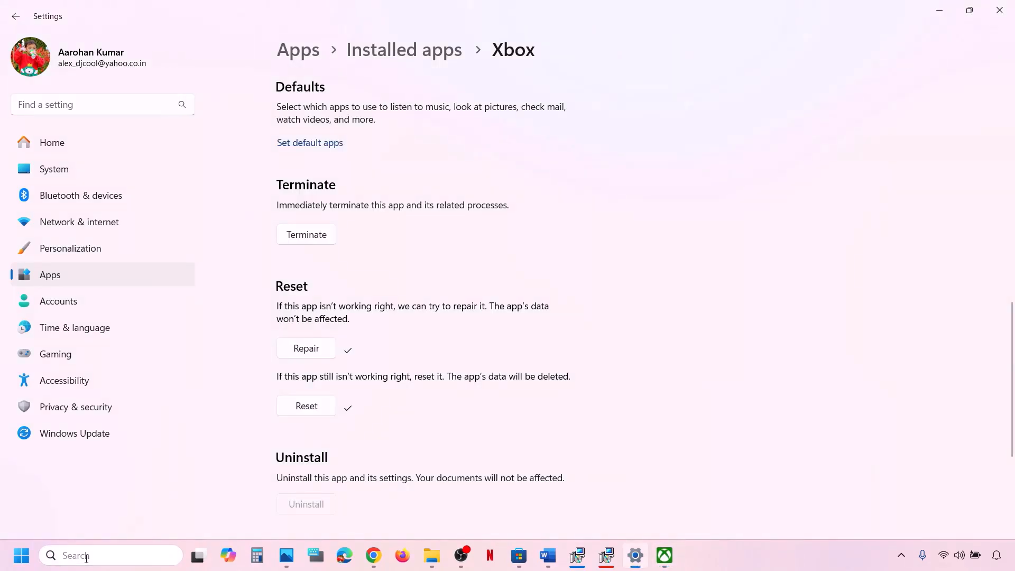
Step: Repair the Microsoft Store app, then reset it and confirm deleting its data
{"action": "left_click", "coordinate": [87, 558]}
{"action": "type", "text": "st"}
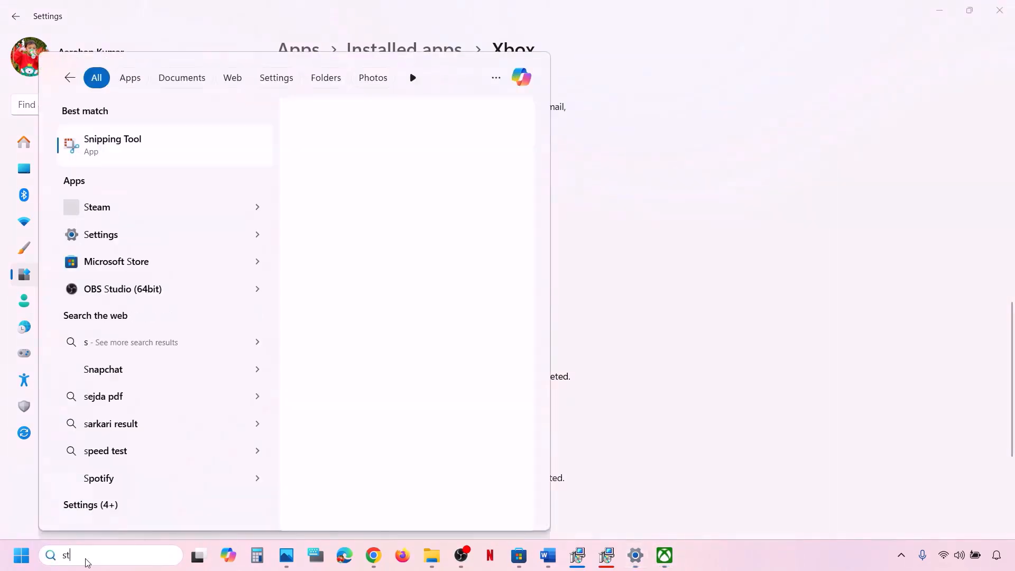
{"action": "type", "text": "ore"}
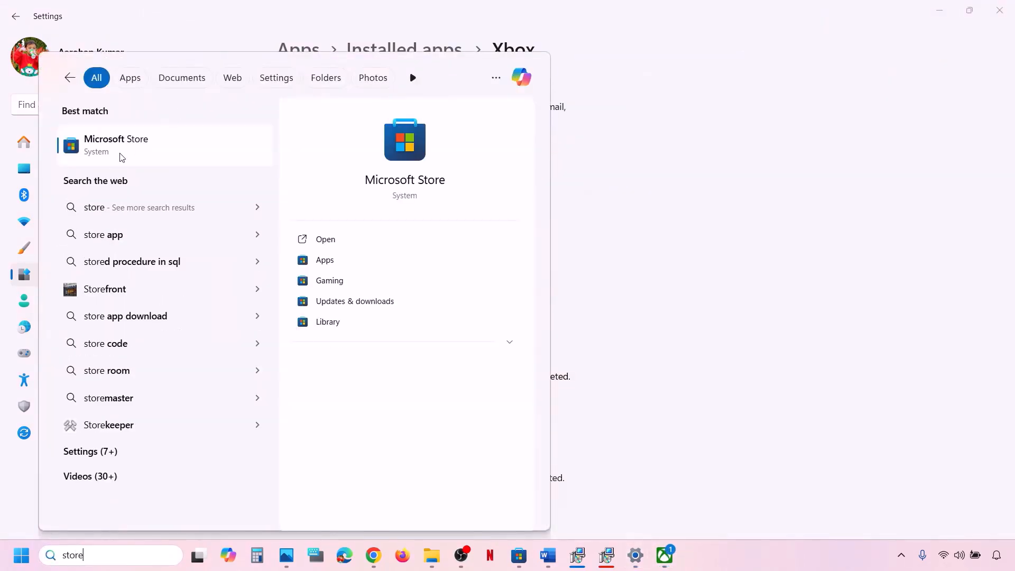
{"action": "right_click", "coordinate": [119, 160]}
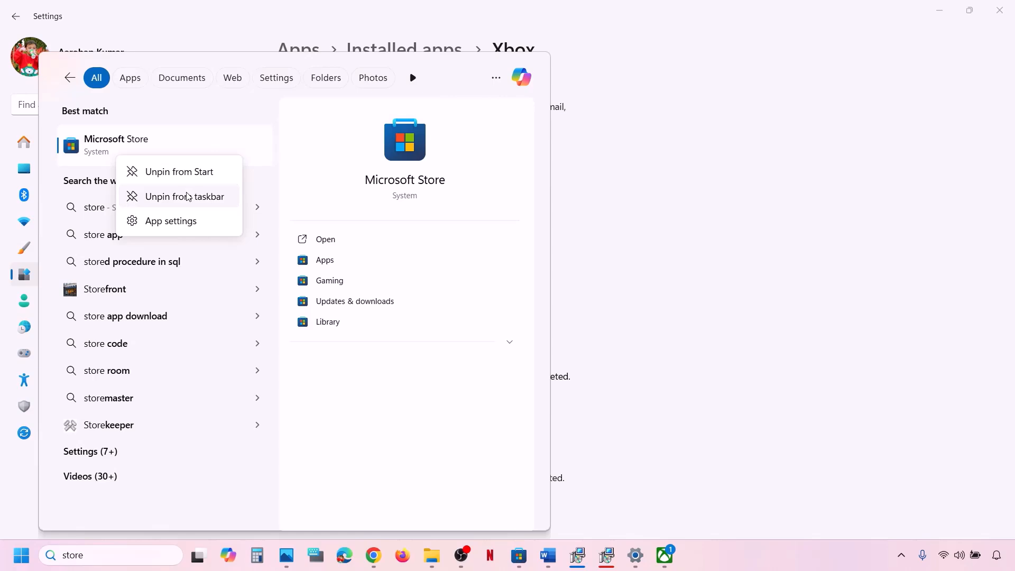
{"action": "left_click", "coordinate": [161, 221]}
{"action": "scroll", "coordinate": [410, 338], "scroll_direction": "down", "scroll_amount": 10}
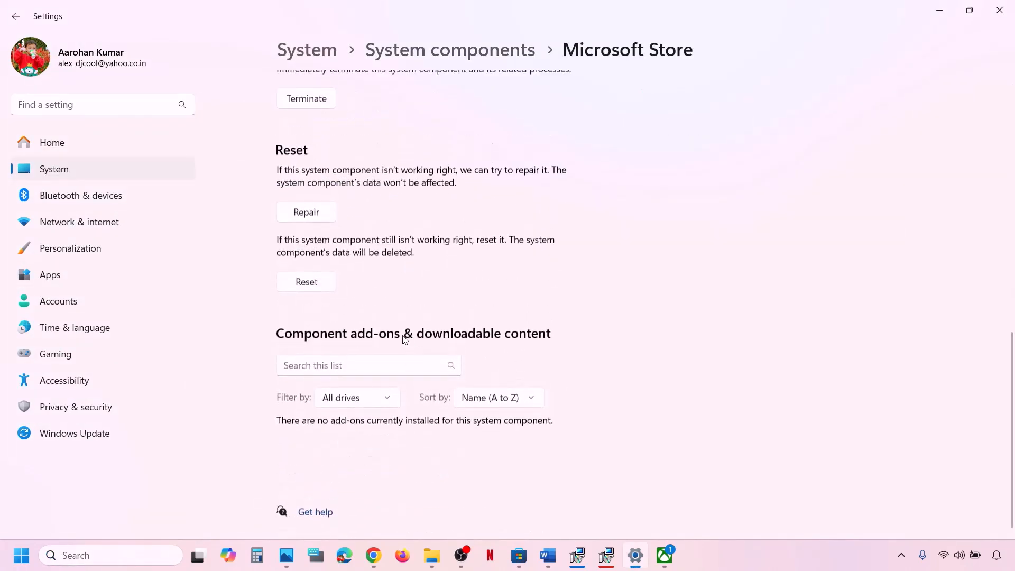
{"action": "left_click", "coordinate": [312, 218]}
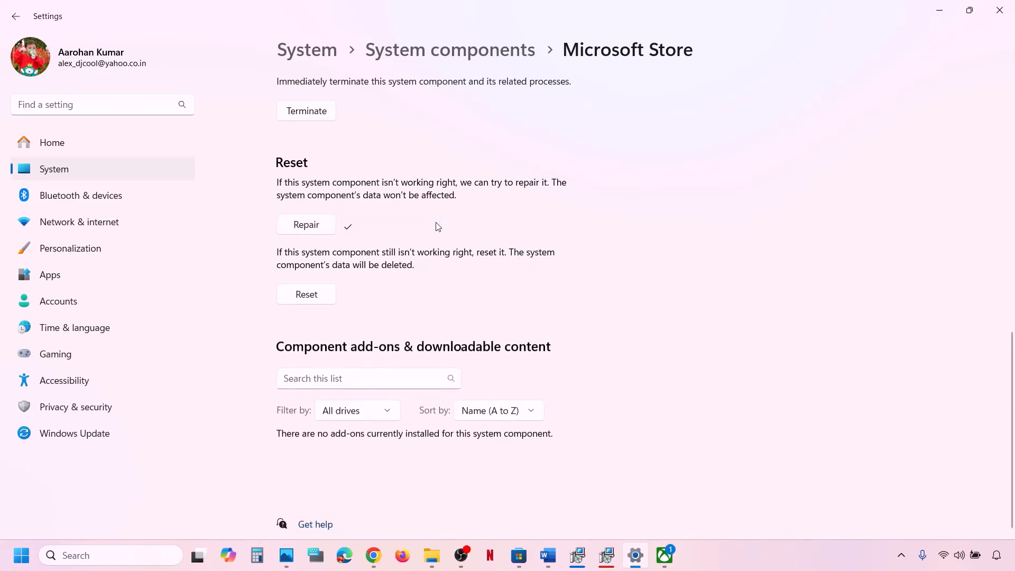
{"action": "left_click", "coordinate": [323, 296]}
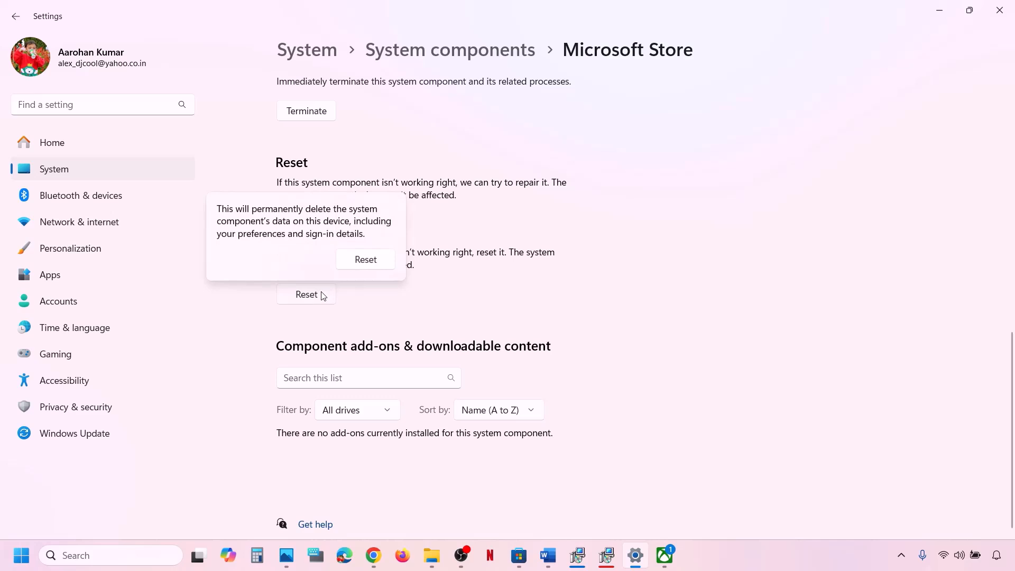
{"action": "left_click", "coordinate": [361, 261]}
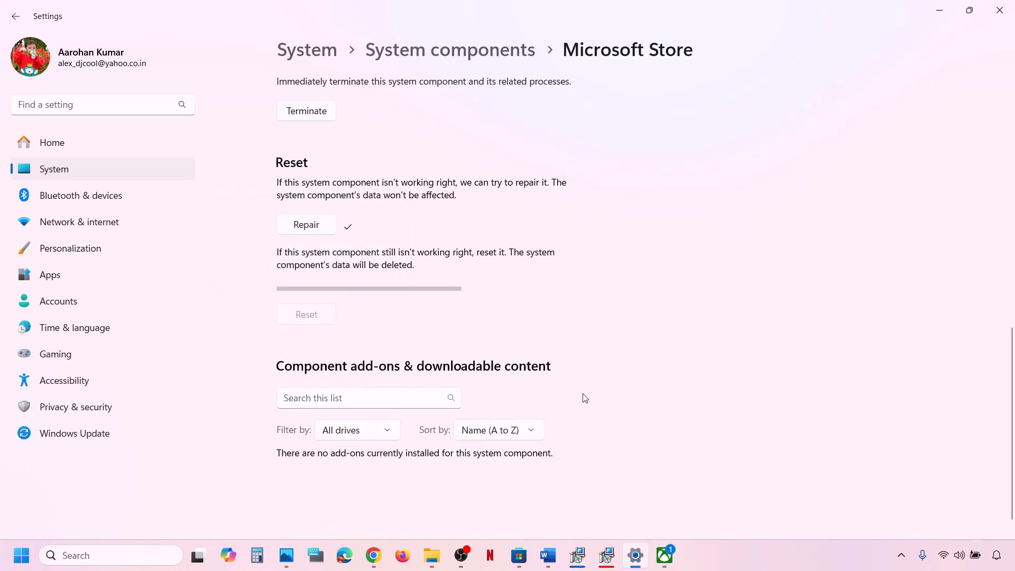
Step: Relaunch Microsoft Store, dismiss the Xbox get-ready prompt, and return to Store settings
{"action": "left_click", "coordinate": [122, 561]}
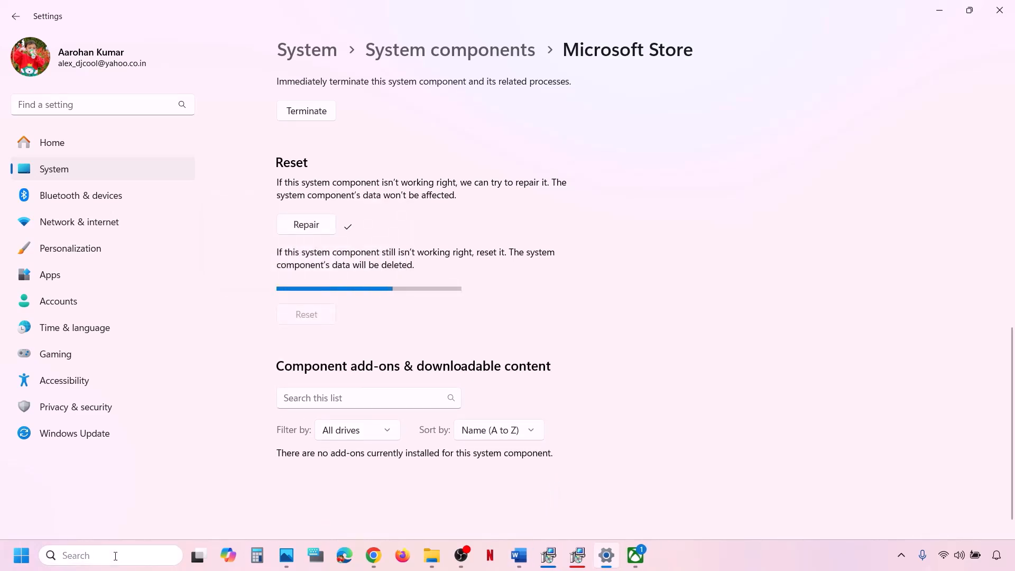
{"action": "type", "text": "store"}
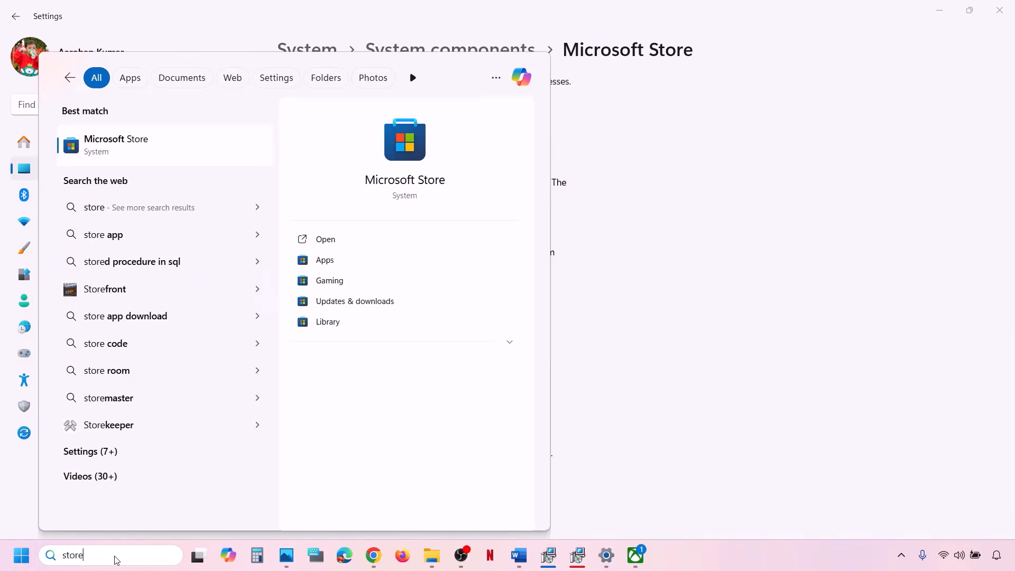
{"action": "left_click", "coordinate": [297, 136]}
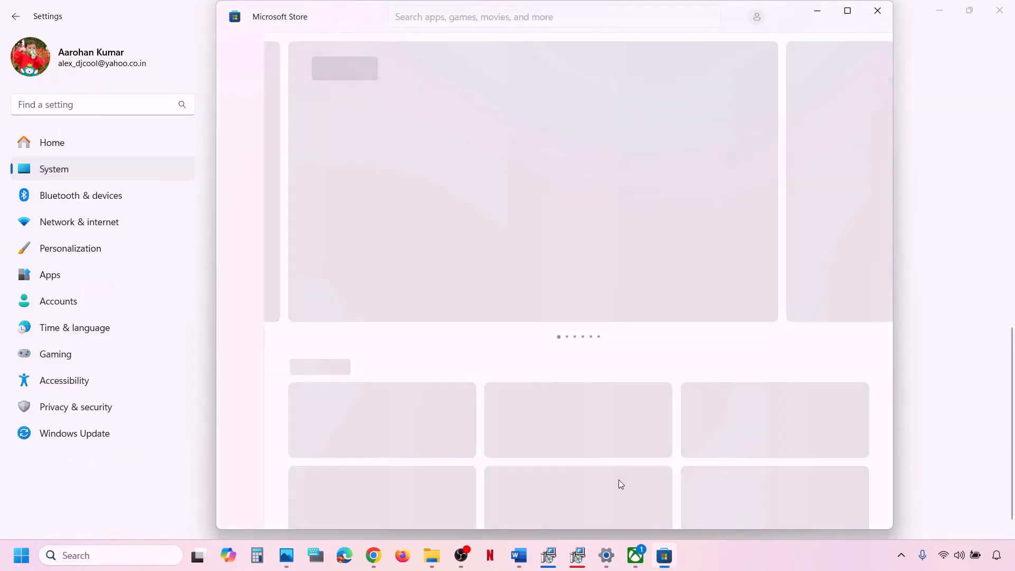
{"action": "left_click", "coordinate": [636, 555]}
{"action": "left_click", "coordinate": [416, 378]}
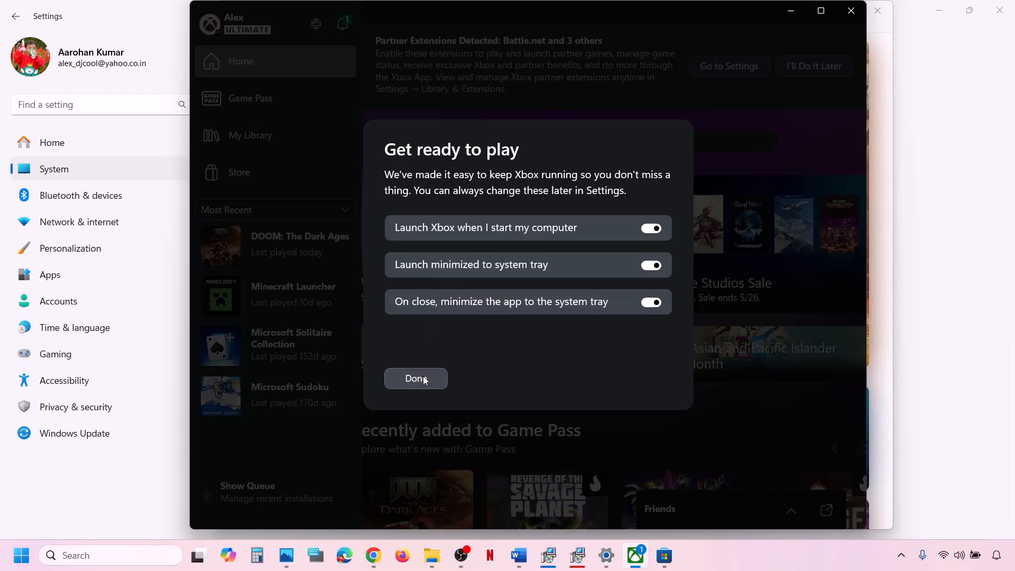
{"action": "left_click", "coordinate": [944, 347]}
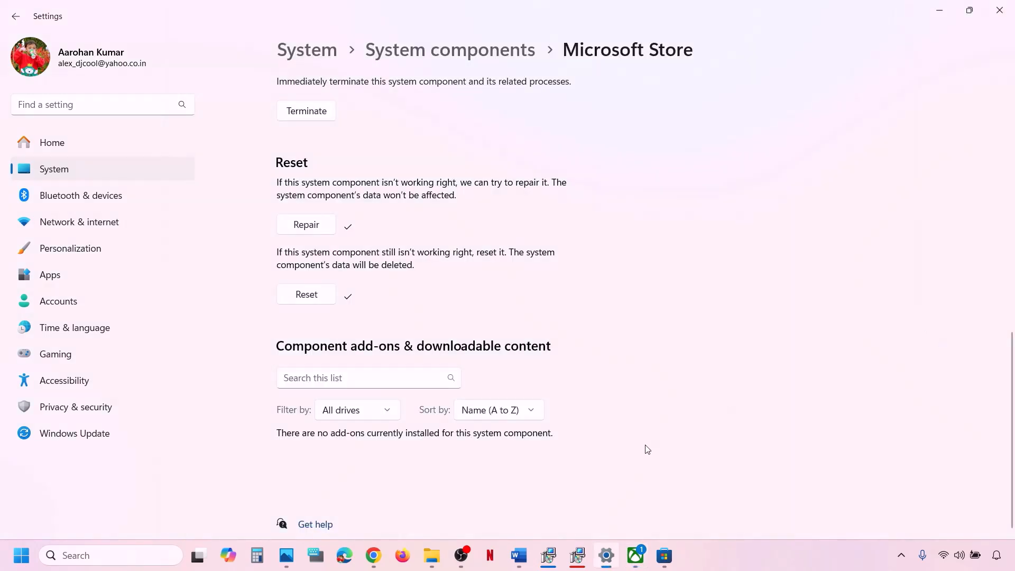
Step: Copy Step 19's two-line Get-AppxPackage command and search Windows for powershell
{"action": "left_click", "coordinate": [519, 554]}
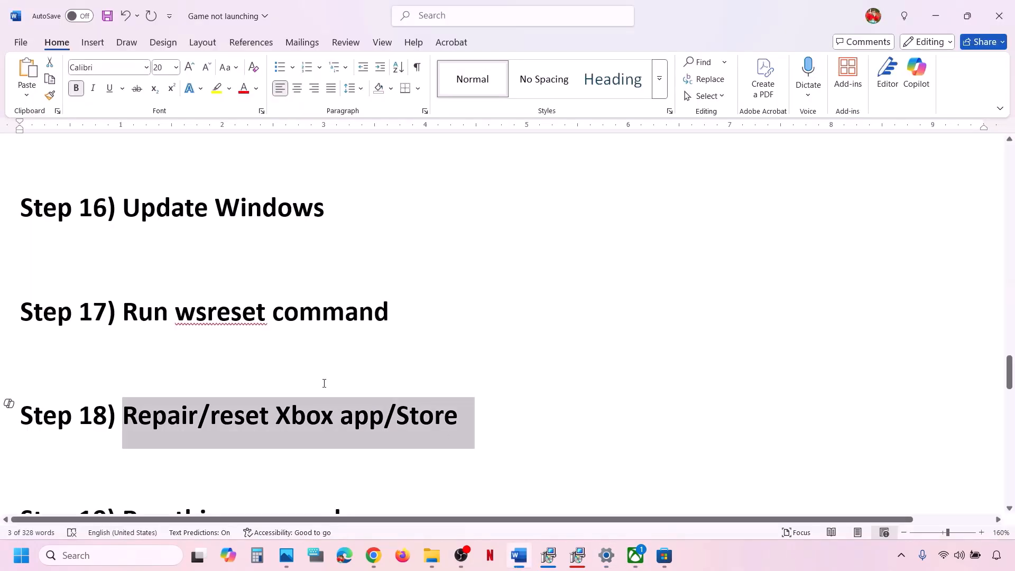
{"action": "scroll", "coordinate": [324, 383], "scroll_direction": "down", "scroll_amount": 5}
{"action": "scroll", "coordinate": [324, 383], "scroll_direction": "down", "scroll_amount": 2}
{"action": "scroll", "coordinate": [324, 384], "scroll_direction": "up", "scroll_amount": 3}
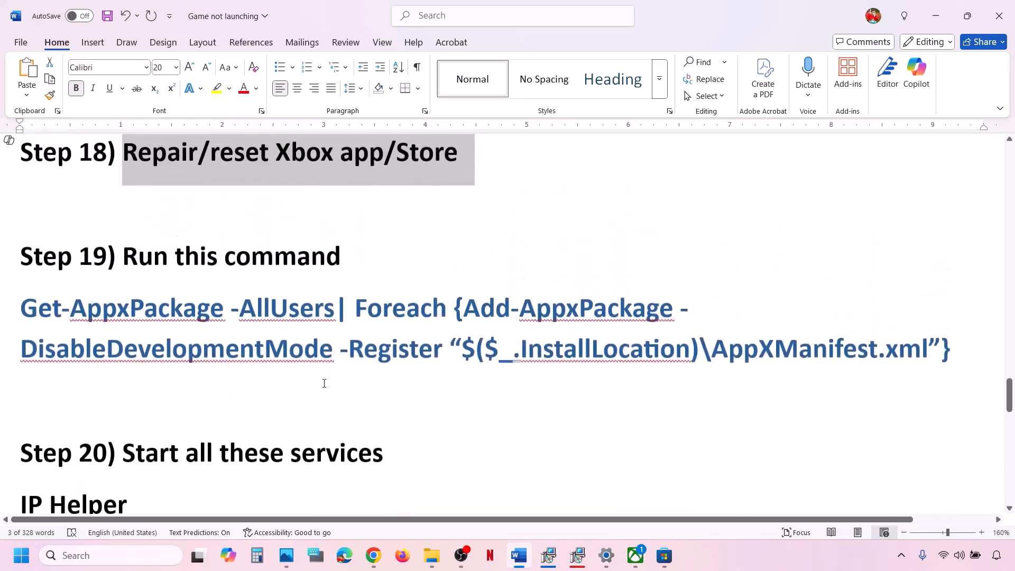
{"action": "left_click_drag", "start_coordinate": [959, 357], "coordinate": [2, 310]}
{"action": "right_click", "coordinate": [105, 339]}
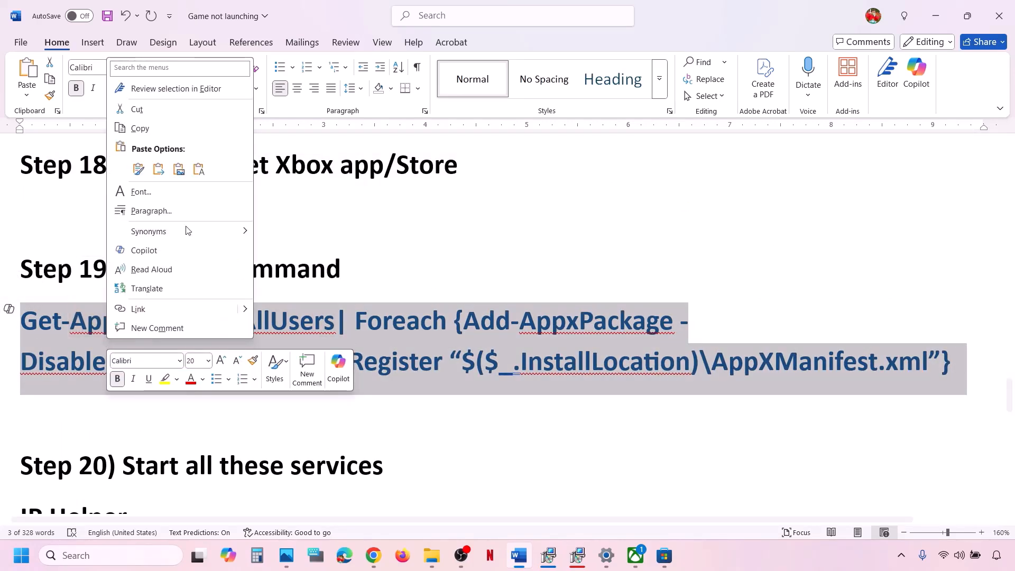
{"action": "left_click", "coordinate": [156, 131]}
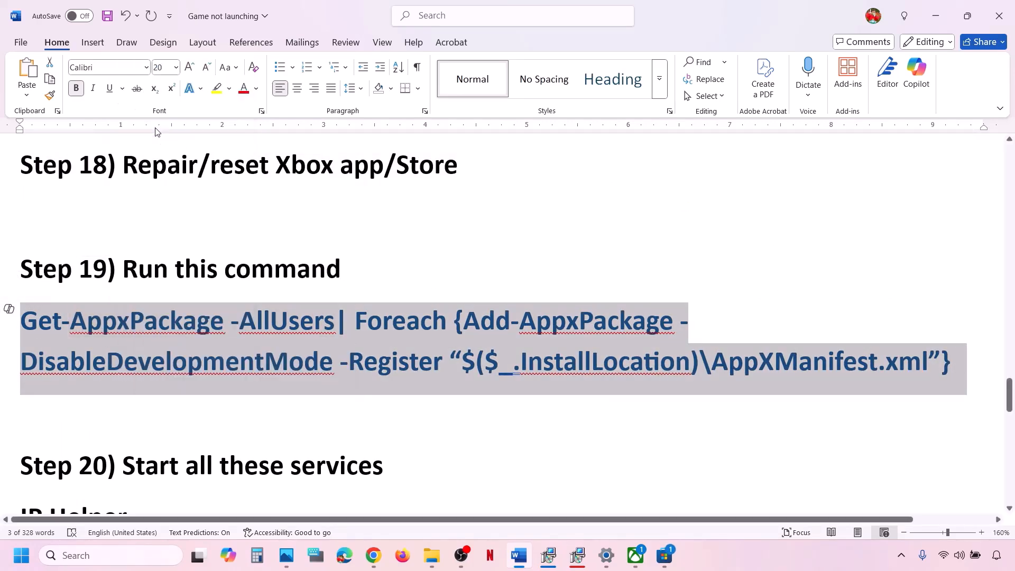
{"action": "left_click", "coordinate": [106, 556]}
{"action": "type", "text": "powershell"}
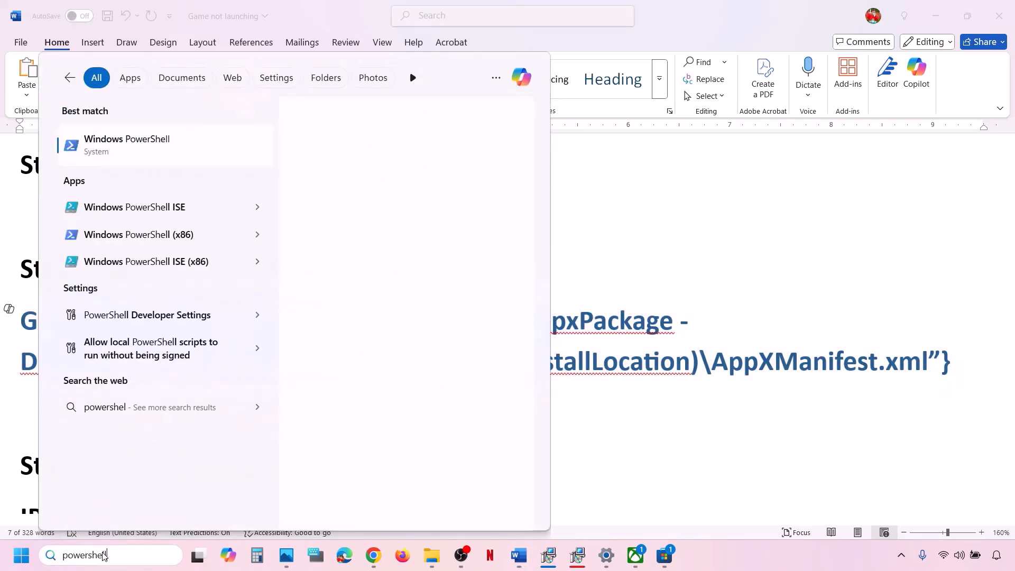
Step: Run the pasted Get-AppxPackage re-registration command in an administrator Windows PowerShell
{"action": "right_click", "coordinate": [158, 147]}
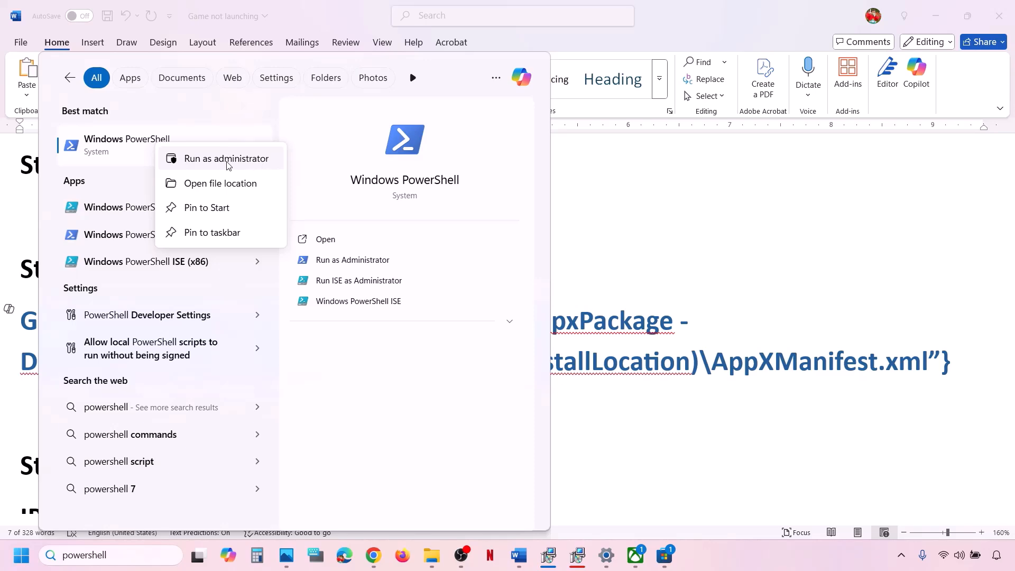
{"action": "left_click", "coordinate": [228, 159]}
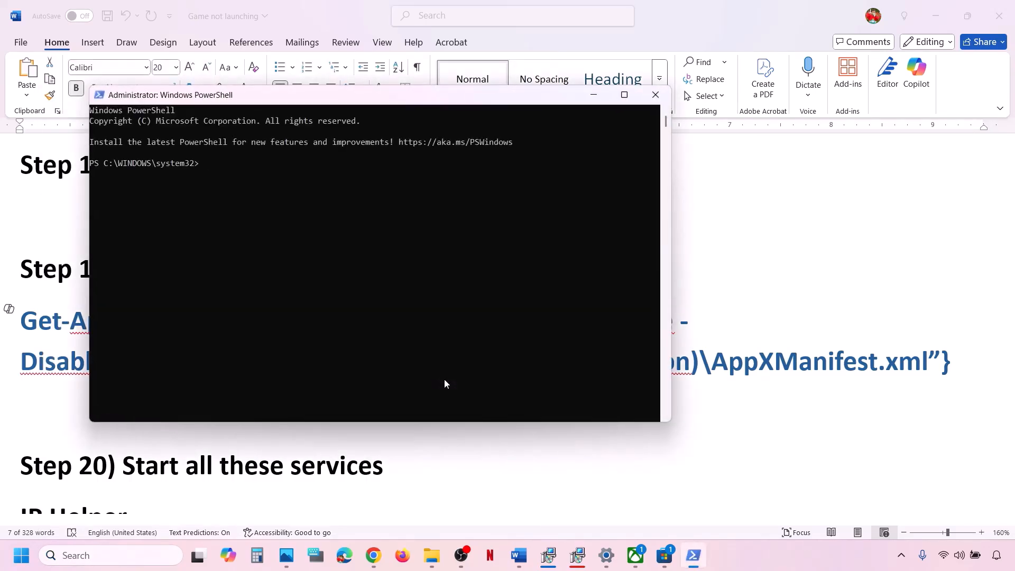
{"action": "right_click", "coordinate": [445, 384]}
{"action": "key", "text": "Return"}
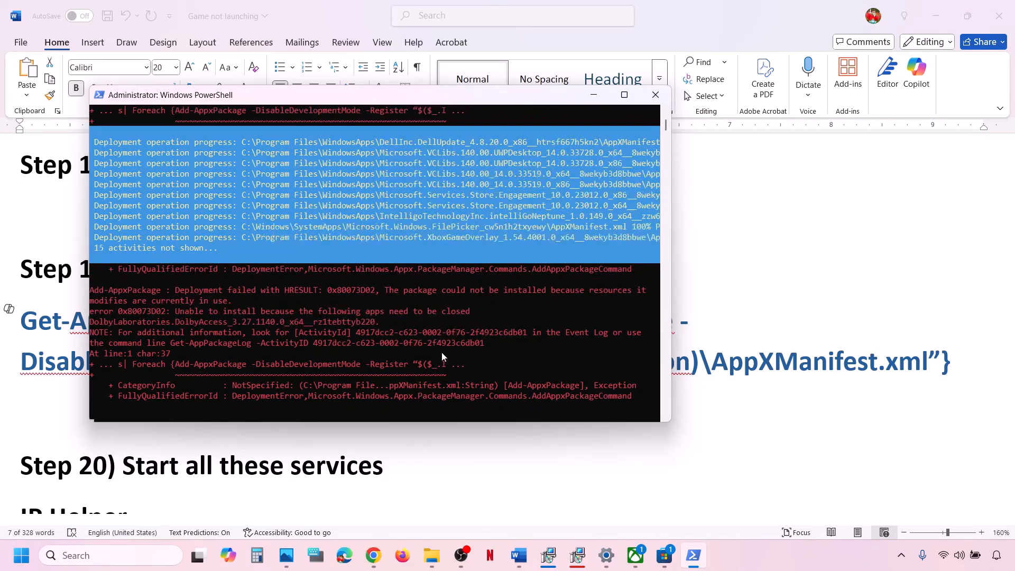
Step: Scroll the checklist to Step 20's service list and launch Services from search
{"action": "left_click", "coordinate": [746, 301]}
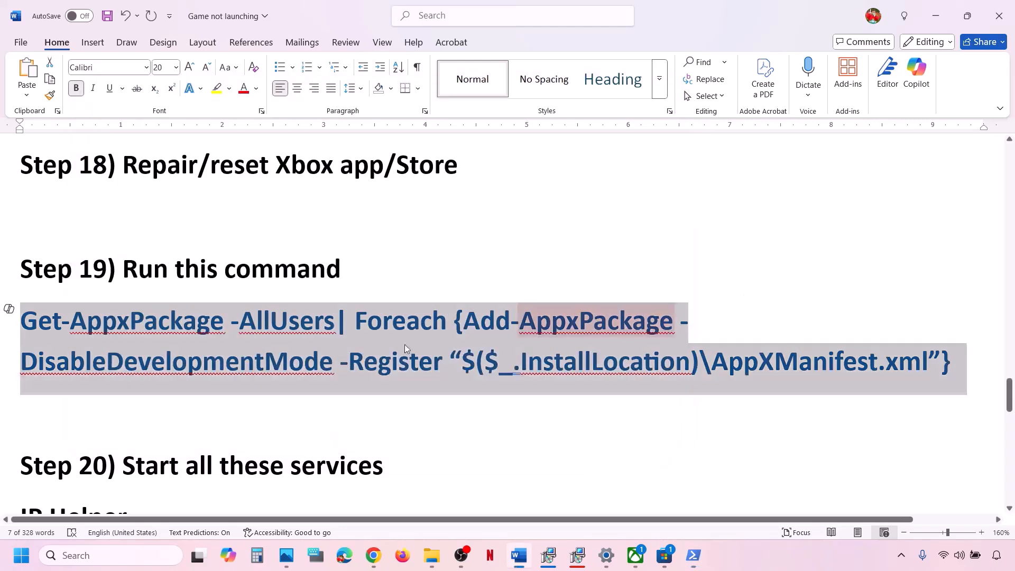
{"action": "scroll", "coordinate": [405, 344], "scroll_direction": "down", "scroll_amount": 5}
{"action": "scroll", "coordinate": [313, 369], "scroll_direction": "down", "scroll_amount": 1}
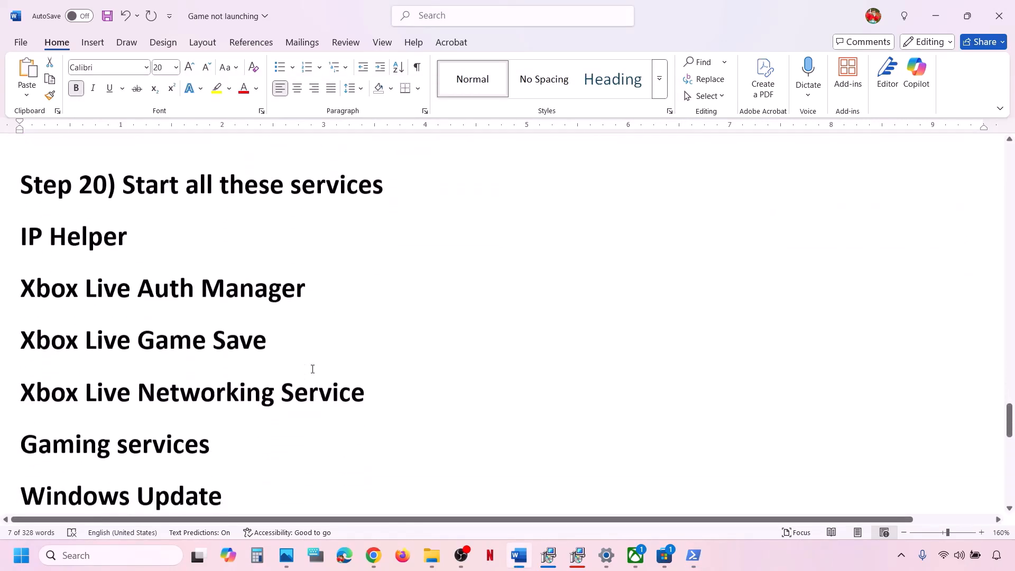
{"action": "left_click", "coordinate": [111, 556]}
{"action": "type", "text": "services"}
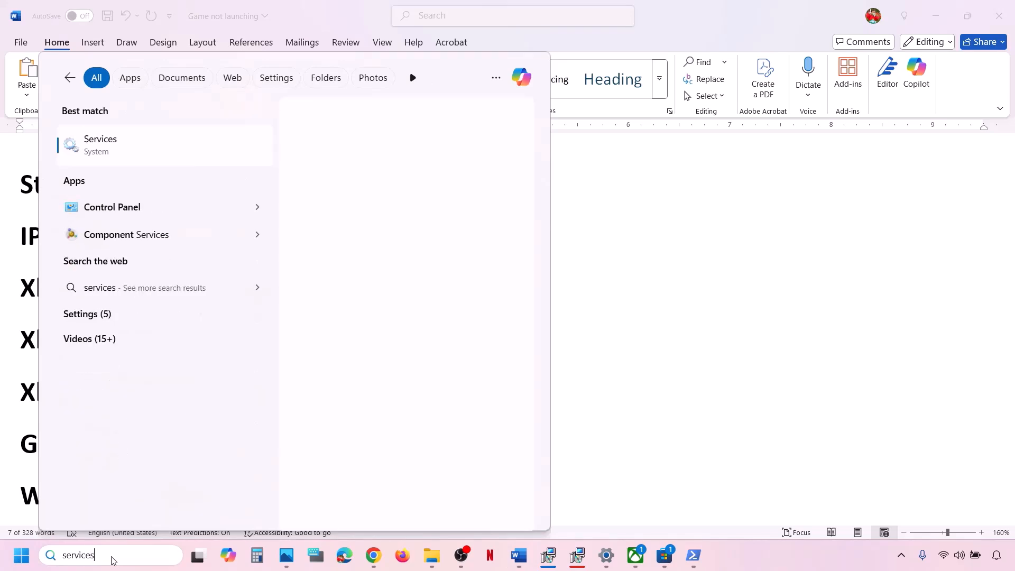
{"action": "key", "text": "Return"}
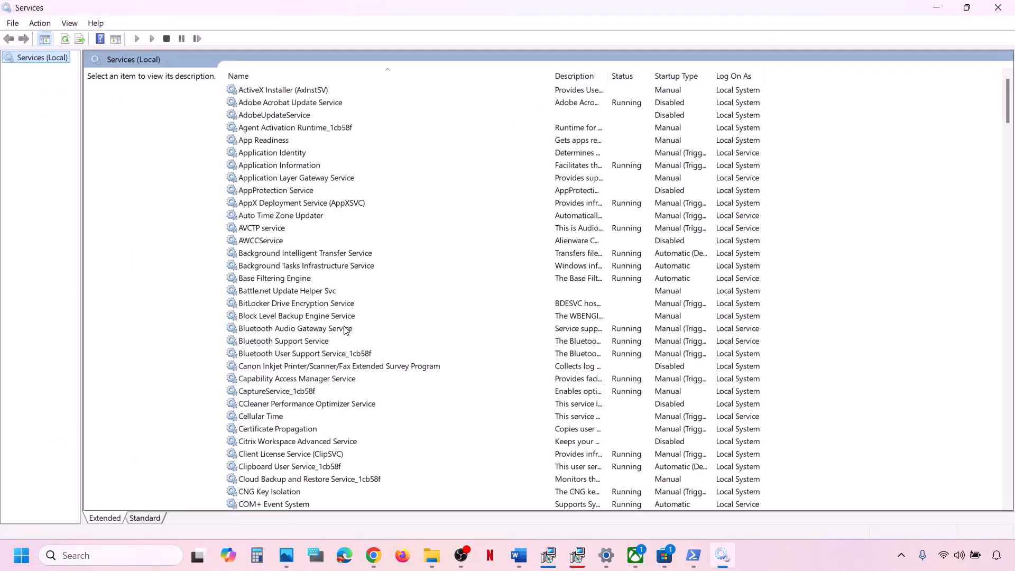
Step: Set IP Helper's startup type to Automatic, restart it, then jump to the Xbox services
{"action": "left_click", "coordinate": [346, 329]}
{"action": "key", "text": "i"}
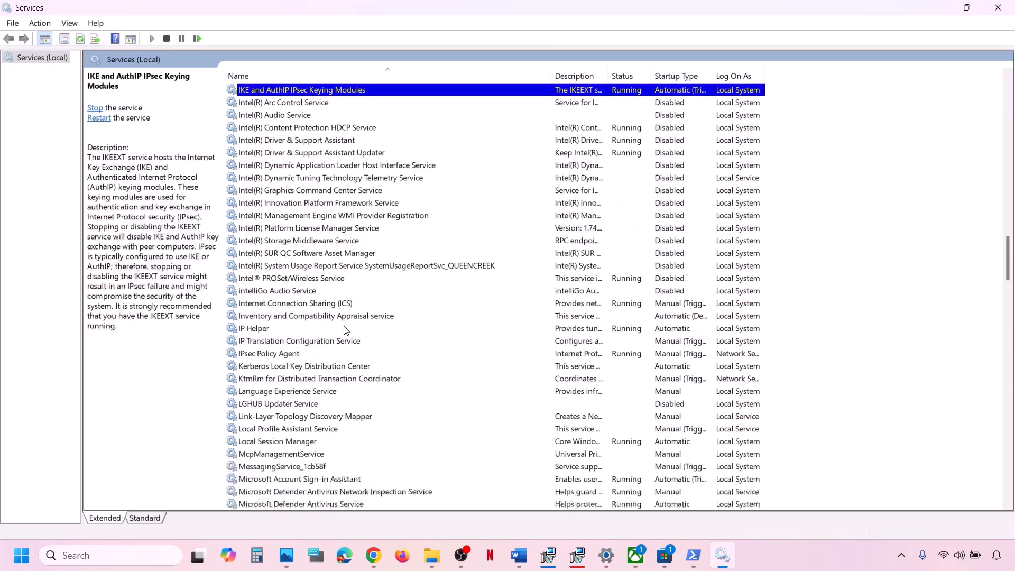
{"action": "double_click", "coordinate": [272, 329]}
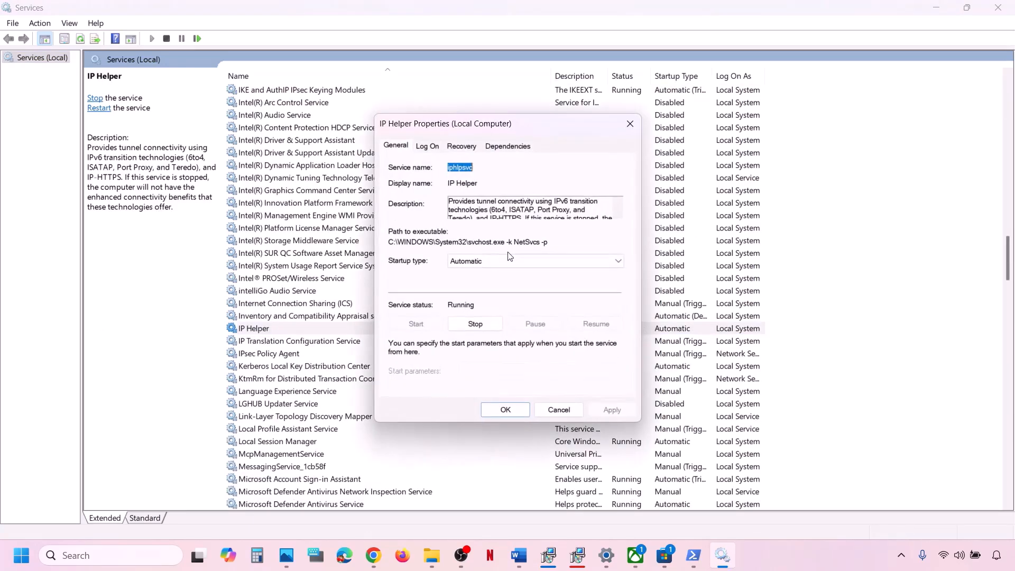
{"action": "left_click", "coordinate": [494, 261]}
{"action": "left_click", "coordinate": [489, 282]}
{"action": "left_click", "coordinate": [606, 408]}
{"action": "left_click", "coordinate": [499, 411]}
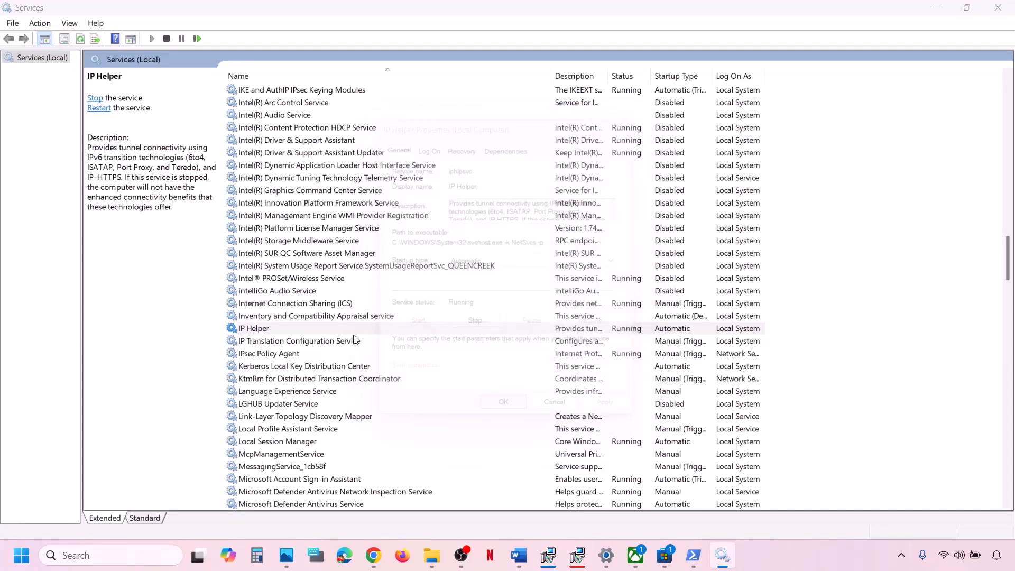
{"action": "right_click", "coordinate": [314, 329]}
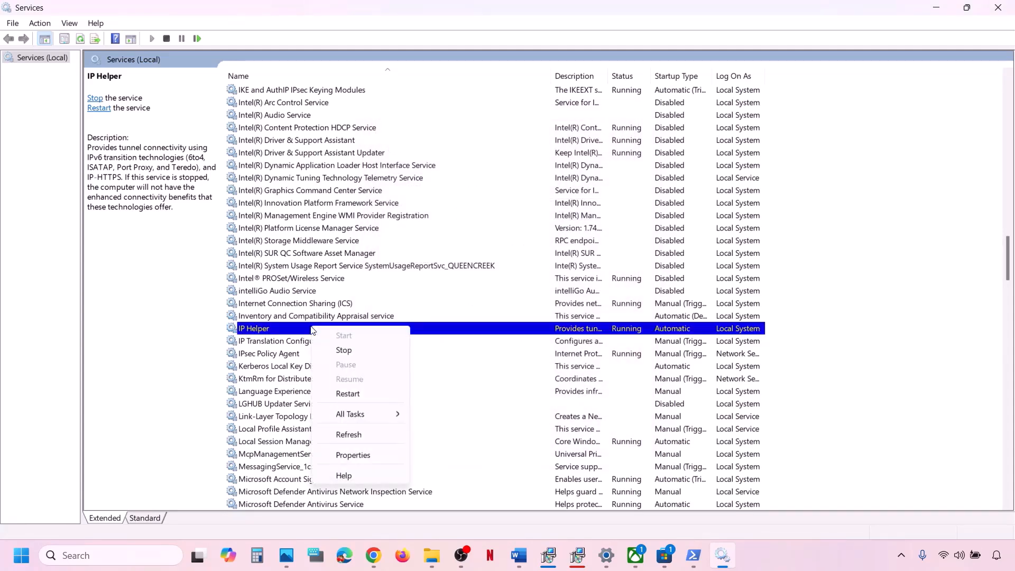
{"action": "left_click", "coordinate": [349, 394]}
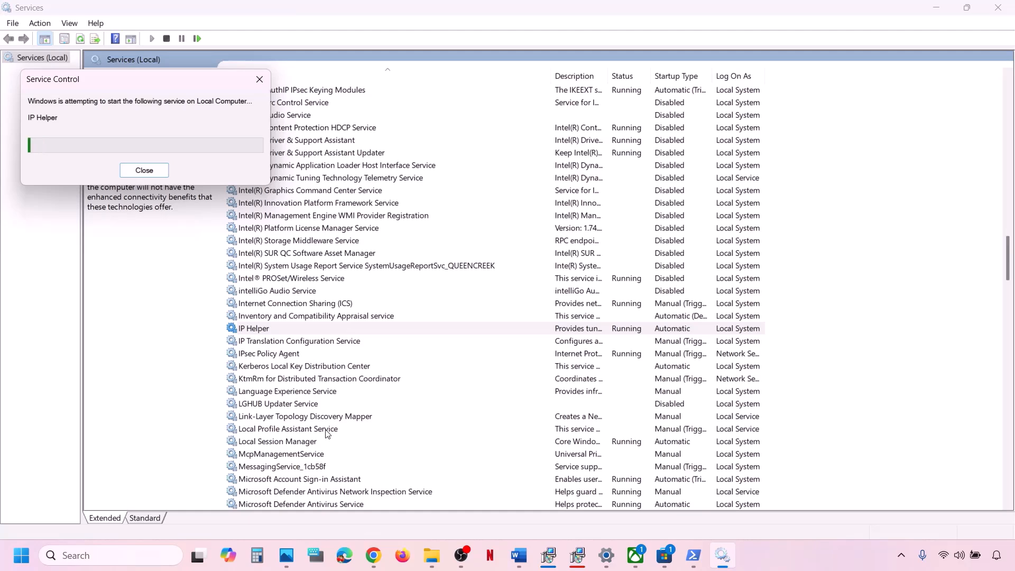
{"action": "key", "text": "x"}
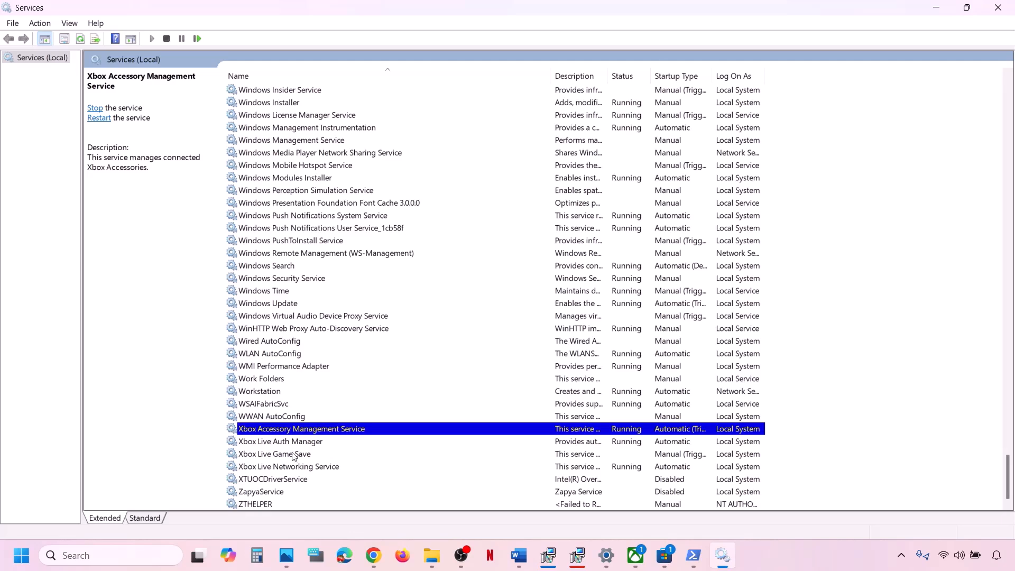
Step: Set Xbox Accessory Management Service to Automatic startup and restart it
{"action": "double_click", "coordinate": [302, 430]}
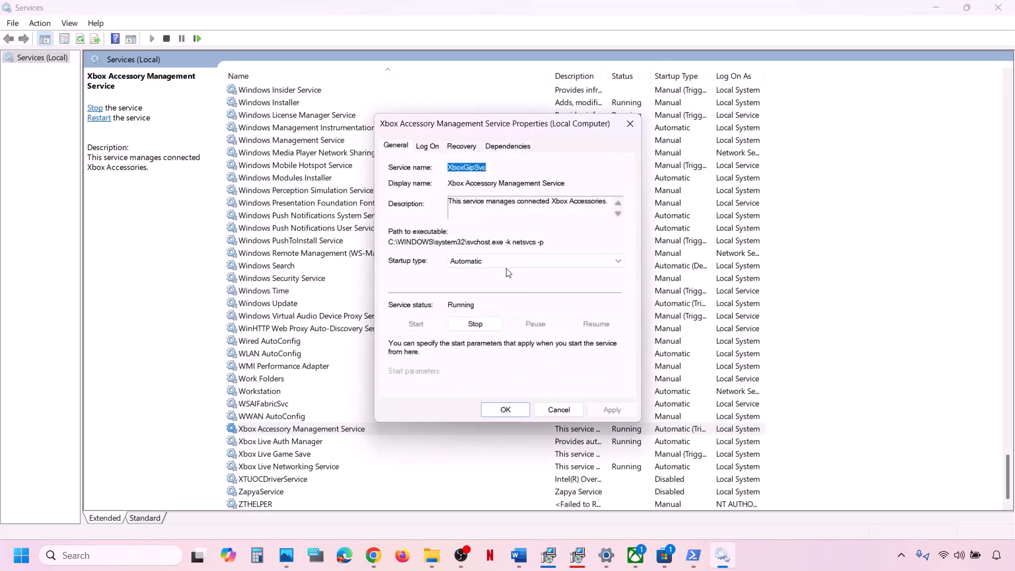
{"action": "left_click", "coordinate": [494, 262]}
{"action": "left_click", "coordinate": [476, 282]}
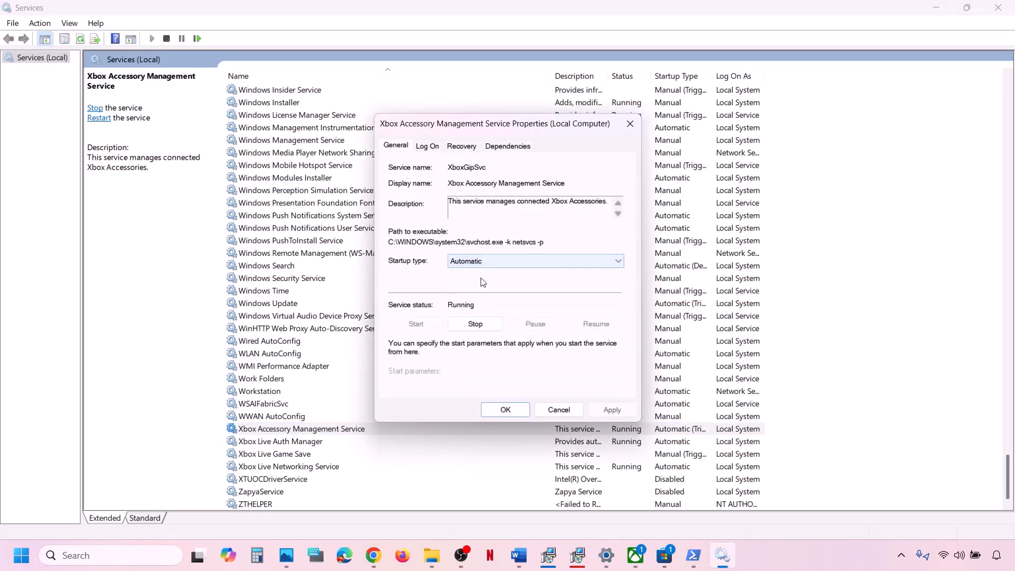
{"action": "left_click", "coordinate": [615, 414]}
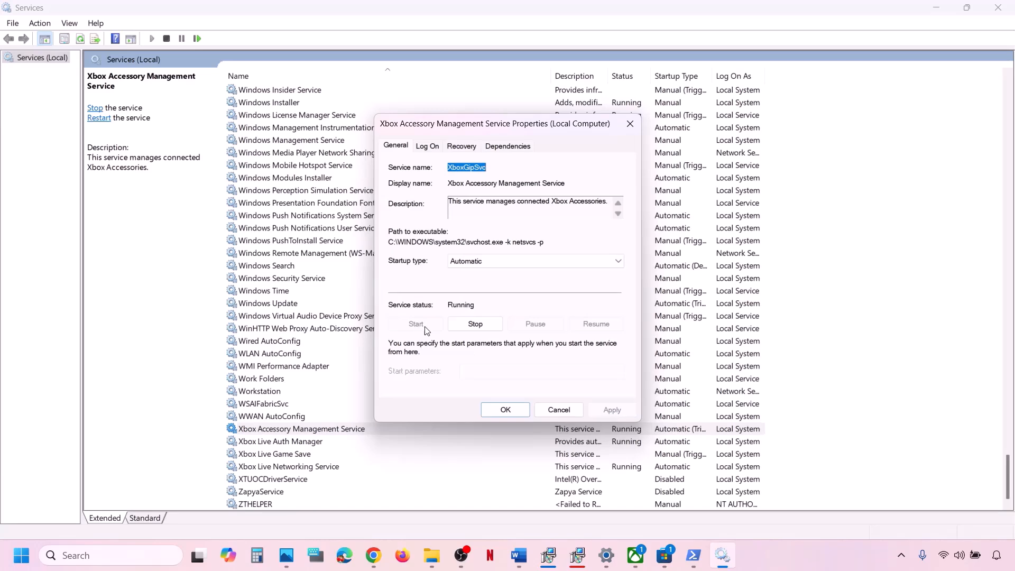
{"action": "left_click", "coordinate": [487, 407]}
{"action": "right_click", "coordinate": [368, 431]}
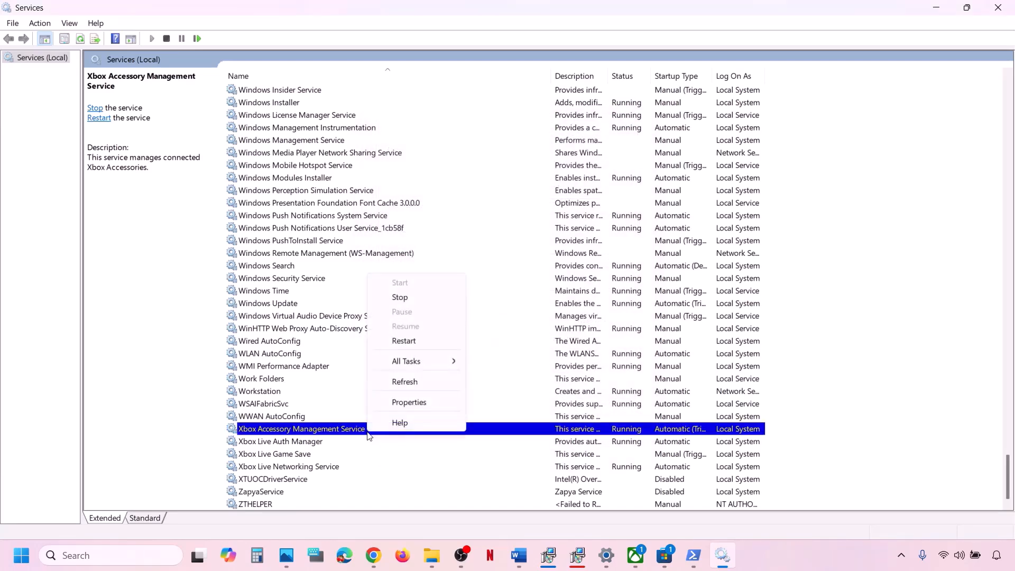
{"action": "left_click", "coordinate": [415, 341]}
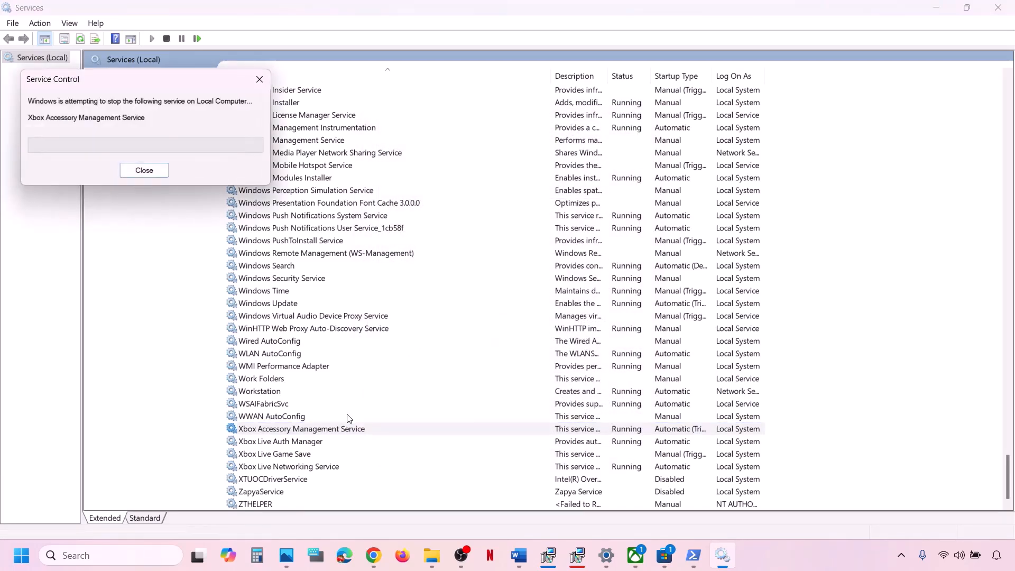
Step: Set Xbox Live Auth Manager to Automatic startup and restart it
{"action": "double_click", "coordinate": [293, 442]}
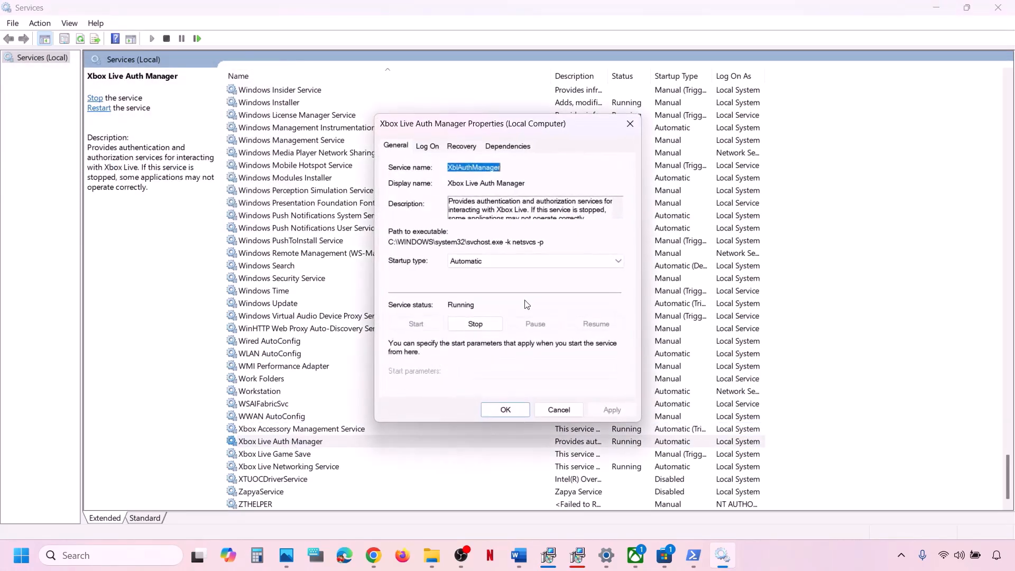
{"action": "left_click", "coordinate": [490, 263]}
{"action": "left_click", "coordinate": [481, 285]}
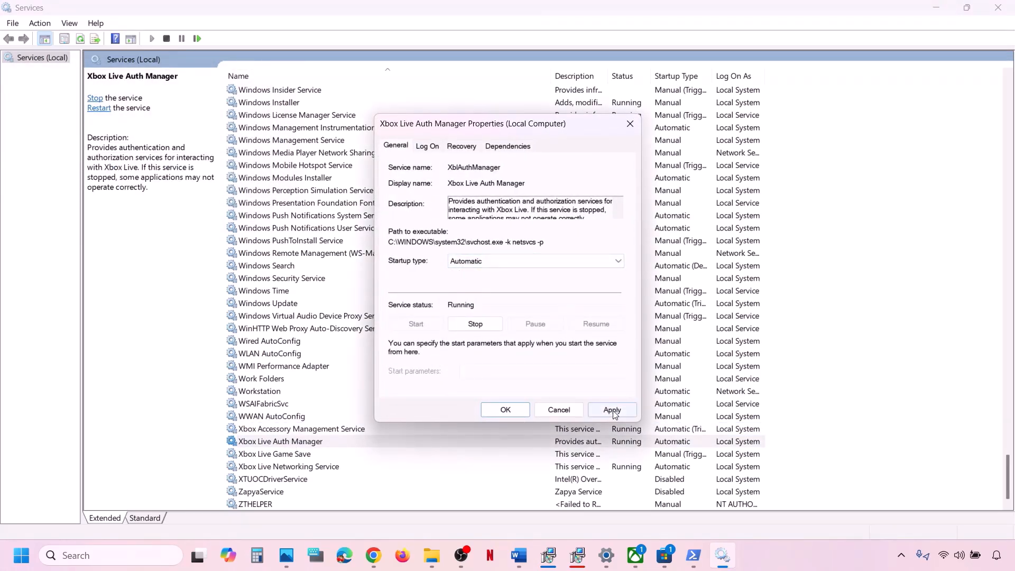
{"action": "left_click", "coordinate": [612, 410]}
{"action": "left_click", "coordinate": [494, 408]}
{"action": "right_click", "coordinate": [322, 444]}
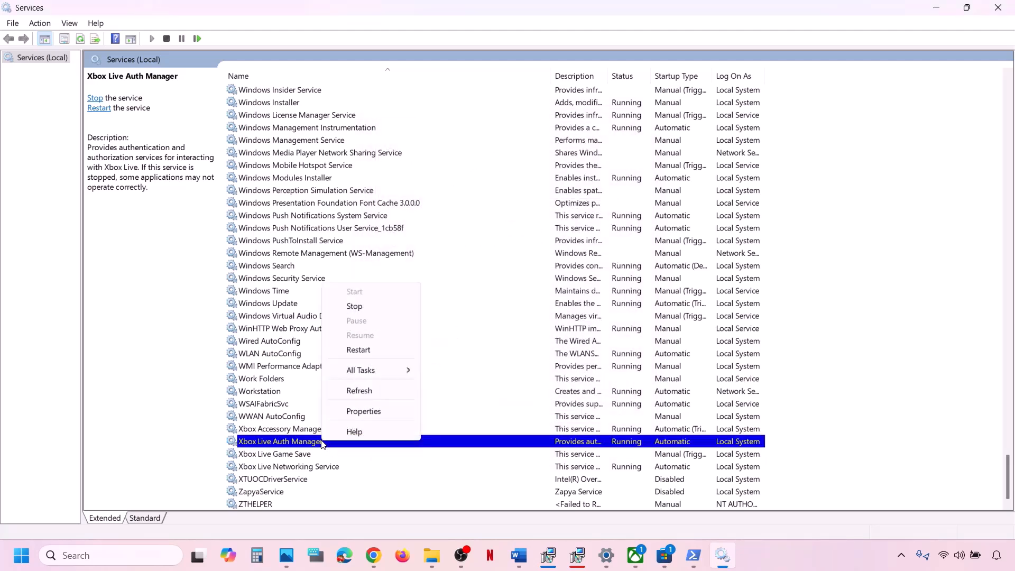
{"action": "left_click", "coordinate": [362, 350]}
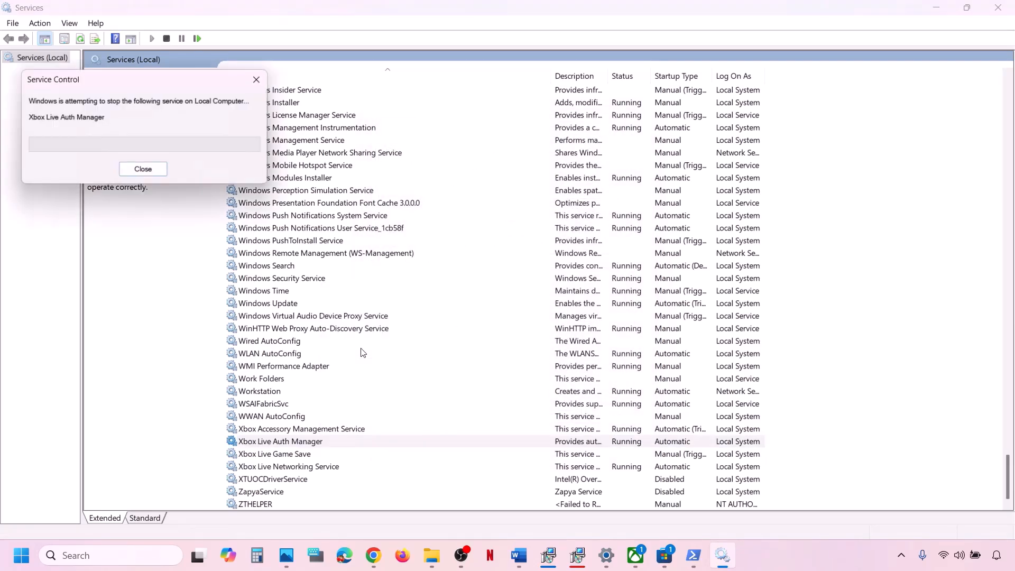
Step: Set Xbox Live Game Save to Automatic, start it, then restart it
{"action": "left_click", "coordinate": [291, 458]}
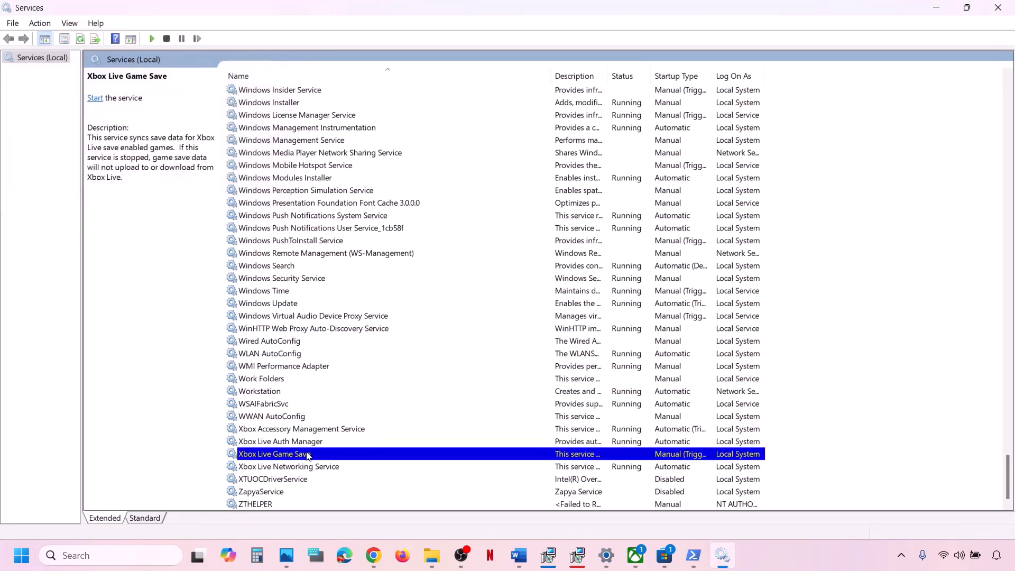
{"action": "double_click", "coordinate": [308, 456]}
{"action": "left_click", "coordinate": [498, 261]}
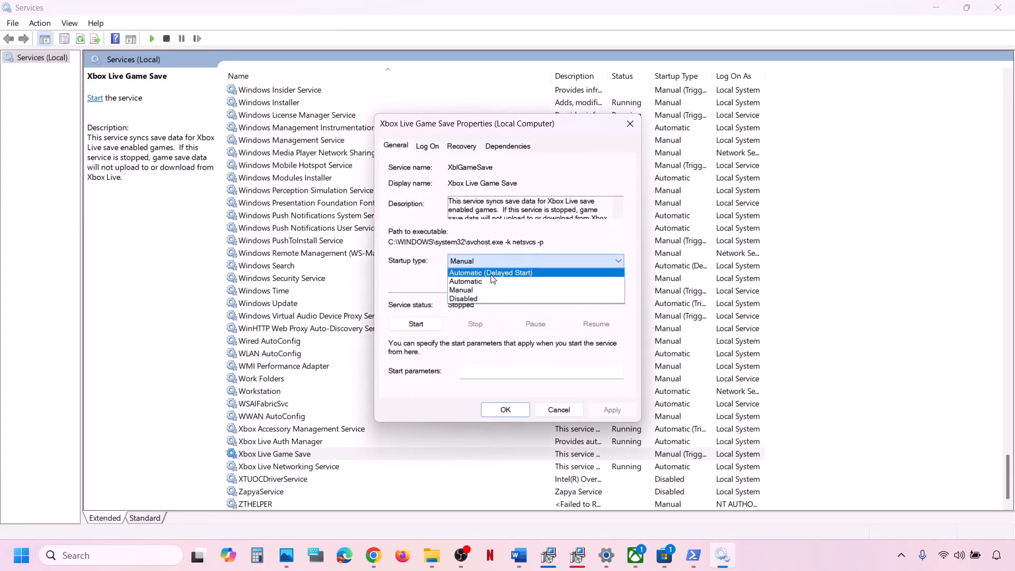
{"action": "left_click", "coordinate": [489, 283]}
{"action": "left_click", "coordinate": [613, 410]}
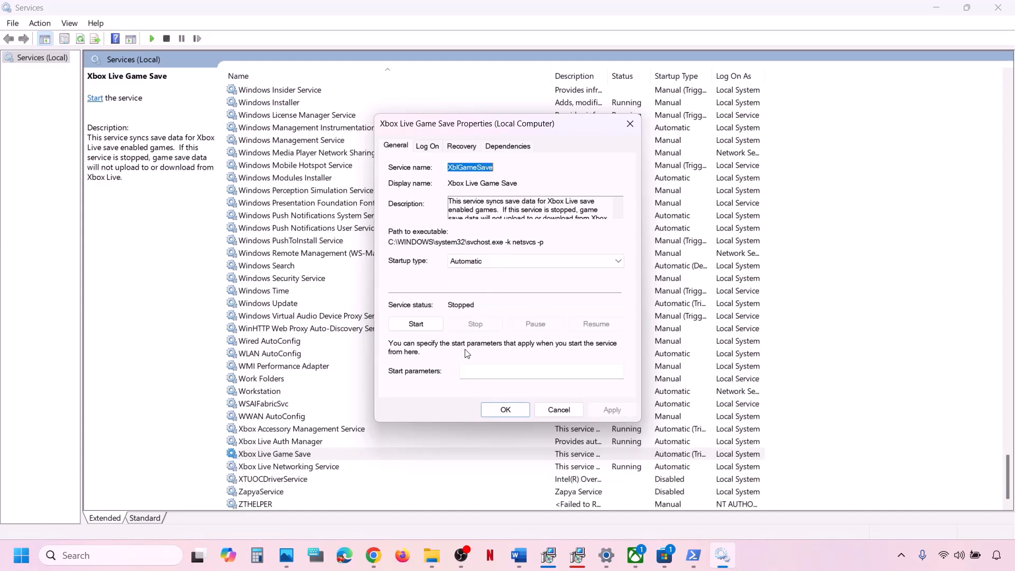
{"action": "left_click", "coordinate": [418, 324]}
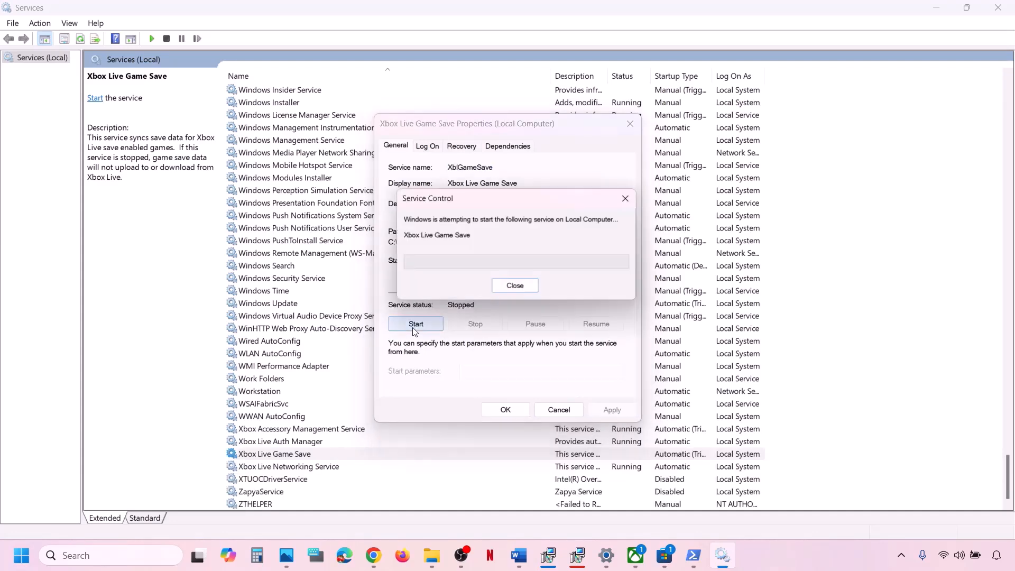
{"action": "left_click", "coordinate": [510, 411]}
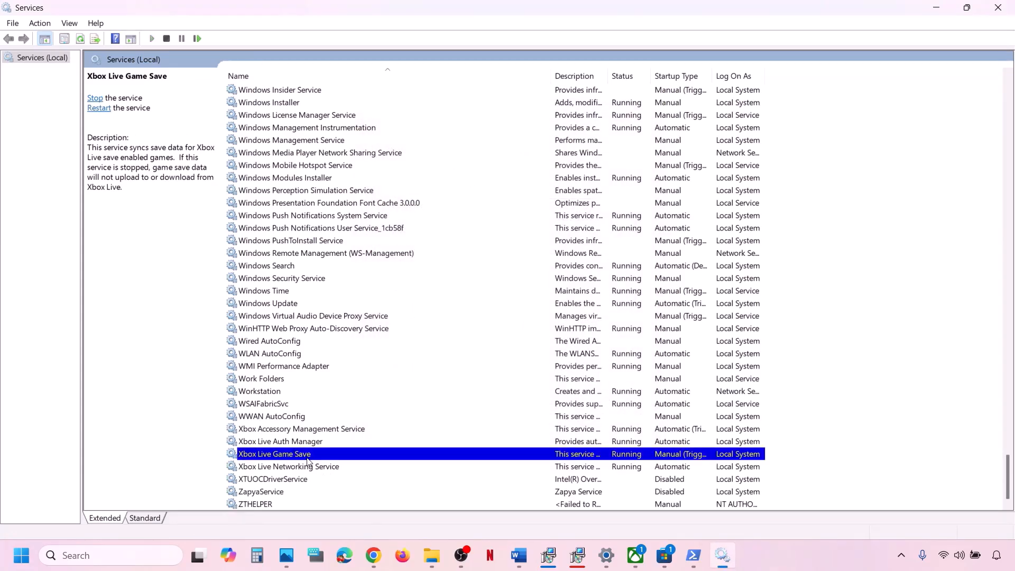
{"action": "right_click", "coordinate": [307, 457]}
{"action": "left_click", "coordinate": [356, 366]}
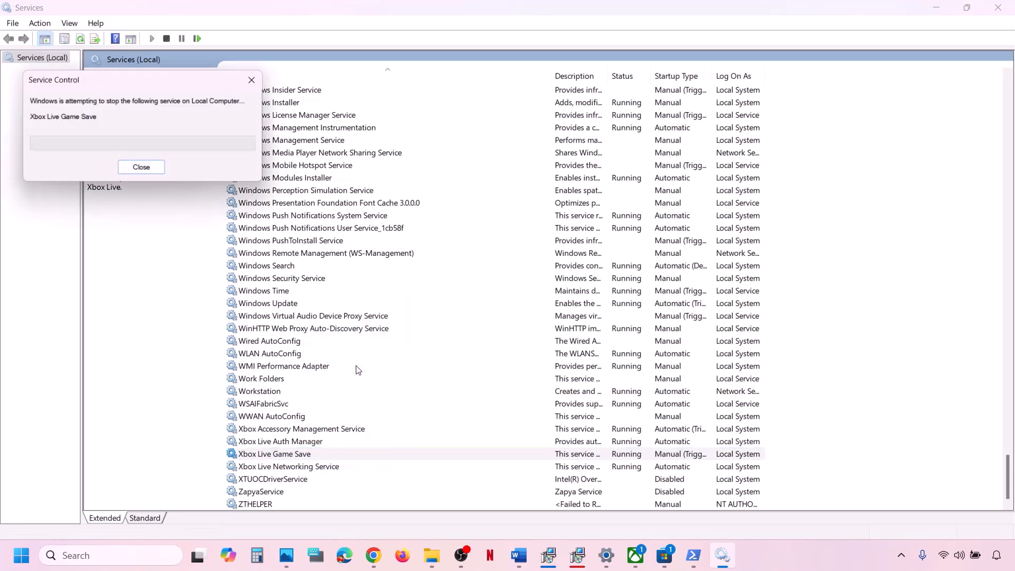
Step: Set Xbox Live Networking Service to Automatic startup and restart it
{"action": "double_click", "coordinate": [315, 468]}
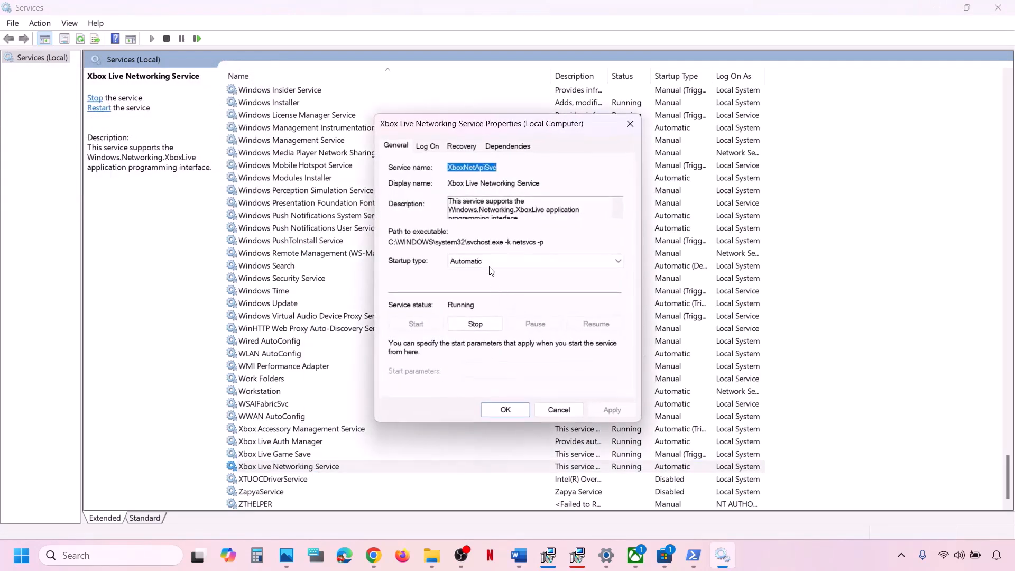
{"action": "left_click", "coordinate": [488, 261]}
{"action": "left_click", "coordinate": [479, 281]}
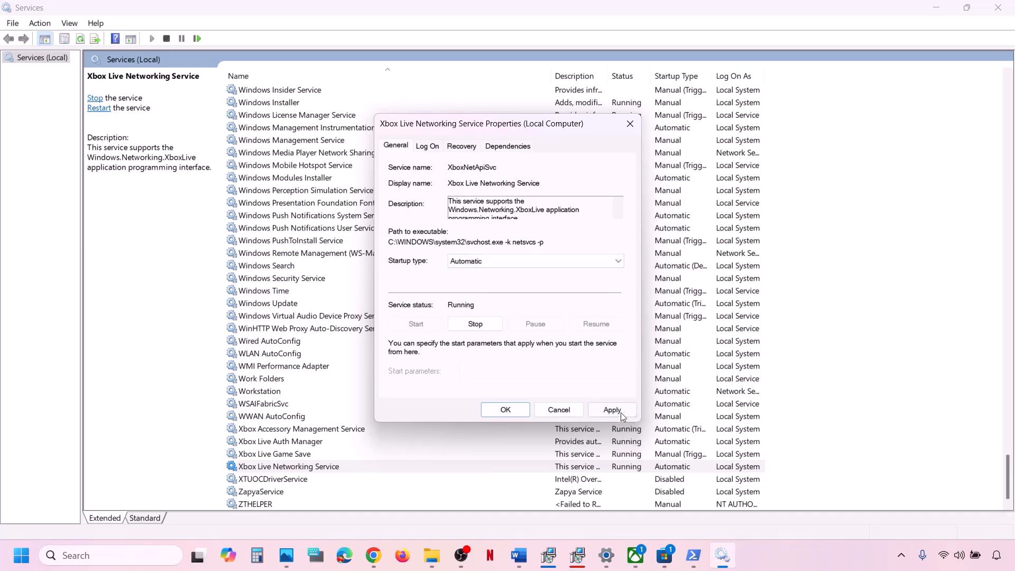
{"action": "left_click", "coordinate": [619, 411]}
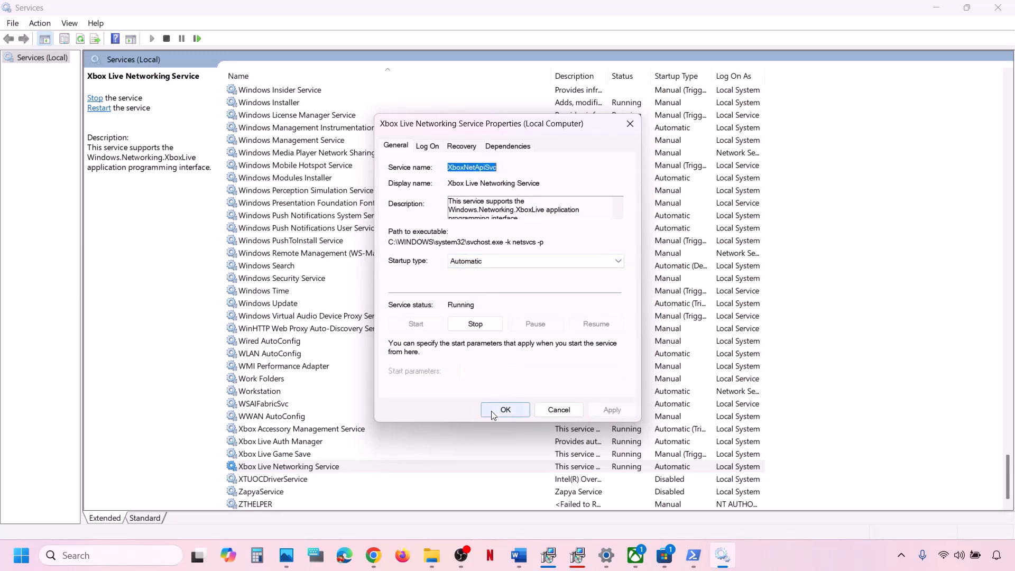
{"action": "left_click", "coordinate": [505, 410]}
{"action": "right_click", "coordinate": [335, 467]}
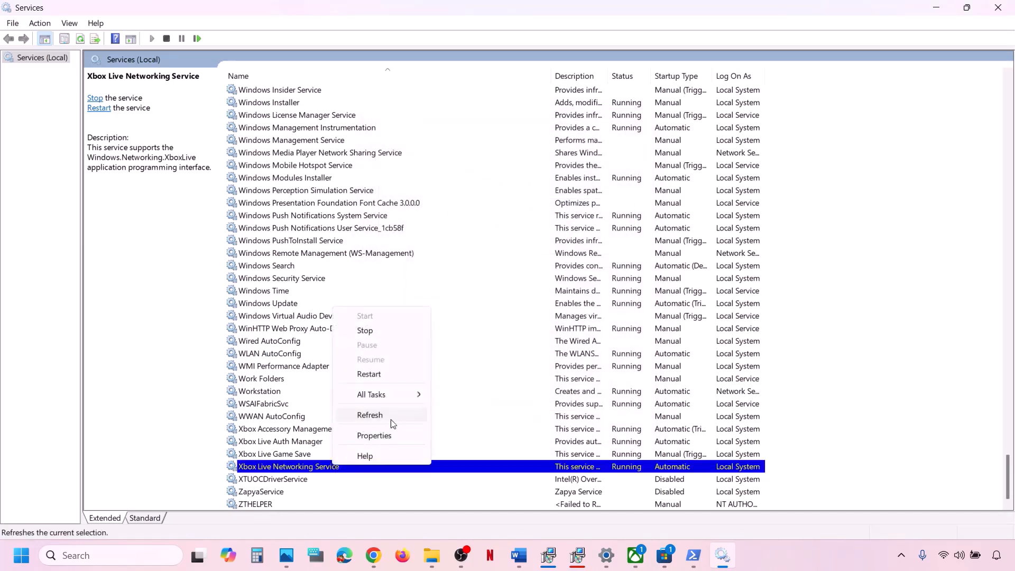
{"action": "left_click", "coordinate": [380, 378]}
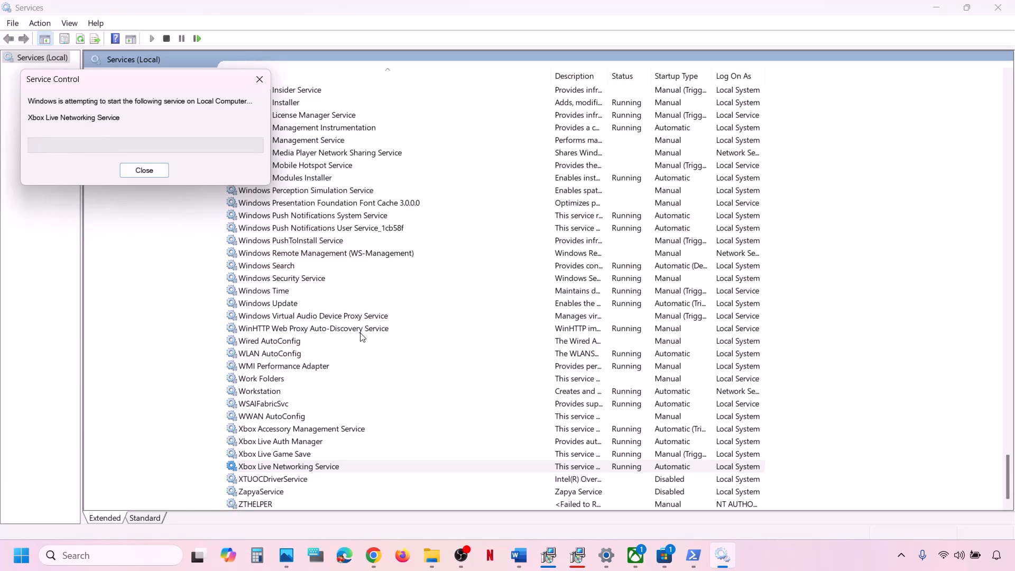
Step: Jump to the two Gaming Services entries and restart each one
{"action": "left_click", "coordinate": [335, 340]}
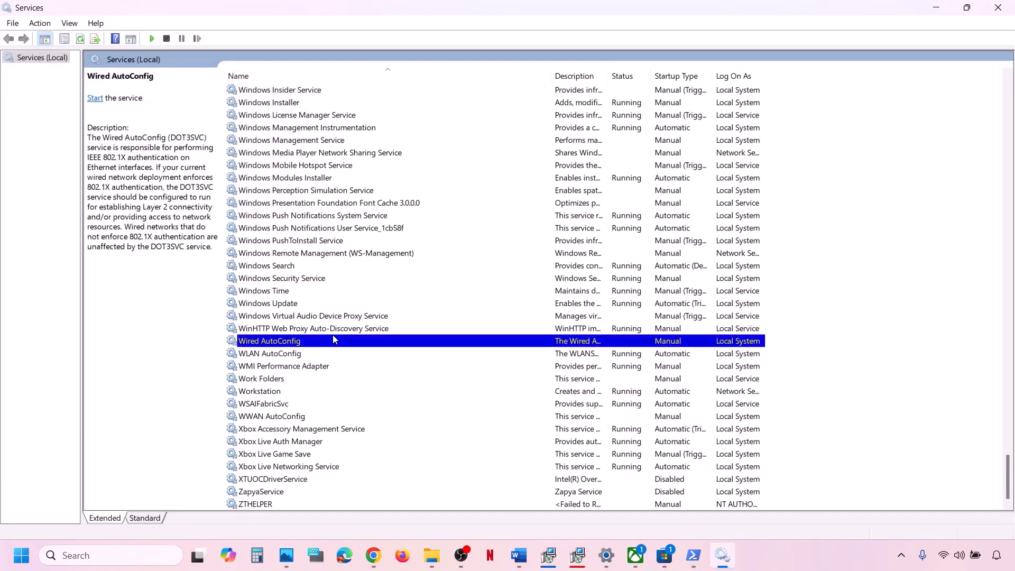
{"action": "key", "text": "h"}
{"action": "key", "text": "g"}
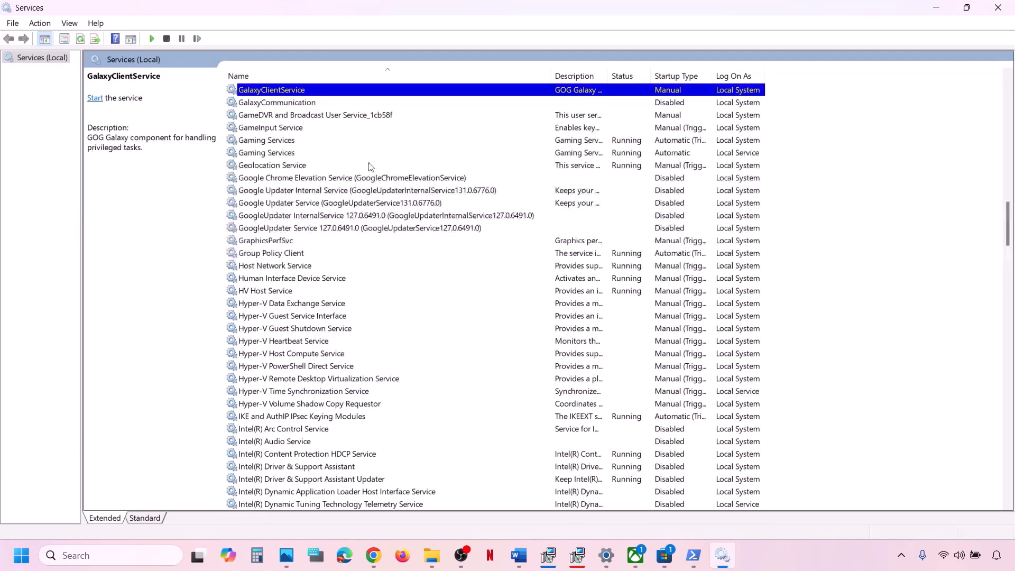
{"action": "scroll", "coordinate": [339, 190], "scroll_direction": "up", "scroll_amount": 4}
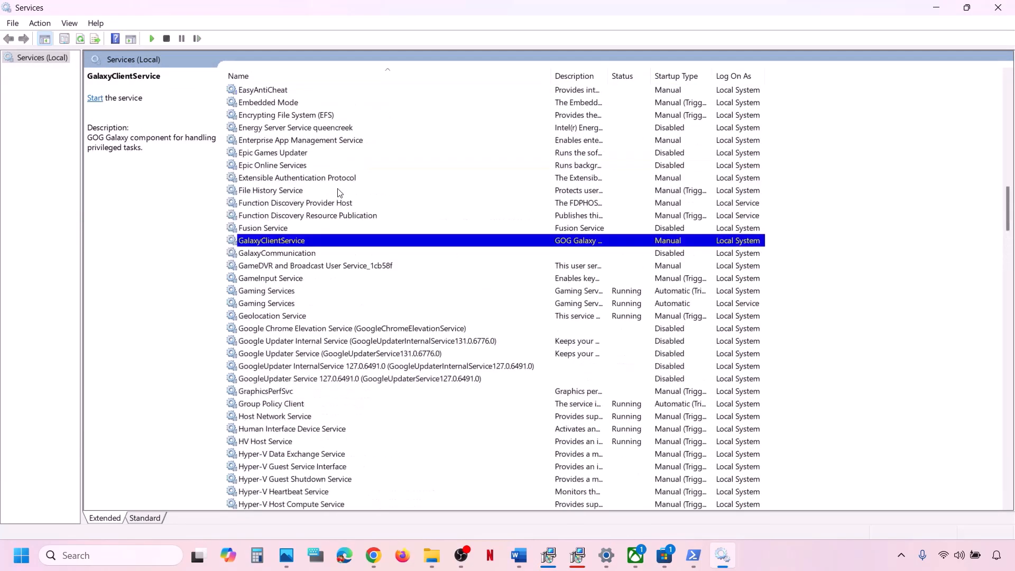
{"action": "left_click", "coordinate": [281, 293]}
{"action": "left_click", "coordinate": [608, 304]}
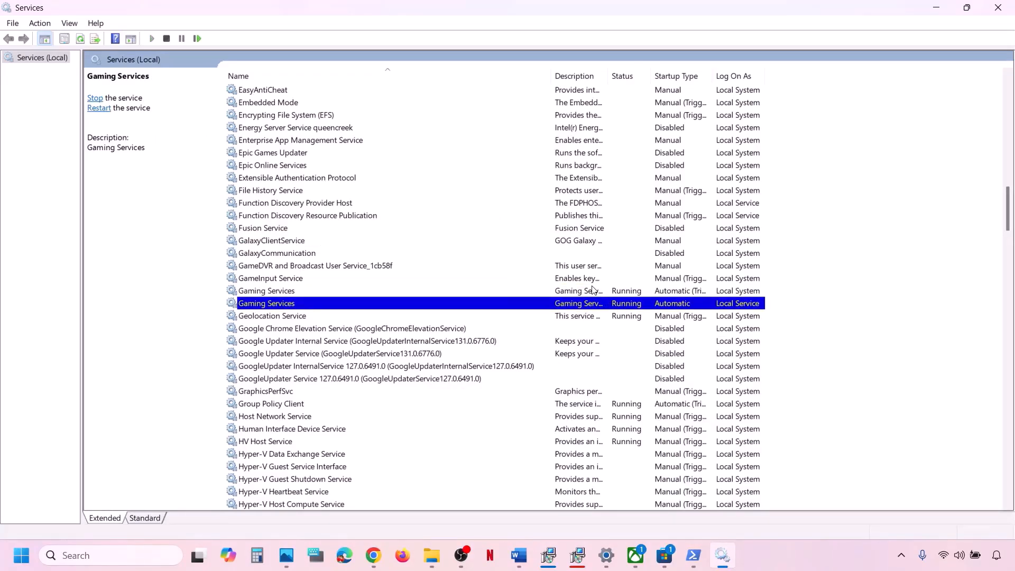
{"action": "left_click", "coordinate": [593, 290]}
{"action": "right_click", "coordinate": [571, 296]}
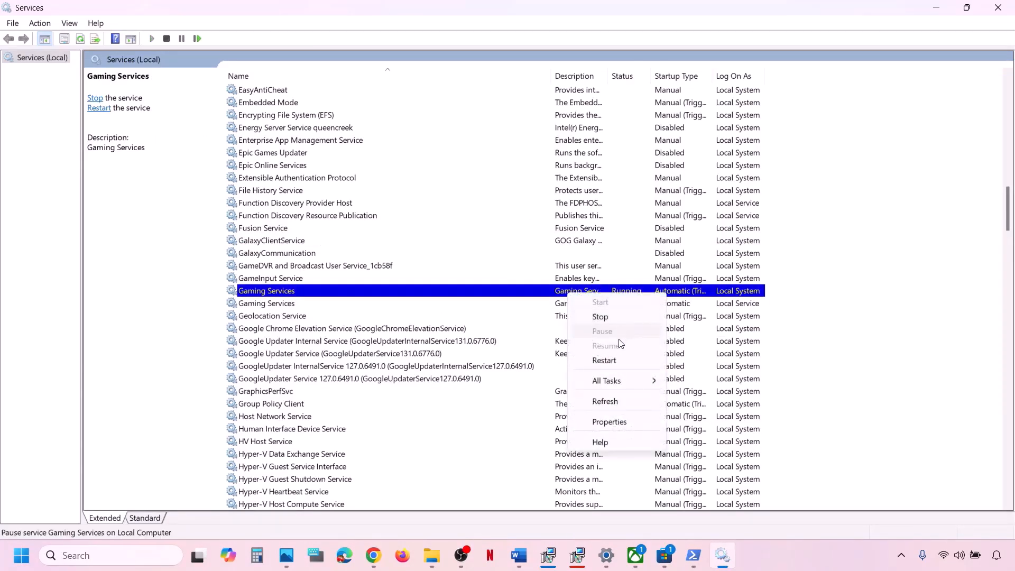
{"action": "left_click", "coordinate": [608, 359]}
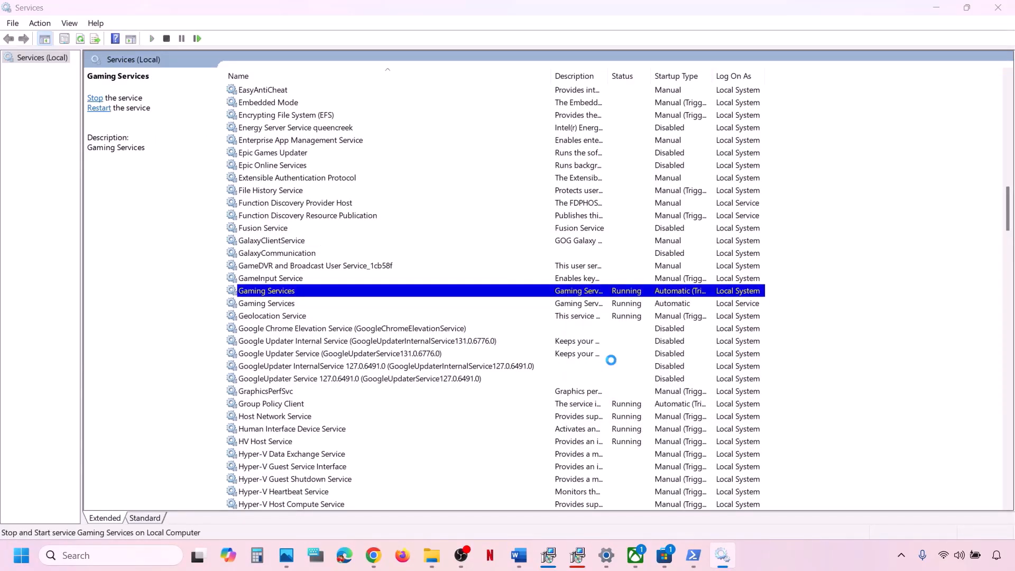
{"action": "left_click", "coordinate": [582, 306]}
{"action": "right_click", "coordinate": [582, 305]}
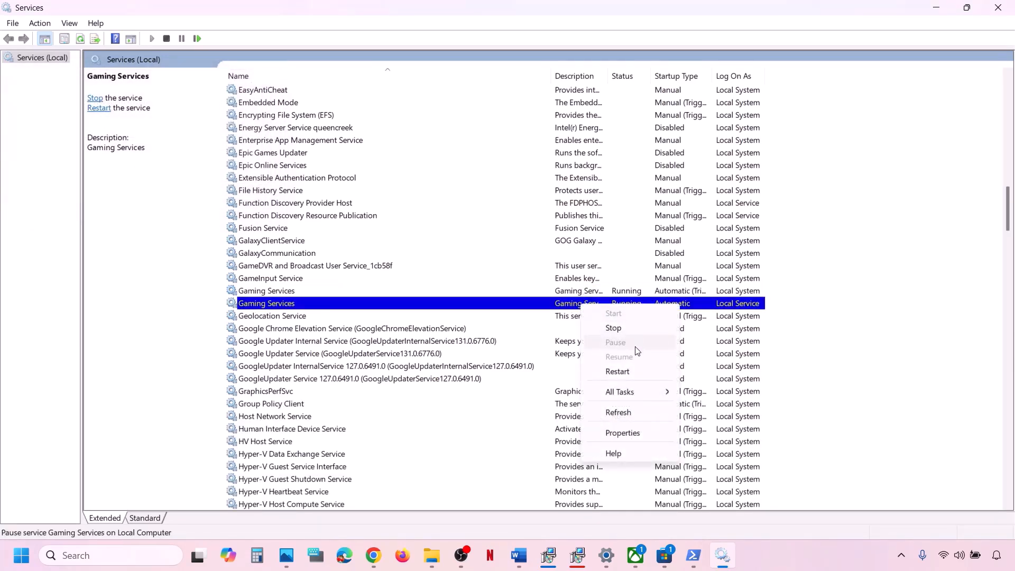
{"action": "left_click", "coordinate": [623, 372]}
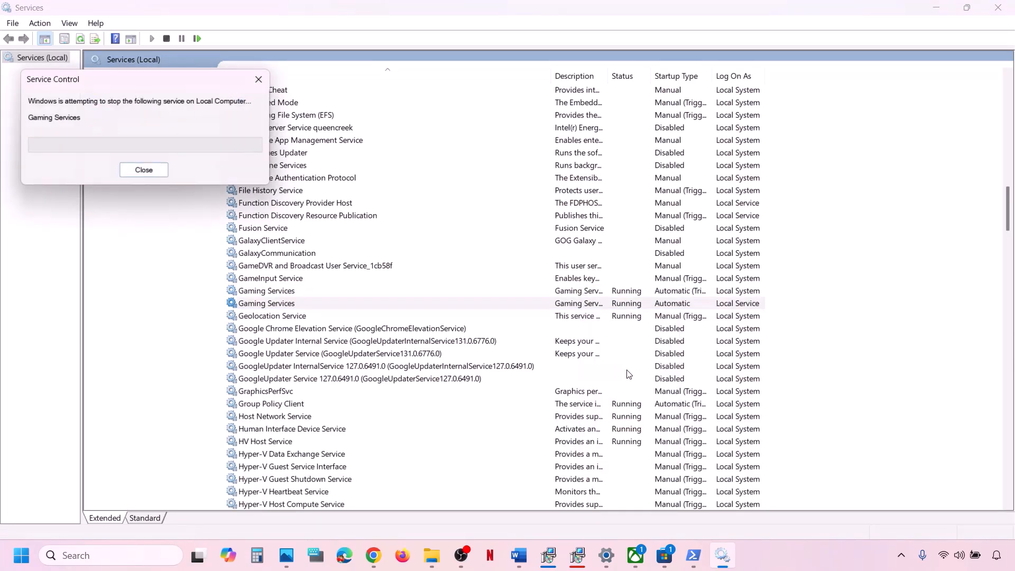
Step: Stop both Gaming Services entries, then restart both so they run again
{"action": "left_click", "coordinate": [596, 291]}
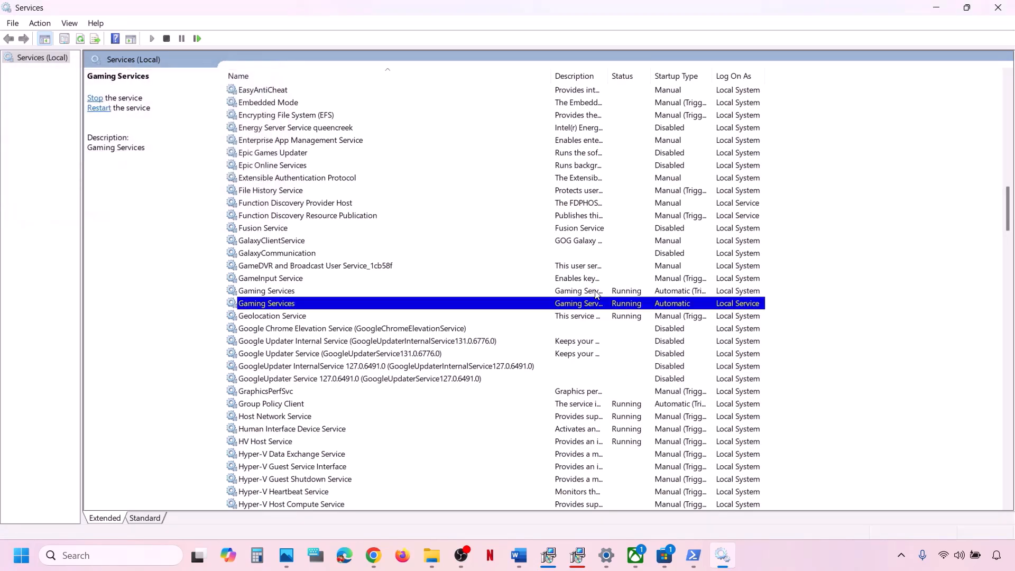
{"action": "right_click", "coordinate": [609, 295]}
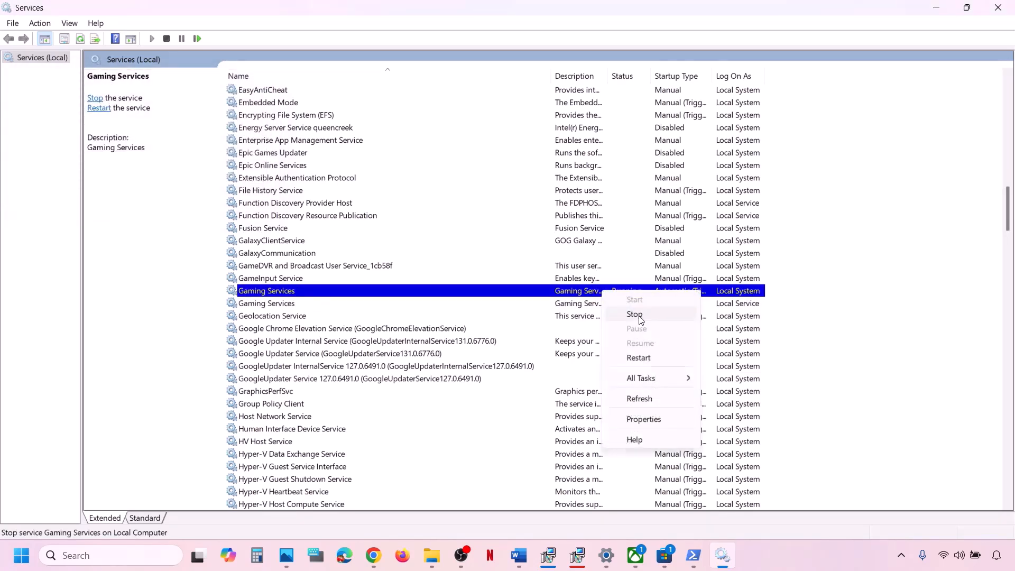
{"action": "left_click", "coordinate": [635, 315]}
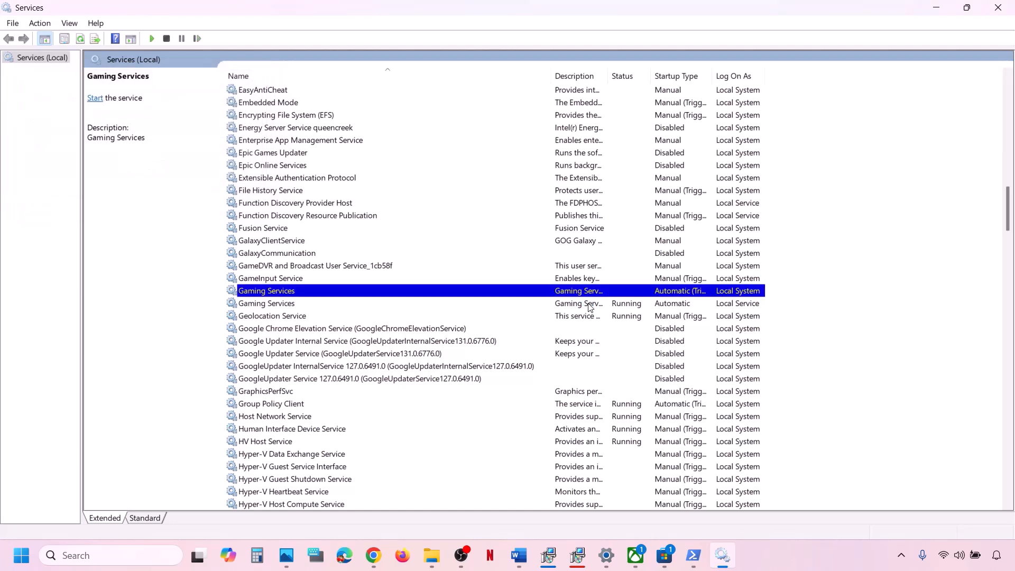
{"action": "left_click", "coordinate": [591, 304]}
{"action": "right_click", "coordinate": [591, 305]}
{"action": "left_click", "coordinate": [623, 328]}
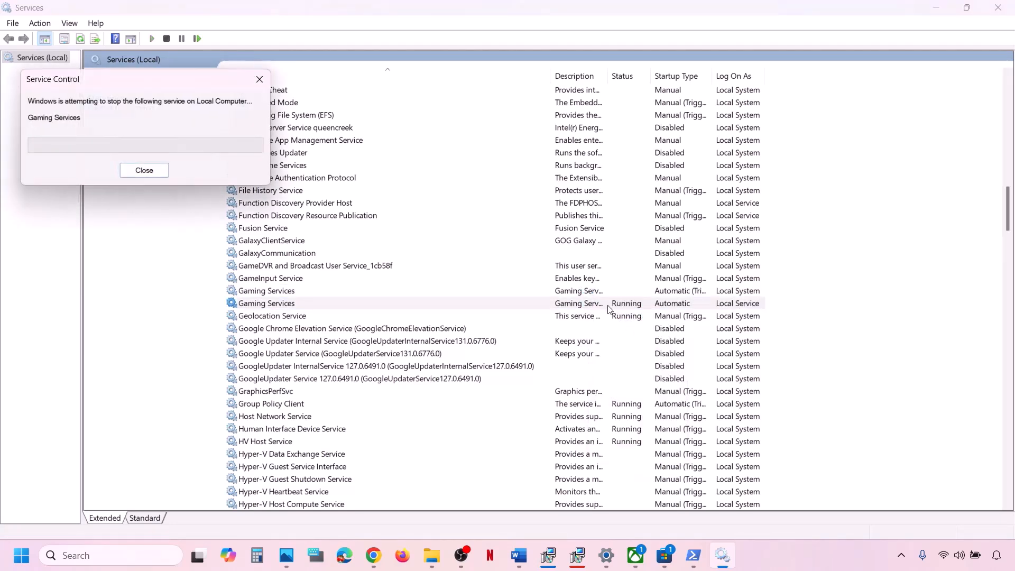
{"action": "right_click", "coordinate": [570, 306]}
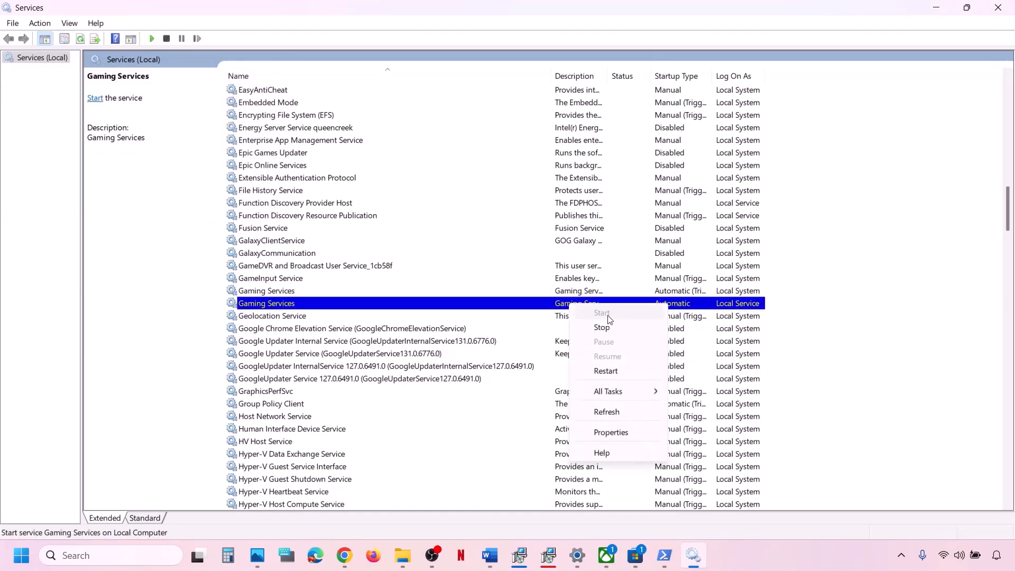
{"action": "left_click", "coordinate": [609, 372]}
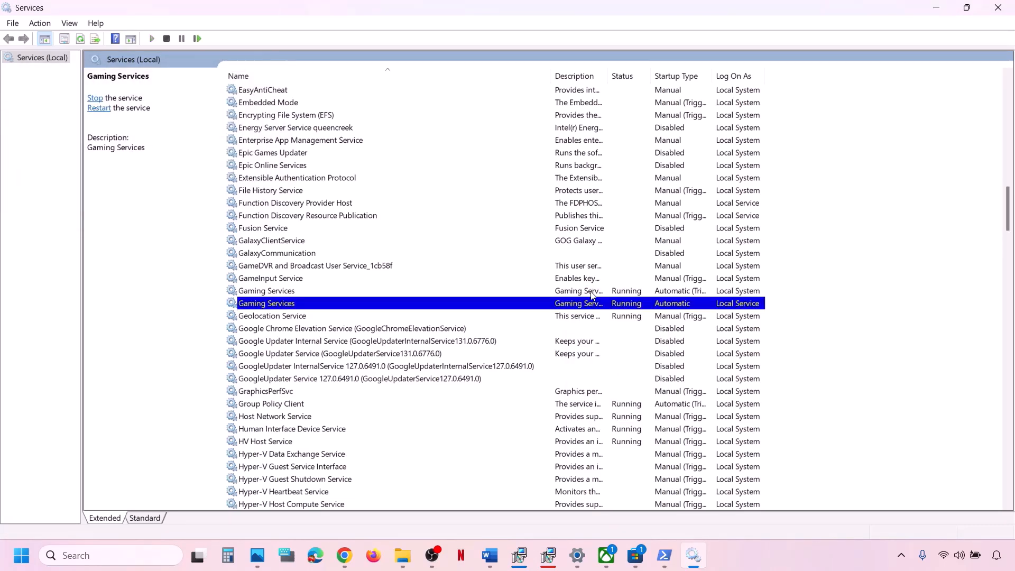
{"action": "right_click", "coordinate": [593, 296]}
{"action": "left_click", "coordinate": [633, 359]}
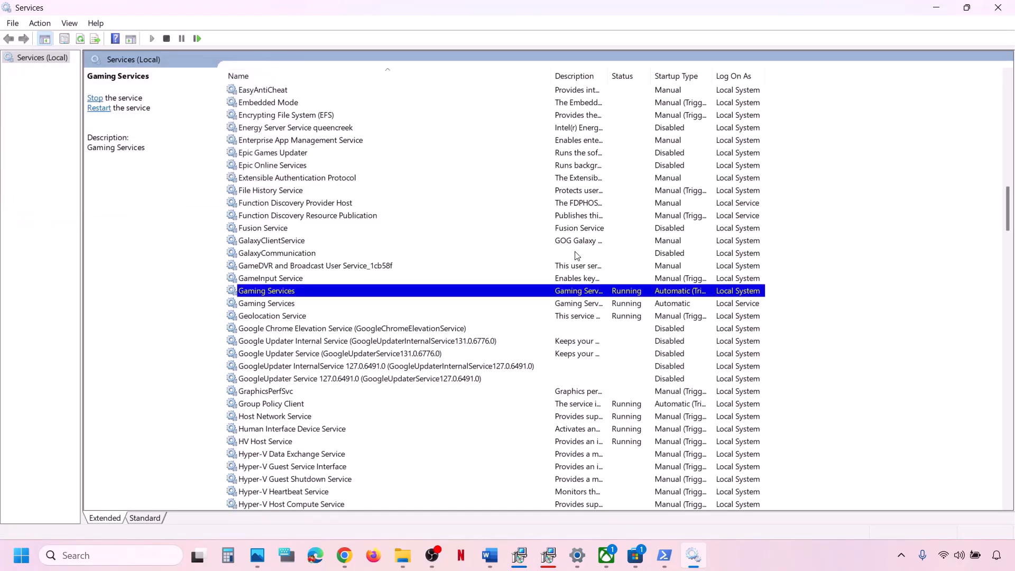
Step: Keep Windows Update on Automatic startup, restart it, and return to the Word checklist
{"action": "left_click", "coordinate": [576, 254]}
{"action": "key", "text": "w"}
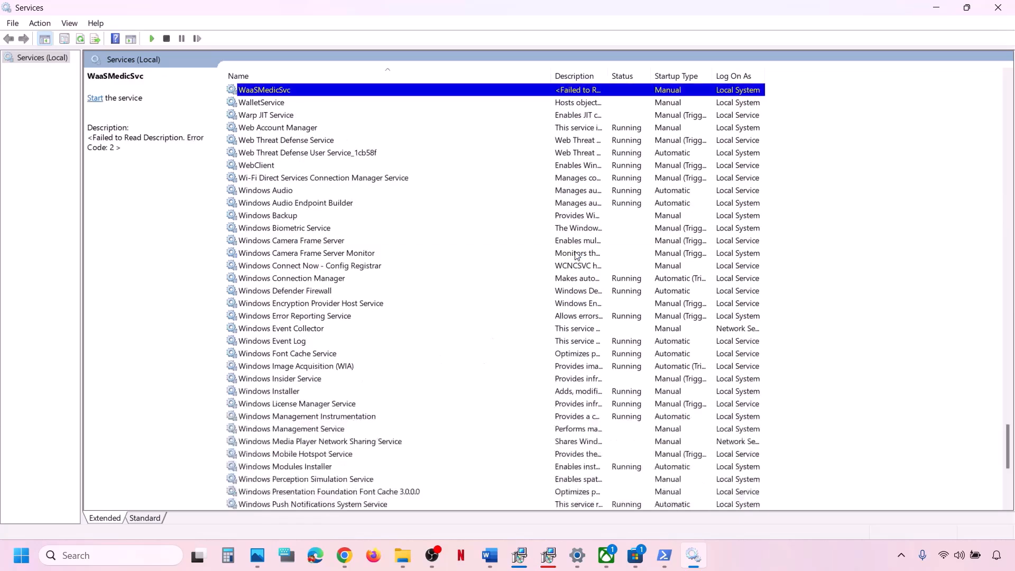
{"action": "scroll", "coordinate": [577, 254], "scroll_direction": "down", "scroll_amount": 8}
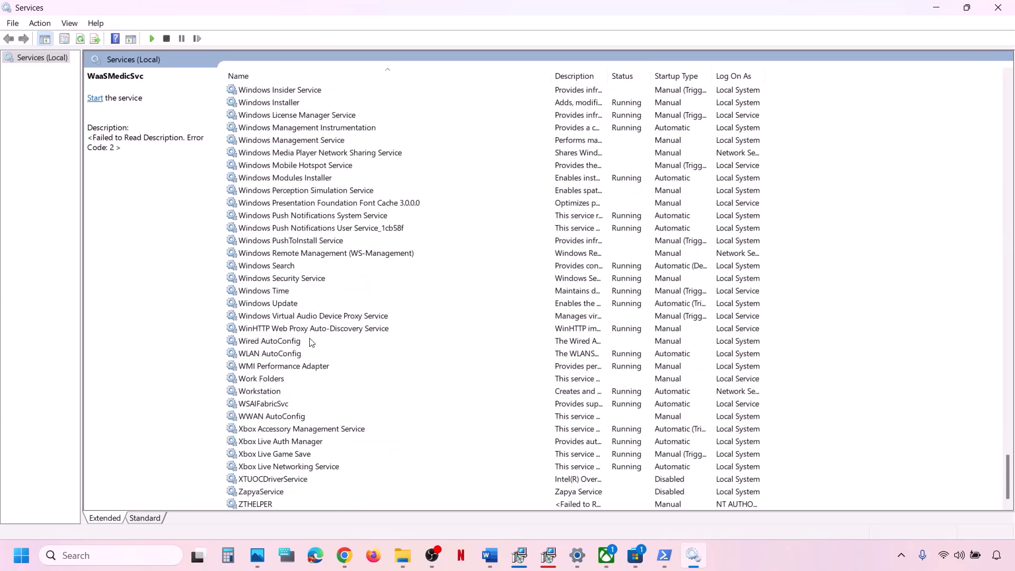
{"action": "left_click", "coordinate": [285, 305]}
{"action": "double_click", "coordinate": [305, 305]}
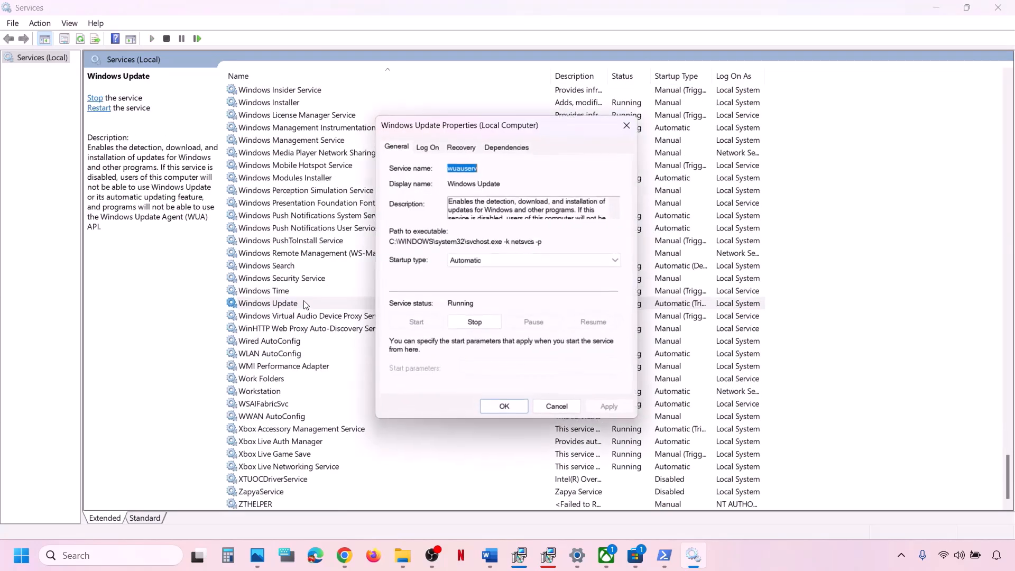
{"action": "left_click", "coordinate": [487, 259]}
{"action": "left_click", "coordinate": [481, 284]}
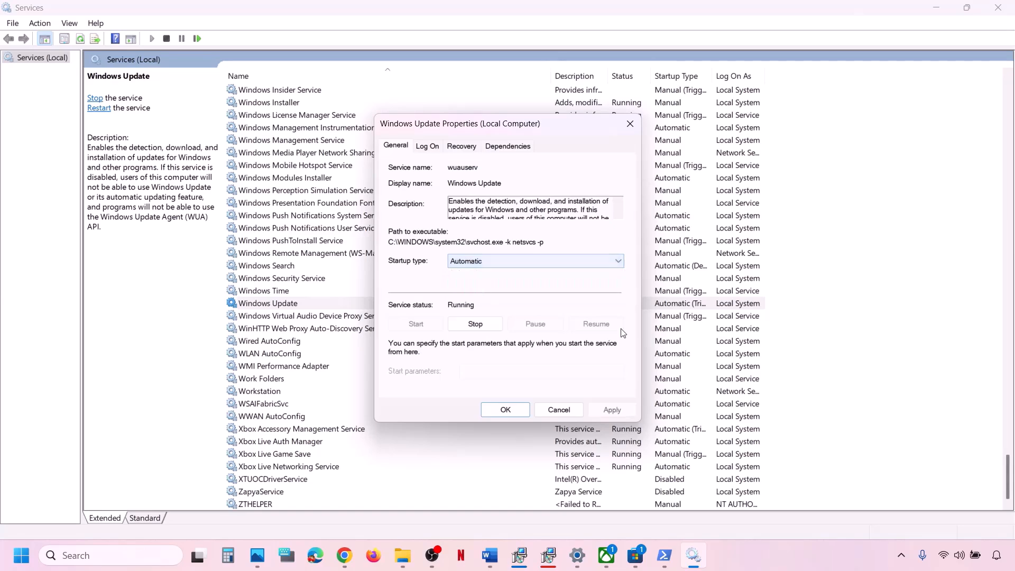
{"action": "left_click", "coordinate": [626, 409]}
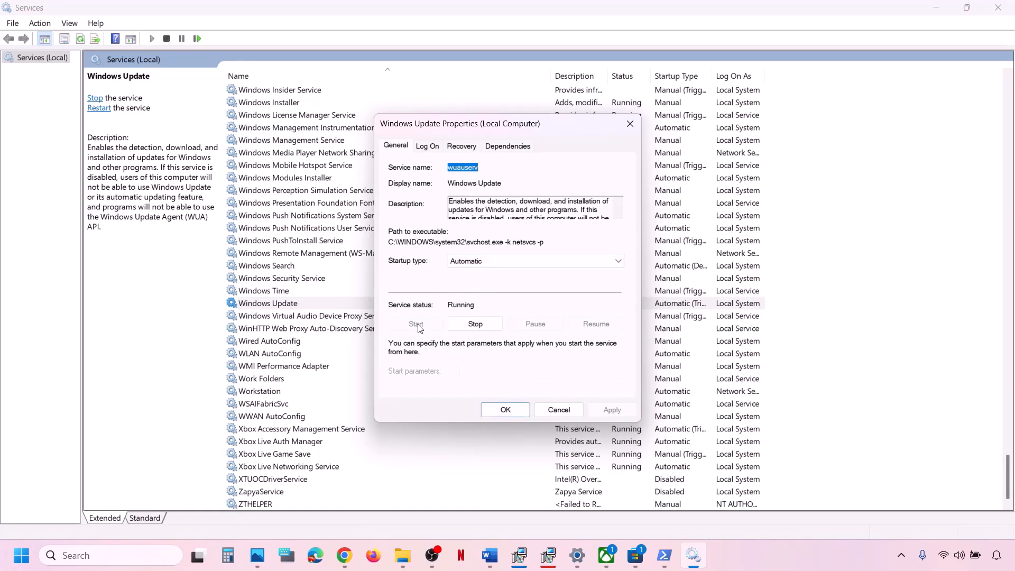
{"action": "left_click", "coordinate": [505, 410]}
{"action": "right_click", "coordinate": [284, 305]}
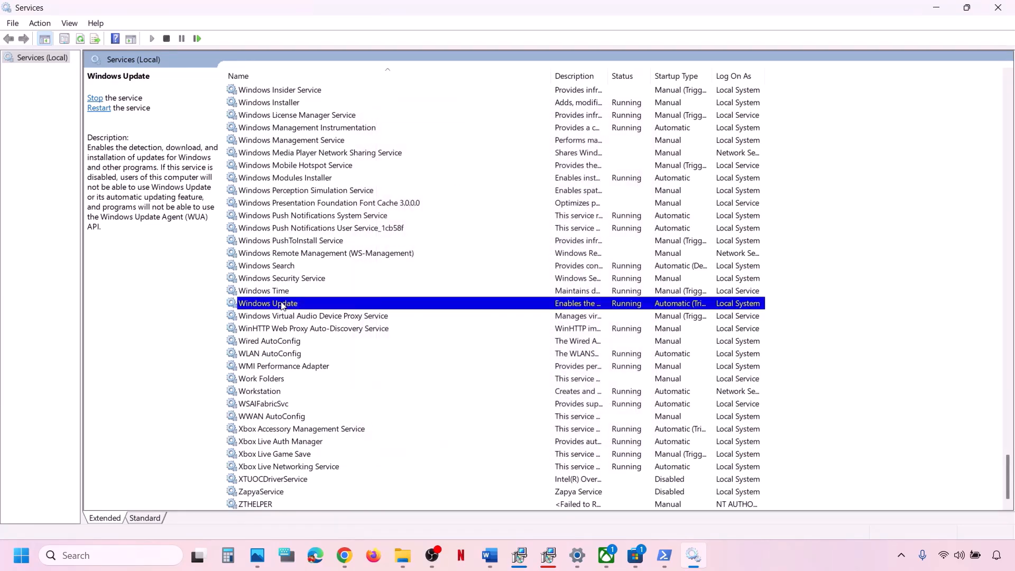
{"action": "left_click", "coordinate": [317, 369]}
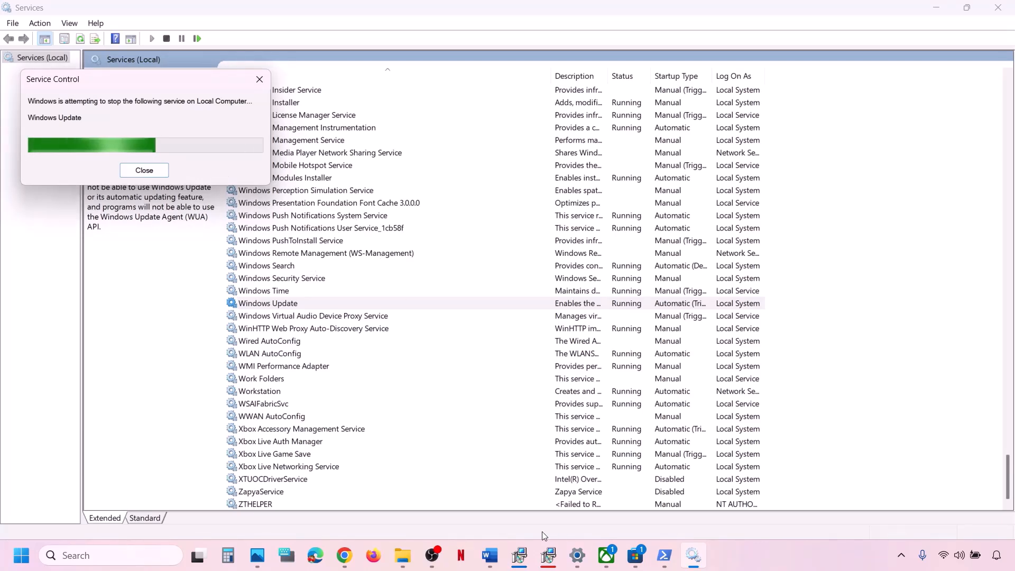
{"action": "left_click", "coordinate": [497, 560]}
Step: Select the Microsoft install service line in the checklist, then return to Services
{"action": "scroll", "coordinate": [263, 408], "scroll_direction": "down", "scroll_amount": 2}
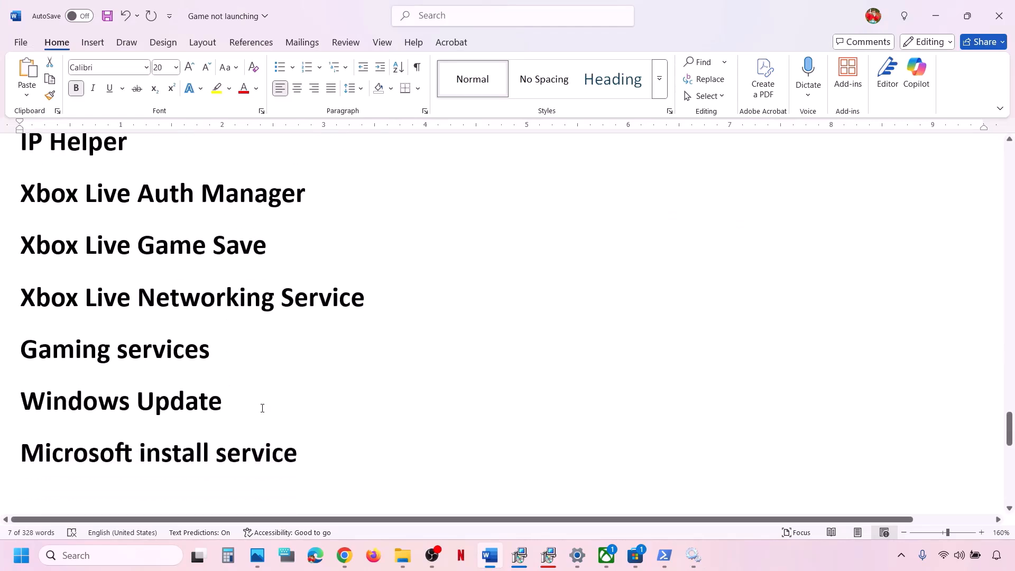
{"action": "triple_click", "coordinate": [154, 445]}
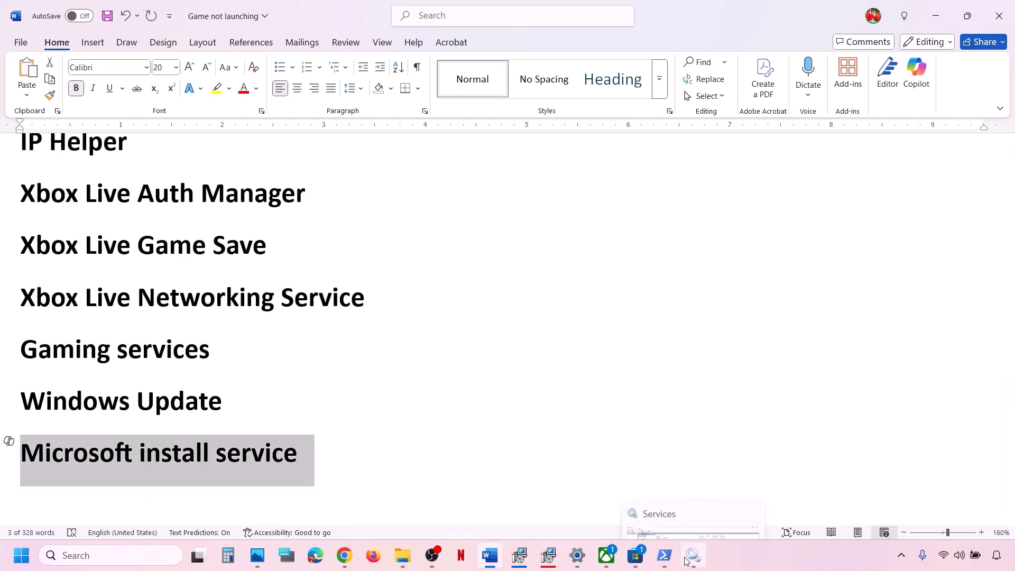
{"action": "left_click", "coordinate": [693, 556]}
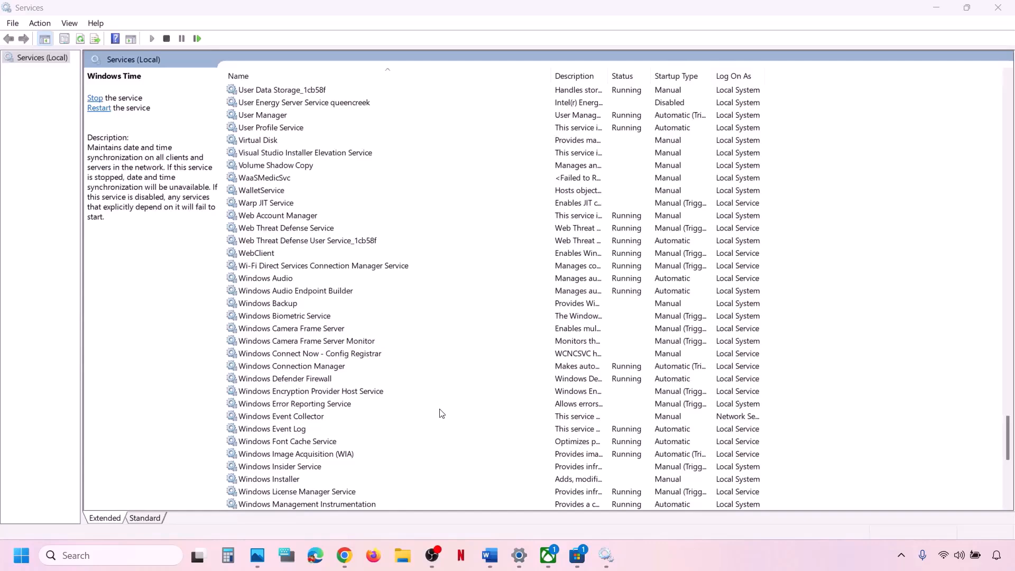
Step: Jump to Microsoft Store Install Service with 'mi', keep it Automatic, and restart it
{"action": "left_click", "coordinate": [421, 404]}
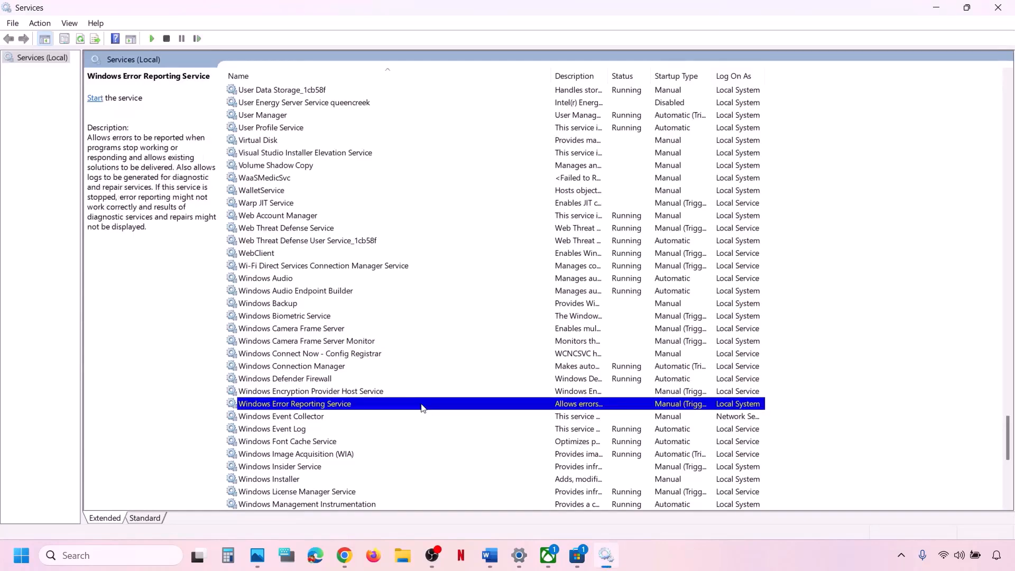
{"action": "type", "text": "mi"}
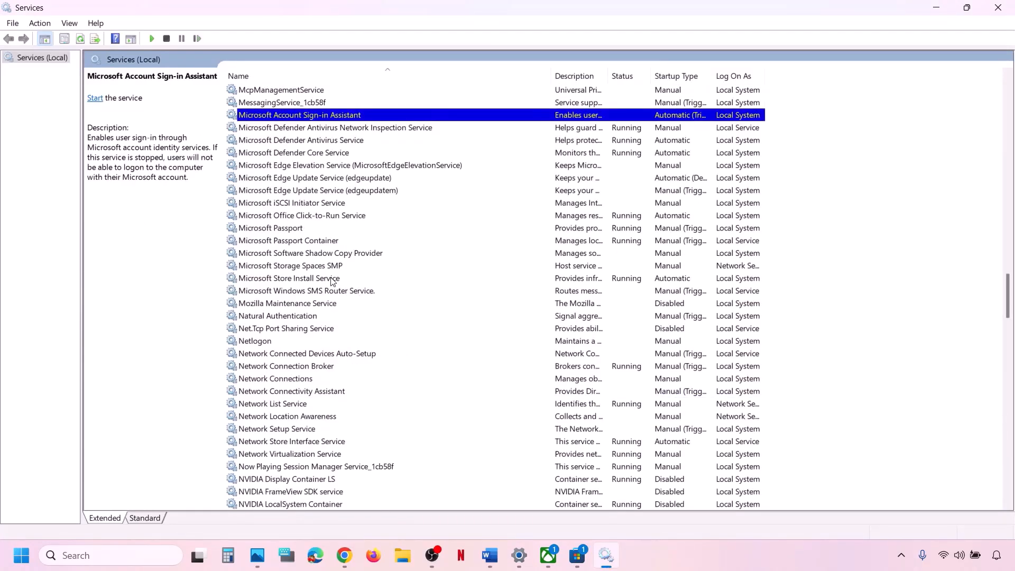
{"action": "left_click", "coordinate": [333, 281]}
{"action": "double_click", "coordinate": [345, 281]}
{"action": "left_click", "coordinate": [472, 261]}
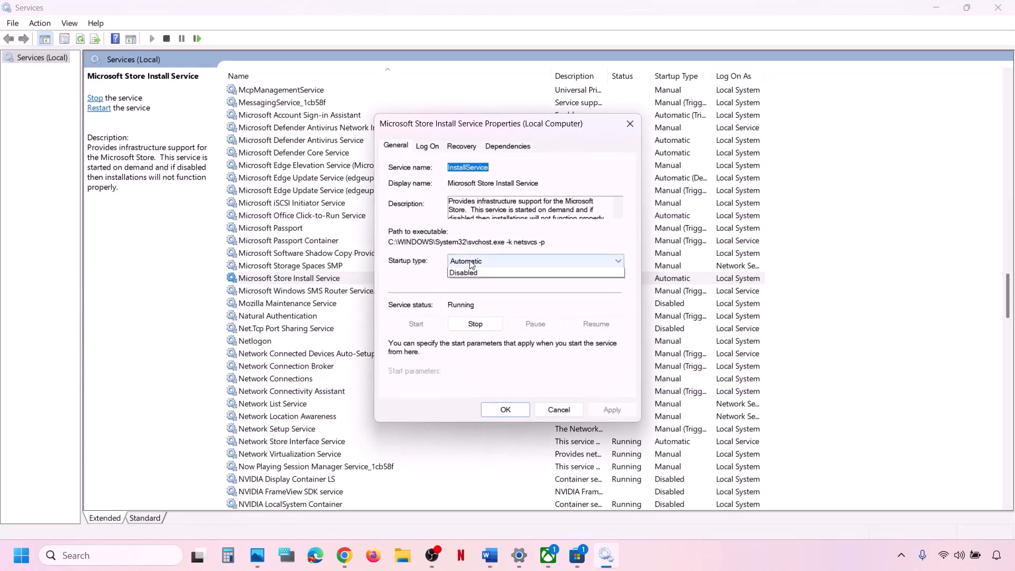
{"action": "left_click", "coordinate": [483, 282]}
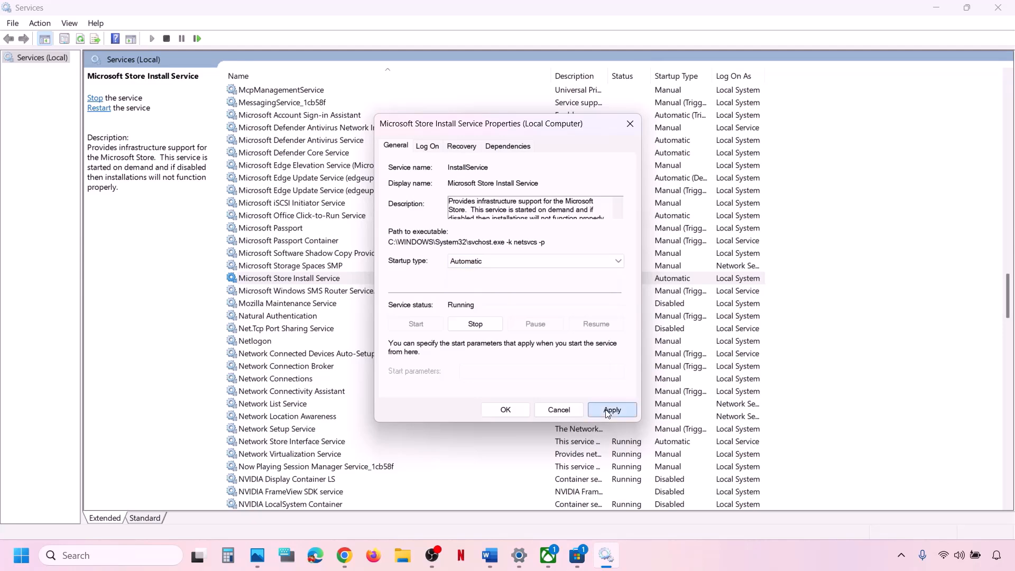
{"action": "left_click", "coordinate": [611, 409]}
{"action": "left_click", "coordinate": [500, 410]}
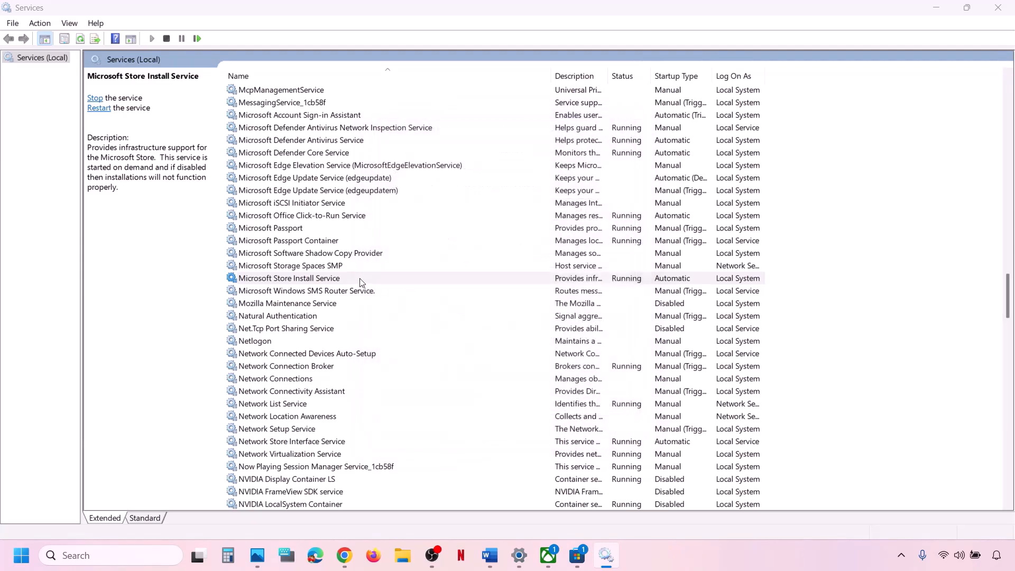
{"action": "right_click", "coordinate": [342, 280]}
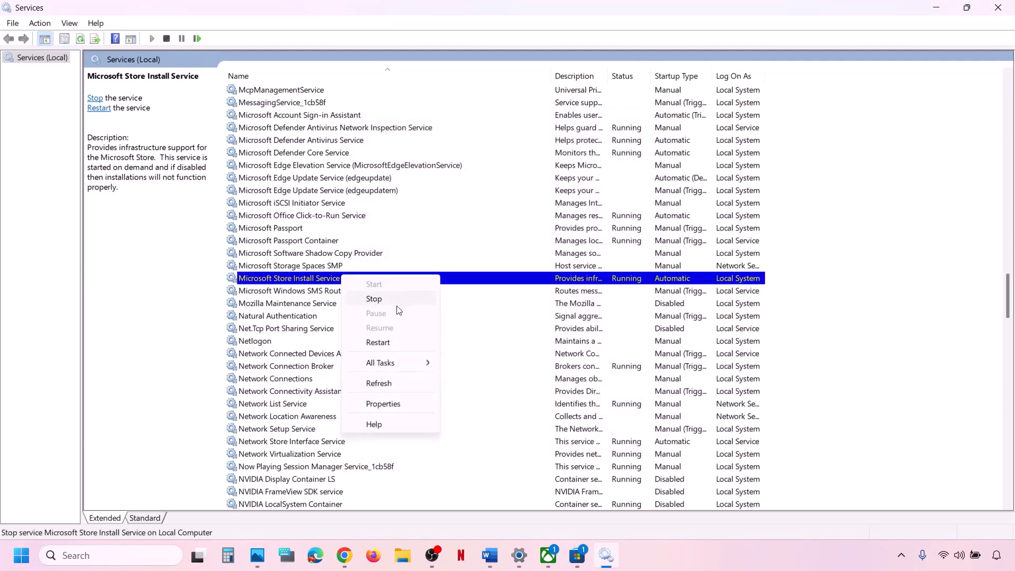
{"action": "left_click", "coordinate": [391, 343]}
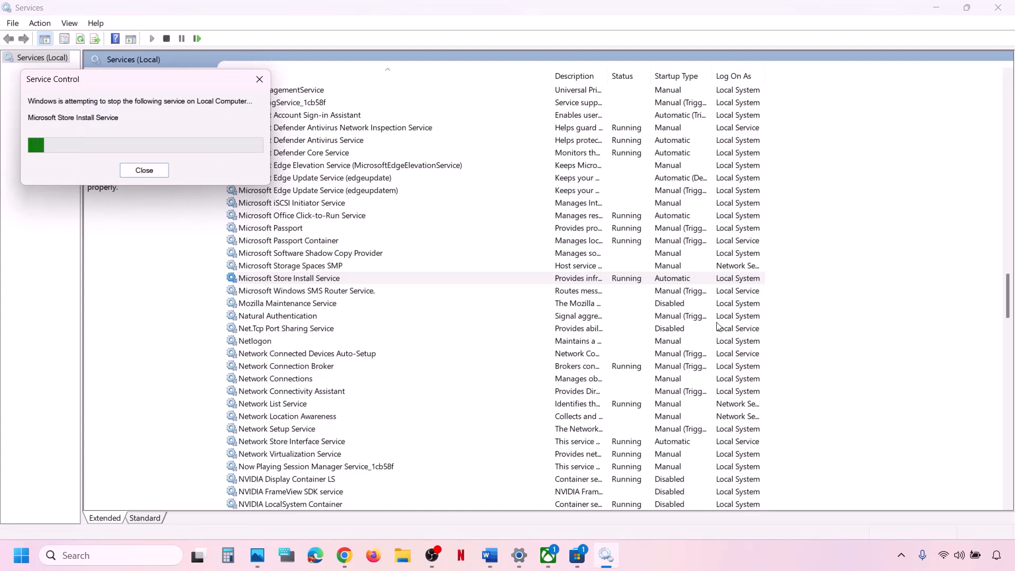
Step: Return to the checklist and scroll down to Step 21's reinstall commands
{"action": "left_click", "coordinate": [490, 555]}
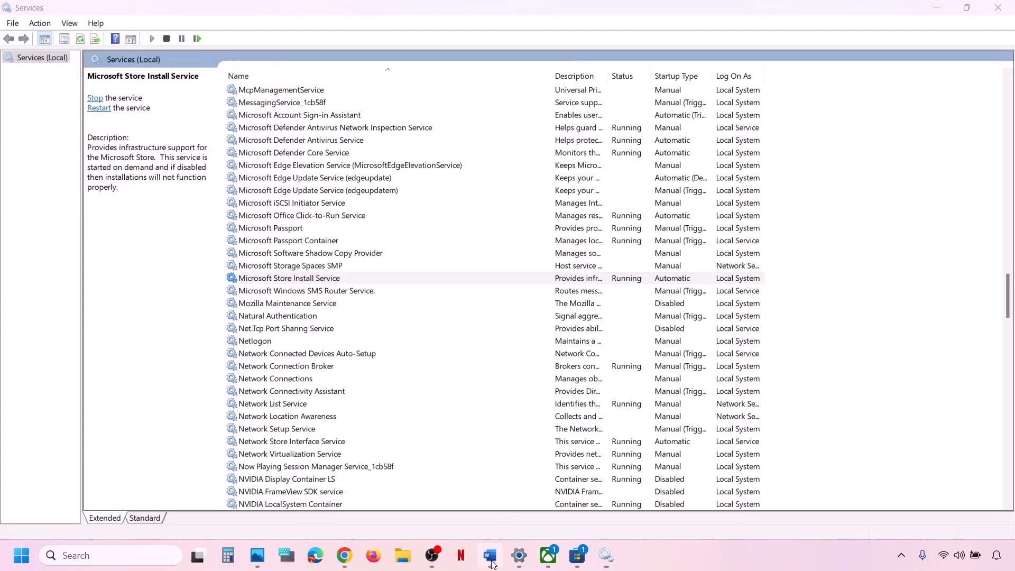
{"action": "scroll", "coordinate": [341, 359], "scroll_direction": "down", "scroll_amount": 1}
{"action": "scroll", "coordinate": [341, 358], "scroll_direction": "down", "scroll_amount": 3}
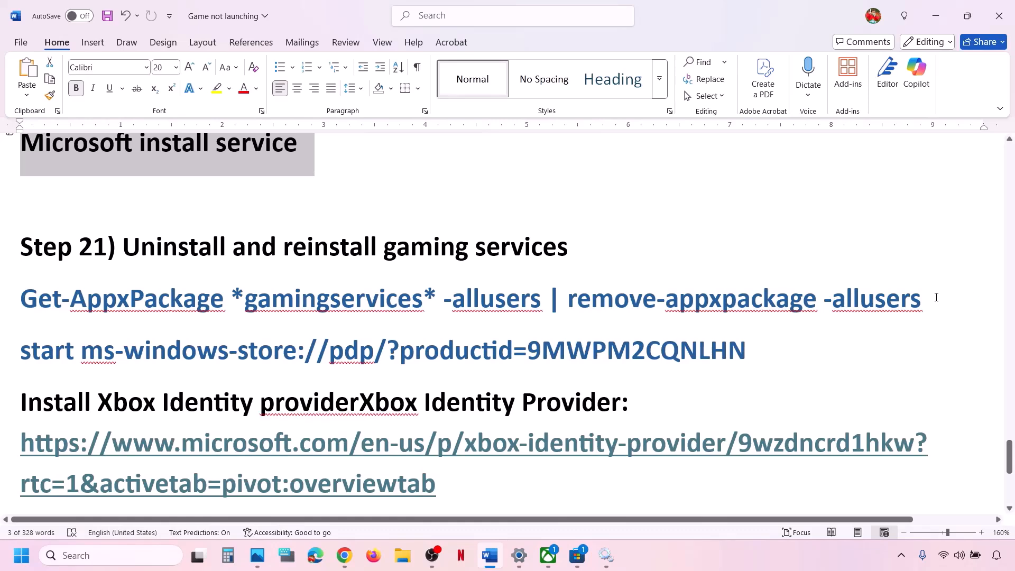
Step: Copy the Get-AppxPackage gamingservices removal command and run it in an administrator PowerShell
{"action": "left_click_drag", "start_coordinate": [937, 297], "coordinate": [37, 301]}
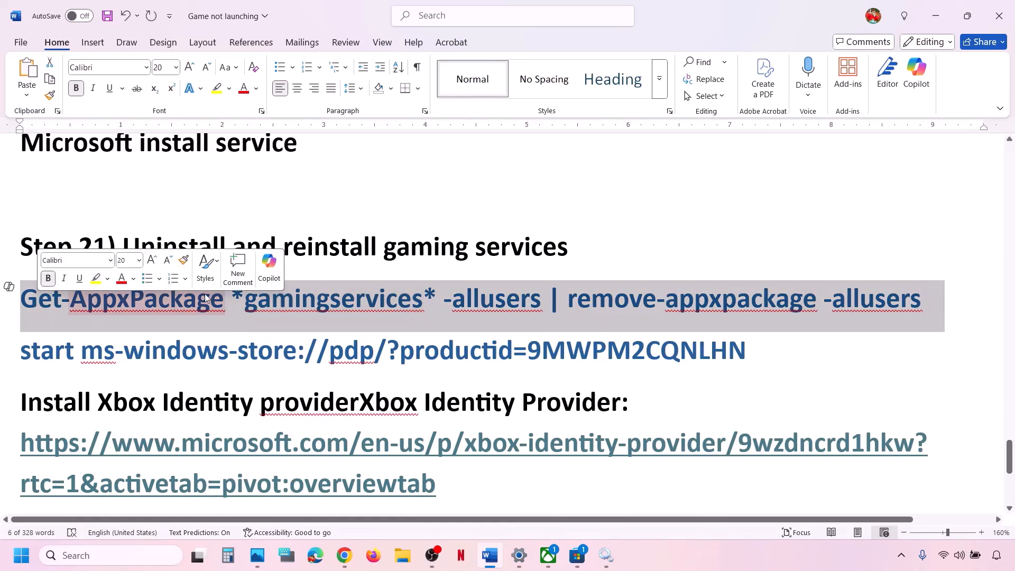
{"action": "right_click", "coordinate": [227, 306]}
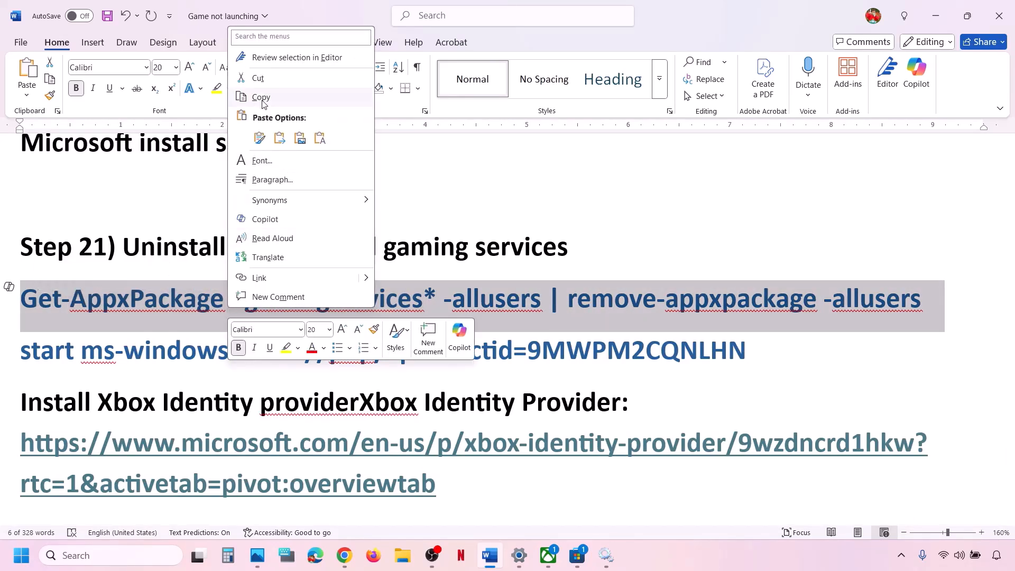
{"action": "left_click", "coordinate": [261, 98]}
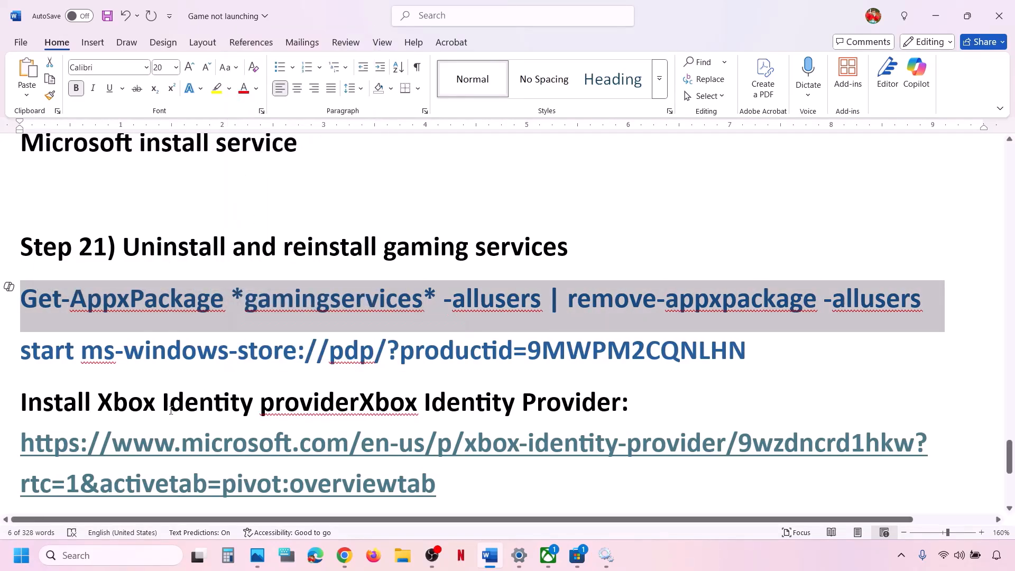
{"action": "left_click", "coordinate": [104, 562]}
{"action": "type", "text": "powershell"}
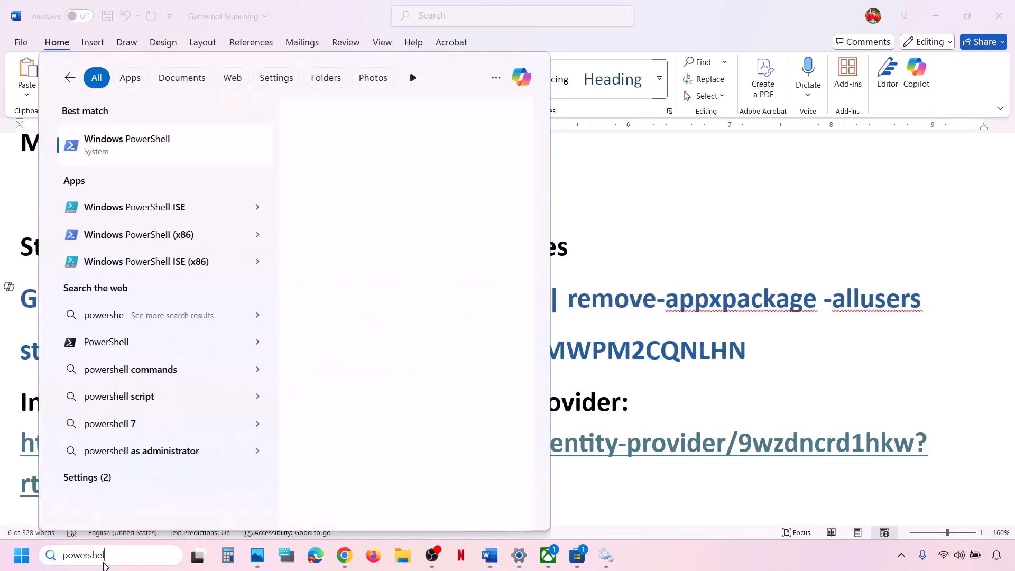
{"action": "right_click", "coordinate": [161, 151]}
{"action": "left_click", "coordinate": [250, 170]}
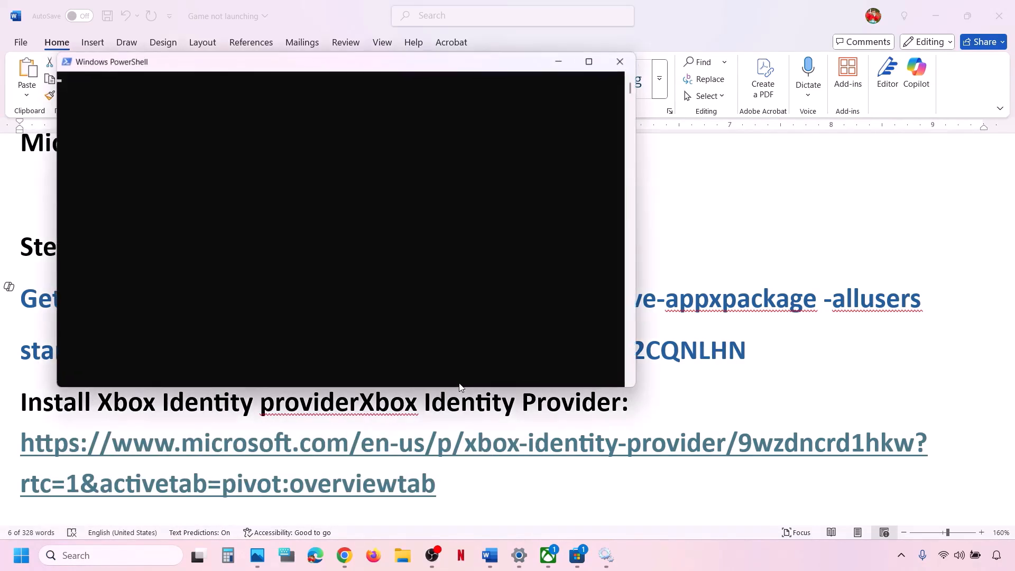
{"action": "key", "text": "ctrl+v"}
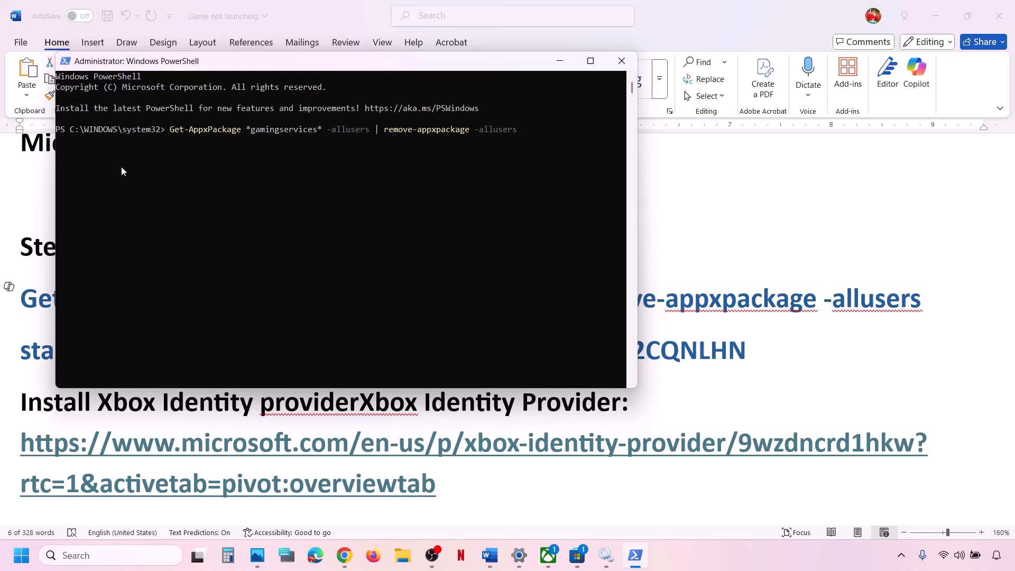
Step: Copy the start ms-windows-store command and run it in PowerShell to open Gaming Services
{"action": "left_click", "coordinate": [126, 433]}
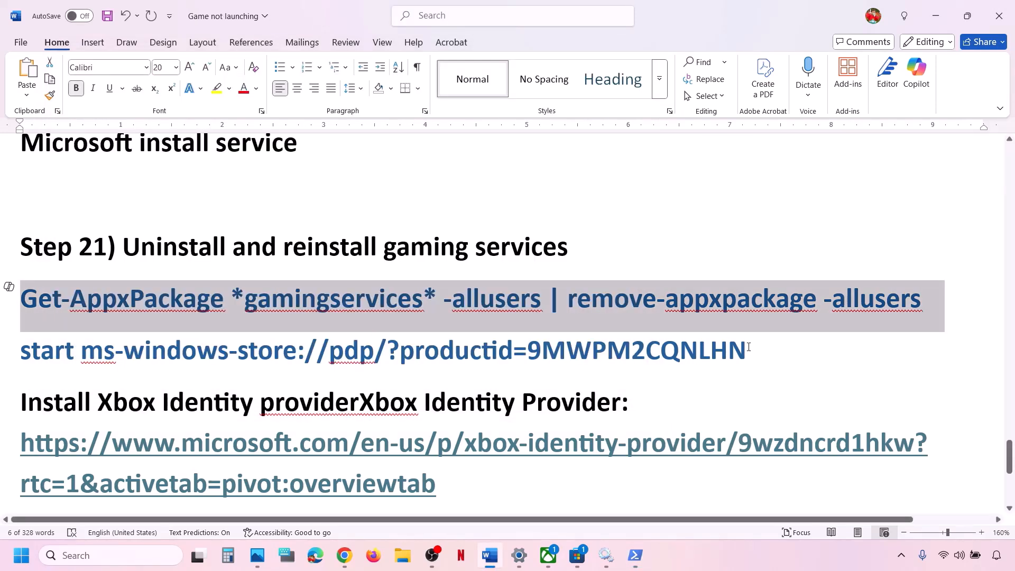
{"action": "left_click_drag", "start_coordinate": [749, 348], "coordinate": [41, 352]}
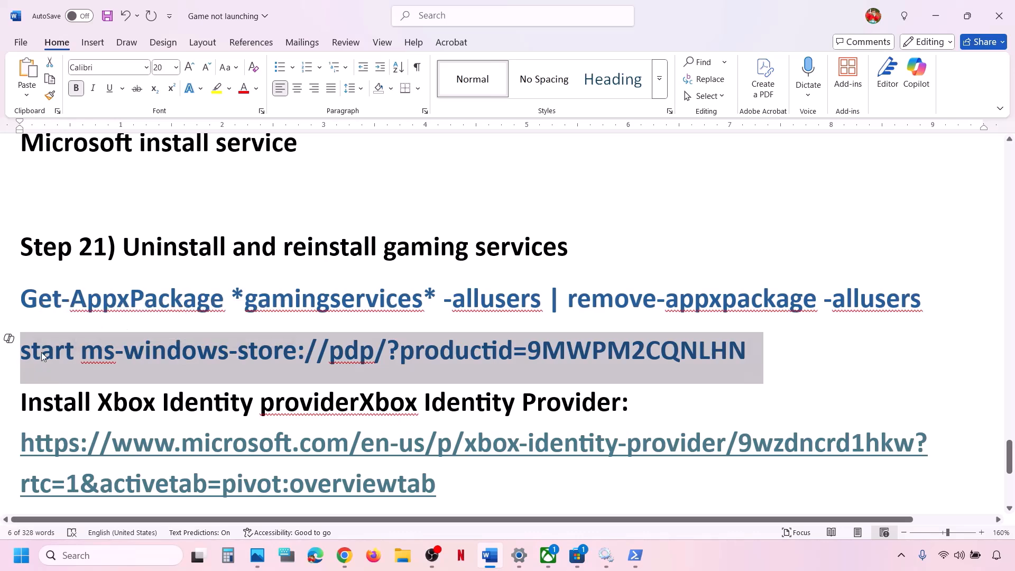
{"action": "right_click", "coordinate": [41, 353]}
{"action": "left_click", "coordinate": [76, 143]}
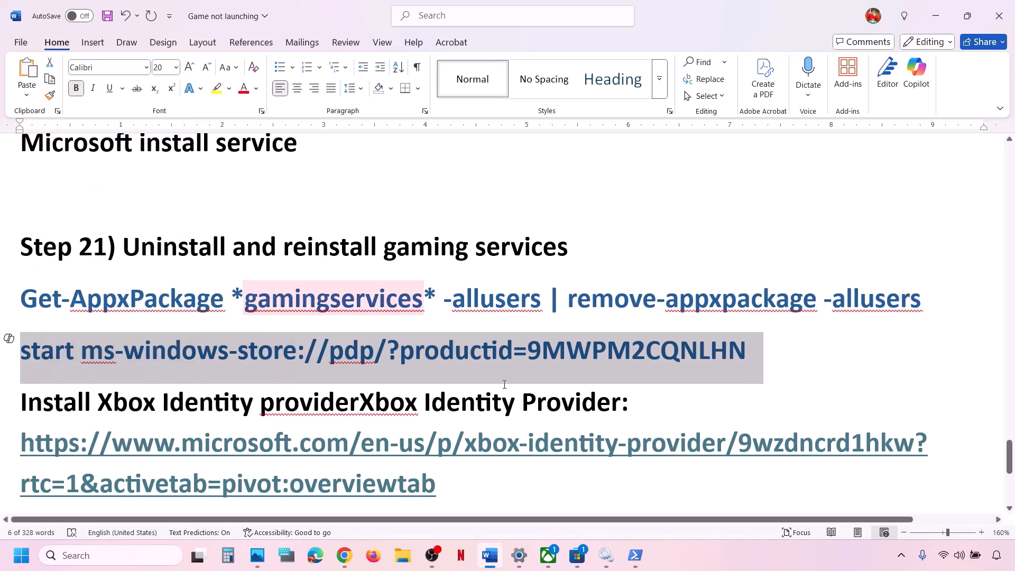
{"action": "left_click", "coordinate": [635, 556]}
{"action": "right_click", "coordinate": [348, 326]}
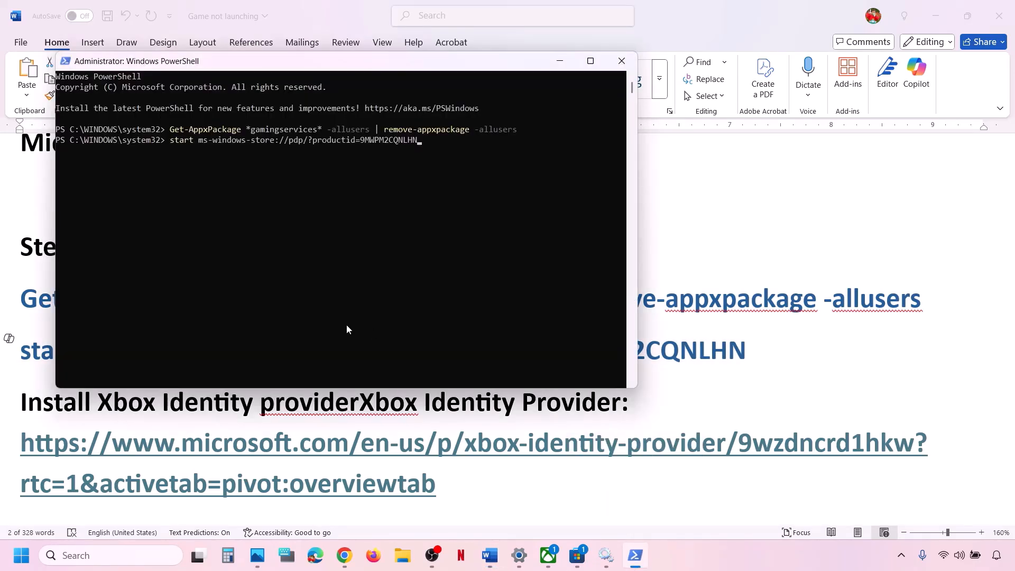
{"action": "key", "text": "Return"}
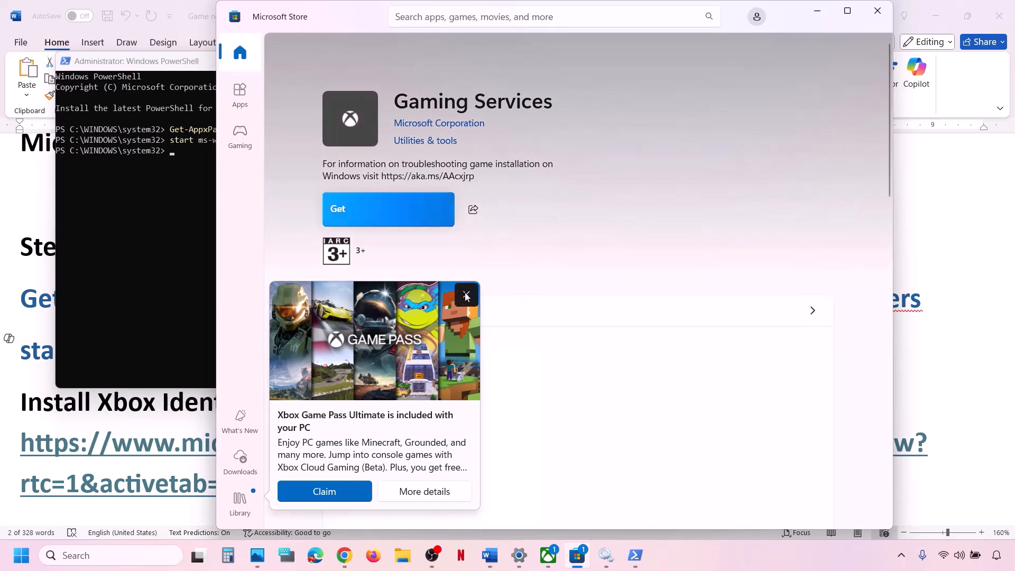
Step: Dismiss the Game Pass promo, maximize the Store, click Get on Gaming Services, return to Word
{"action": "left_click", "coordinate": [466, 294]}
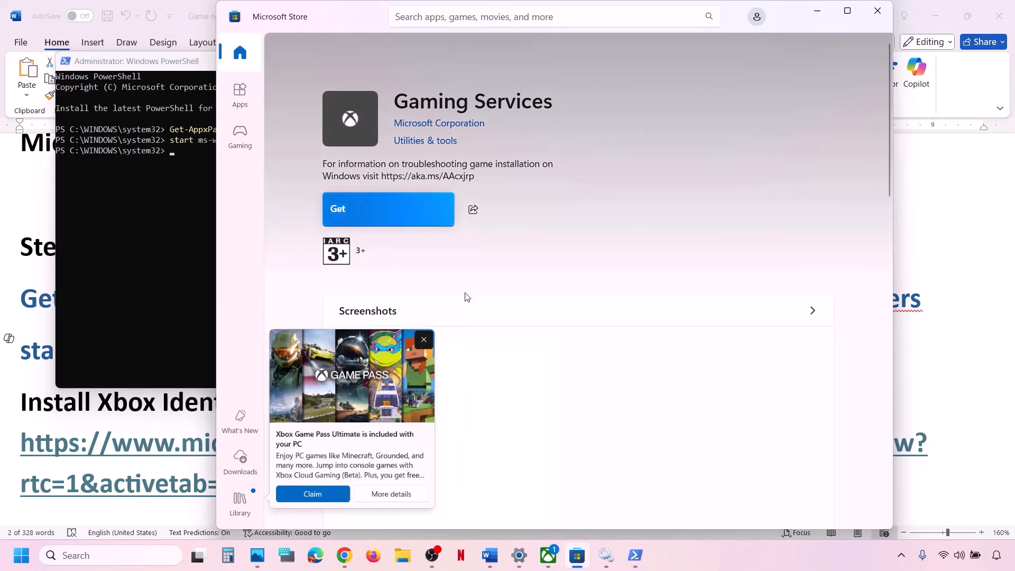
{"action": "left_click", "coordinate": [848, 11]}
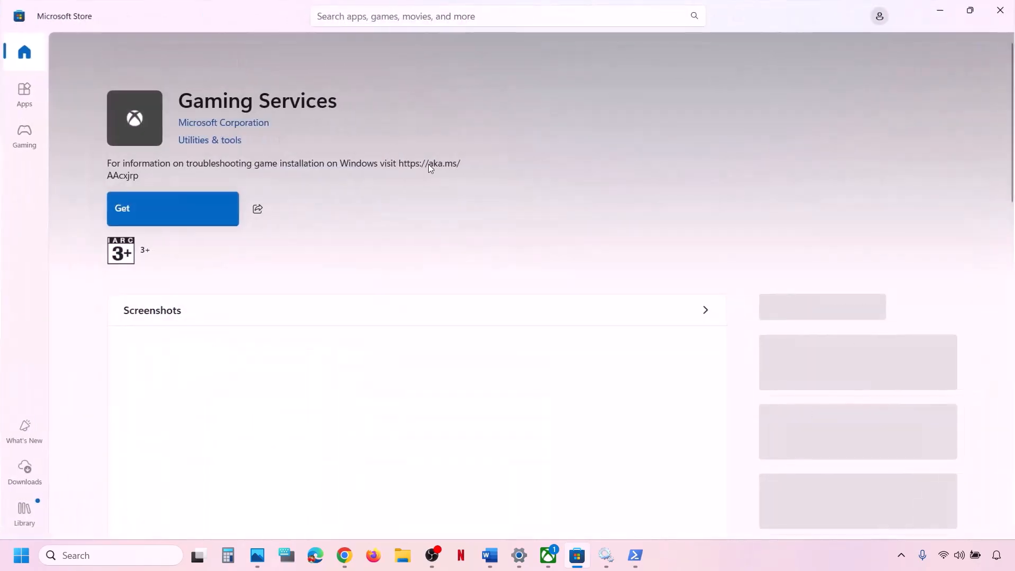
{"action": "left_click", "coordinate": [200, 208]}
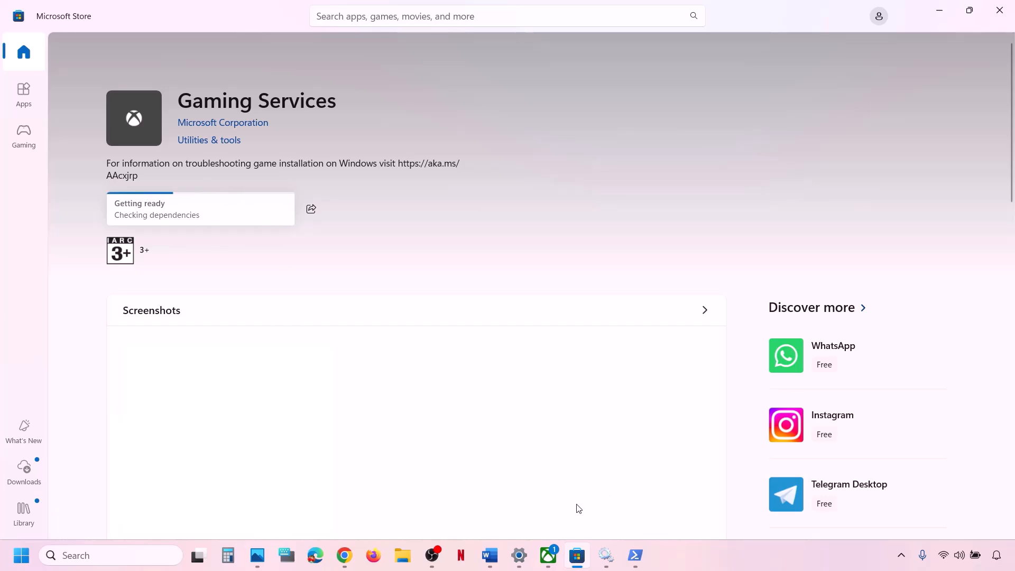
{"action": "left_click", "coordinate": [490, 555]}
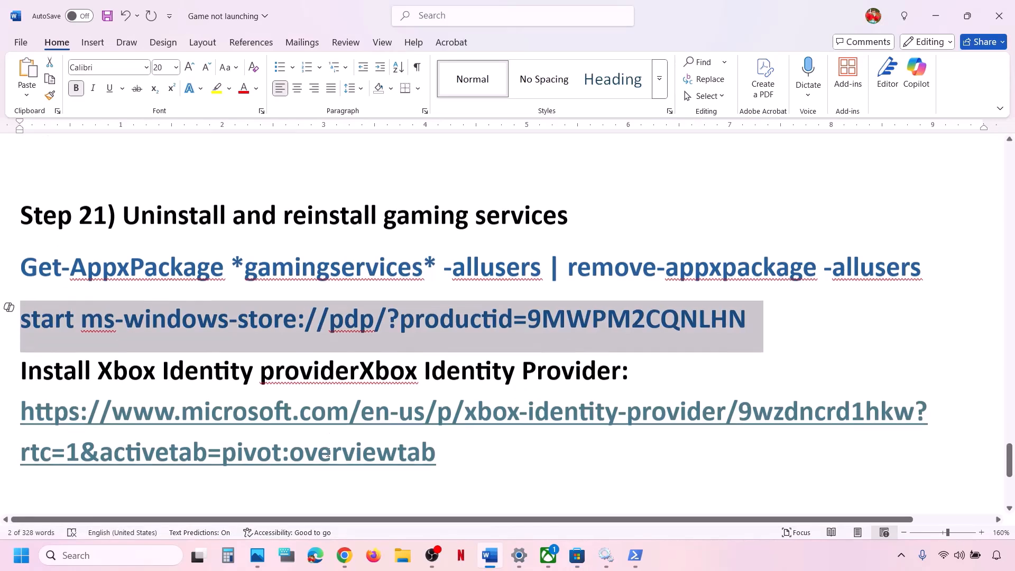
Step: Copy the Xbox Identity Provider link from the checklist
{"action": "scroll", "coordinate": [370, 460], "scroll_direction": "down", "scroll_amount": 1}
{"action": "triple_click", "coordinate": [423, 442]}
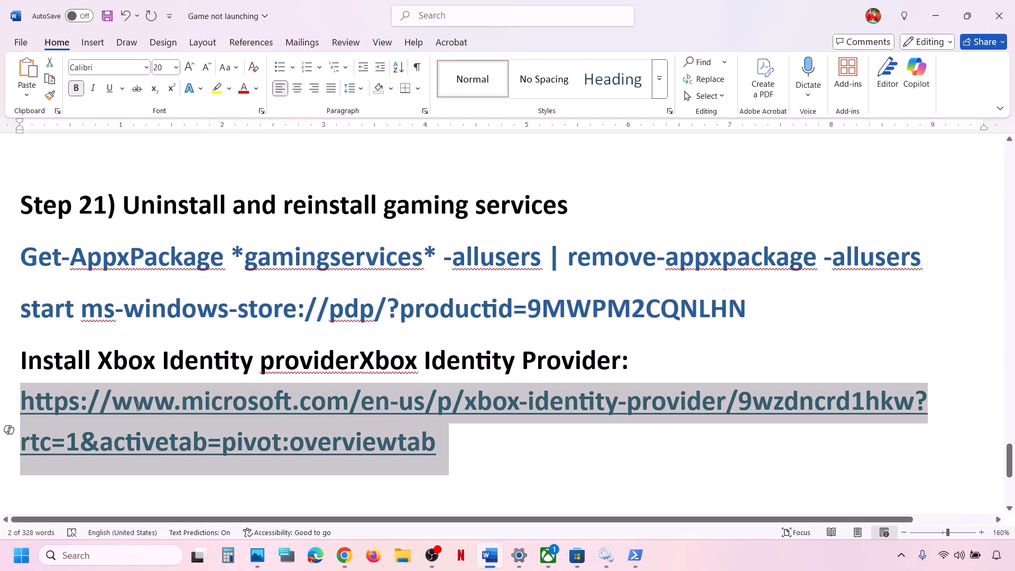
{"action": "right_click", "coordinate": [199, 405]}
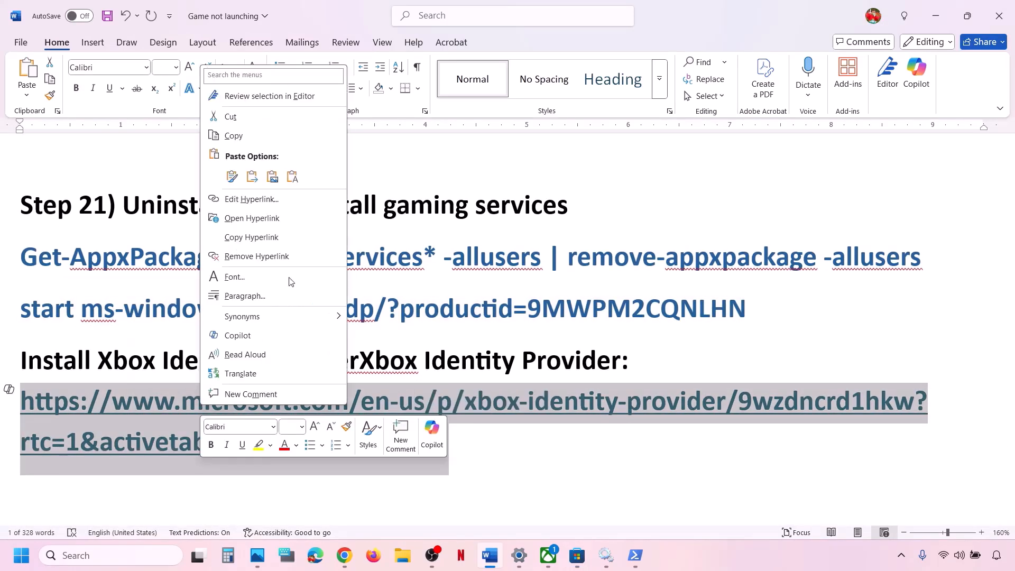
{"action": "left_click", "coordinate": [249, 140]}
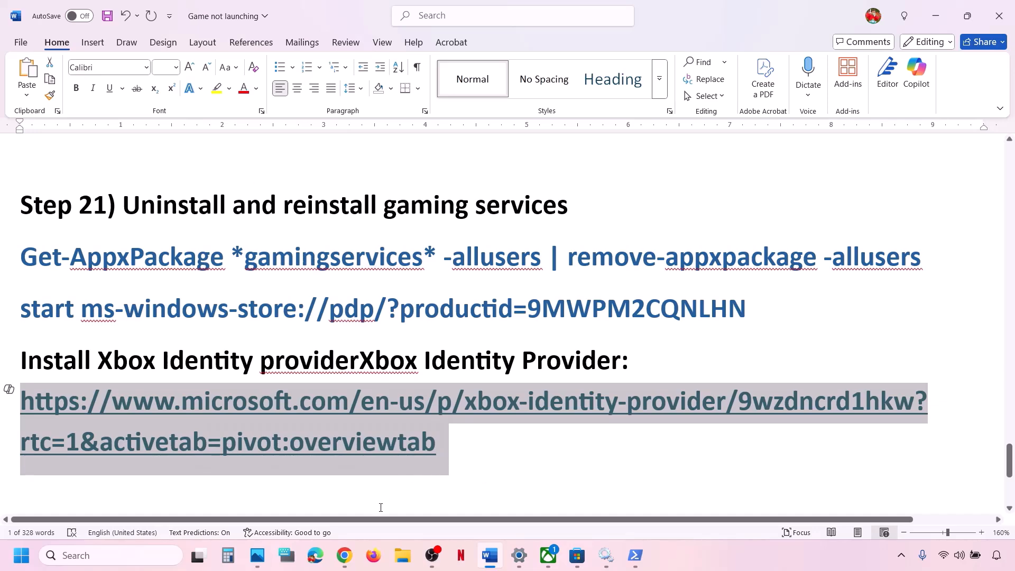
Step: Load the link in a new Chrome tab, open it in Microsoft Store, then return to Word
{"action": "left_click", "coordinate": [344, 556]}
{"action": "left_click", "coordinate": [352, 14]}
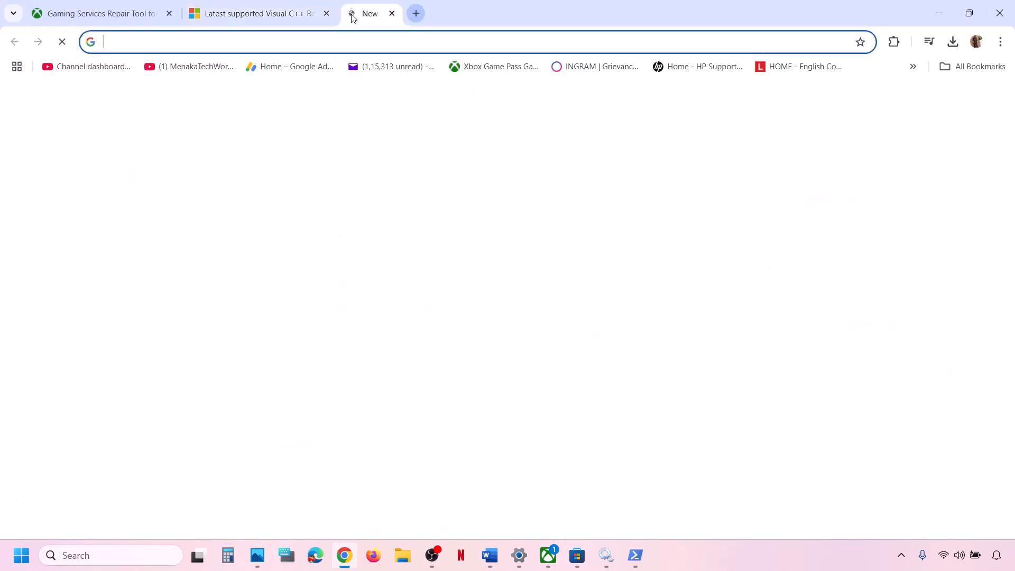
{"action": "key", "text": "ctrl+v"}
{"action": "key", "text": "Return"}
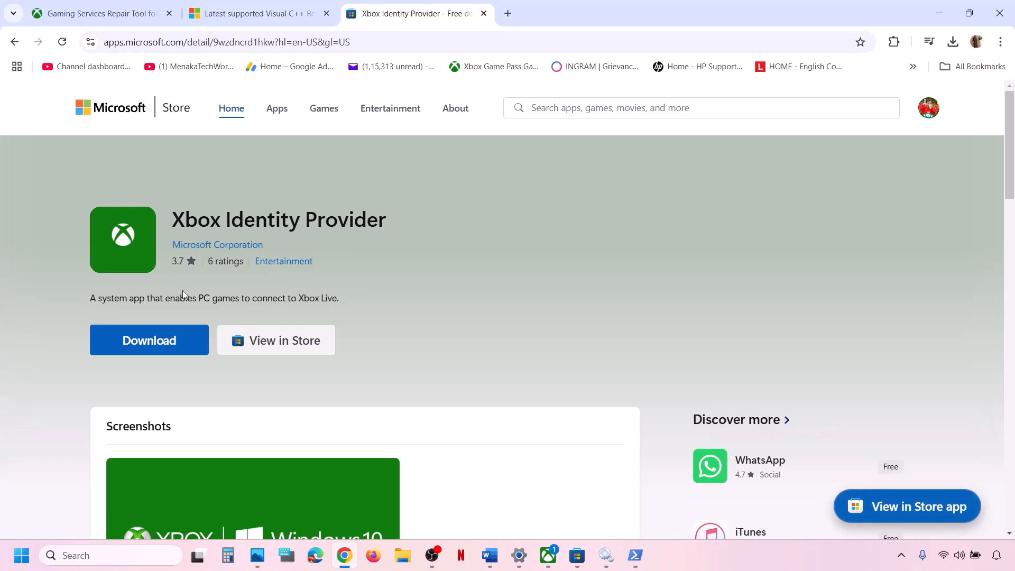
{"action": "left_click", "coordinate": [148, 339]}
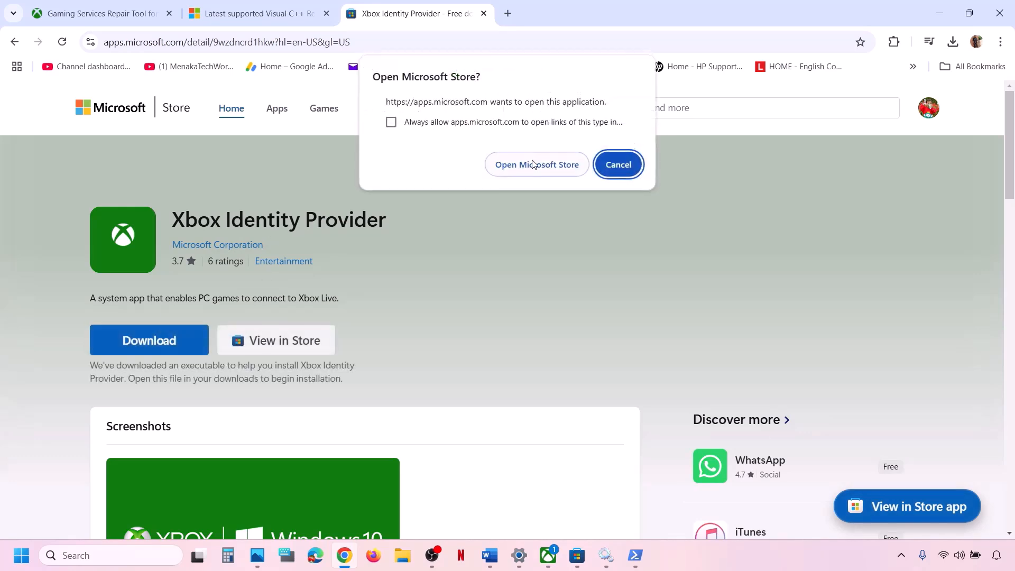
{"action": "left_click", "coordinate": [536, 166]}
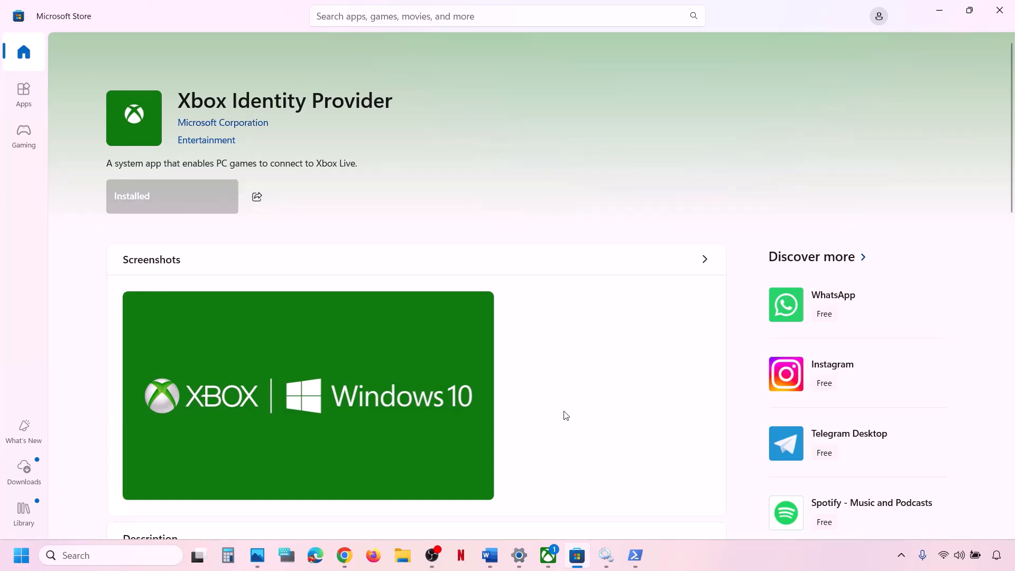
{"action": "left_click", "coordinate": [491, 556]}
Step: Review the Step 22 reinstall instruction in the checklist
{"action": "scroll", "coordinate": [378, 399], "scroll_direction": "down", "scroll_amount": 5}
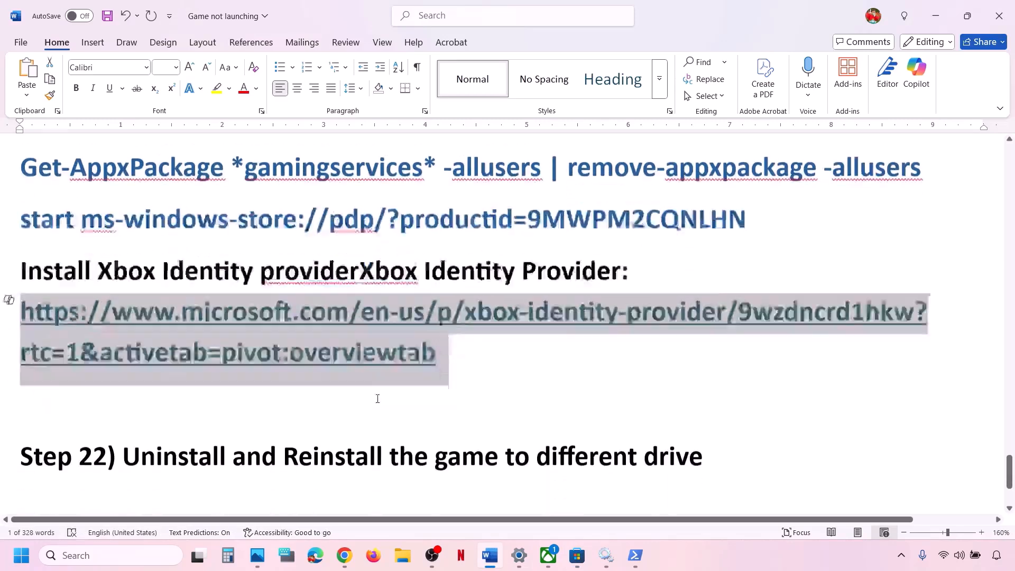
{"action": "scroll", "coordinate": [378, 399], "scroll_direction": "up", "scroll_amount": 2}
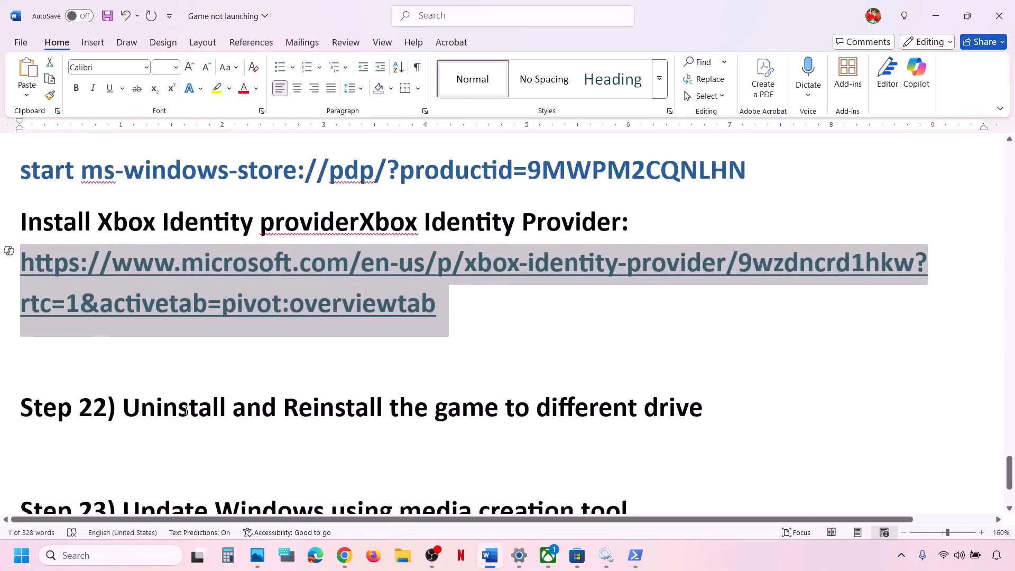
{"action": "left_click_drag", "start_coordinate": [185, 412], "coordinate": [741, 398]}
{"action": "left_click", "coordinate": [741, 398]}
Step: In Settings, open System > Storage and expand Advanced storage settings
{"action": "key", "text": "alt+Tab"}
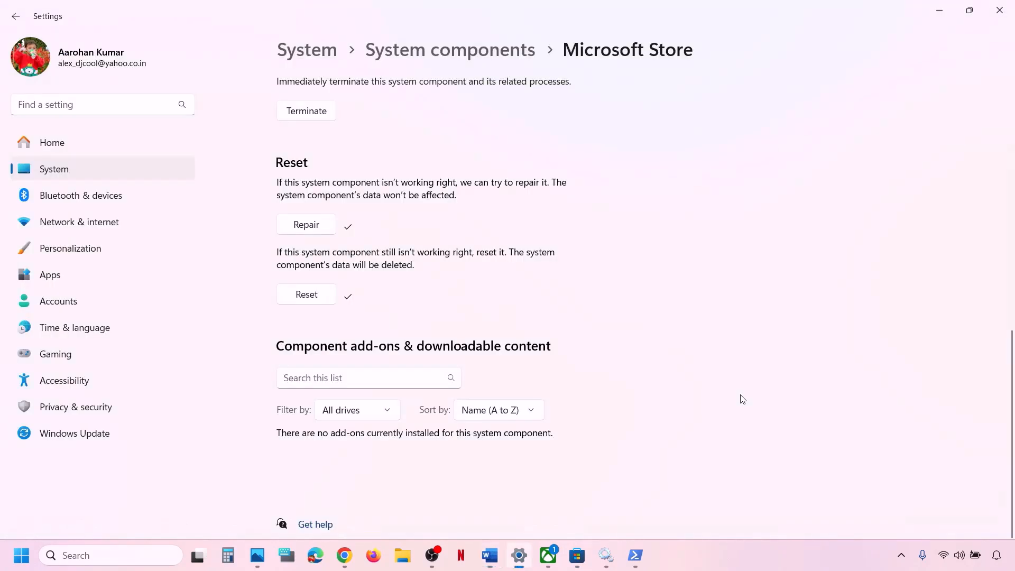
{"action": "left_click", "coordinate": [52, 178]}
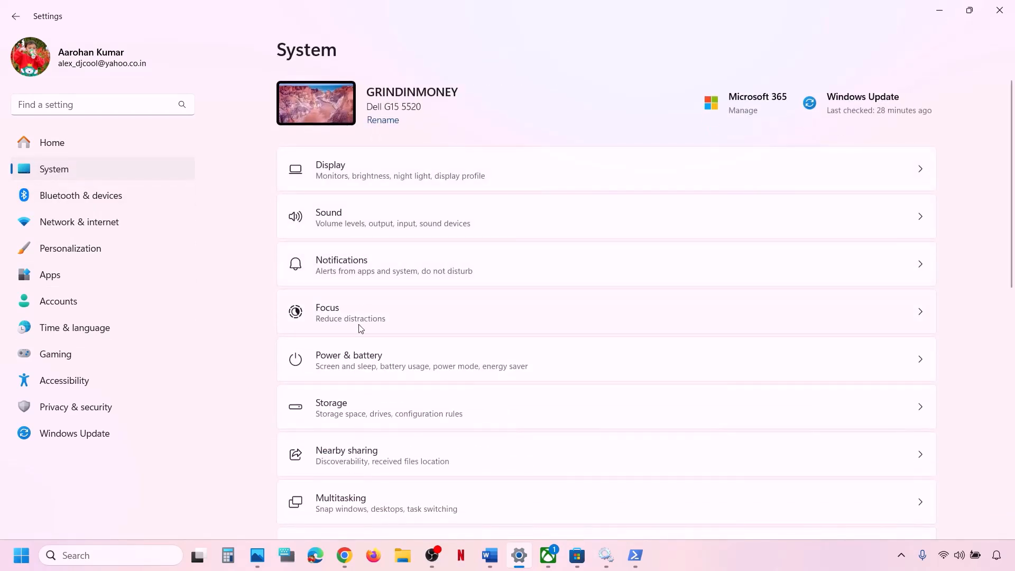
{"action": "left_click", "coordinate": [377, 413]}
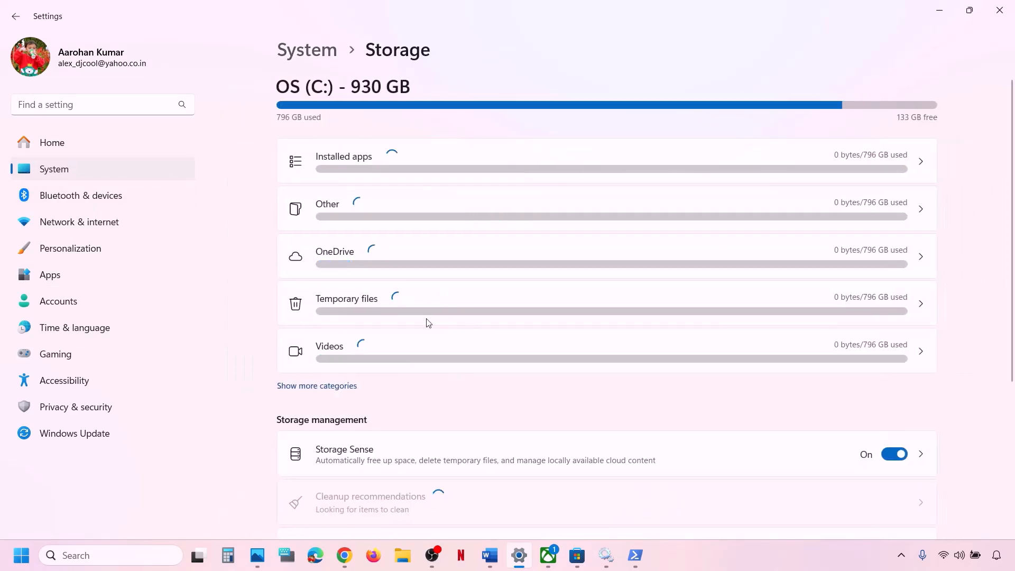
{"action": "scroll", "coordinate": [427, 323], "scroll_direction": "down", "scroll_amount": 5}
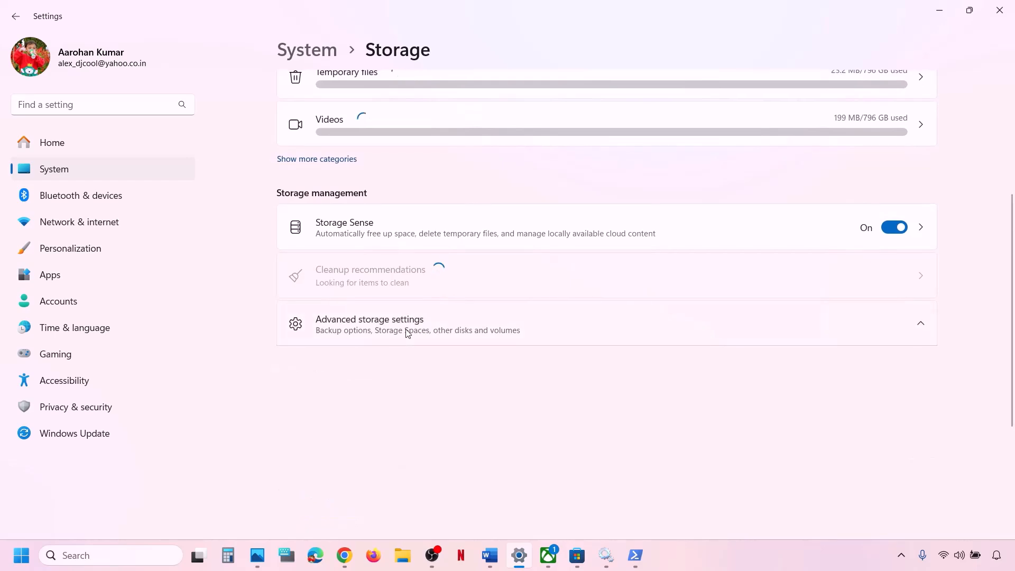
{"action": "left_click", "coordinate": [408, 332]}
Step: Install the Xbox app's required update, maximize it, and bring up DOOM: The Dark Ages actions
{"action": "left_click", "coordinate": [549, 555]}
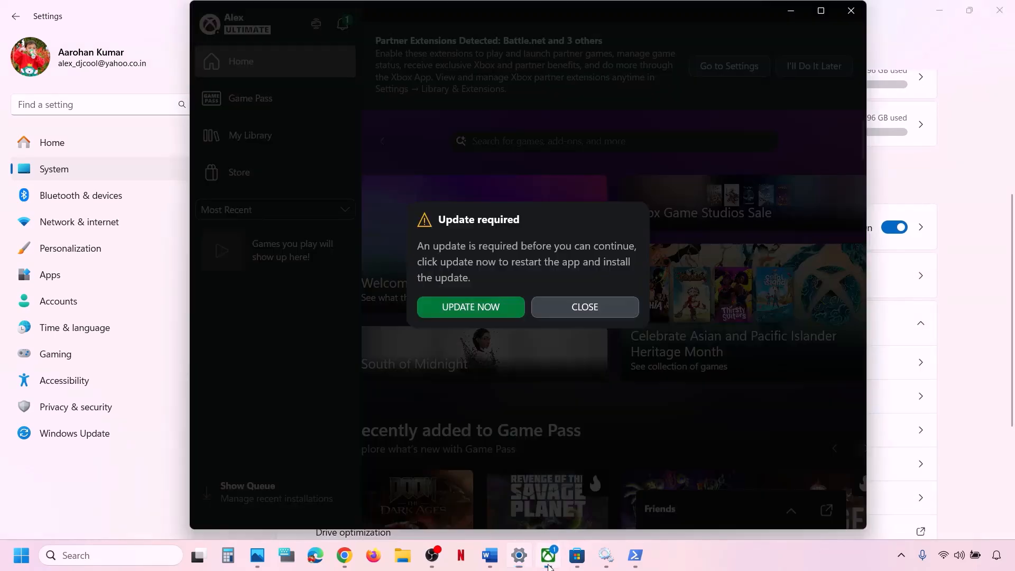
{"action": "left_click", "coordinate": [585, 307]}
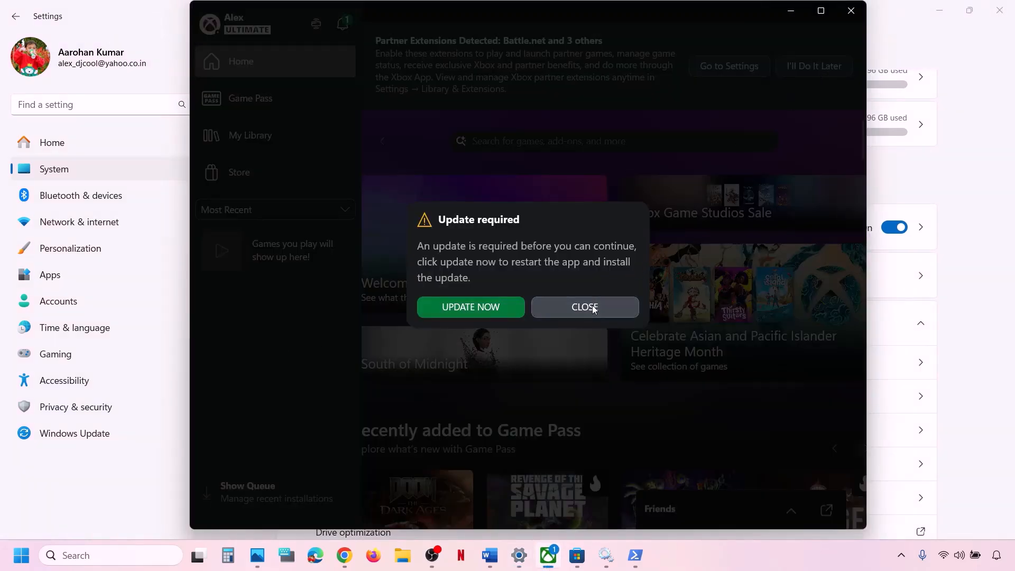
{"action": "left_click", "coordinate": [548, 555]}
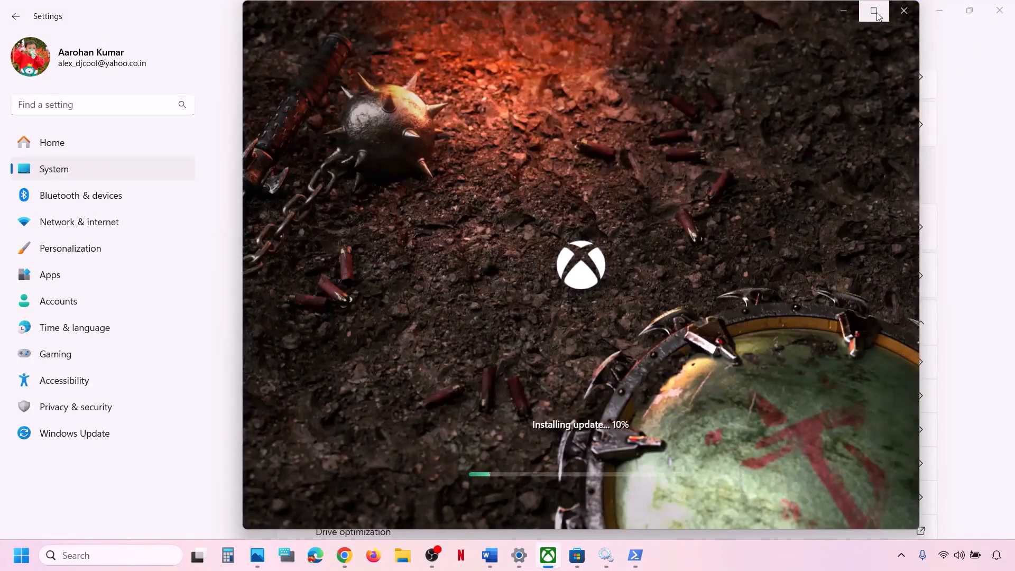
{"action": "left_click", "coordinate": [875, 12]}
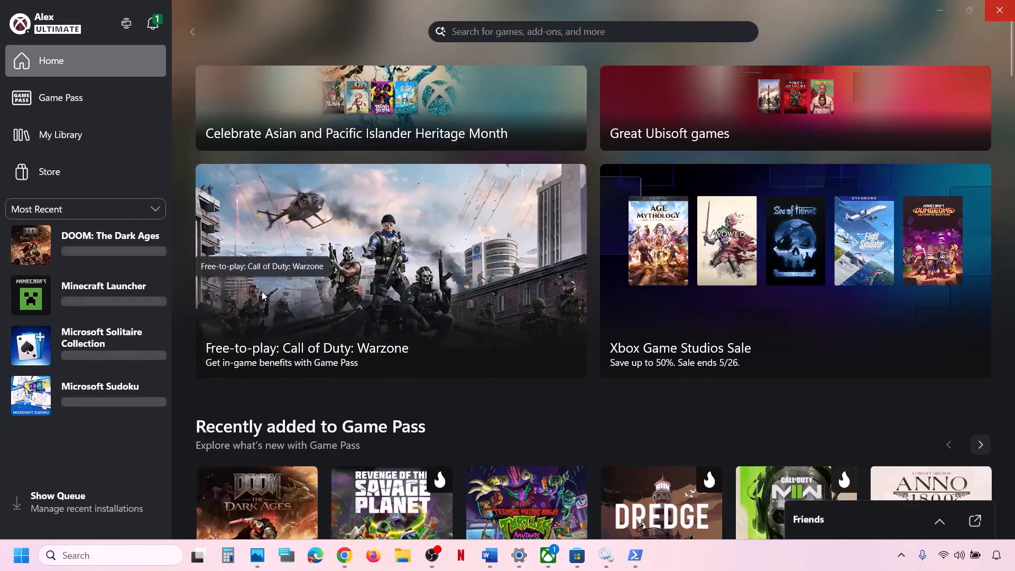
{"action": "right_click", "coordinate": [113, 248]}
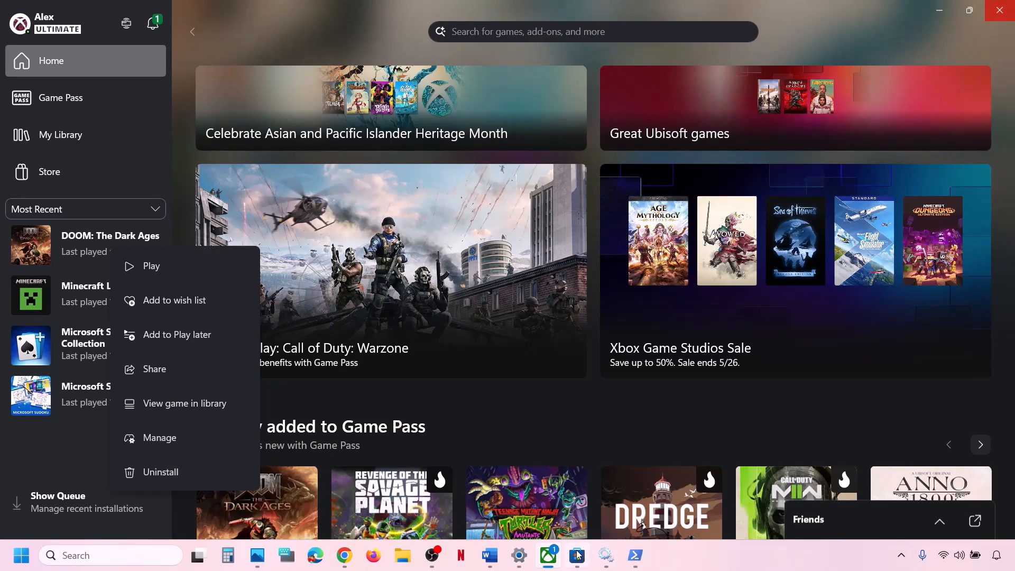
Step: Verify under Where new content is saved that new apps still save to OS (C:), then close Settings
{"action": "left_click", "coordinate": [519, 555]}
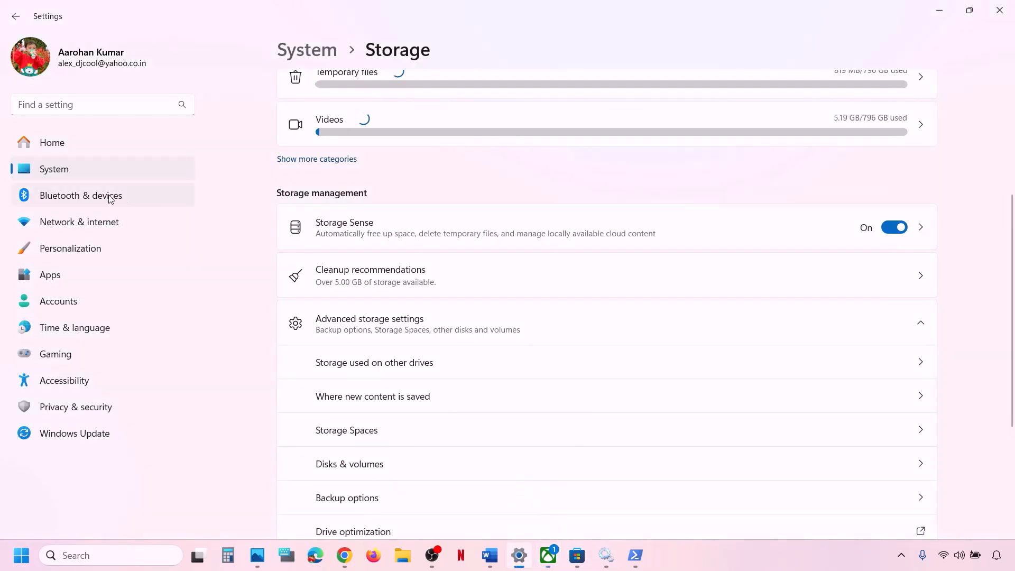
{"action": "scroll", "coordinate": [390, 414], "scroll_direction": "down", "scroll_amount": 2}
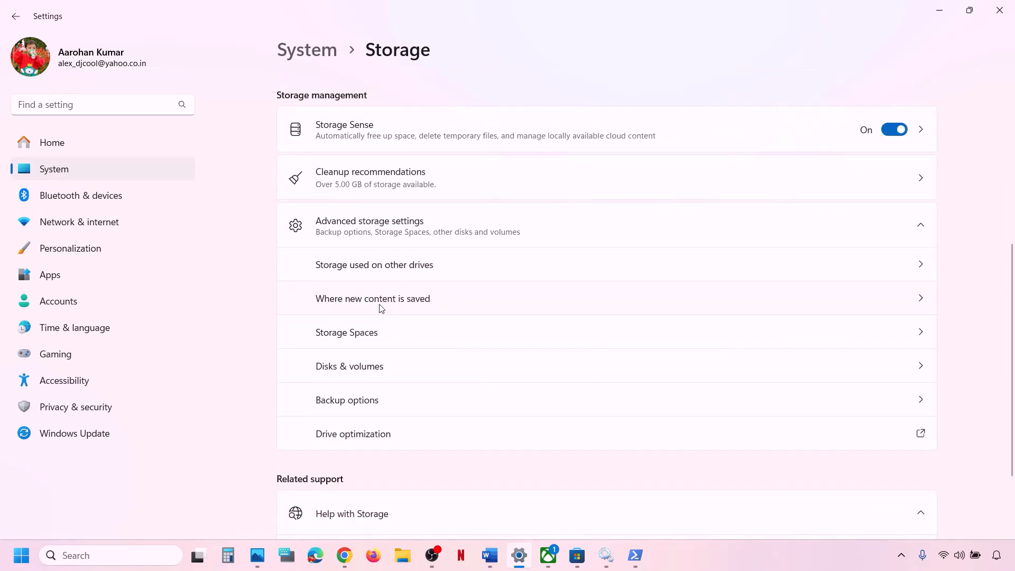
{"action": "left_click", "coordinate": [408, 303]}
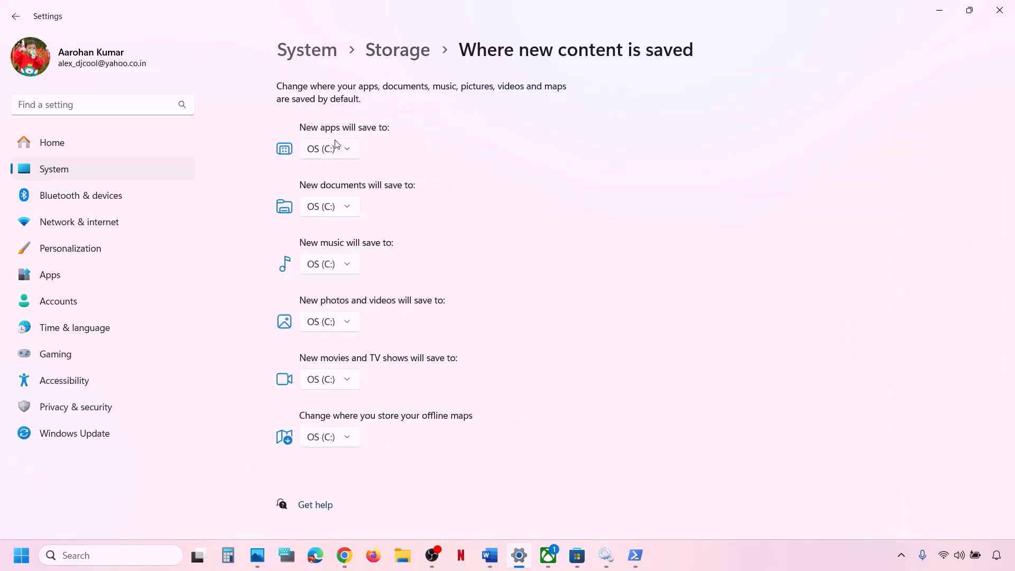
{"action": "left_click", "coordinate": [349, 149]}
{"action": "left_click", "coordinate": [394, 158]}
{"action": "left_click", "coordinate": [350, 151]}
{"action": "left_click", "coordinate": [332, 151]}
{"action": "left_click", "coordinate": [348, 152]}
{"action": "left_click", "coordinate": [374, 155]}
{"action": "left_click", "coordinate": [1000, 11]}
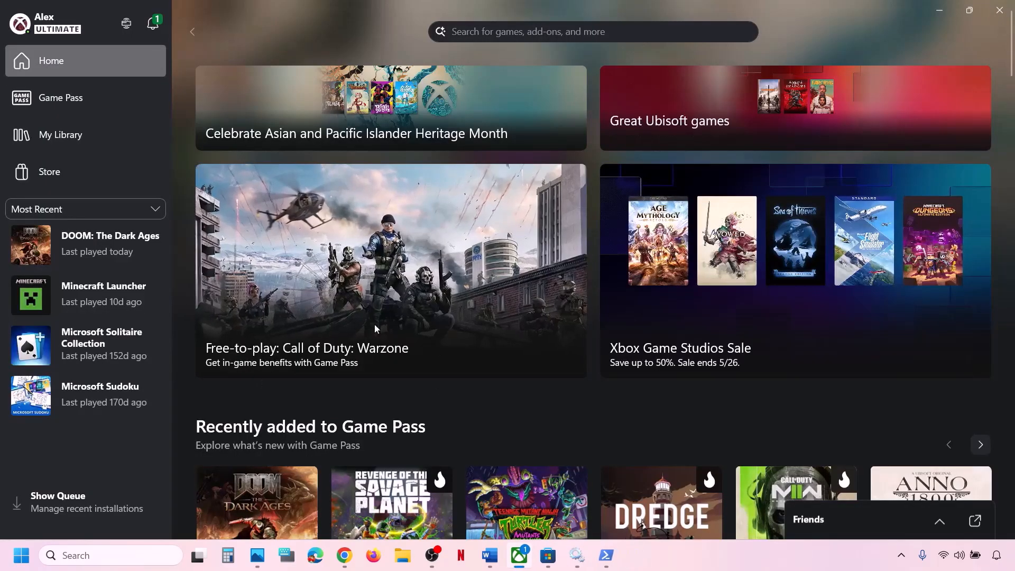
Step: Back in the Word checklist, highlight the Step 22 reinstall text, then the Step 23 media creation tool instruction
{"action": "left_click", "coordinate": [490, 555]}
{"action": "left_click_drag", "start_coordinate": [206, 410], "coordinate": [709, 412]}
{"action": "left_click", "coordinate": [380, 369]}
{"action": "scroll", "coordinate": [380, 369], "scroll_direction": "down", "scroll_amount": 3}
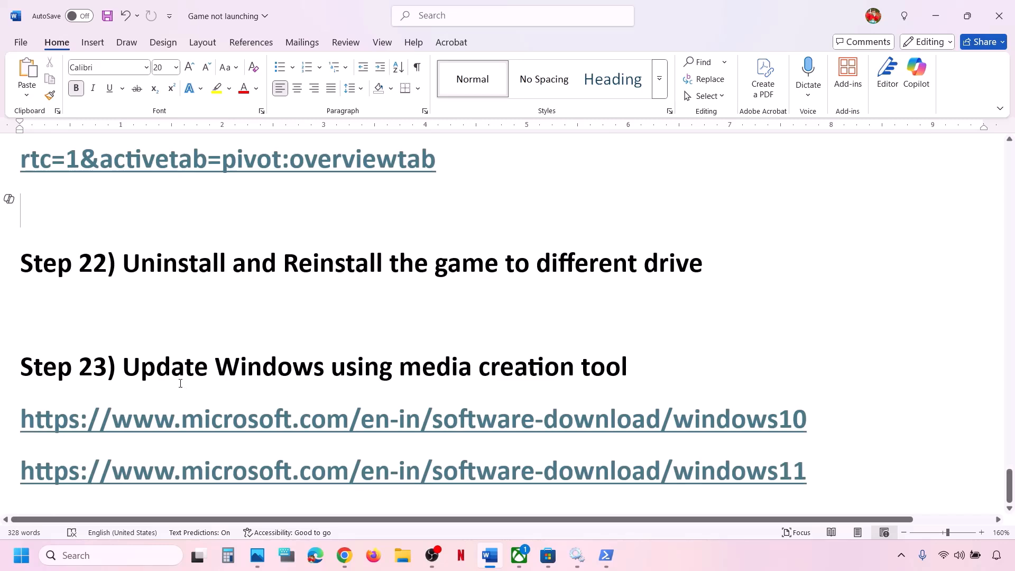
{"action": "left_click_drag", "start_coordinate": [136, 372], "coordinate": [648, 378]}
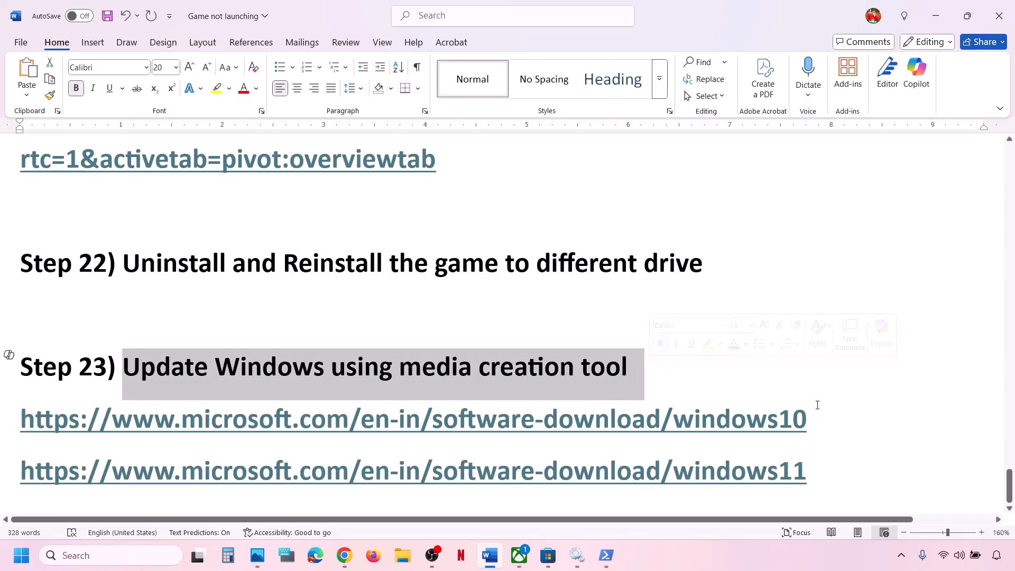
Step: Select the Windows 10 and Windows 11 download link lines in the guide, then minimize Word
{"action": "left_click", "coordinate": [773, 547]}
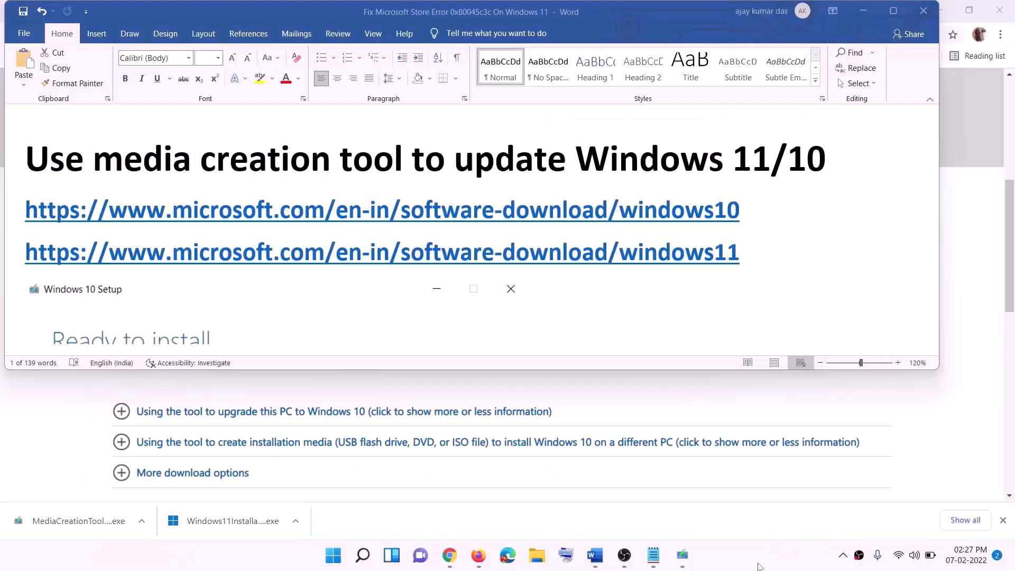
{"action": "left_click", "coordinate": [751, 211]}
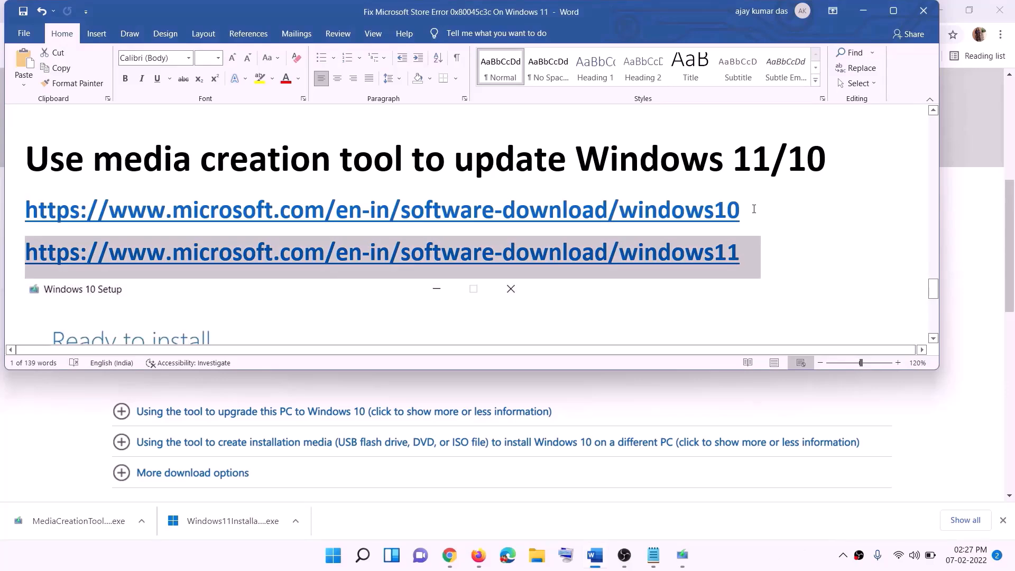
{"action": "triple_click", "coordinate": [751, 212]}
{"action": "triple_click", "coordinate": [756, 254]}
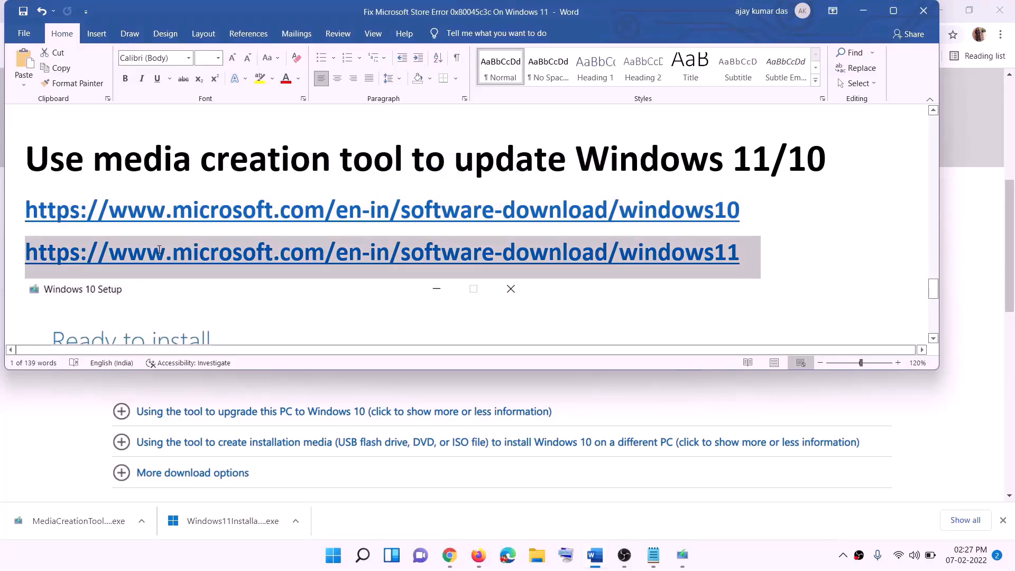
{"action": "left_click", "coordinate": [865, 13]}
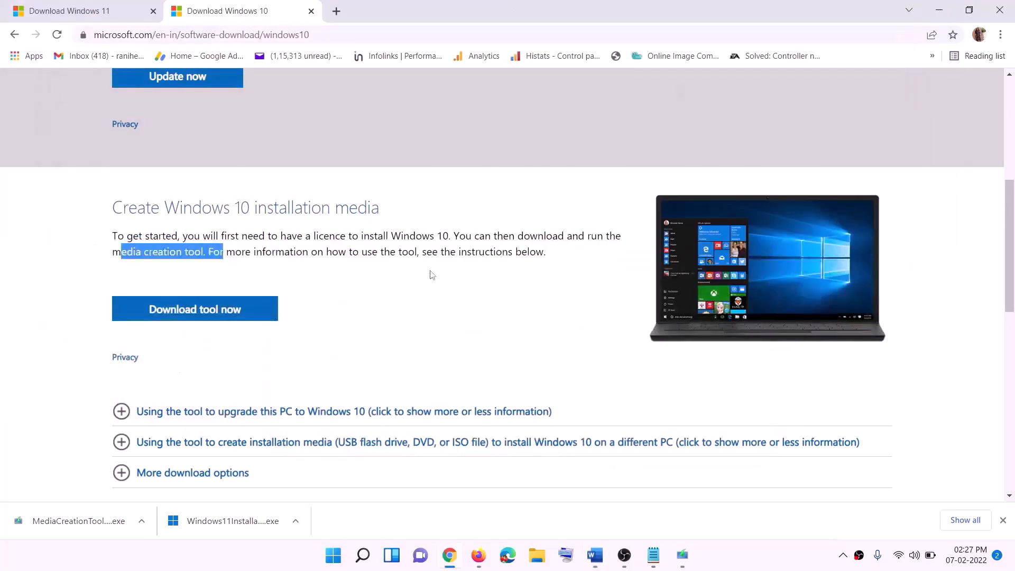
Step: In Windows 10 Setup, accept the license terms and continue with 'Upgrade this PC now'
{"action": "scroll", "coordinate": [434, 245], "scroll_direction": "up", "scroll_amount": 6}
{"action": "scroll", "coordinate": [341, 294], "scroll_direction": "down", "scroll_amount": 5}
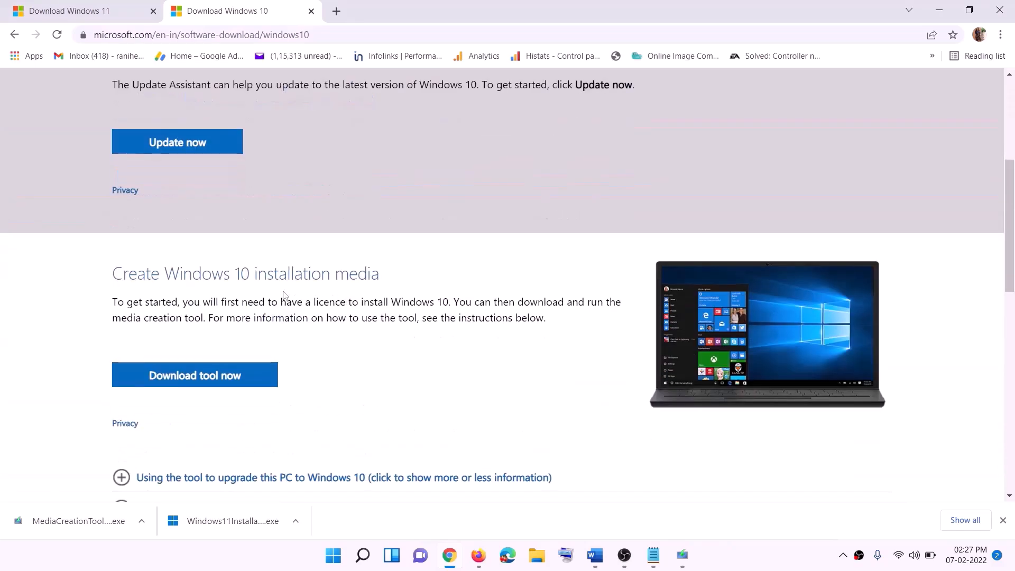
{"action": "left_click_drag", "start_coordinate": [121, 317], "coordinate": [226, 318]}
{"action": "scroll", "coordinate": [223, 370], "scroll_direction": "down", "scroll_amount": 2}
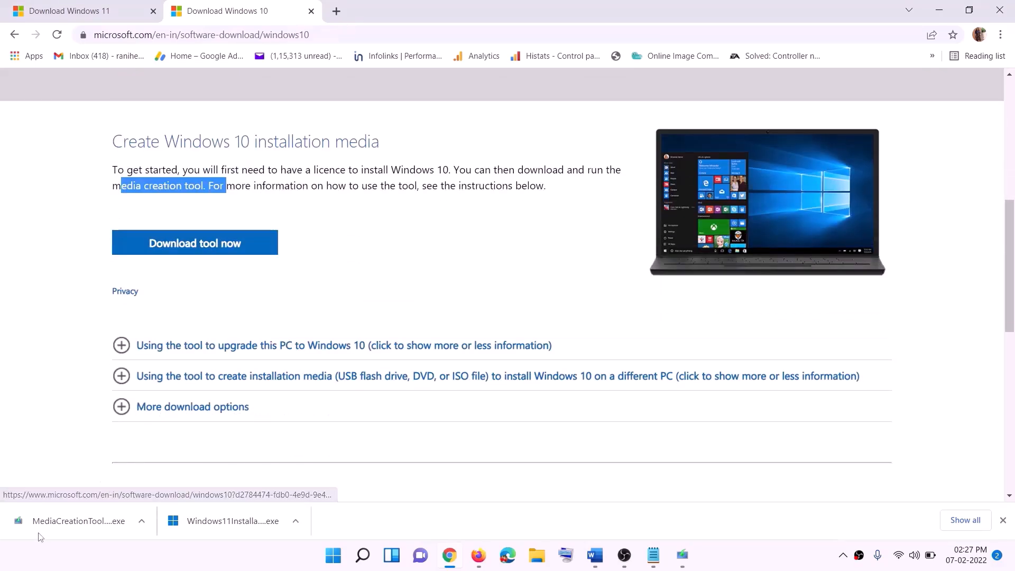
{"action": "left_click", "coordinate": [688, 560]}
{"action": "left_click", "coordinate": [657, 437]}
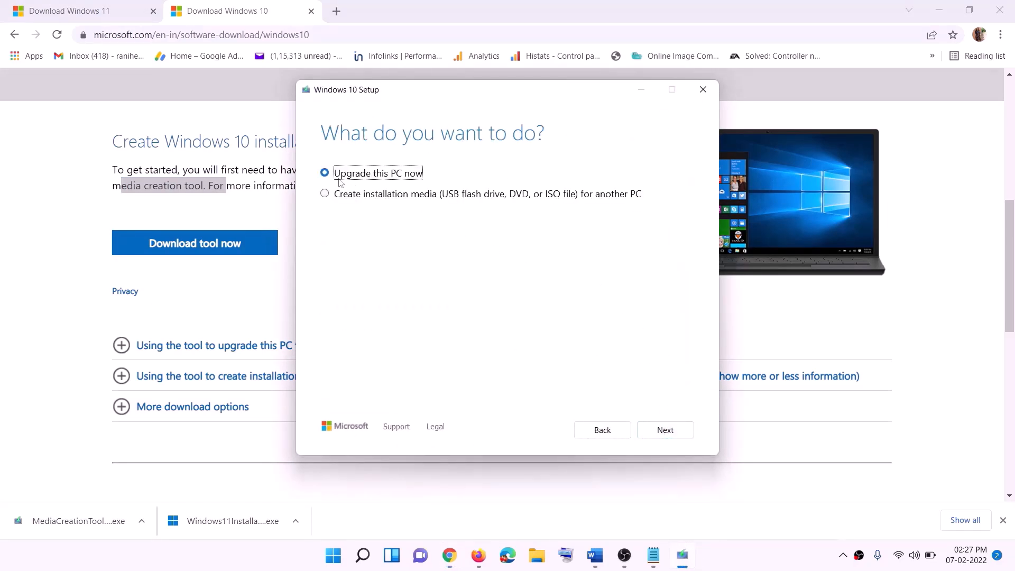
{"action": "left_click", "coordinate": [664, 431]}
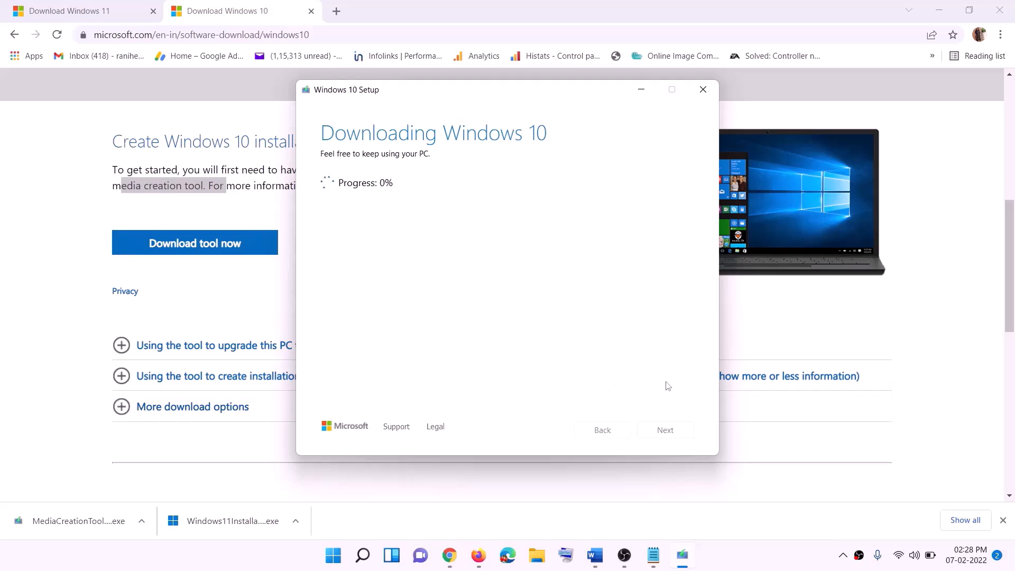
{"action": "left_click", "coordinate": [750, 567]}
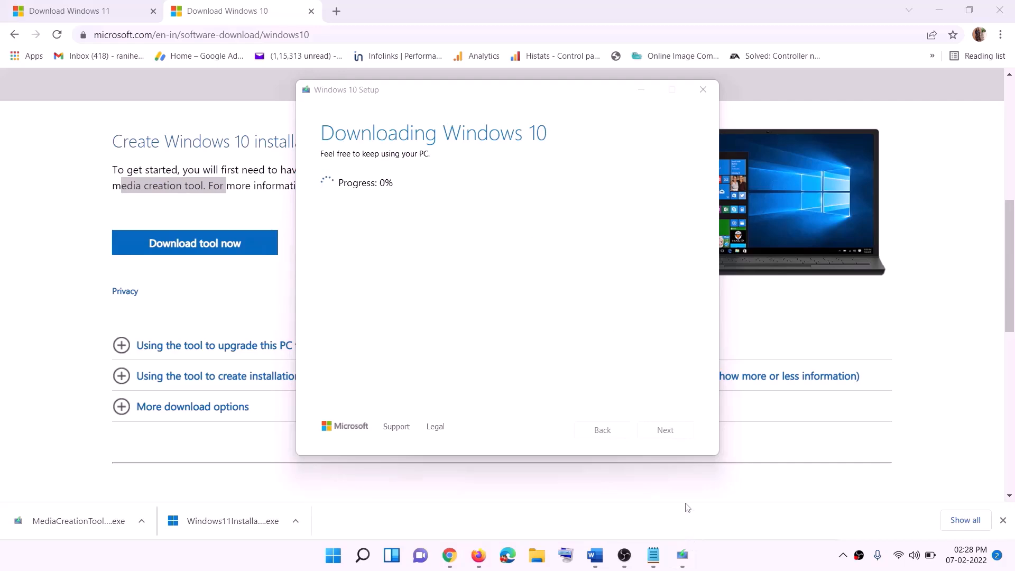
Step: Maximize and review the Word guide, then go to the Chrome Download Windows 11 page
{"action": "left_click", "coordinate": [595, 555]}
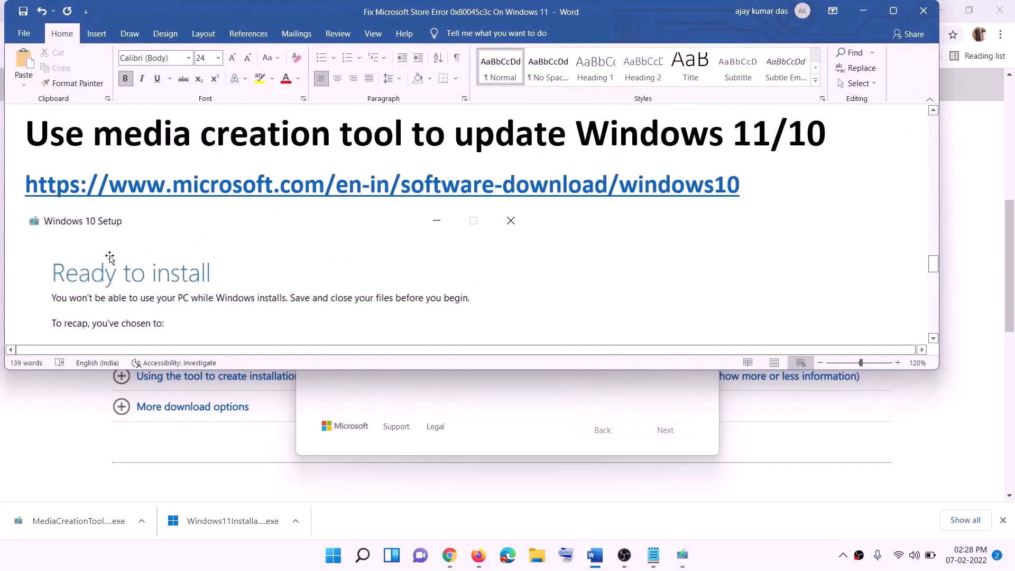
{"action": "scroll", "coordinate": [106, 256], "scroll_direction": "down", "scroll_amount": 1}
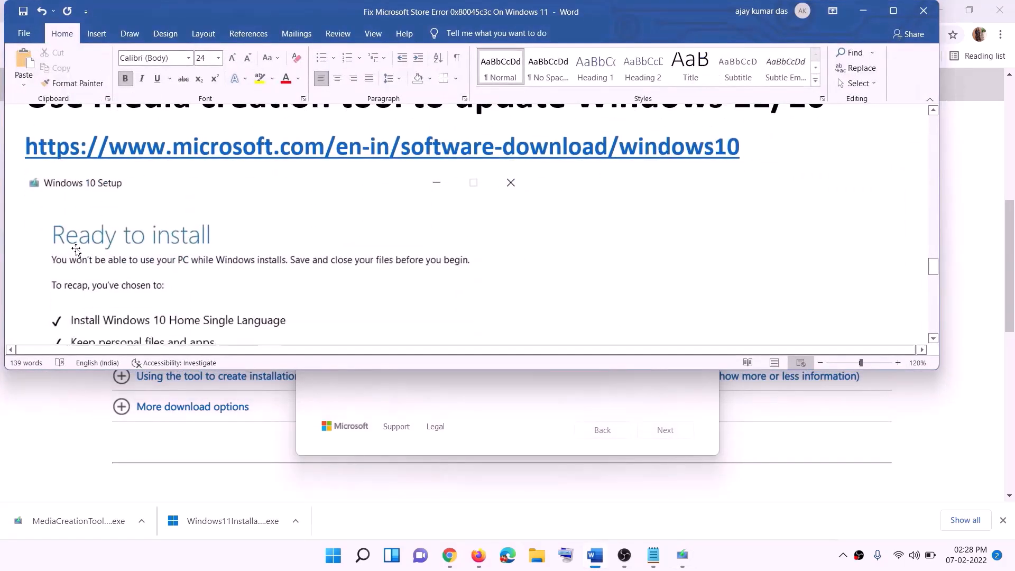
{"action": "left_click", "coordinate": [894, 11]}
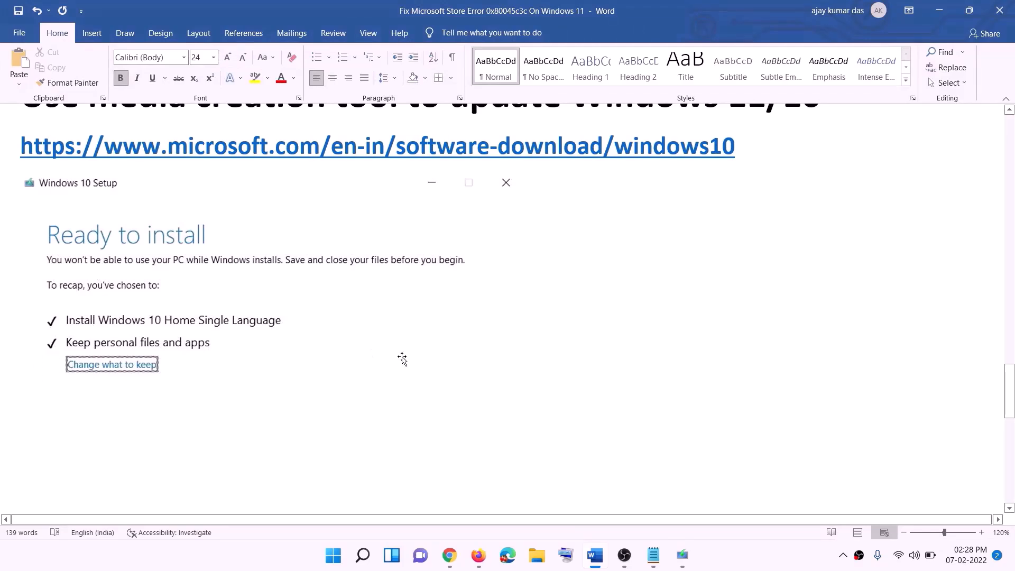
{"action": "scroll", "coordinate": [521, 369], "scroll_direction": "down", "scroll_amount": 3}
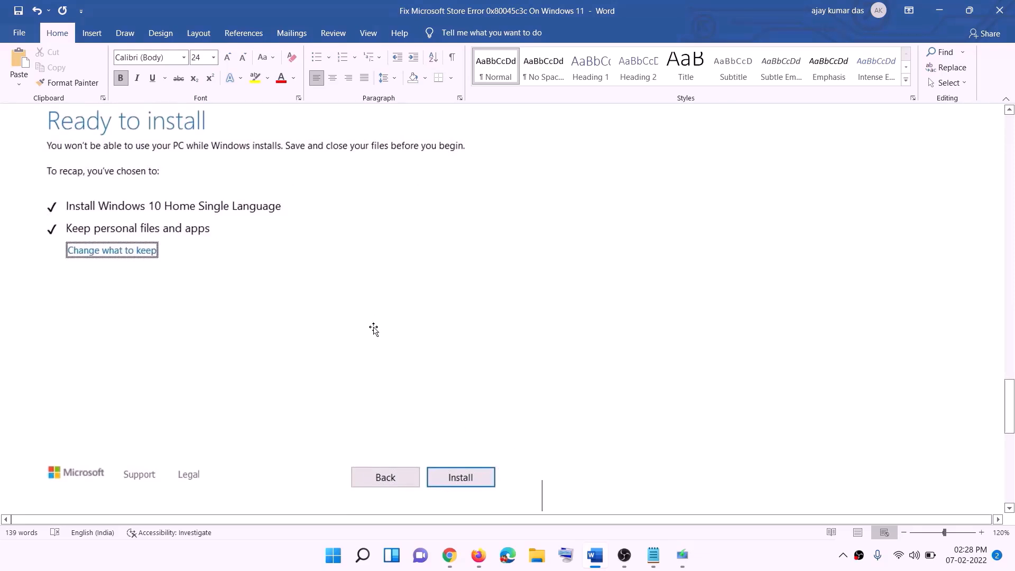
{"action": "scroll", "coordinate": [415, 328], "scroll_direction": "up", "scroll_amount": 1}
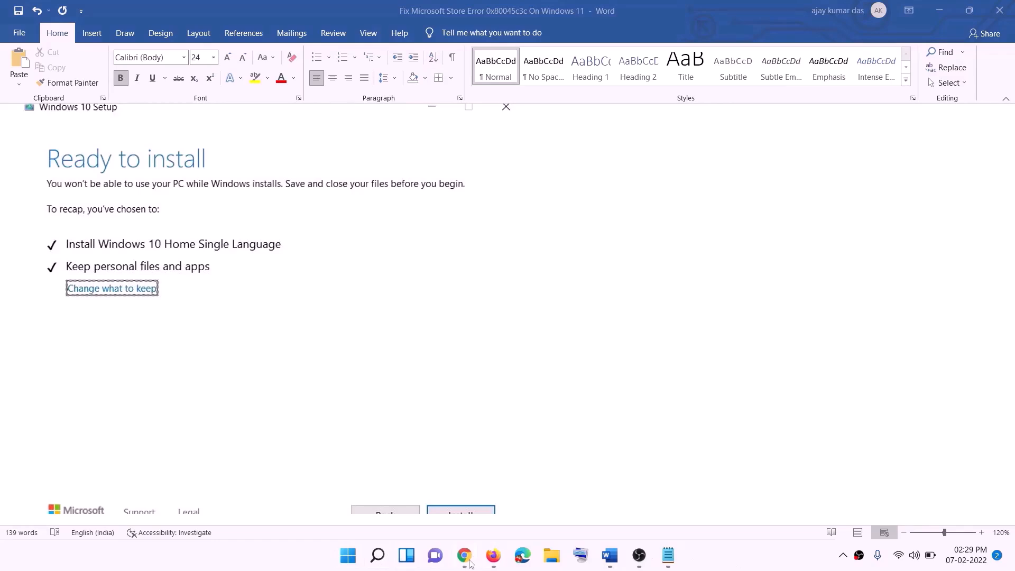
{"action": "left_click", "coordinate": [466, 558]}
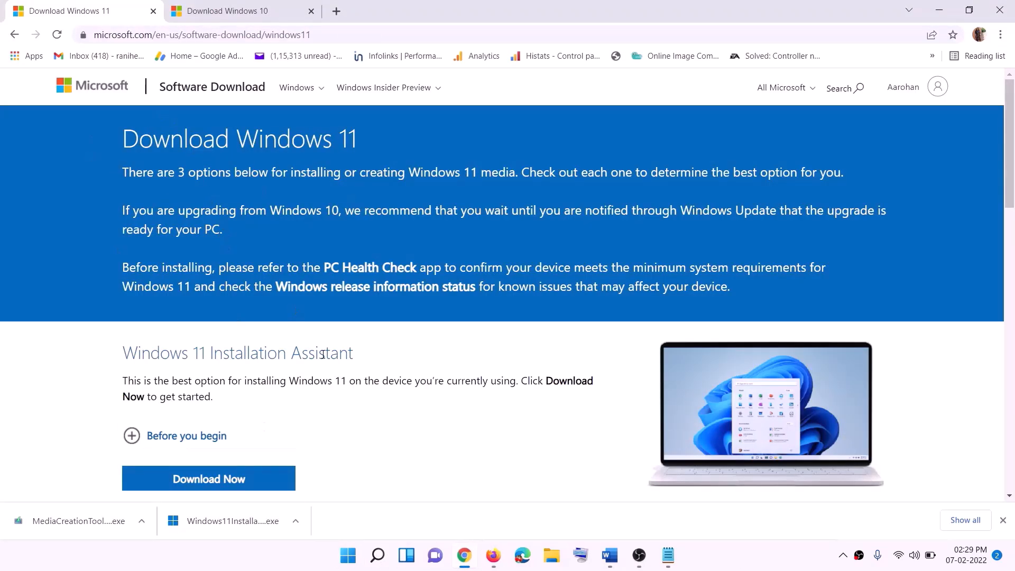
Step: Download the Windows 11 Media Creation Tool and run it, allowing it to make changes
{"action": "scroll", "coordinate": [322, 354], "scroll_direction": "down", "scroll_amount": 5}
{"action": "left_click", "coordinate": [204, 318]}
{"action": "left_click_drag", "start_coordinate": [190, 314], "coordinate": [294, 314]}
{"action": "left_click", "coordinate": [204, 402]}
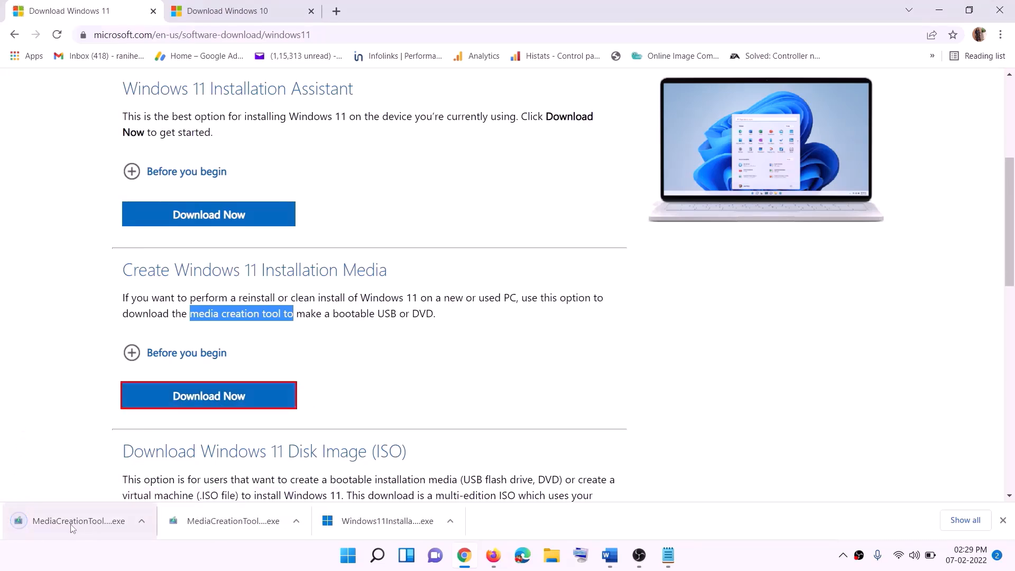
{"action": "left_click", "coordinate": [95, 519]}
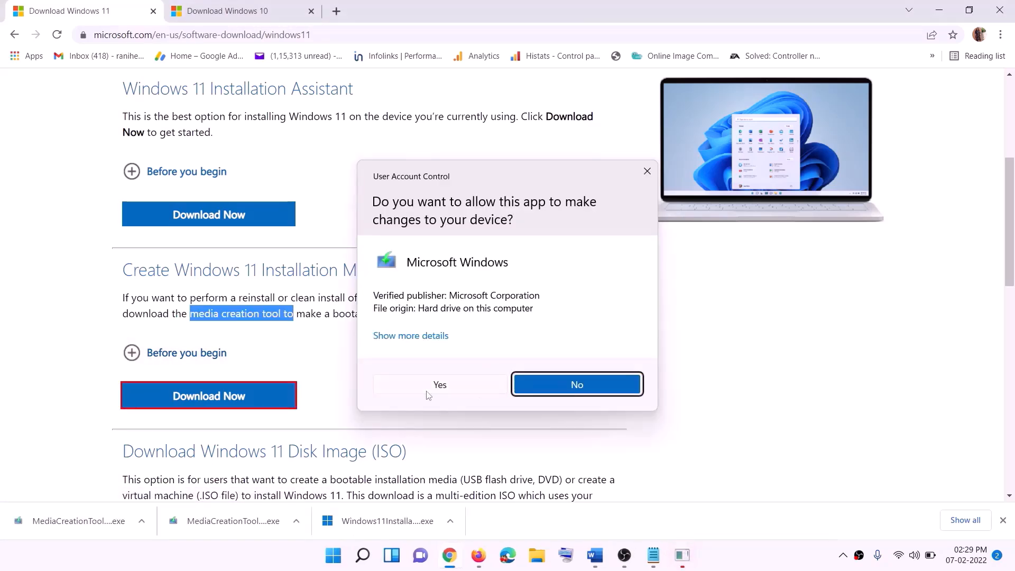
{"action": "left_click", "coordinate": [450, 389]}
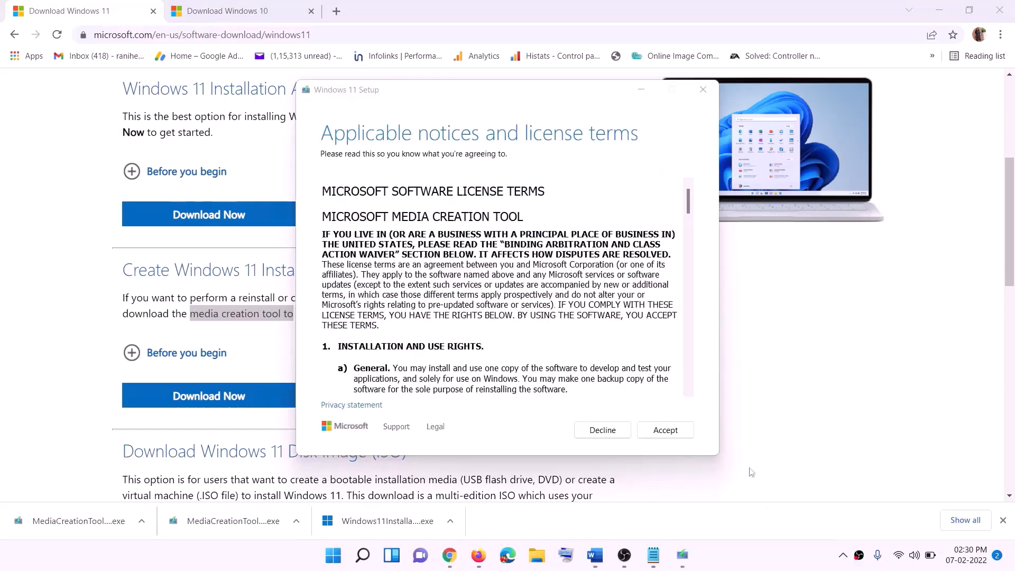
Step: Accept the terms, keep the recommended edition, and save a Windows 11 ISO named Windows to the Desktop
{"action": "left_click", "coordinate": [663, 430]}
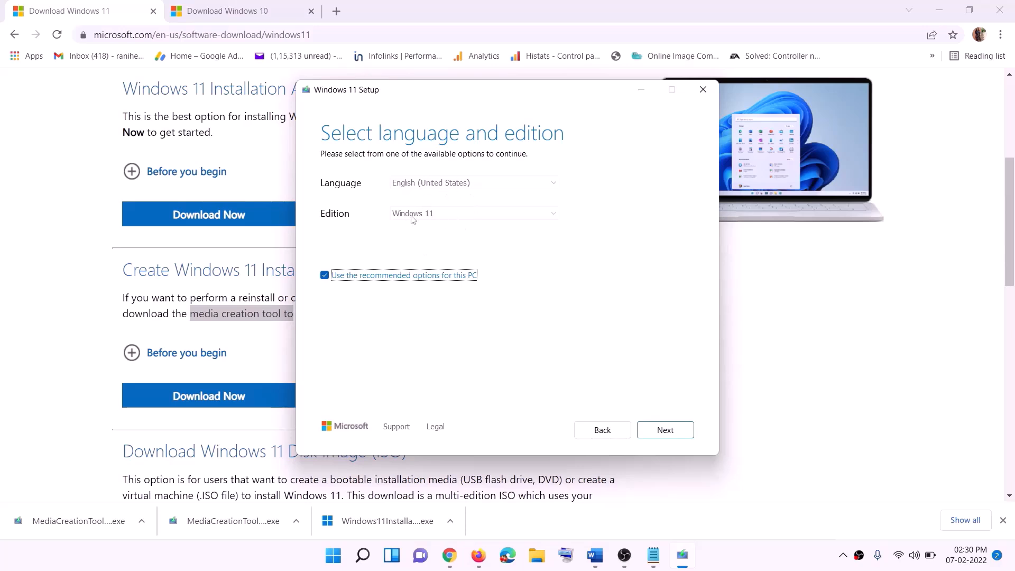
{"action": "left_click", "coordinate": [660, 429]}
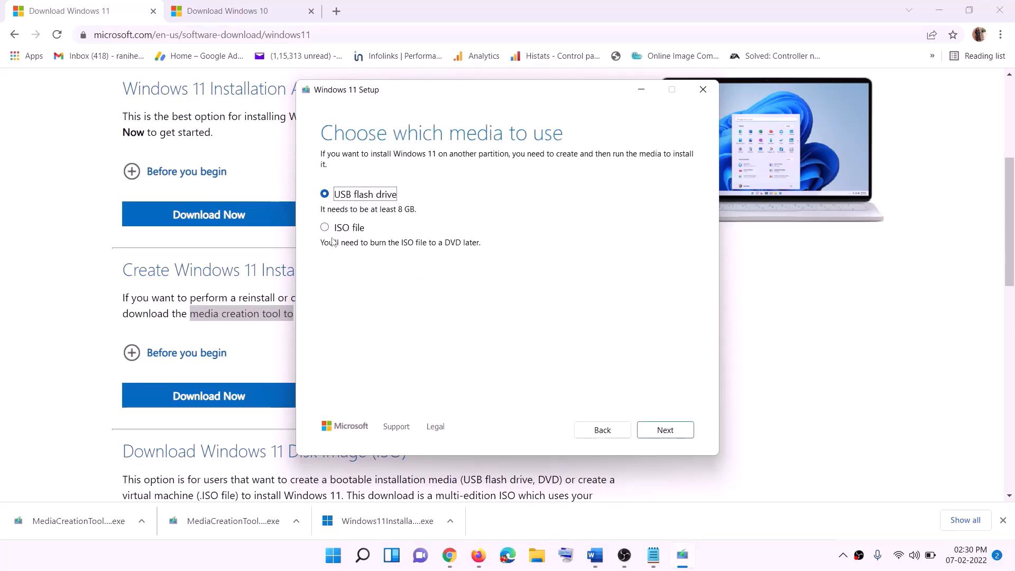
{"action": "left_click", "coordinate": [339, 230]}
{"action": "left_click", "coordinate": [667, 431]}
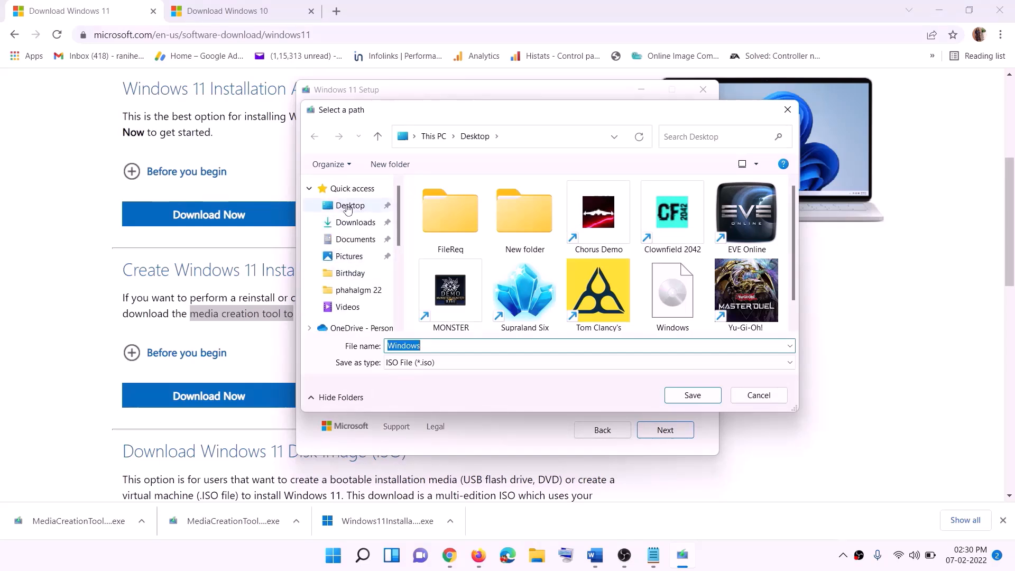
{"action": "left_click", "coordinate": [347, 208]}
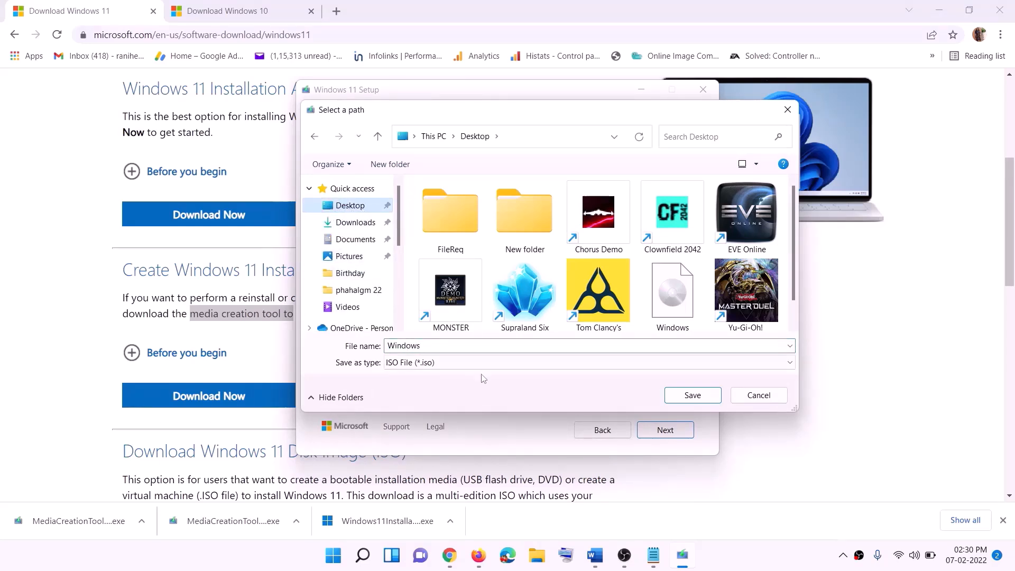
{"action": "left_click", "coordinate": [697, 397]}
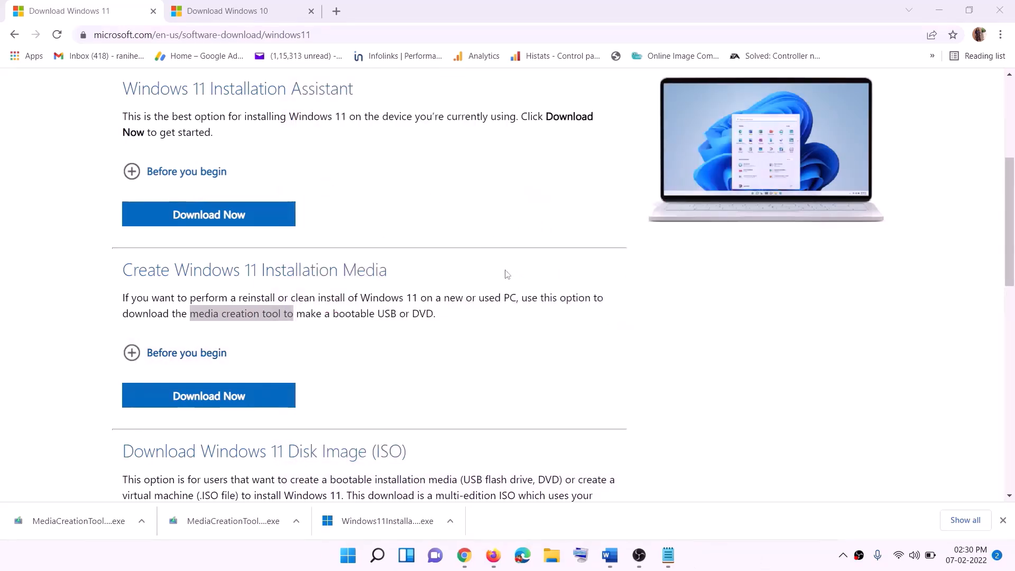
Step: Mount the Windows ISO from the desktop and run its setup, continuing so it gets updates
{"action": "key", "text": "super+d"}
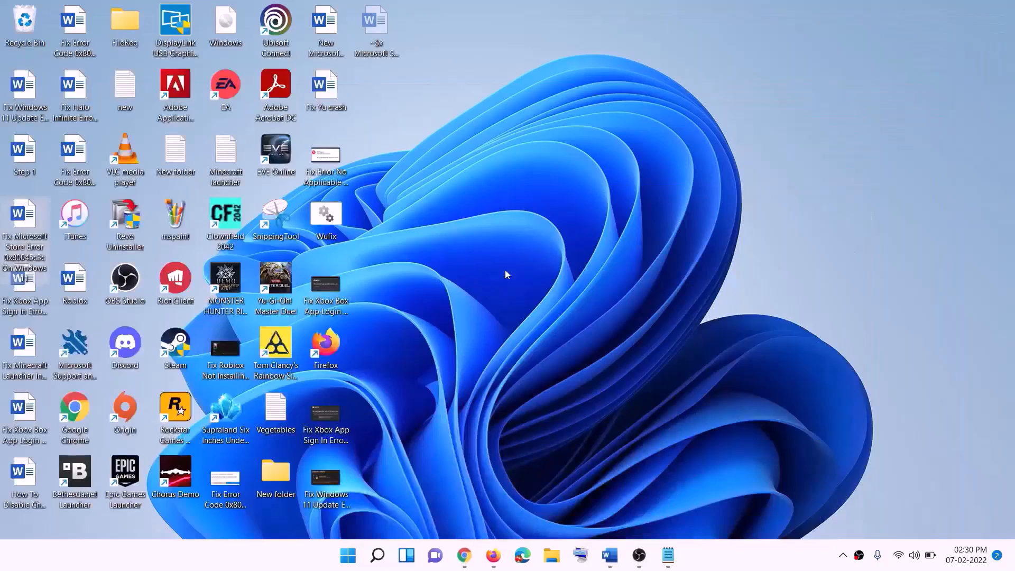
{"action": "left_click_drag", "start_coordinate": [241, 26], "coordinate": [328, 285]}
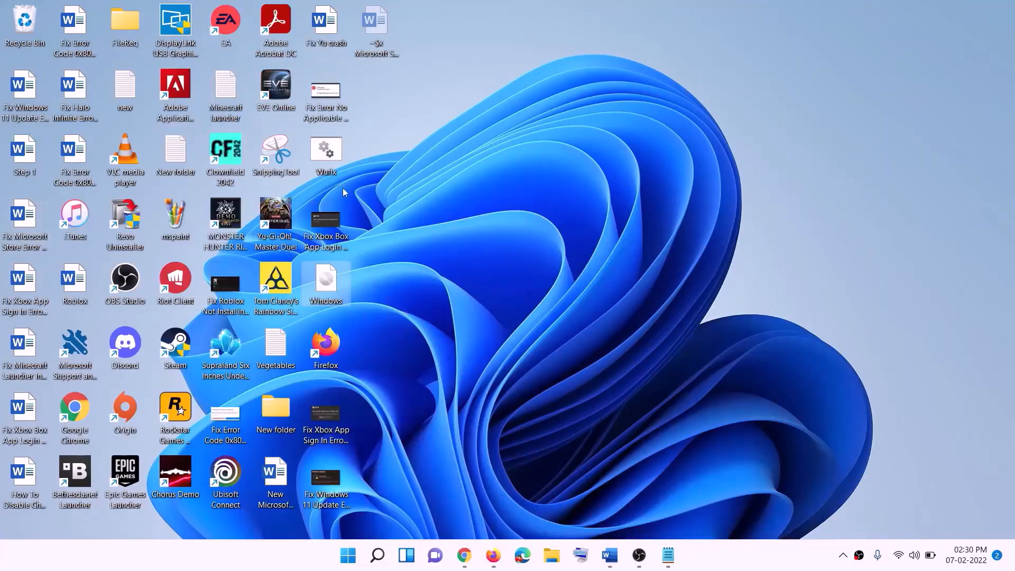
{"action": "double_click", "coordinate": [326, 286]}
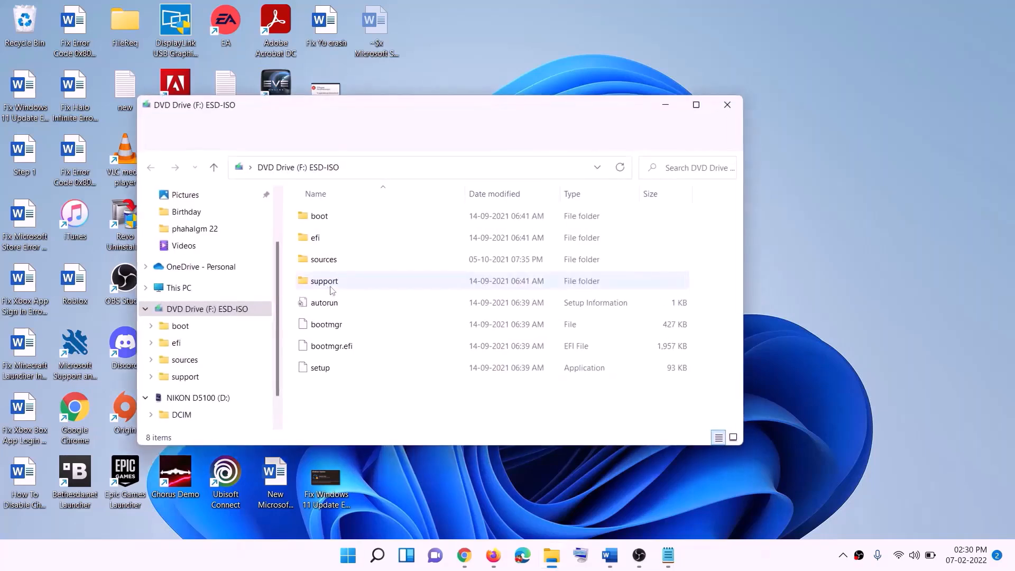
{"action": "left_click", "coordinate": [330, 371]}
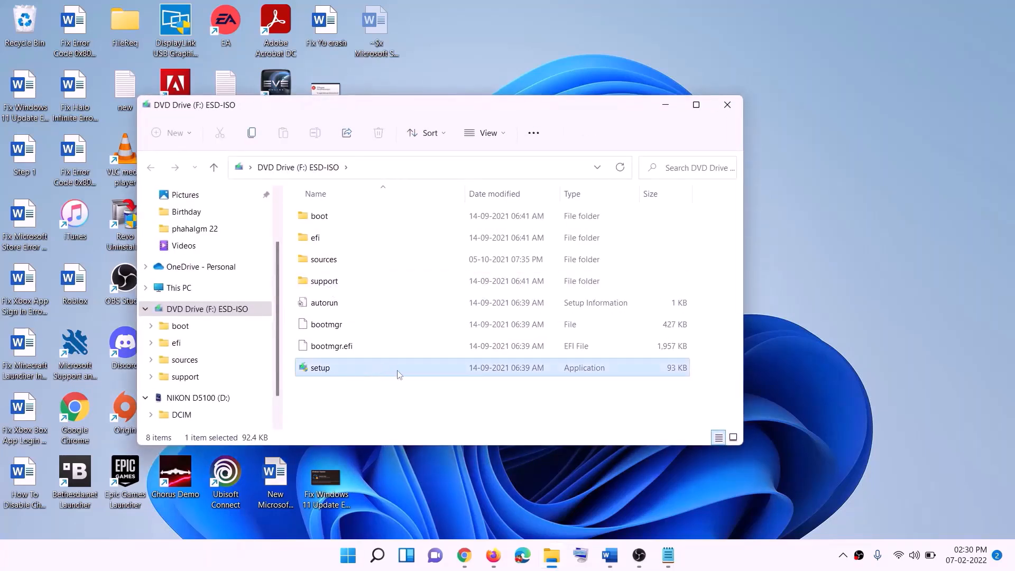
{"action": "double_click", "coordinate": [347, 368]}
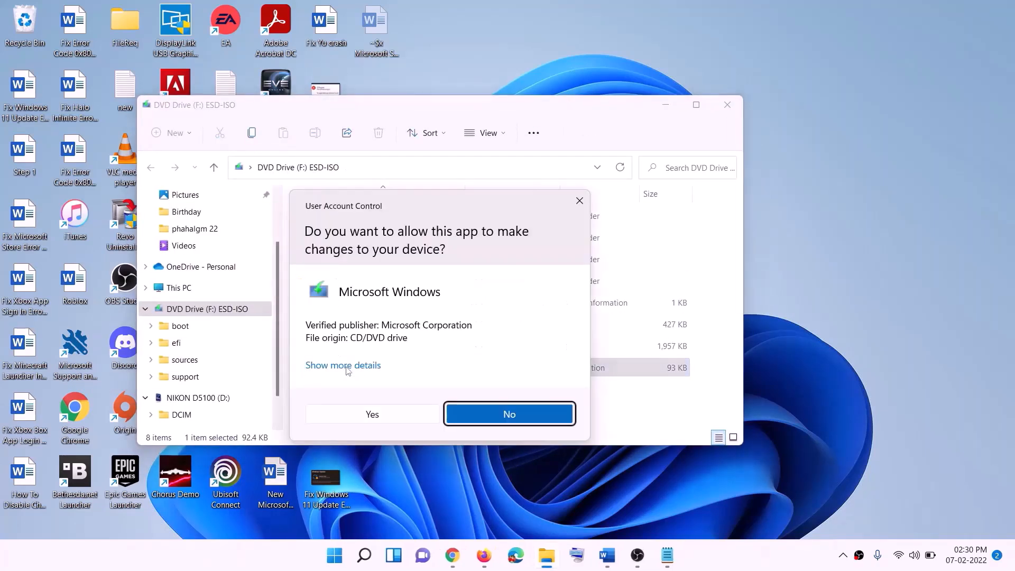
{"action": "left_click", "coordinate": [410, 416]}
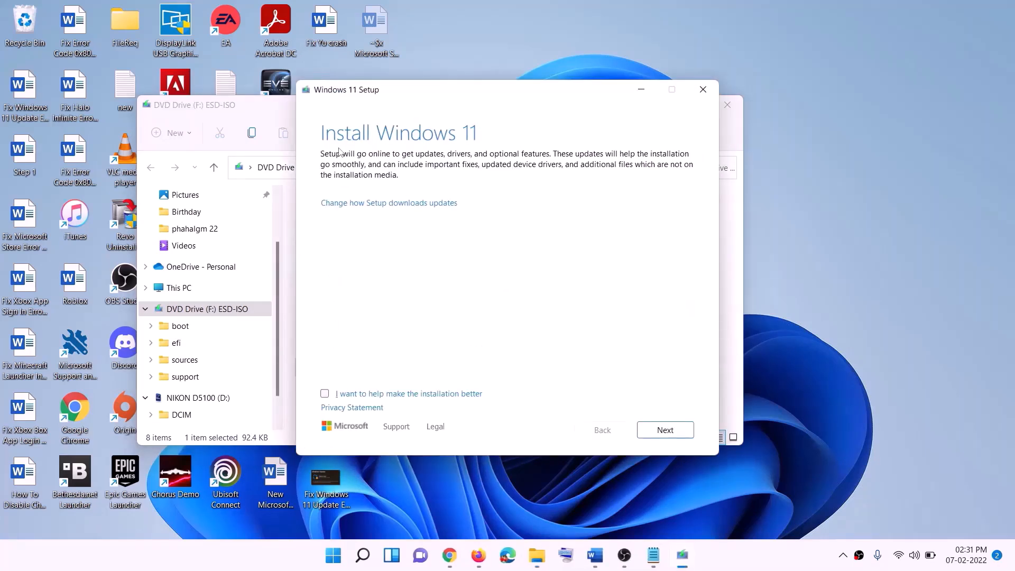
{"action": "left_click", "coordinate": [665, 430]}
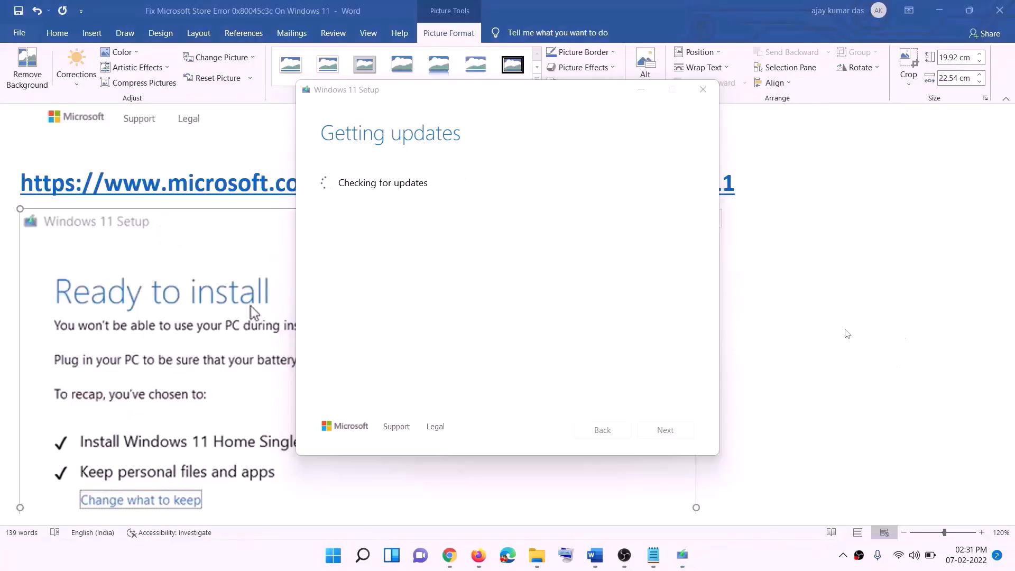
{"action": "scroll", "coordinate": [235, 257], "scroll_direction": "down", "scroll_amount": 2}
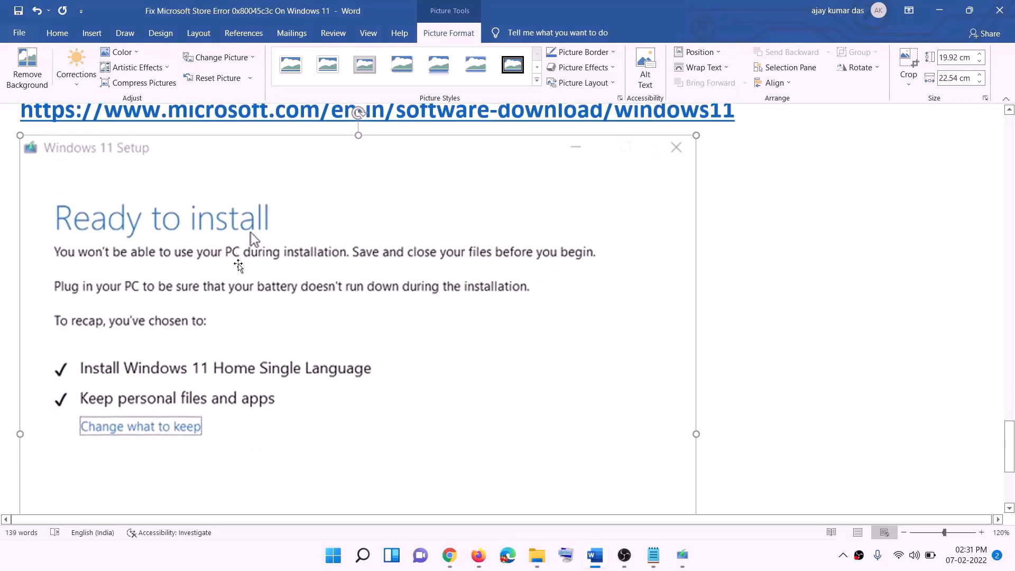
{"action": "scroll", "coordinate": [239, 266], "scroll_direction": "down", "scroll_amount": 2}
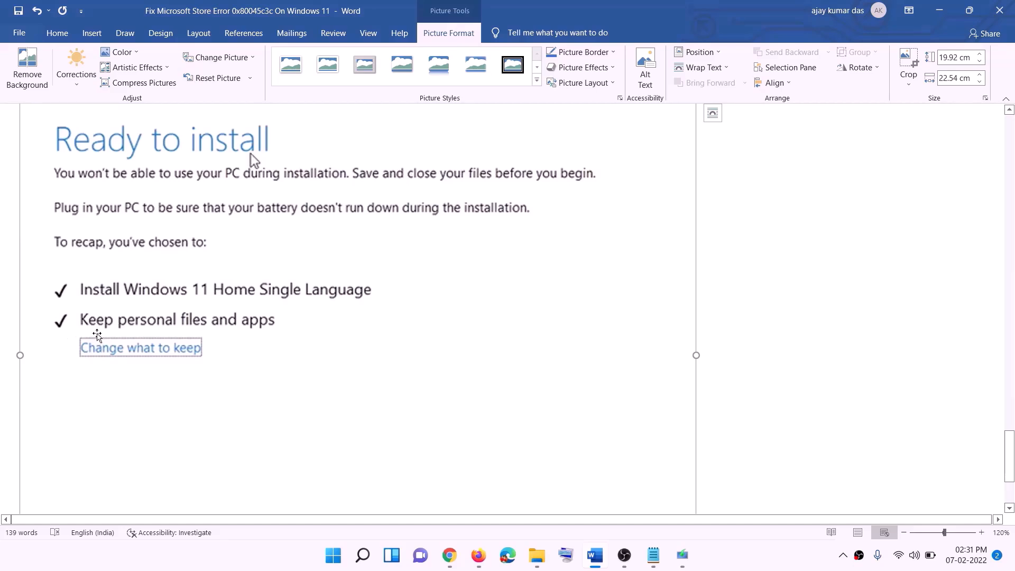
{"action": "scroll", "coordinate": [376, 331], "scroll_direction": "down", "scroll_amount": 3}
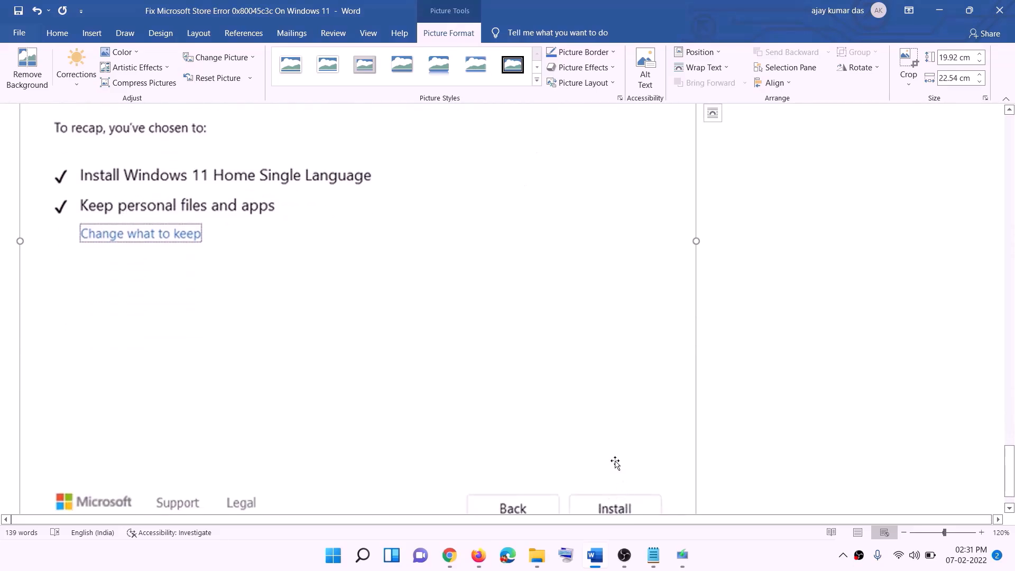
{"action": "scroll", "coordinate": [540, 397], "scroll_direction": "up", "scroll_amount": 7}
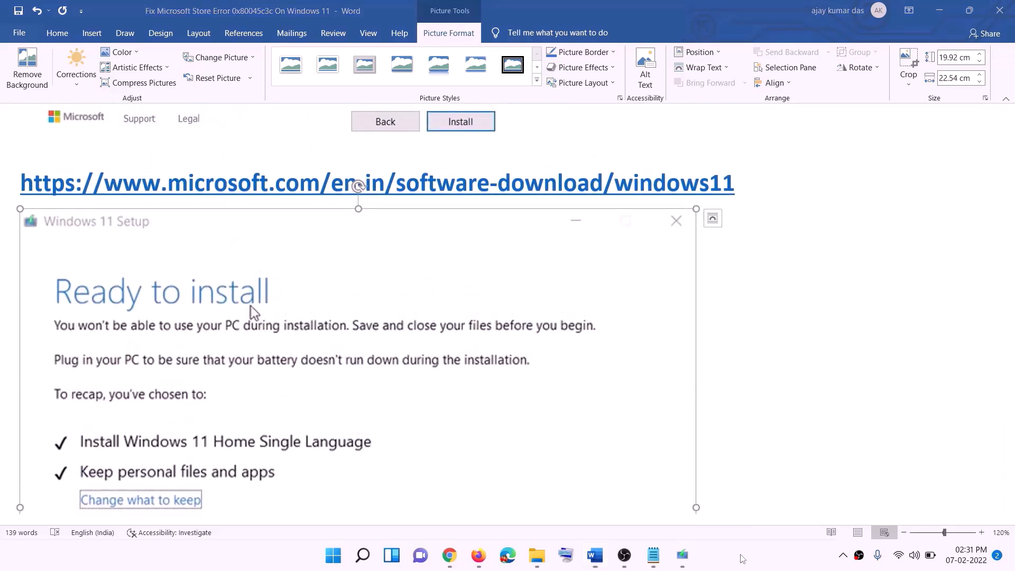